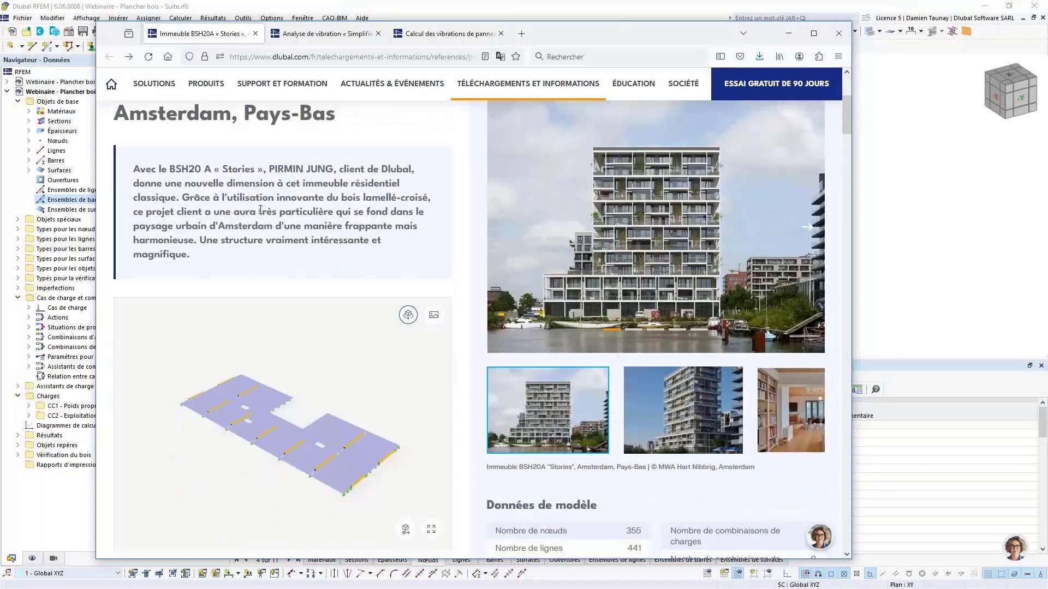
Examine the 3D floor model from several angles and the model data on the BSH20A « Stories » reference page.
mouse_move(240, 435)
left_mouse_down()
mouse_move(255, 442)
mouse_move(236, 461)
mouse_move(234, 416)
mouse_move(225, 432)
left_mouse_up()
mouse_move(219, 435)
middle_mouse_down()
mouse_move(237, 440)
mouse_move(233, 422)
middle_mouse_up()
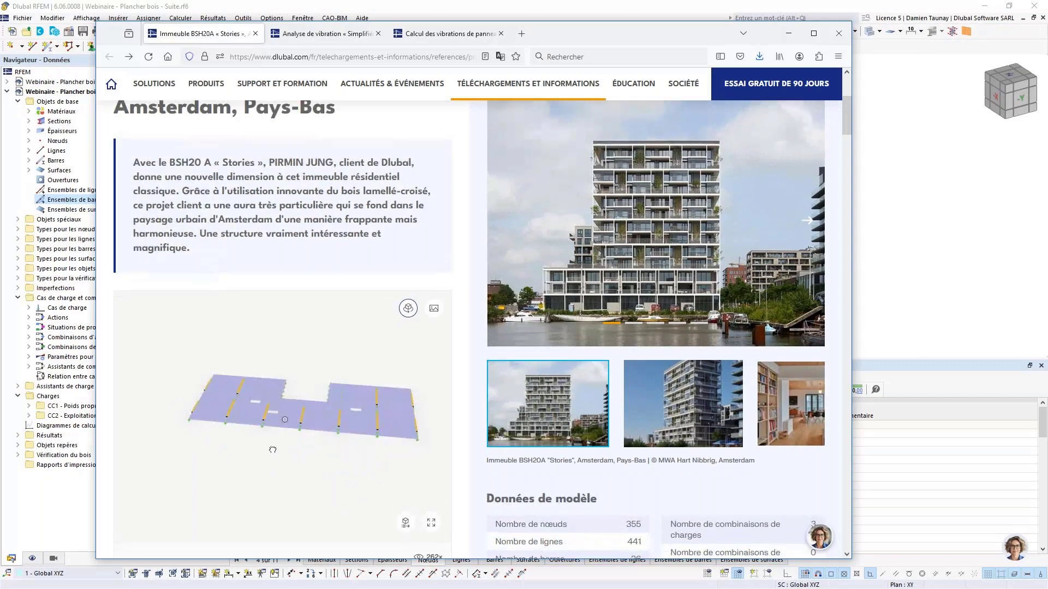
left_click_drag(288, 440, 285, 404)
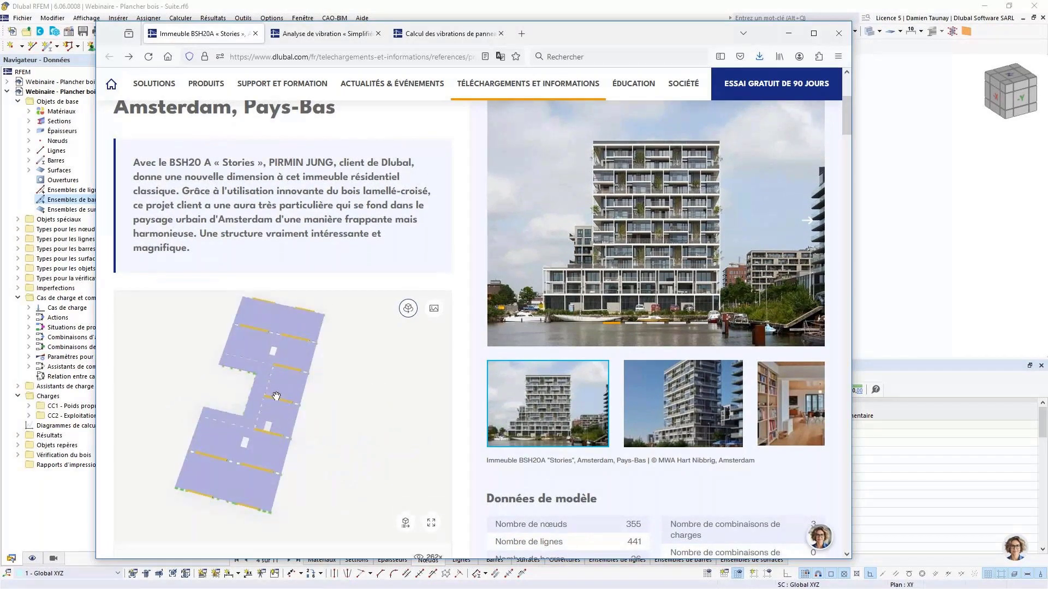
middle_click_drag(282, 503, 260, 495)
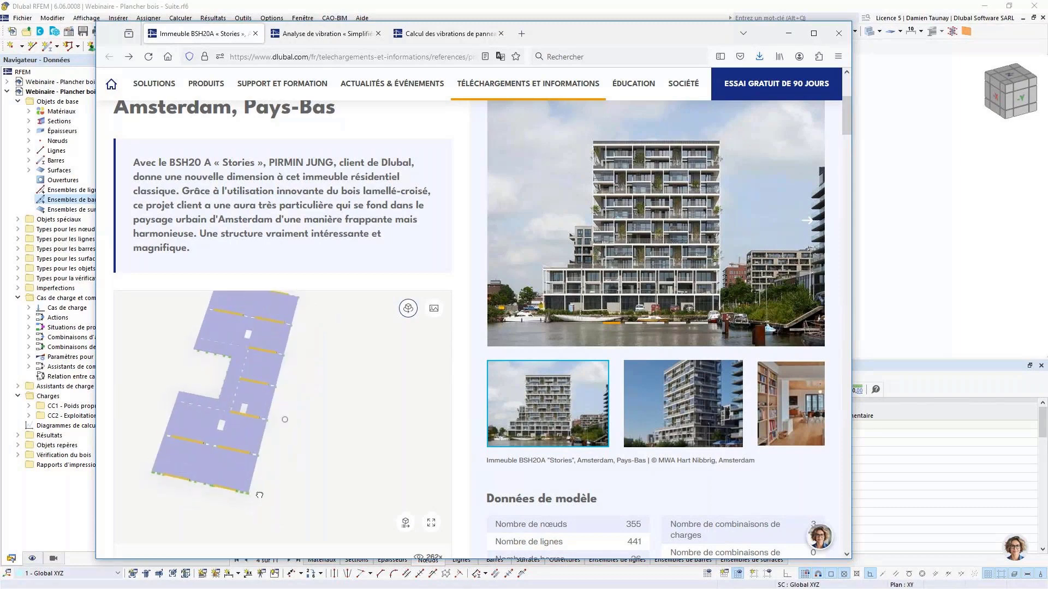
right_click_drag(259, 495, 261, 497)
left_click_drag(261, 497, 219, 453)
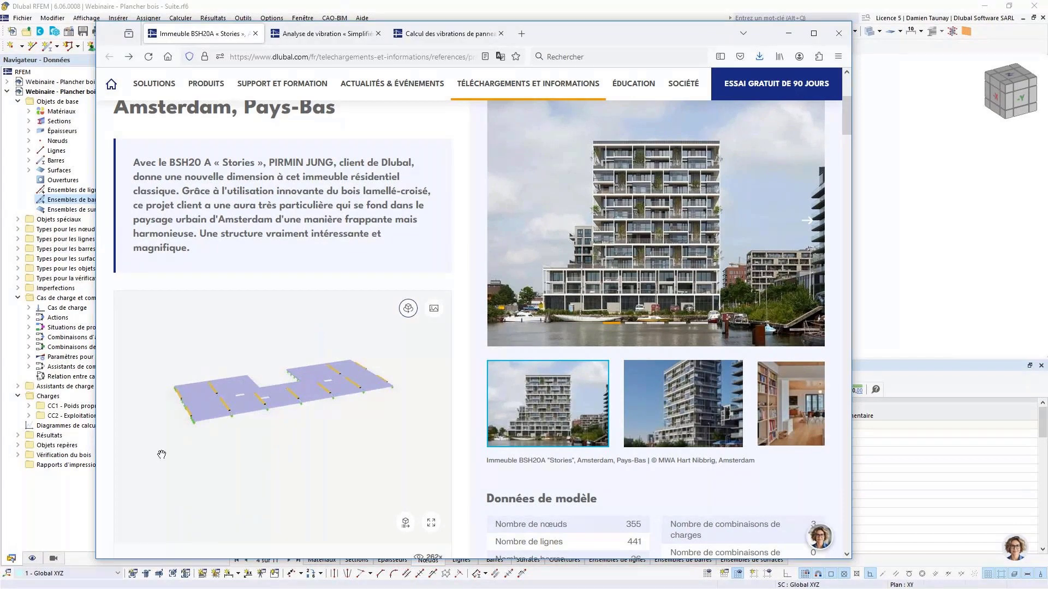
scroll(183, 412, "up", 3)
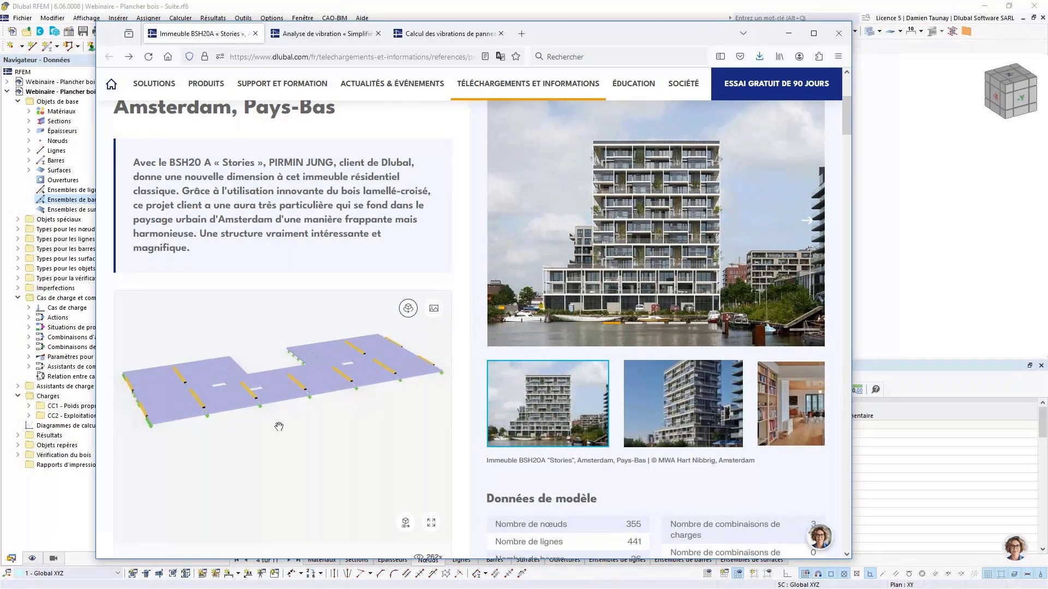
scroll(276, 425, "down", 2)
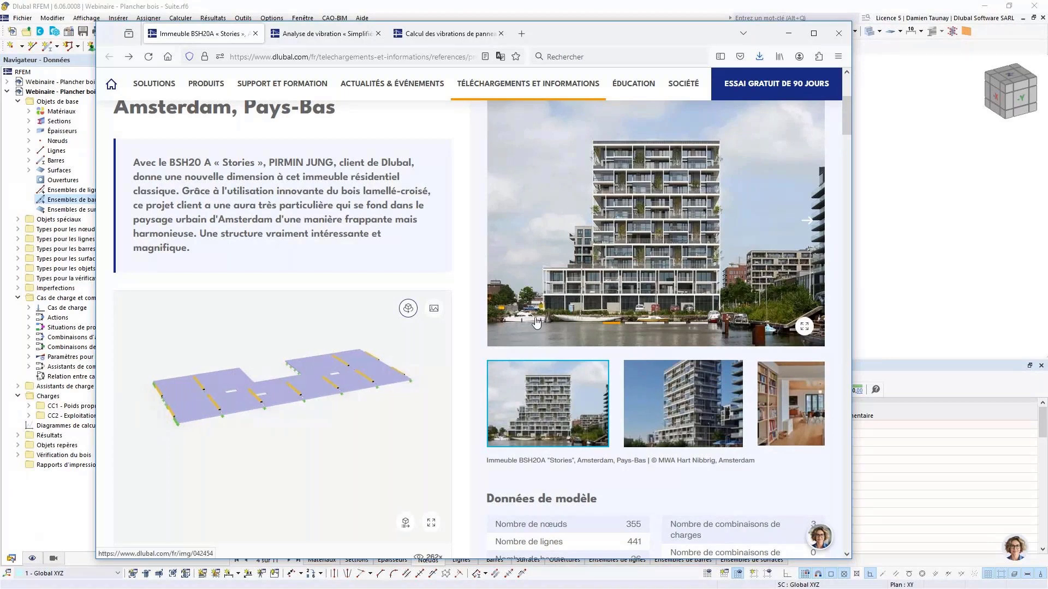
scroll(654, 332, "down", 1)
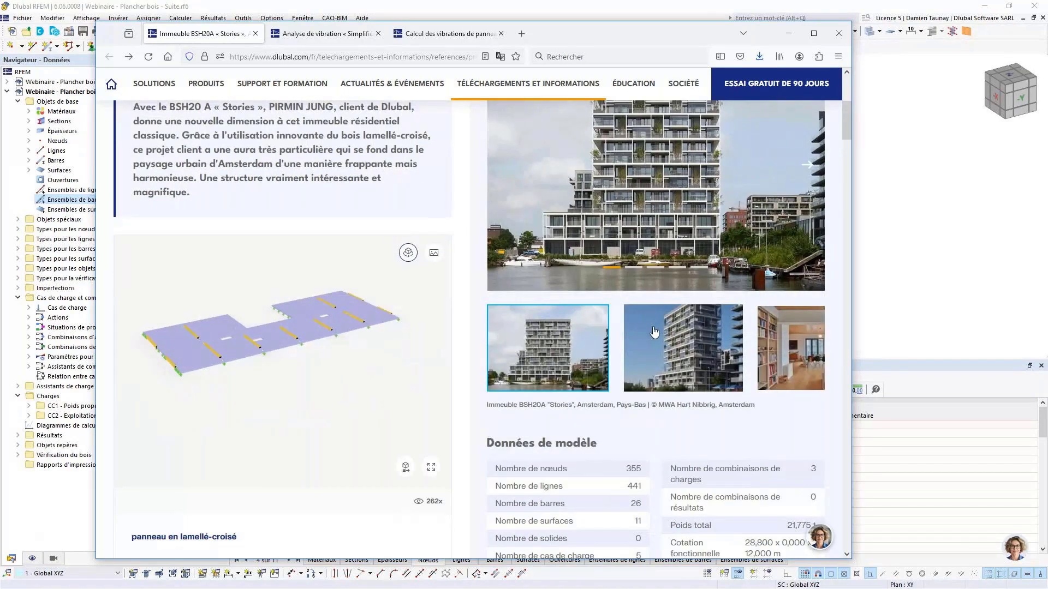
scroll(654, 331, "down", 2)
scroll(651, 332, "up", 5)
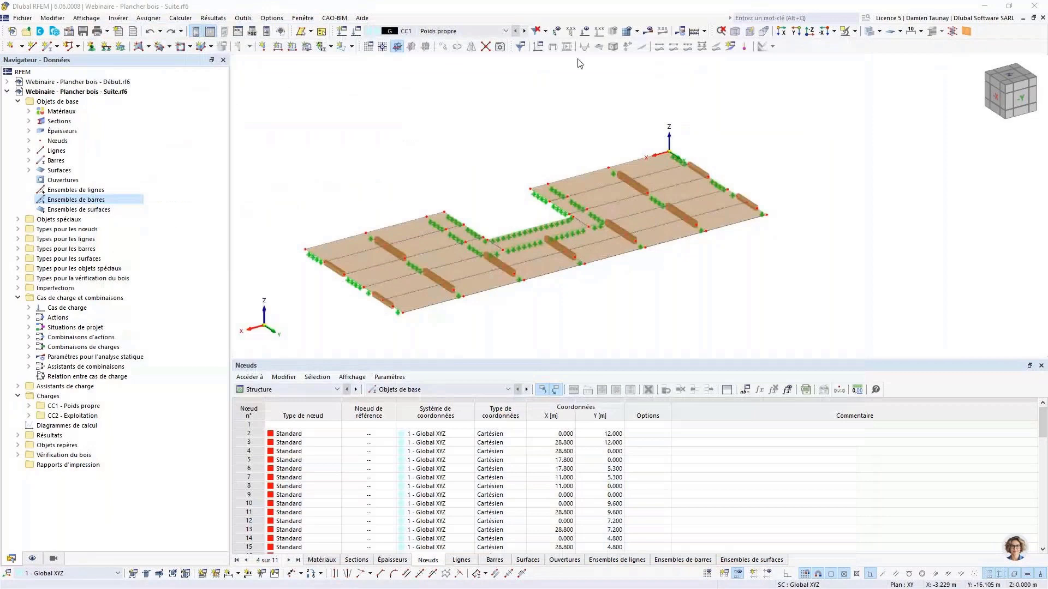
Switch to RFEM, activate the model Webinaire - Plancher bois - Début.rf6 and open its base data.
middle_click_drag(502, 204, 648, 255, "ctrl")
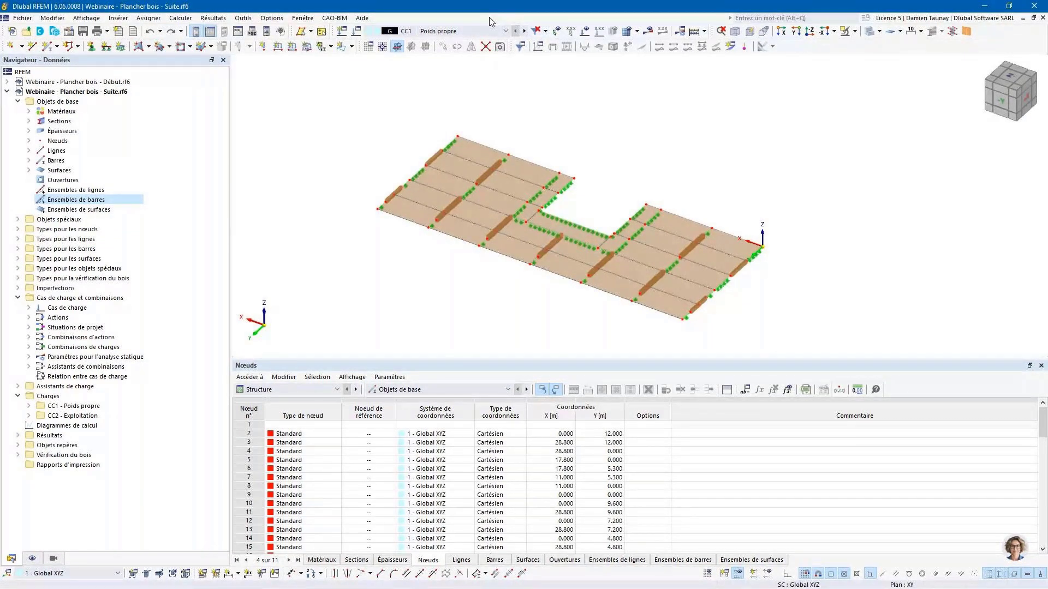
left_click(64, 81)
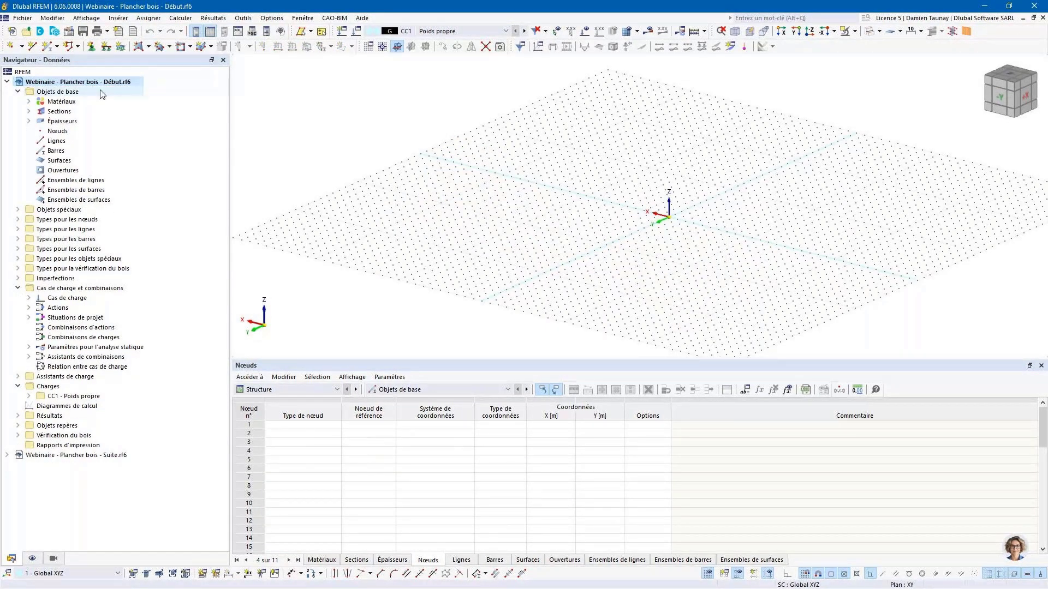
left_click(66, 34)
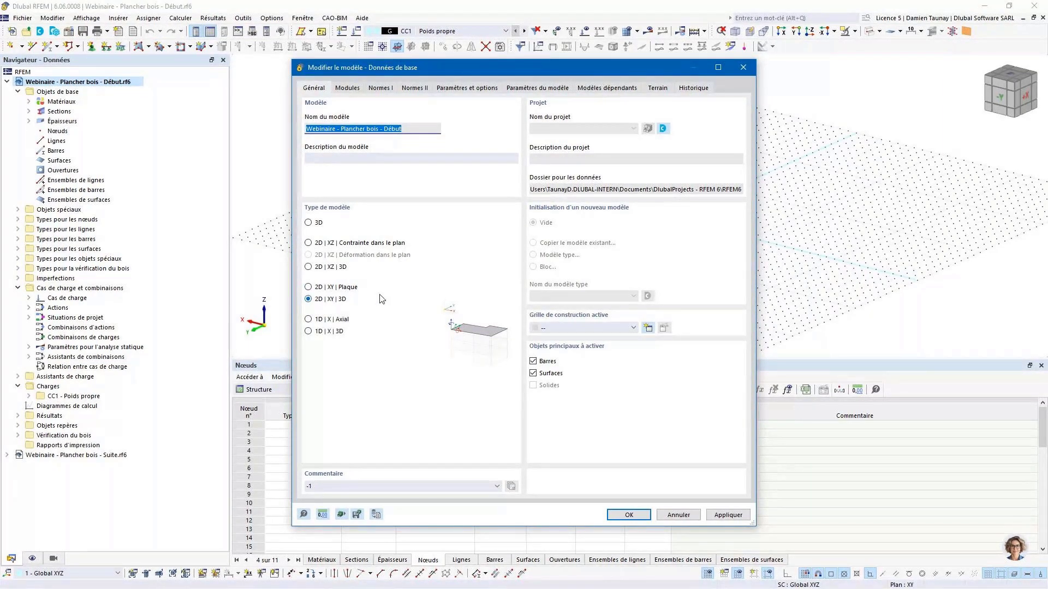
Review the add-on modules, the load and timber design standards, and the available national annexes in the model's base data.
left_click(345, 89)
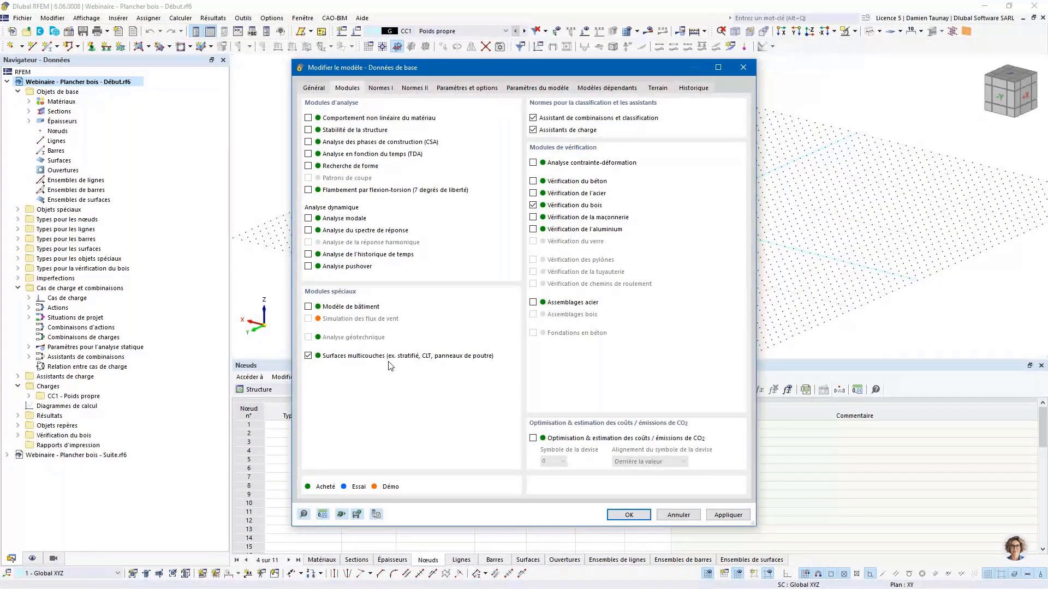
left_click(382, 89)
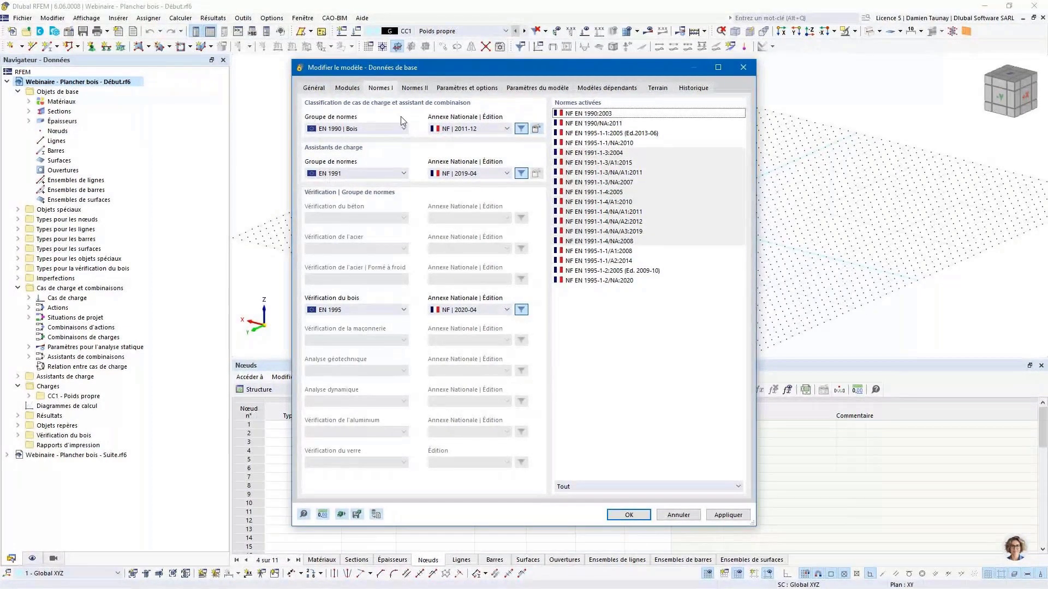
left_click(363, 131)
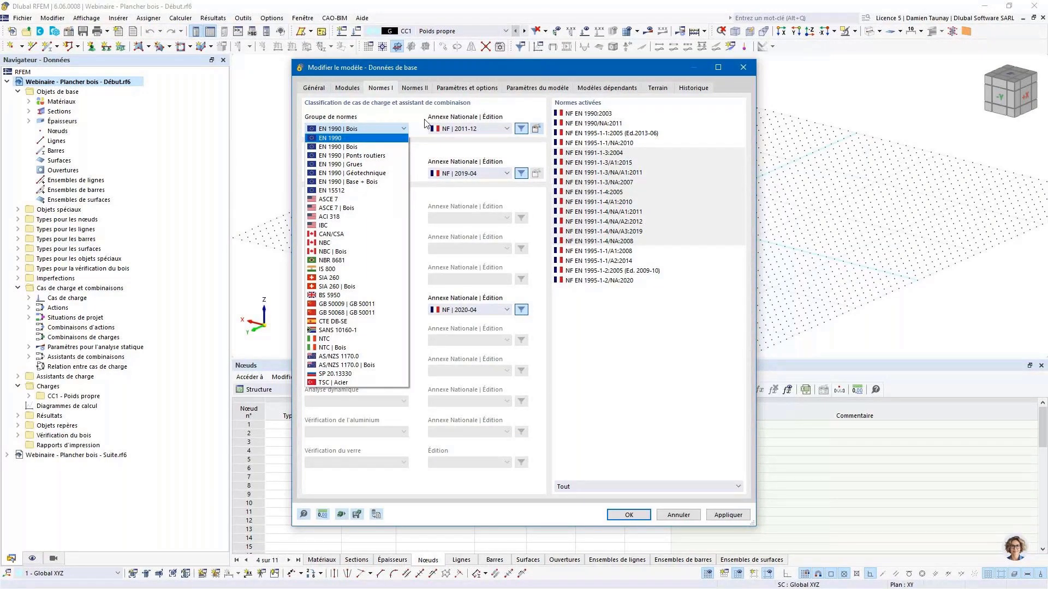
left_click(420, 123)
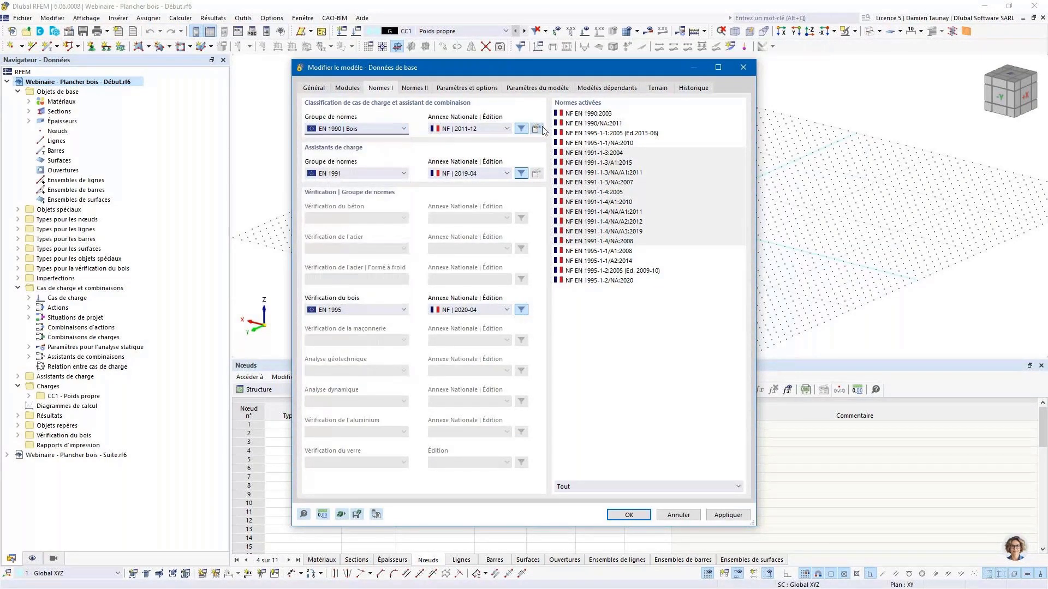
left_click(389, 309)
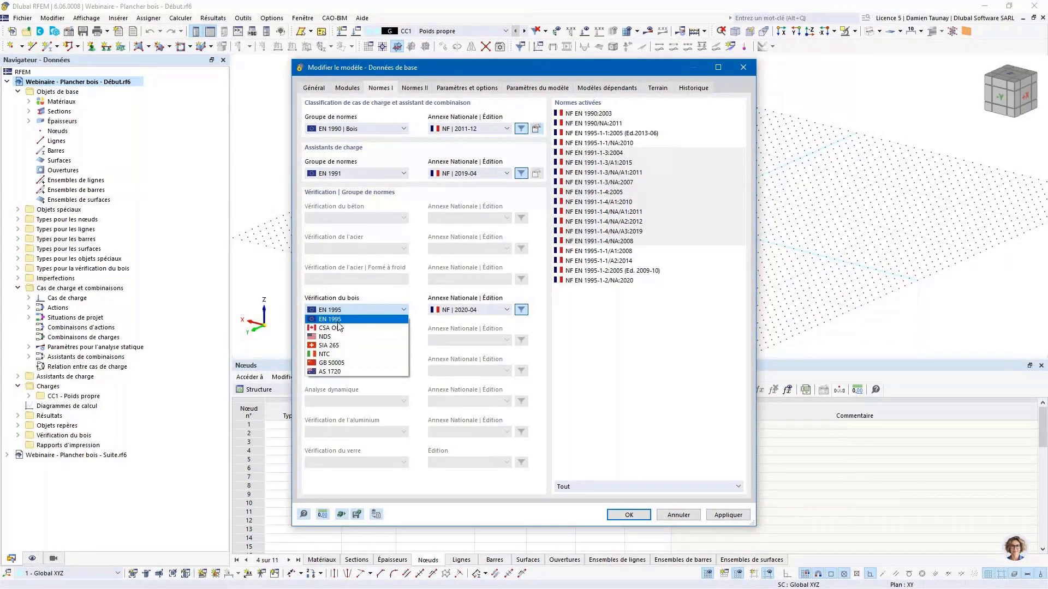
left_click(452, 309)
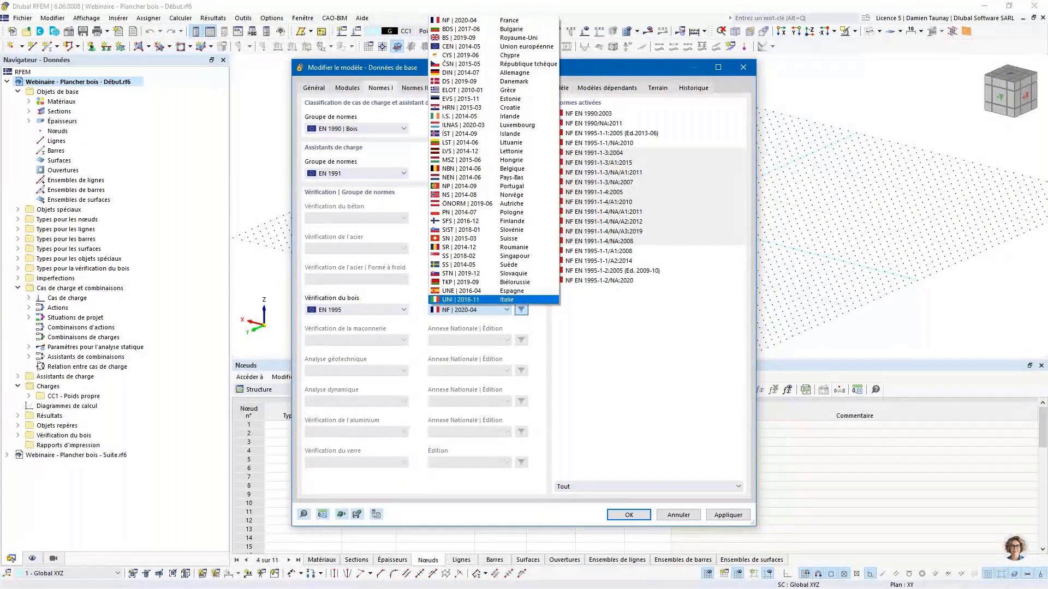
key("Escape")
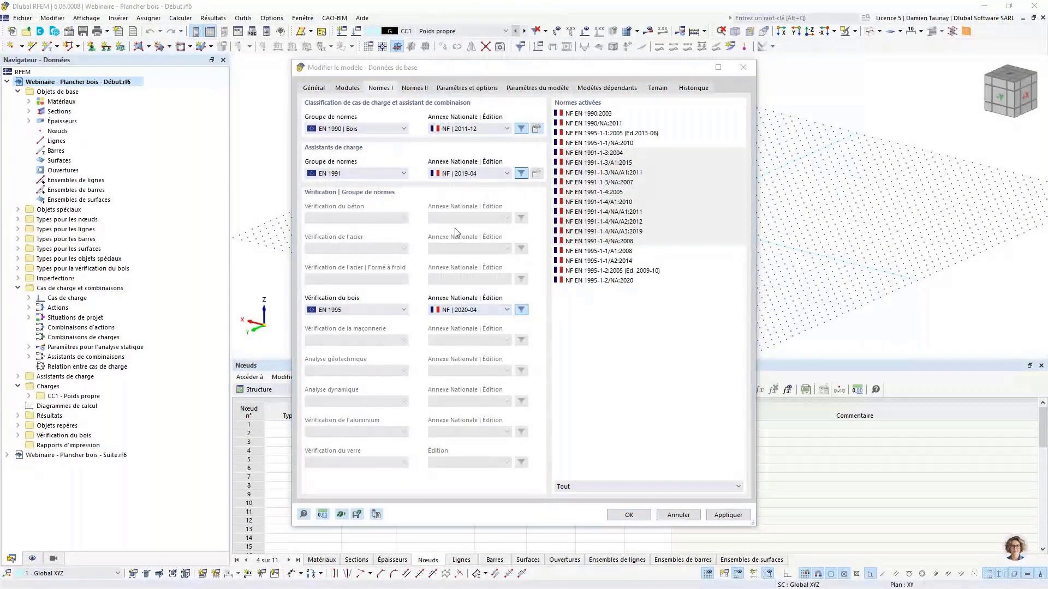
left_click(630, 515)
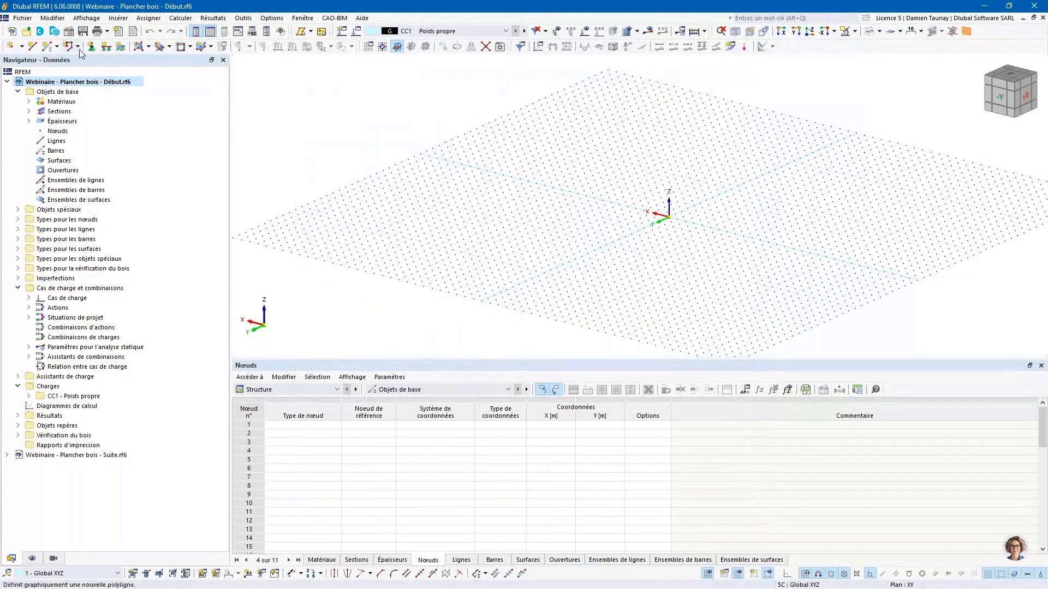
Check the gravitational acceleration, model tolerances and axis orientations in the model's base data.
left_click(69, 33)
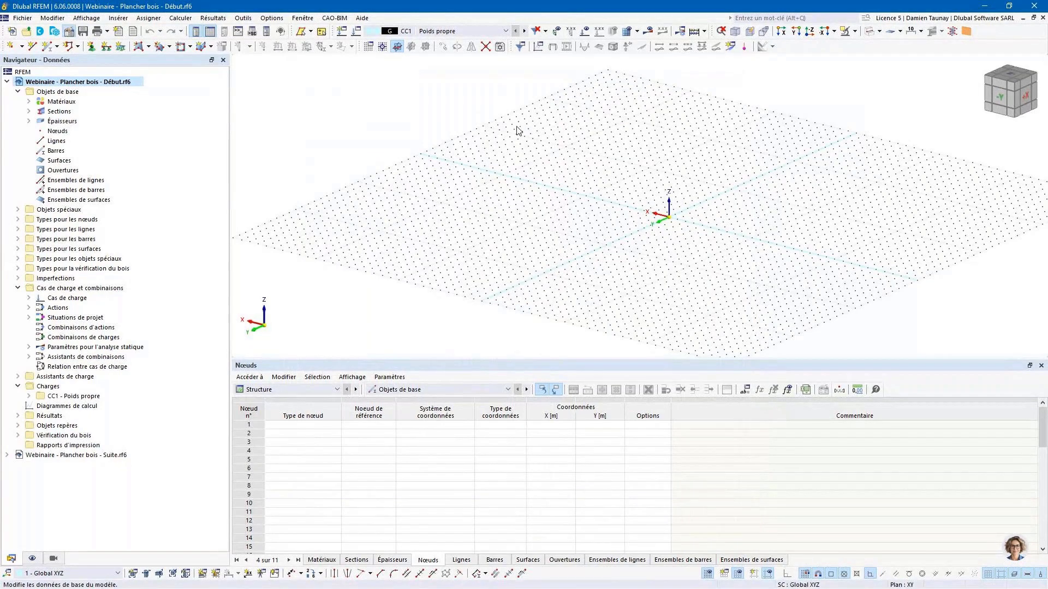
double_click(501, 109)
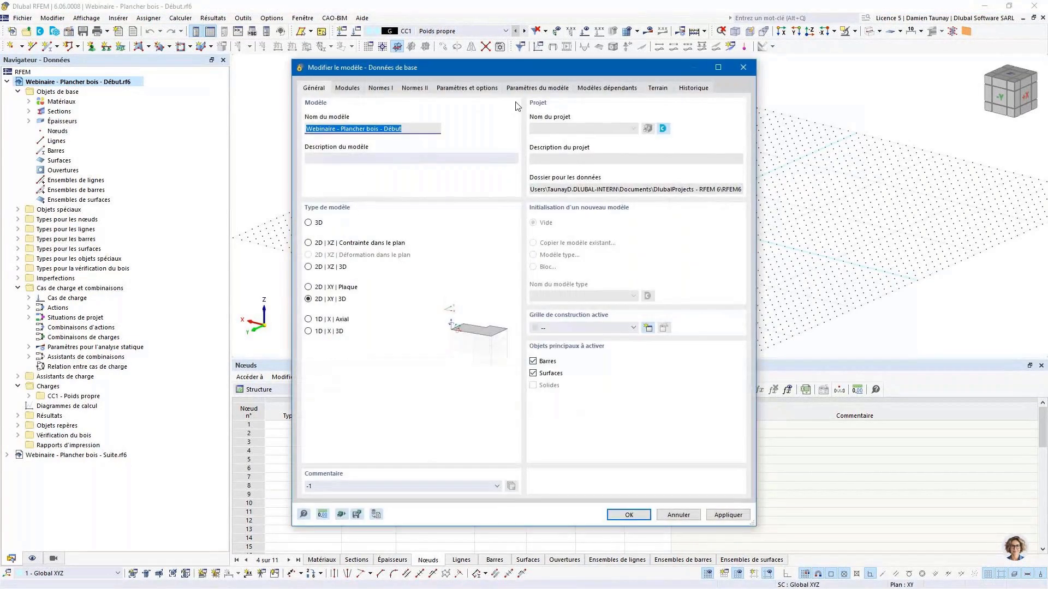
left_click(480, 88)
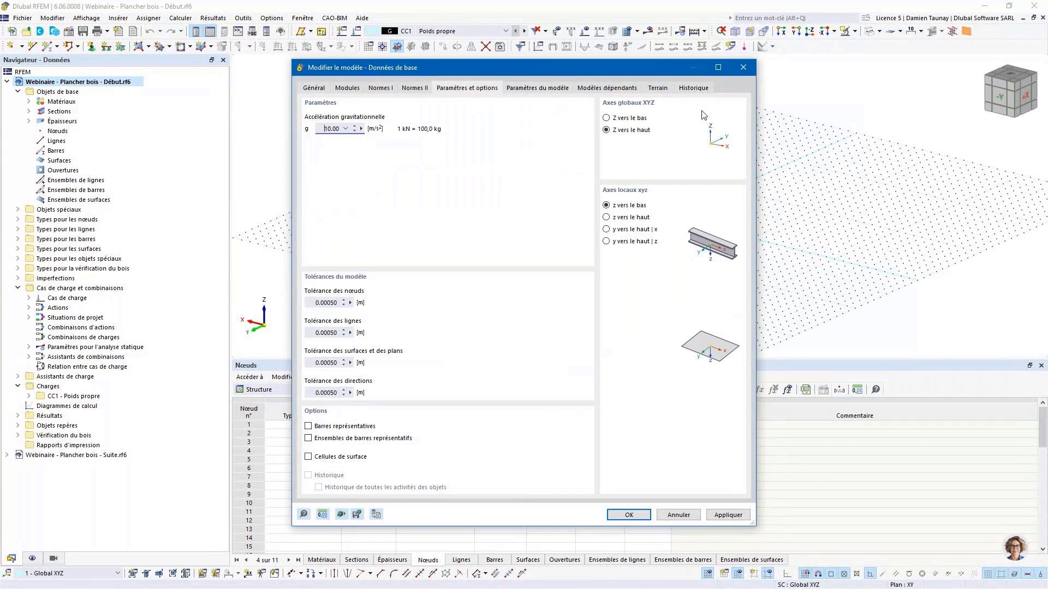
left_click(743, 67)
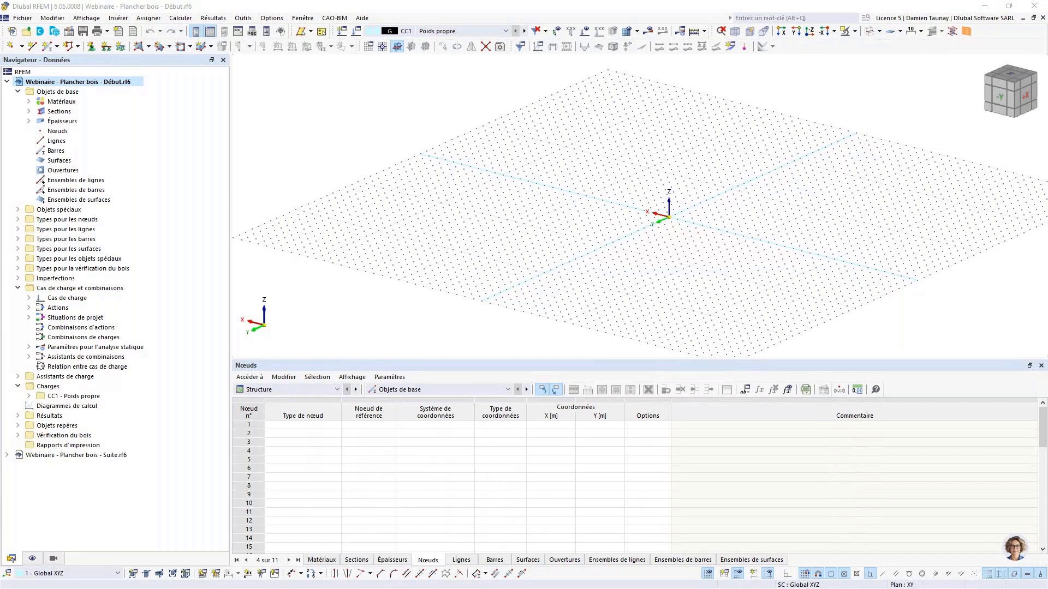
Create a guide line parallel to X with a Y offset of 0 m, enlarging the modelling area first.
left_click(18, 426)
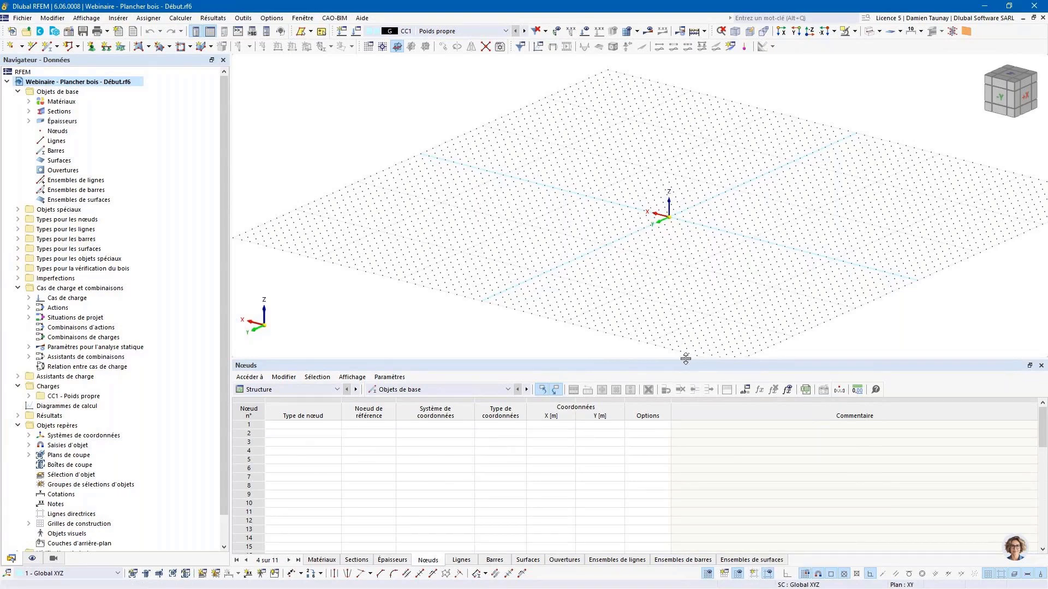
left_click_drag(686, 358, 686, 413)
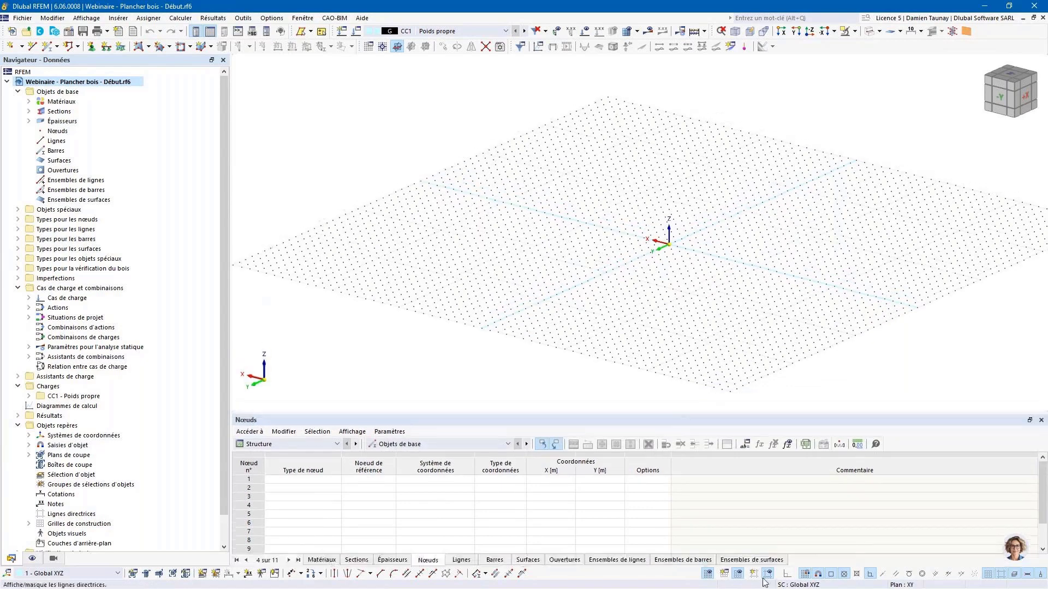
left_click(753, 574)
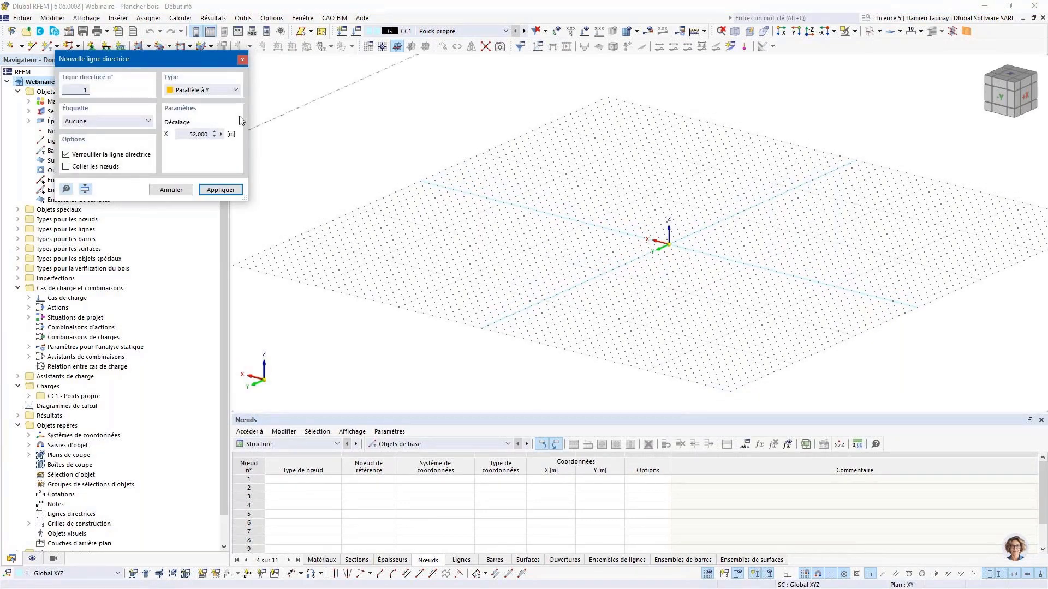
left_click(206, 90)
left_click(207, 101)
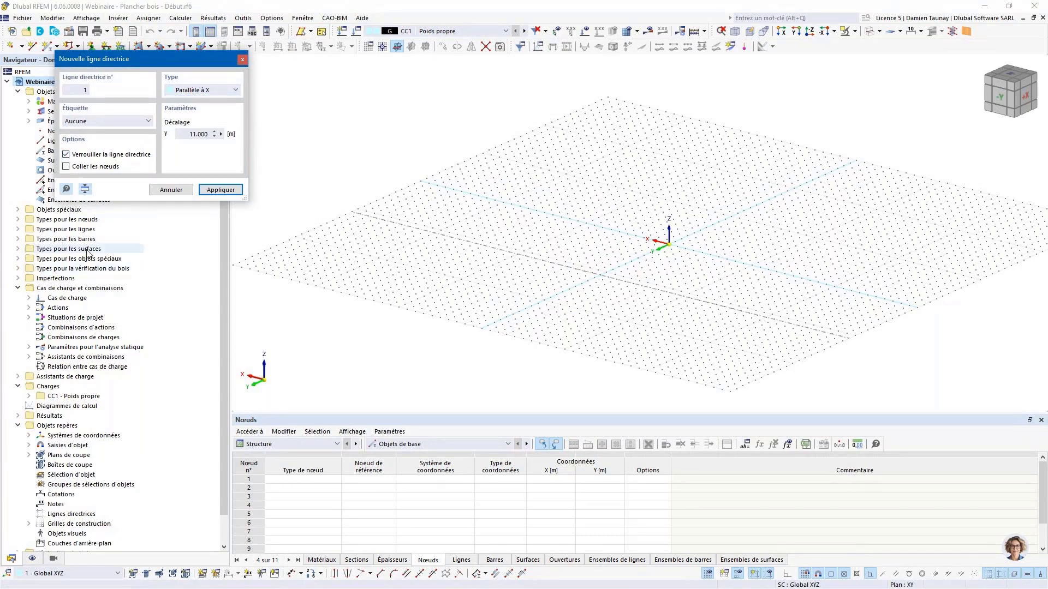
double_click(190, 133)
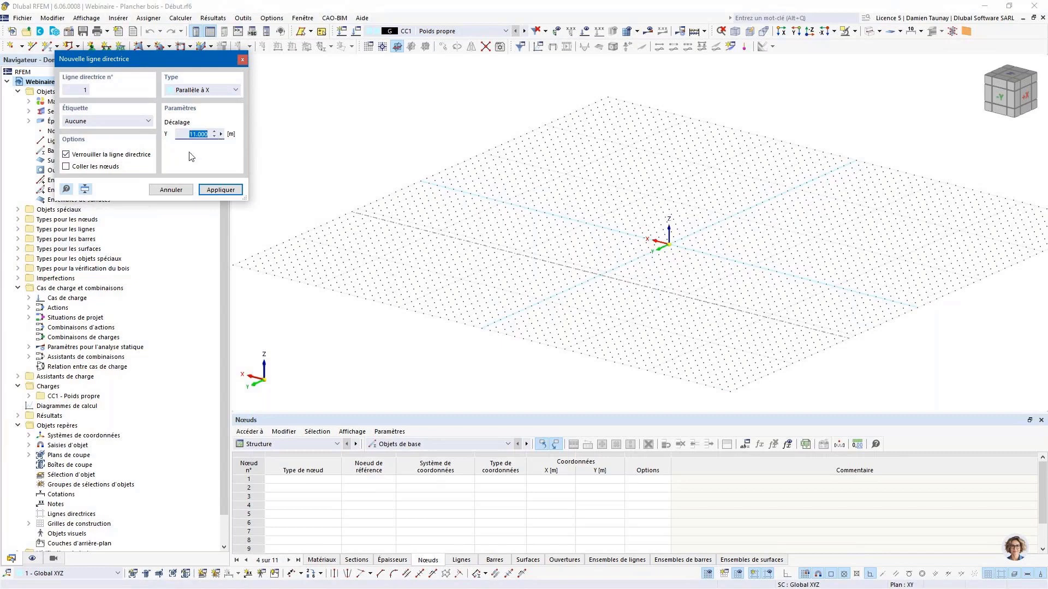
type("0")
left_click(213, 190)
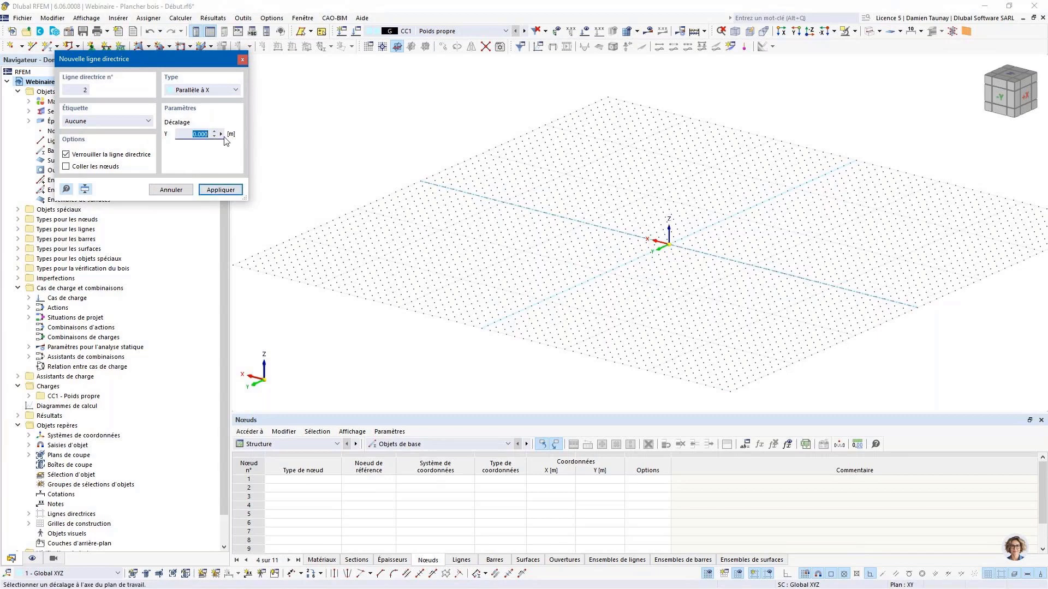
Add two more guide lines parallel to X with Y offsets of 5.3 m and 12 m.
type("3")
left_click(220, 190)
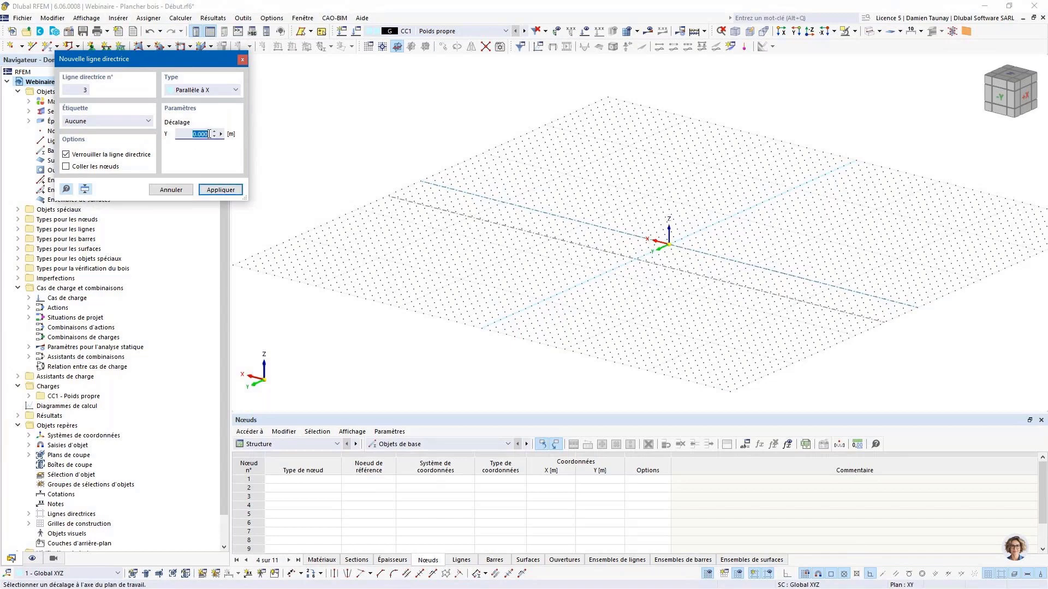
type("12")
left_click(221, 190)
left_click(221, 190)
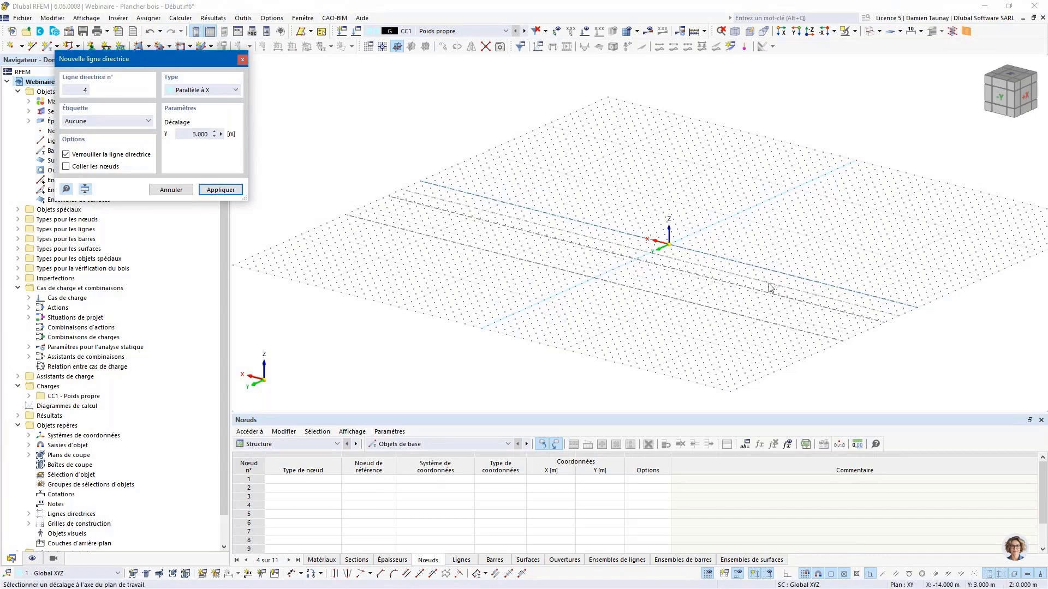
Change the guide line type to parallel to Y and create one with an X offset of 0 m.
mouse_move(769, 285)
middle_mouse_down("ctrl")
mouse_move(678, 311)
mouse_move(437, 311)
mouse_move(783, 290)
middle_mouse_up("ctrl")
left_click(212, 92)
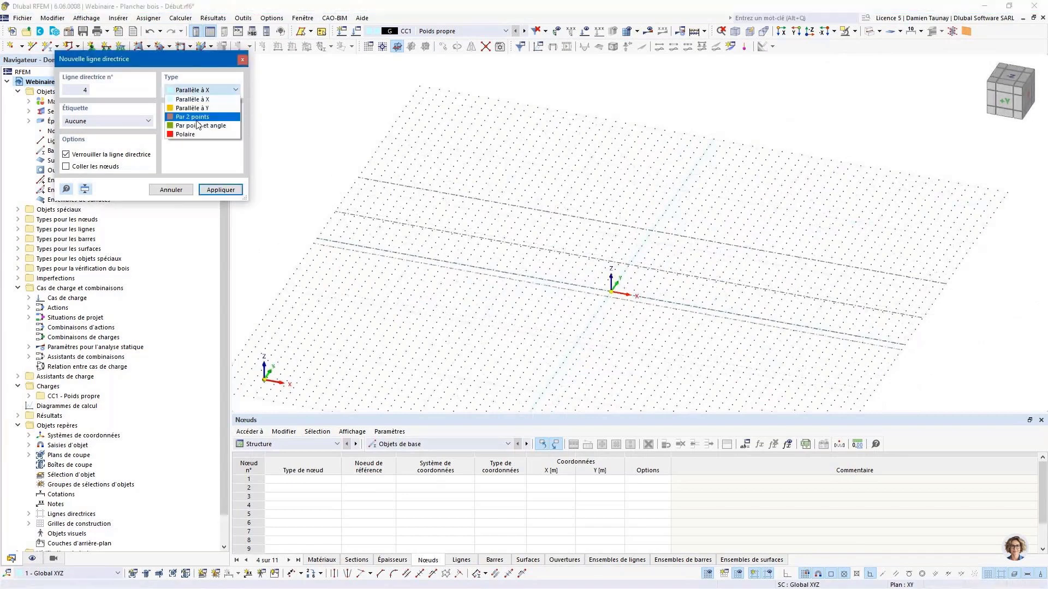
left_click(194, 108)
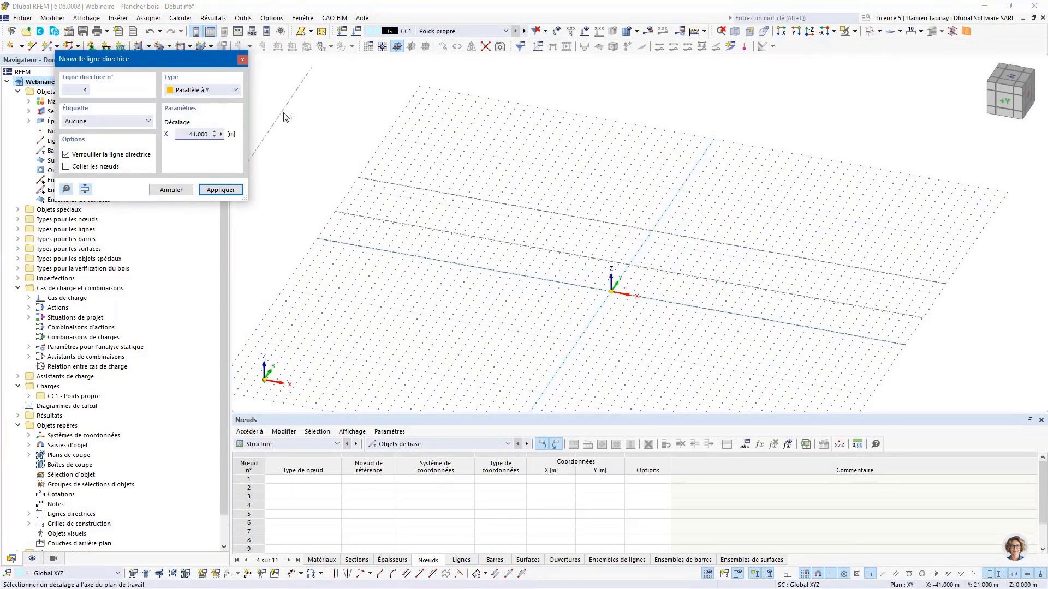
double_click(206, 133)
type("0")
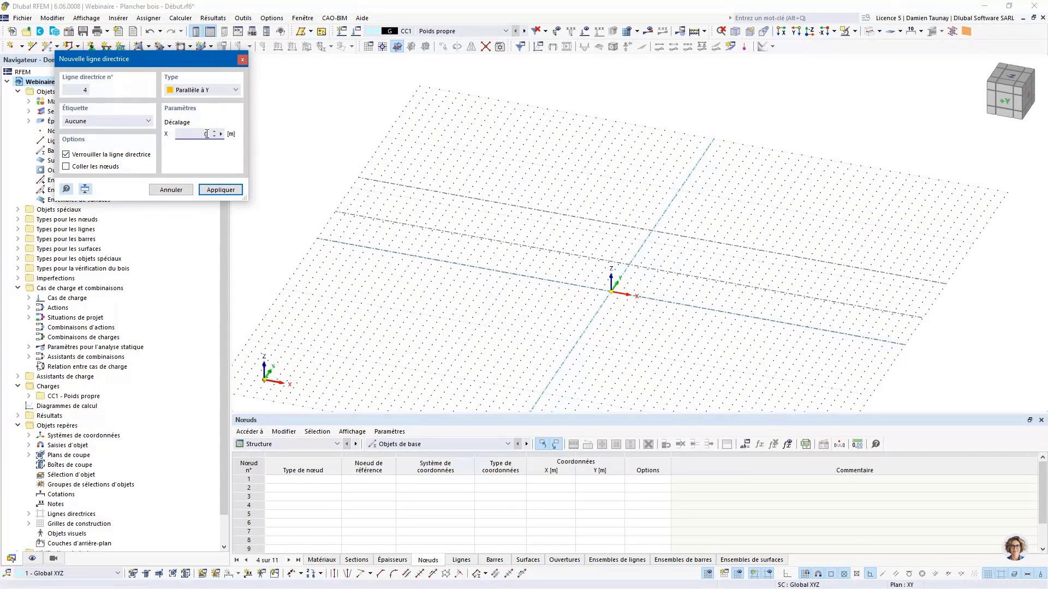
key("Return")
Create two guide lines parallel to Y with X offsets of 11 m and 17.8 m.
double_click(188, 135)
type("11")
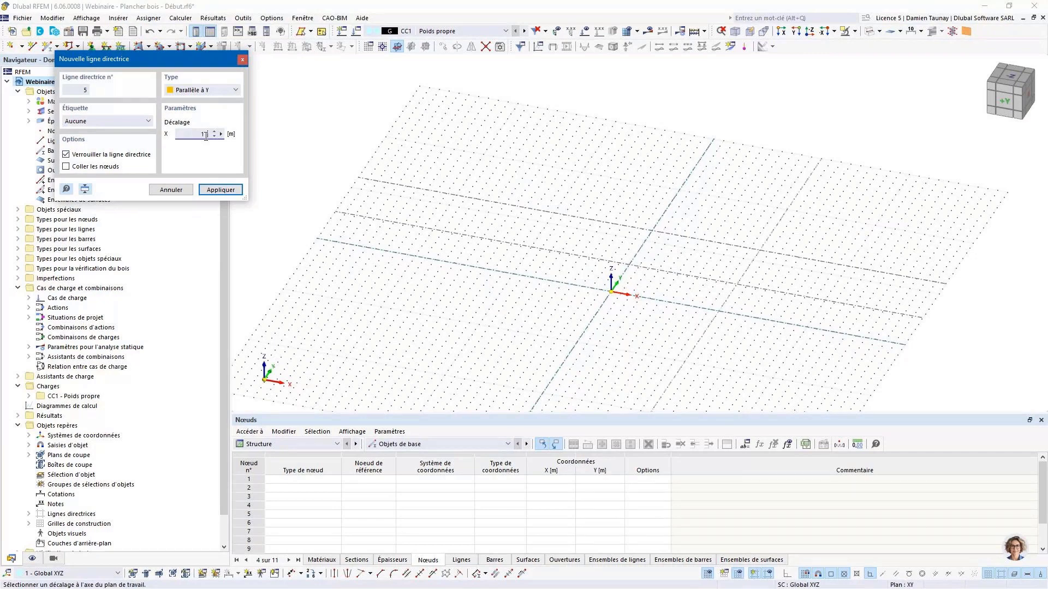
key("Return")
double_click(197, 135)
left_click_drag(199, 134, 205, 134)
type("14.8")
key("Return")
Add a last guide line parallel to Y with an X offset of 28.8 m and finish the guide line layout.
type("28.8")
left_click(217, 190)
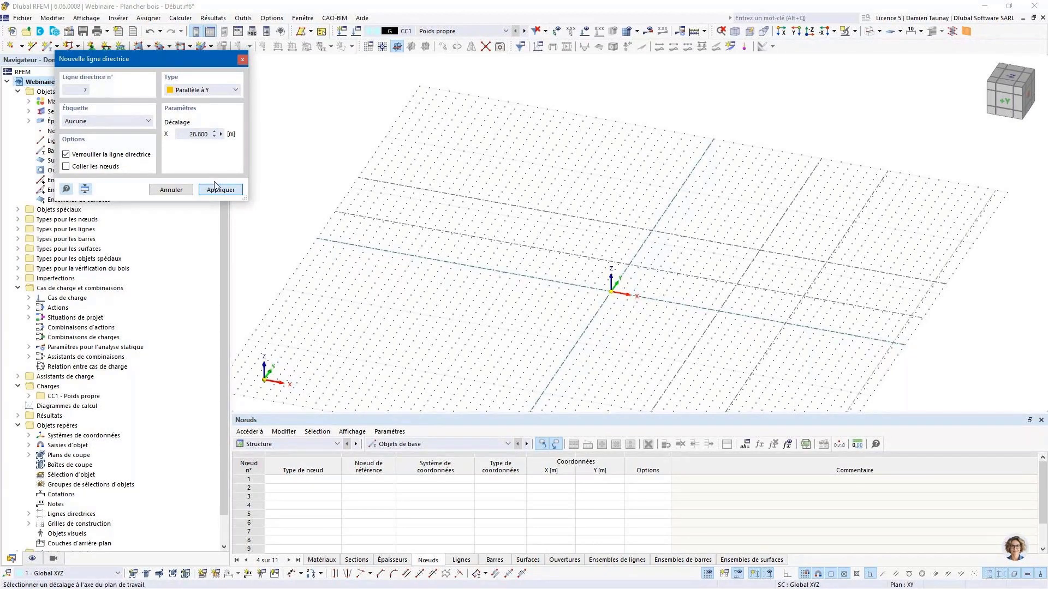
scroll(772, 217, "down", 5)
scroll(851, 261, "up", 5)
scroll(784, 252, "up", 1)
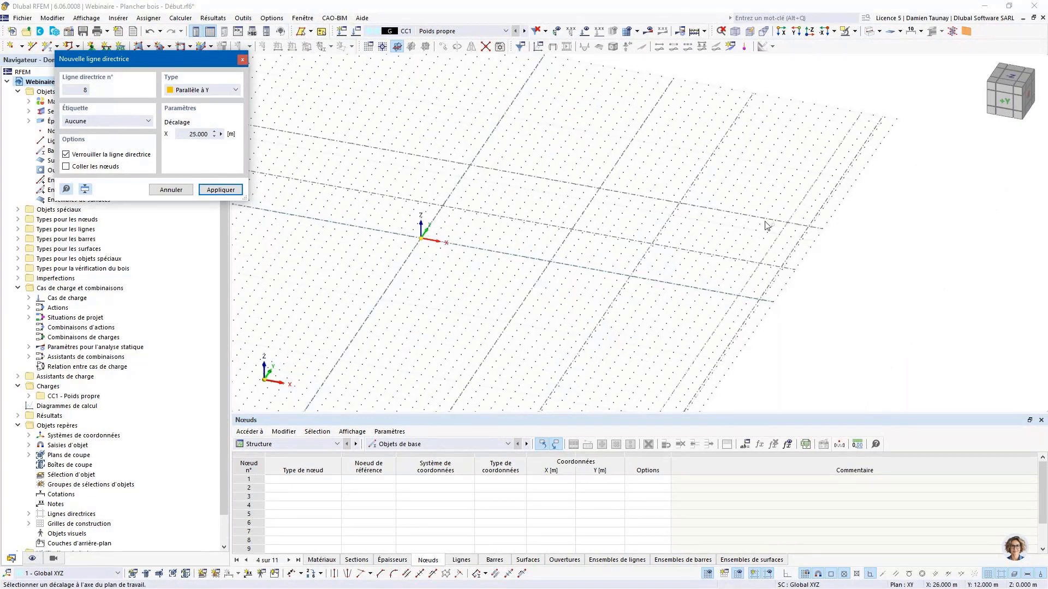
key("Escape")
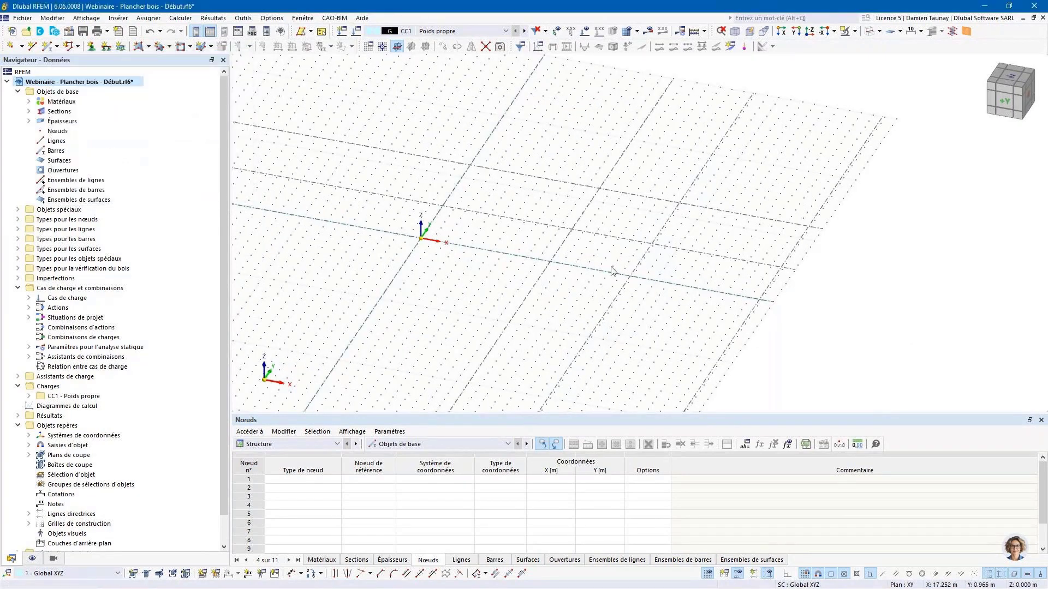
Hide the work plane grid and expand the lists of predefined sections and thicknesses.
left_click(708, 574)
left_click(29, 111)
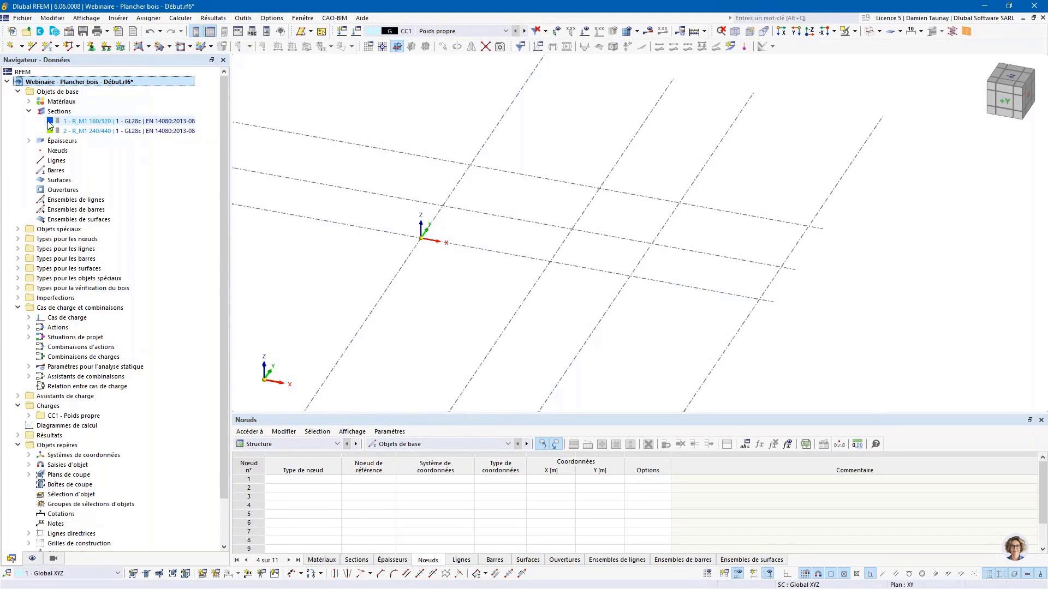
left_click(28, 141)
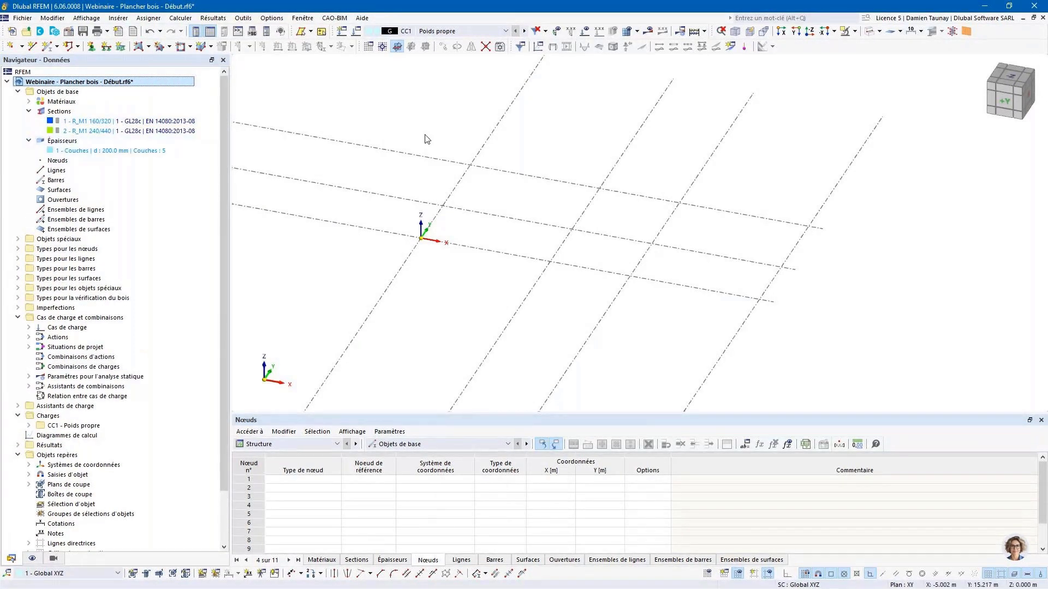
Start a new polygonal surface with the 200 mm layered thickness and open that thickness's layer definition for editing.
left_click(157, 57)
left_click(163, 107)
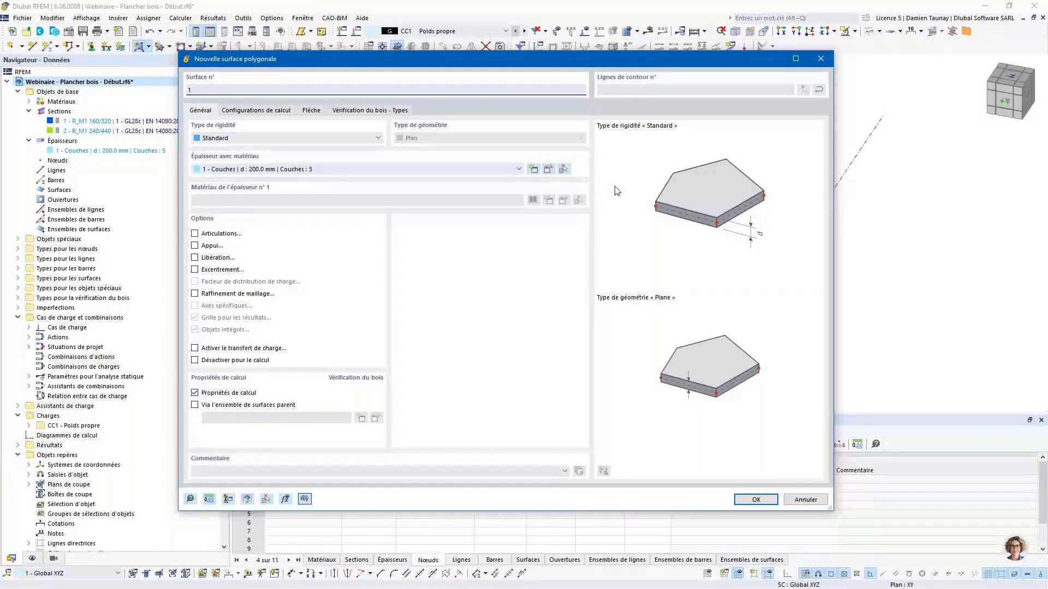
left_click(391, 197)
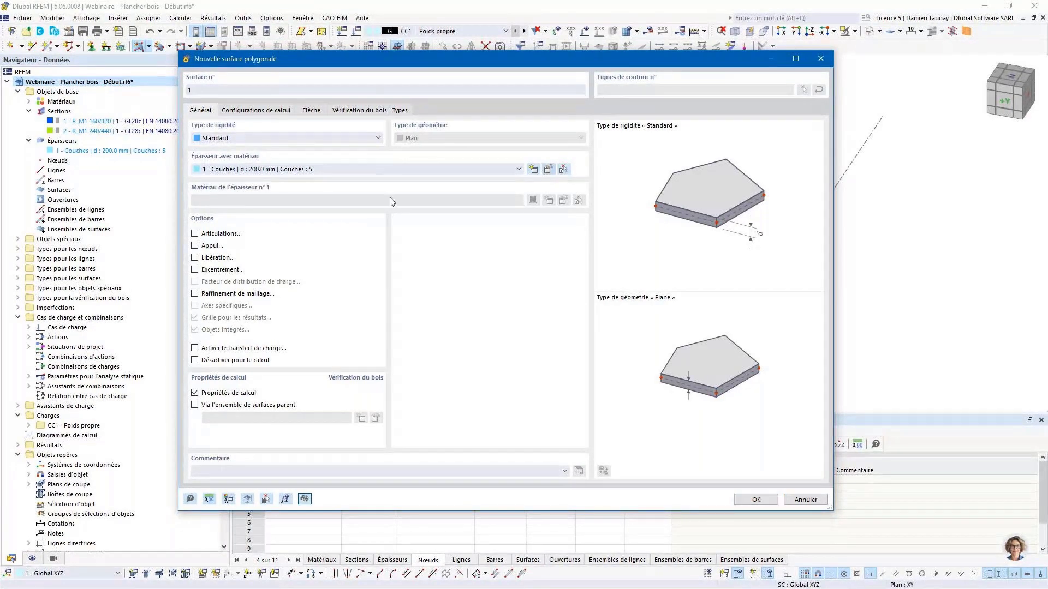
double_click(241, 171)
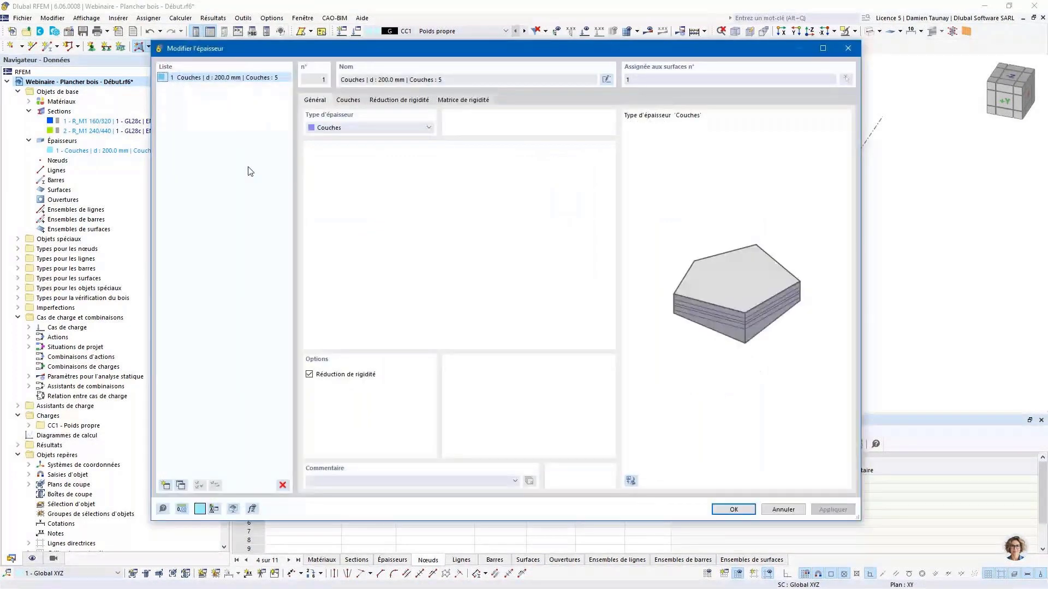
left_click(371, 128)
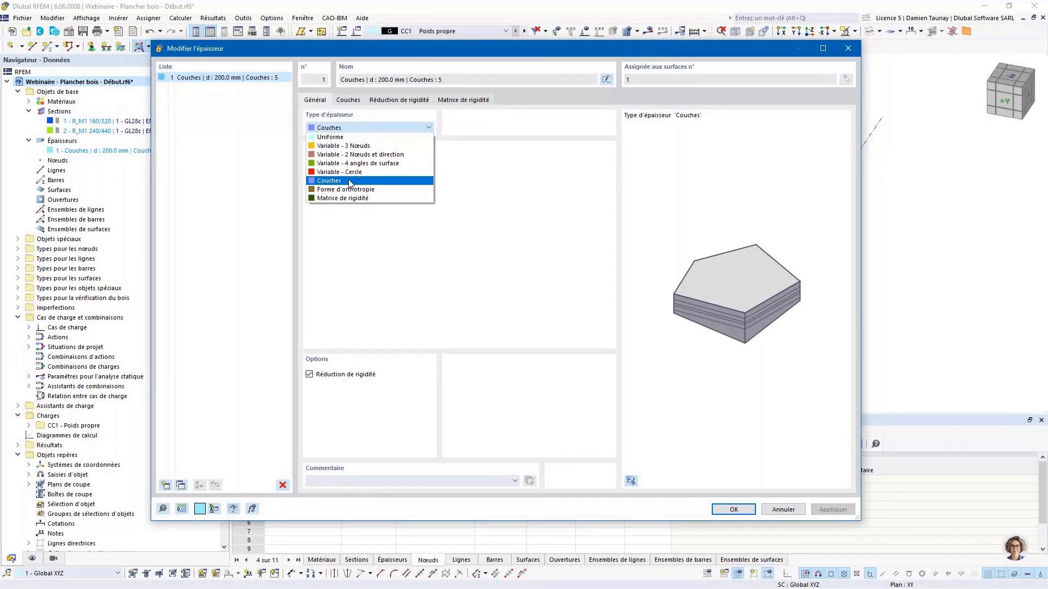
left_click(456, 190)
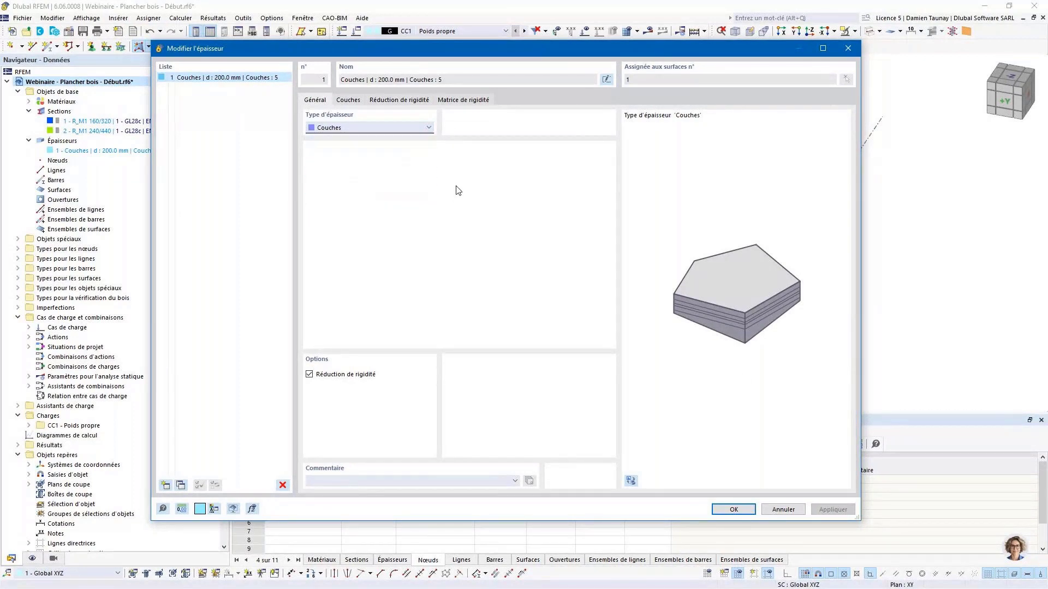
left_click(349, 101)
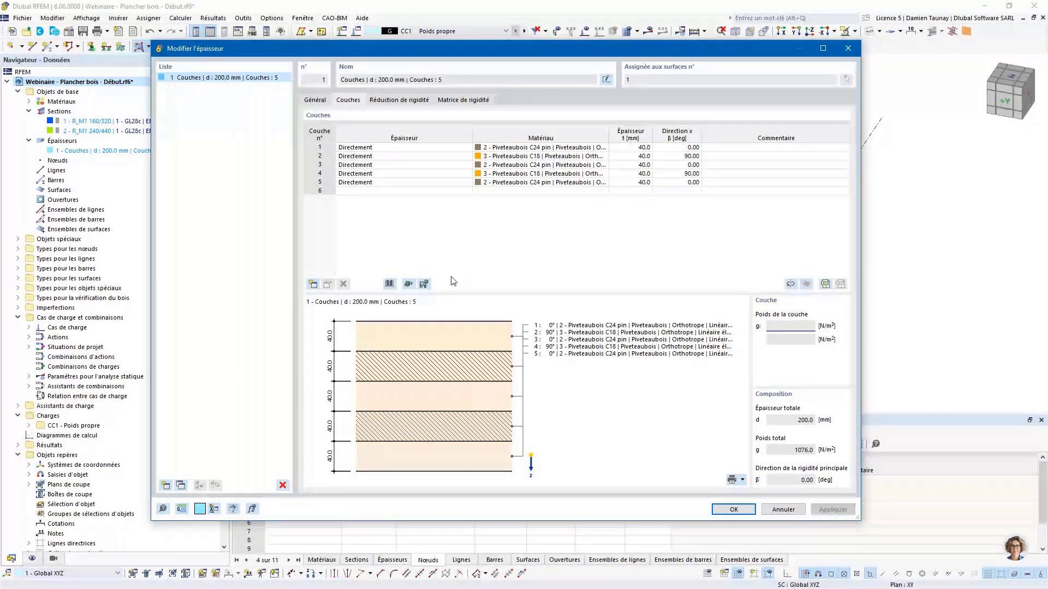
Load the HEXA1 3L 60 PIN composition by Piveteaubois from the European Union library into the thickness layers.
left_click(389, 283)
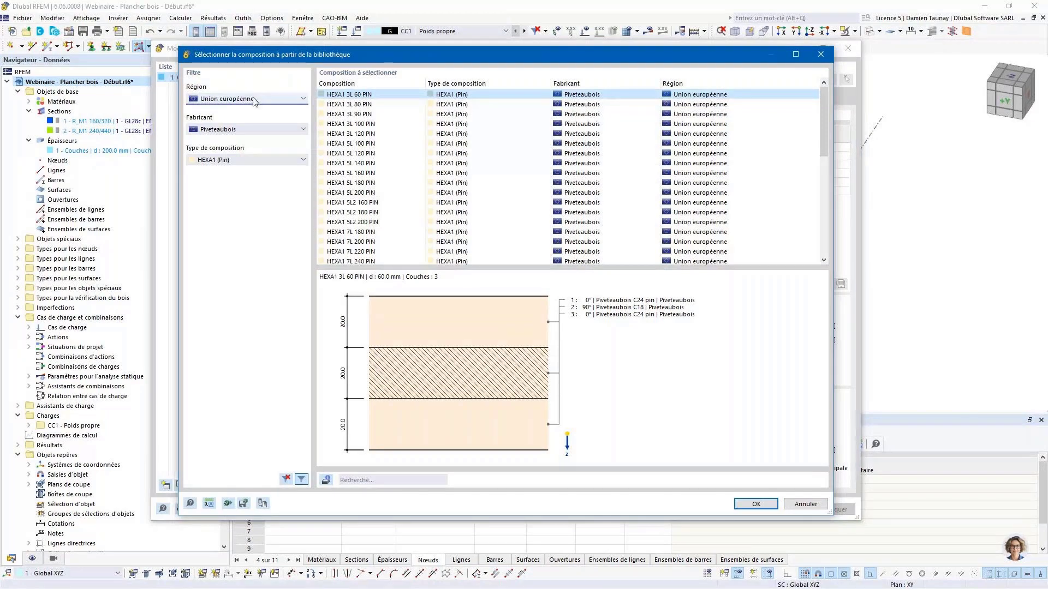
left_click(254, 102)
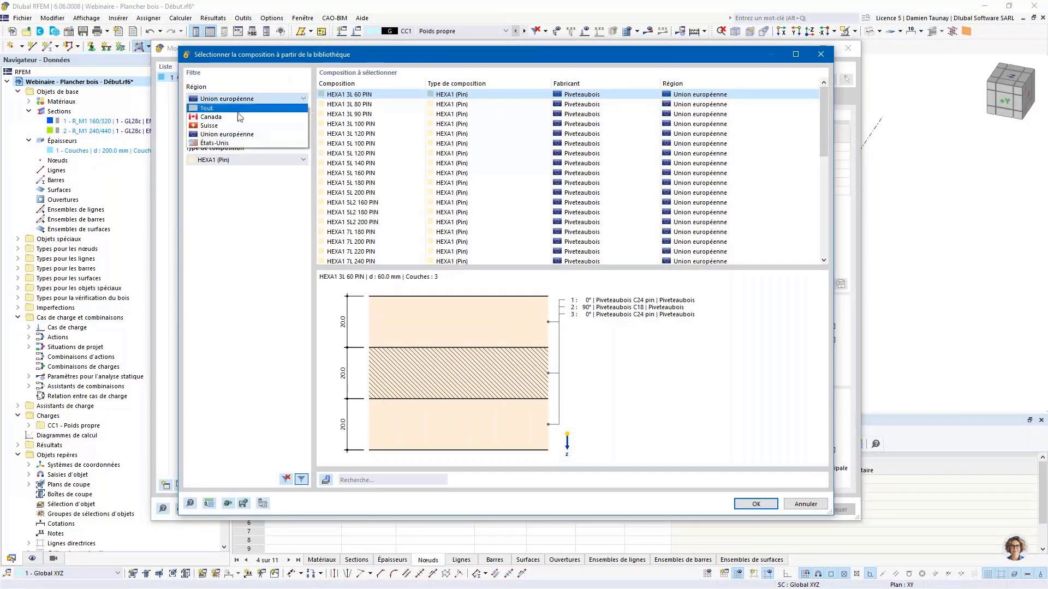
left_click(240, 134)
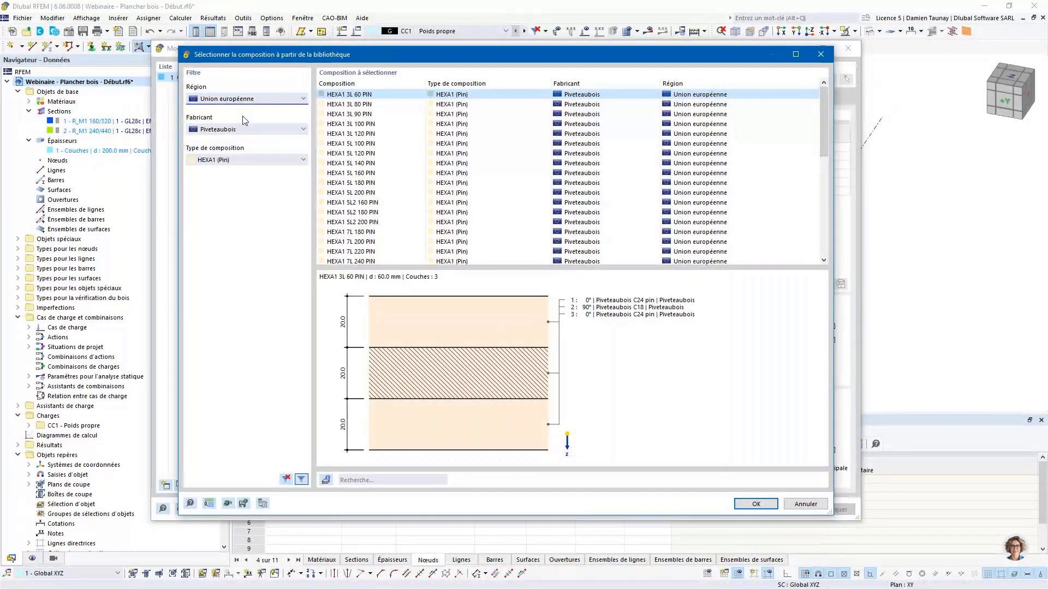
left_click(243, 130)
left_click(240, 159)
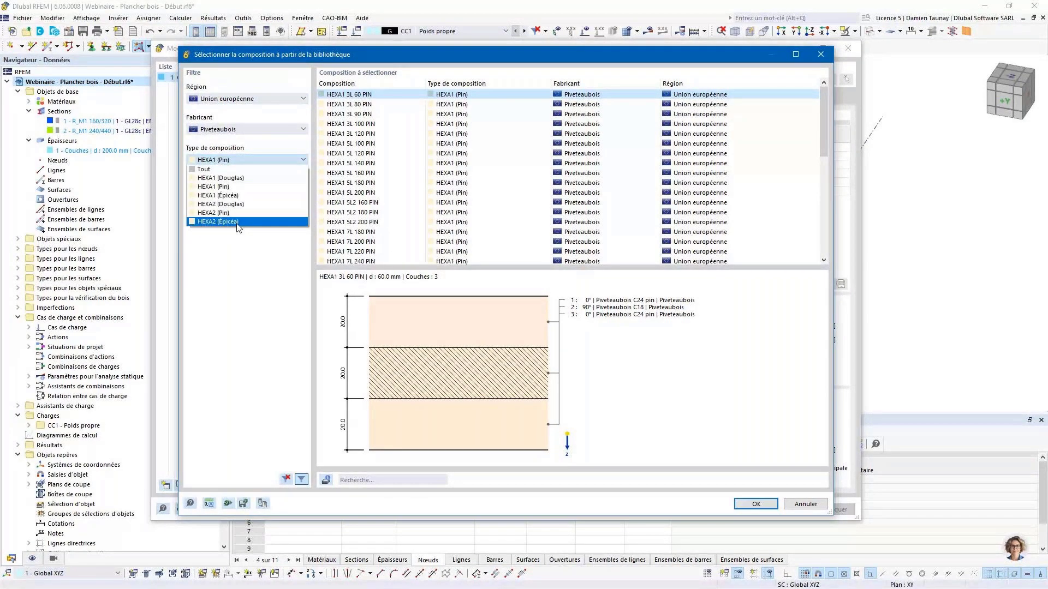
left_click(218, 269)
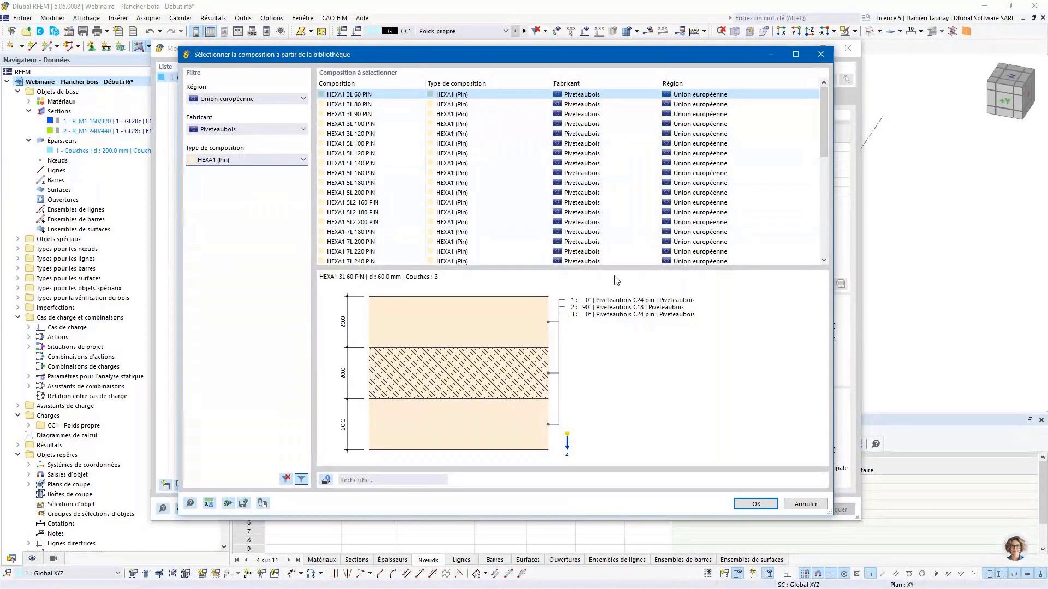
left_click(240, 130)
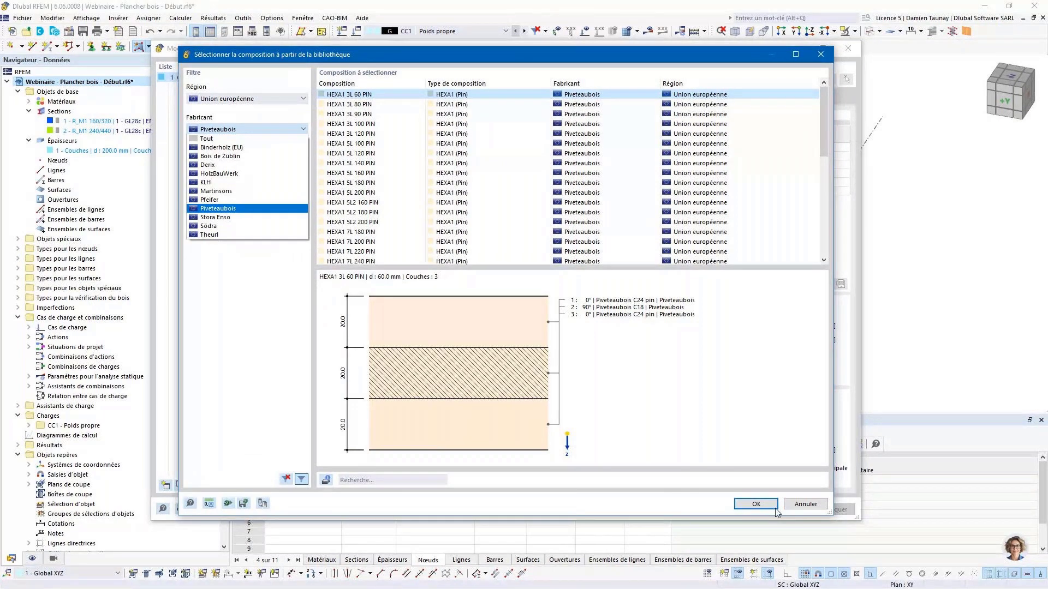
left_click(756, 503)
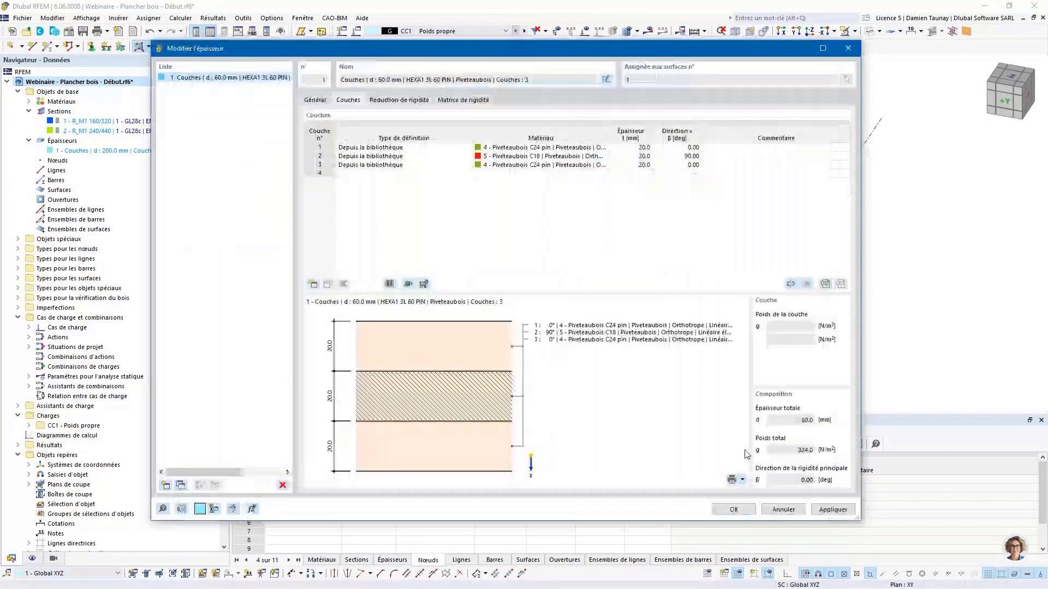
Load the five-layer HEXA1 5L 200 PIN composition by Piveteaubois from the library into the thickness.
left_click(389, 283)
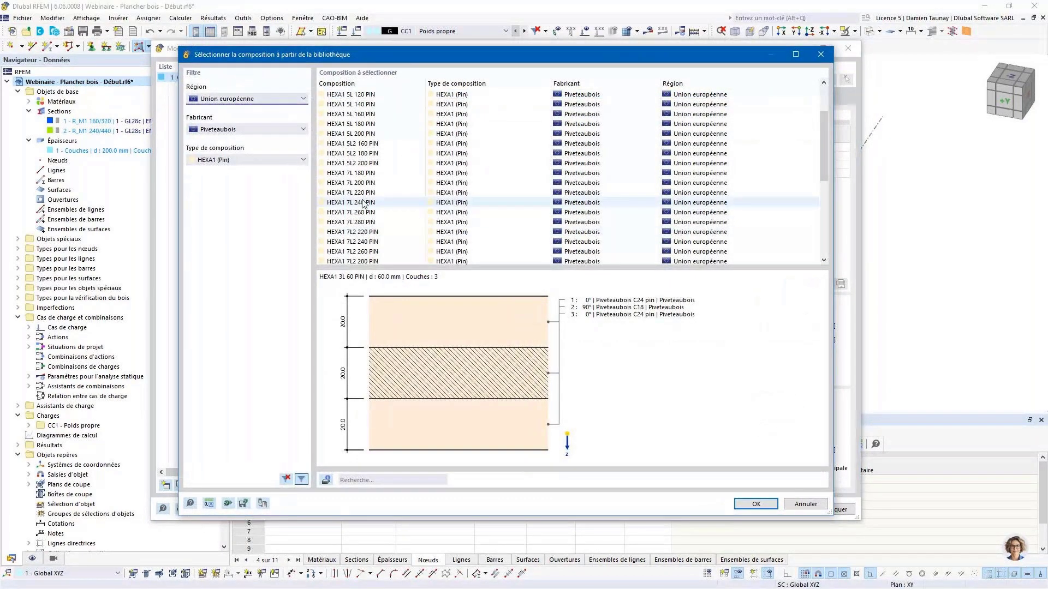
scroll(366, 167, "up", 1)
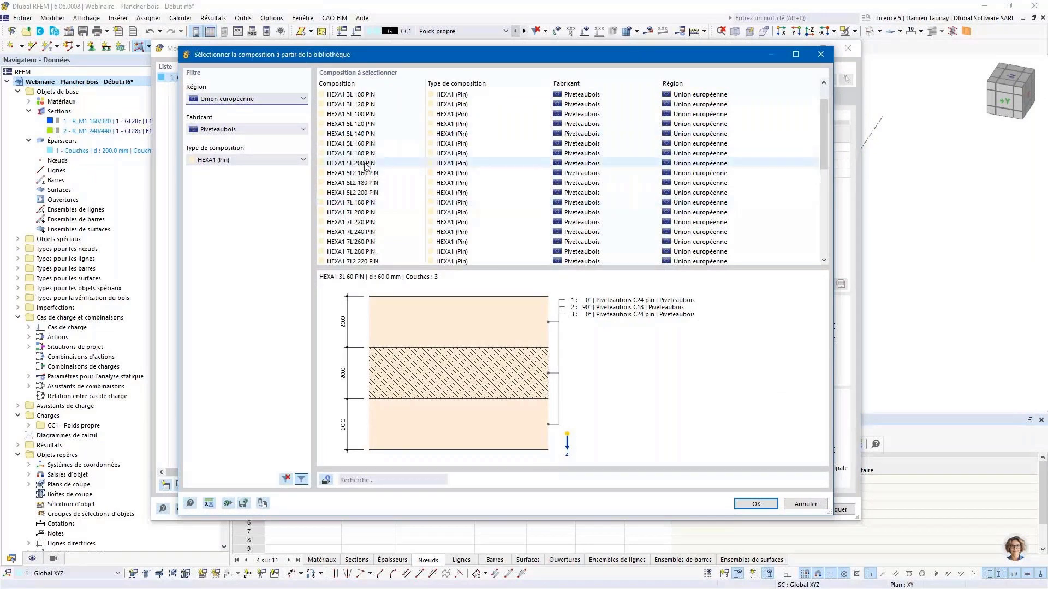
left_click(366, 164)
left_click(749, 503)
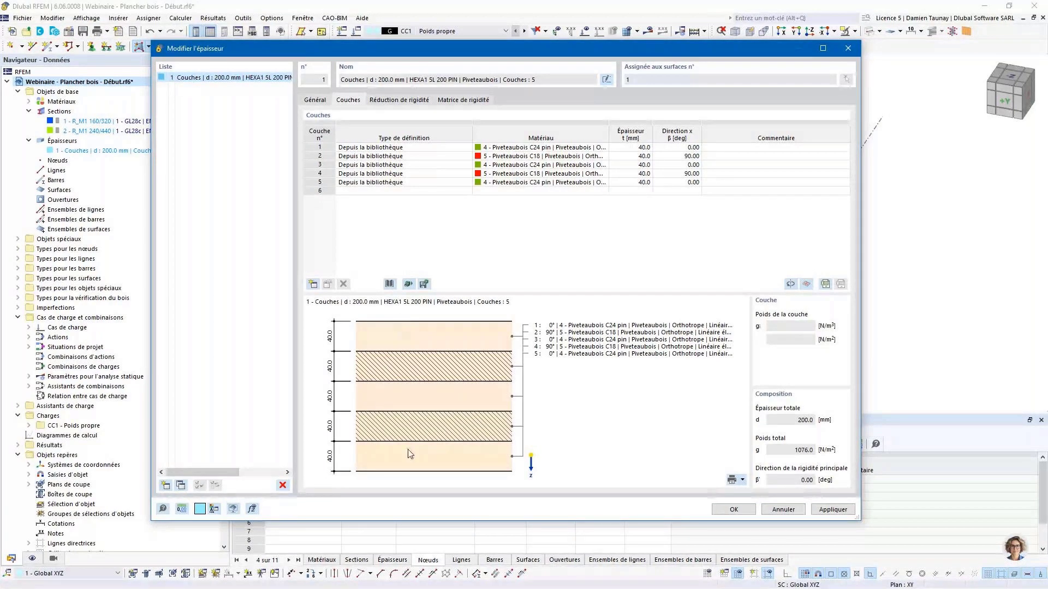
Disable the CLT net section and glue plane failure calculation, check the stiffness matrix and accept the thickness.
left_click(404, 99)
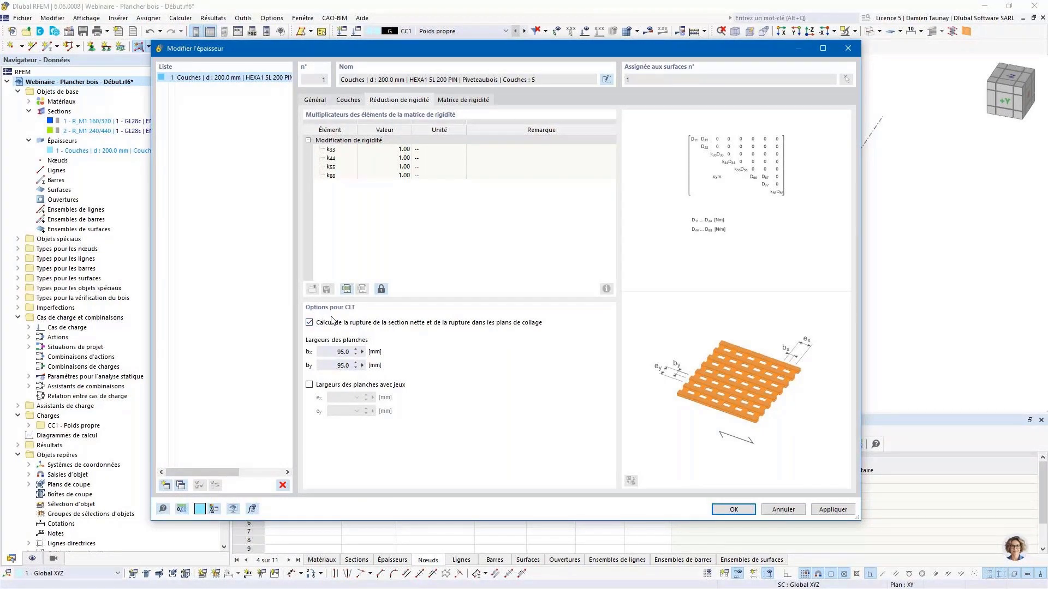
left_click(309, 322)
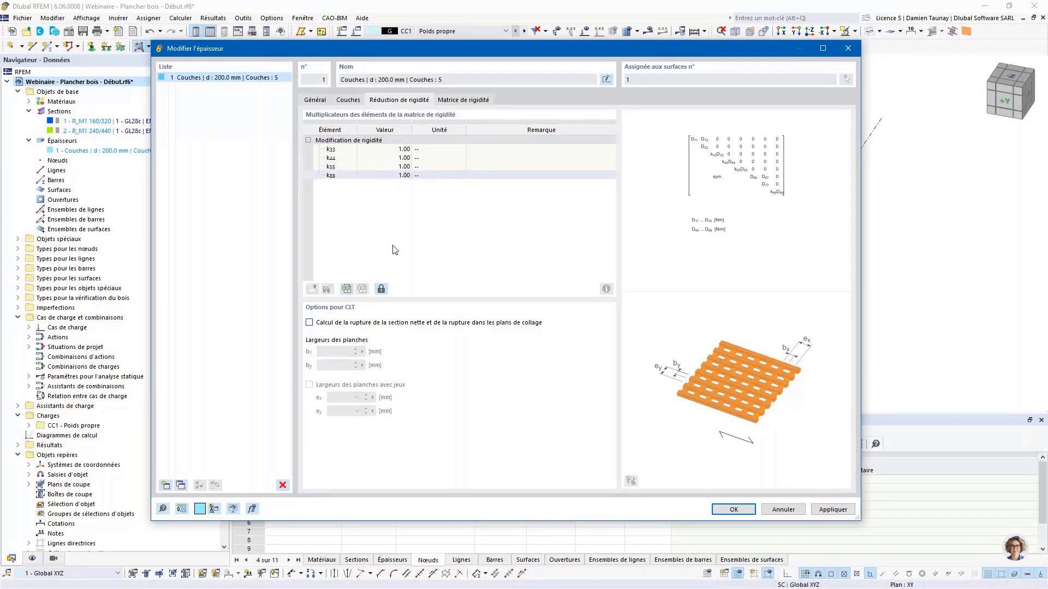
left_click(463, 101)
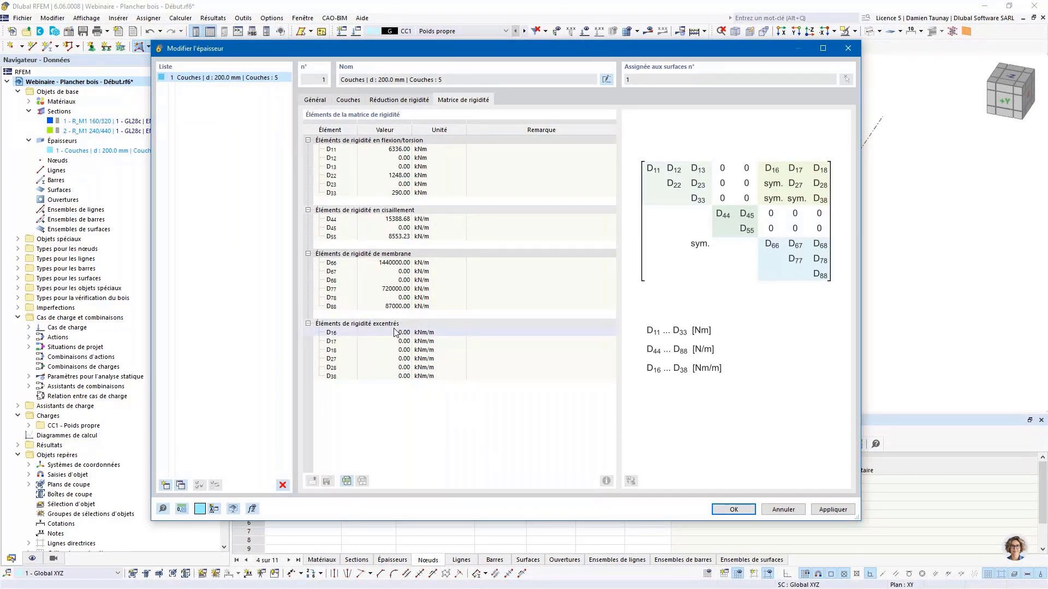
left_click(750, 510)
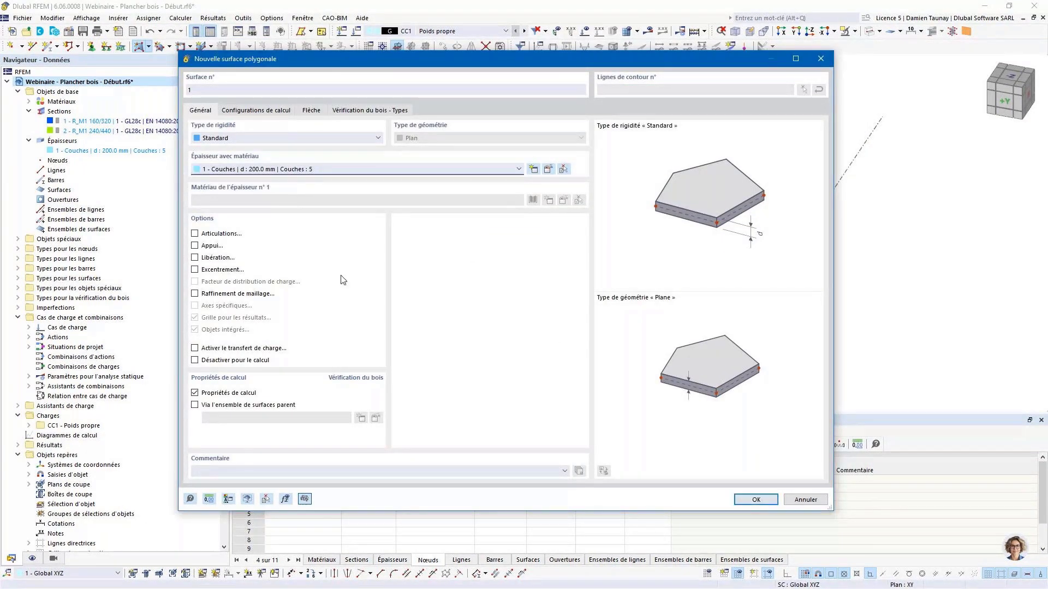
Draw the floor surface, 28.8 m by 12 m with a 5.3 m deep recess between X 11 m and 17.8 m, and hide the guide lines.
left_click(756, 501)
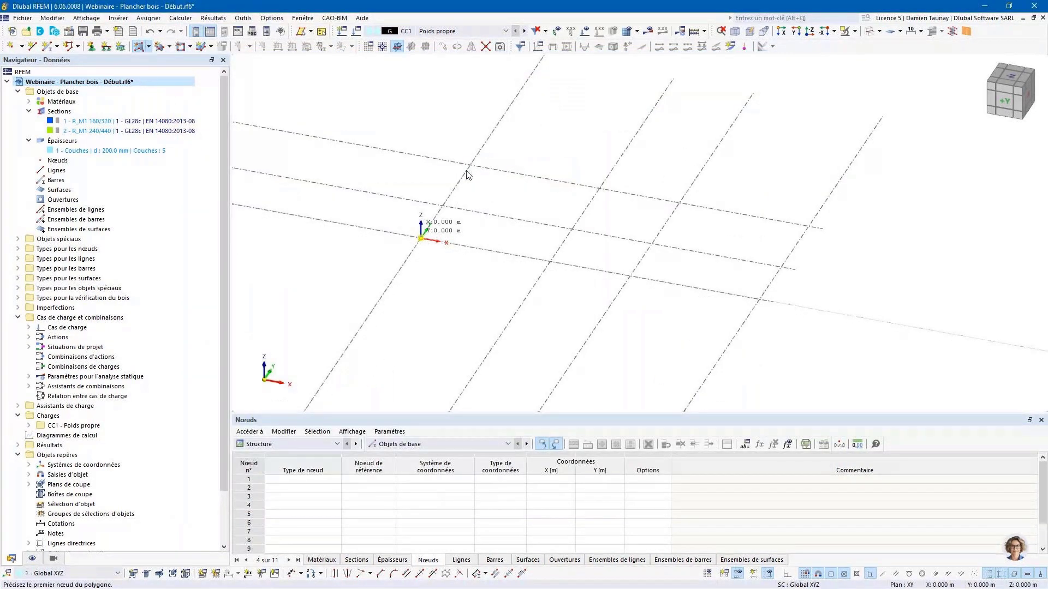
left_click(420, 238)
left_click(420, 238)
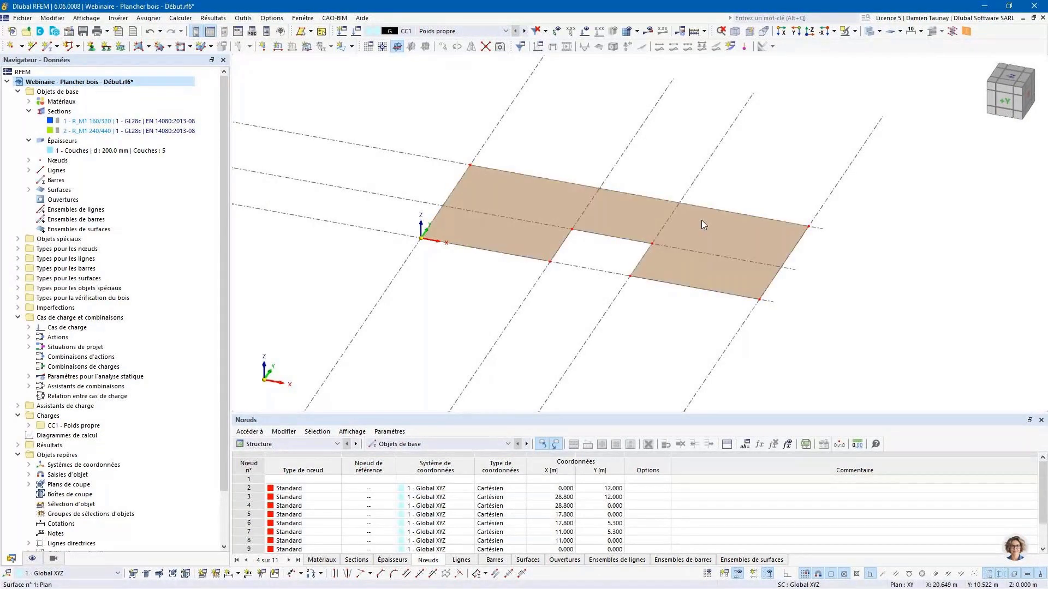
mouse_move(702, 221)
middle_mouse_down("ctrl")
mouse_move(470, 184)
mouse_move(479, 198)
middle_mouse_up("ctrl")
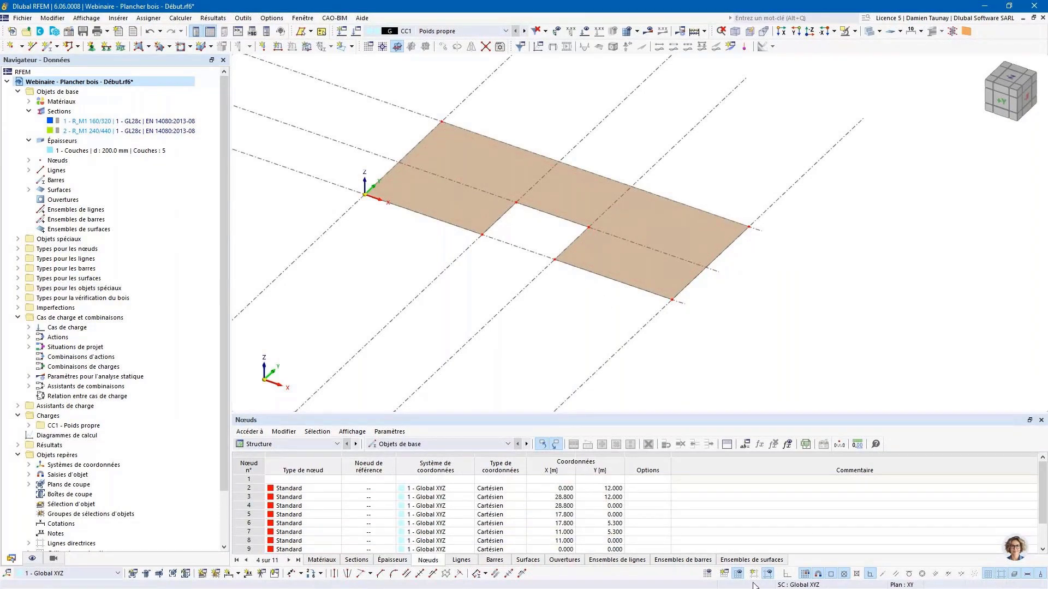
left_click(723, 577)
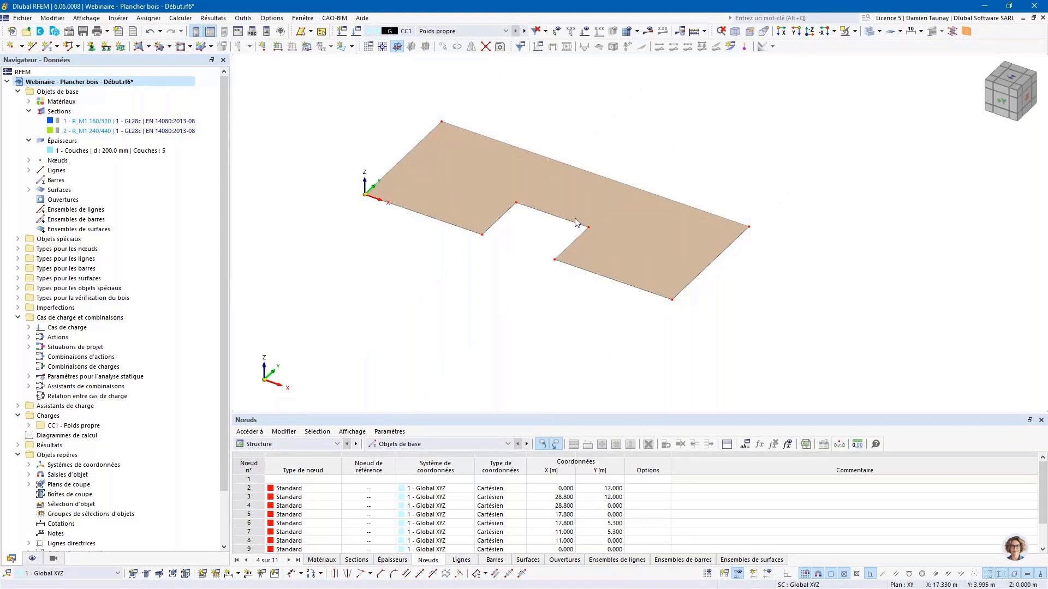
Copy the floor's long edge at Y 12 m five times toward Y 0, spread over a total spacing of 12 m.
left_click(566, 165)
left_click(442, 46)
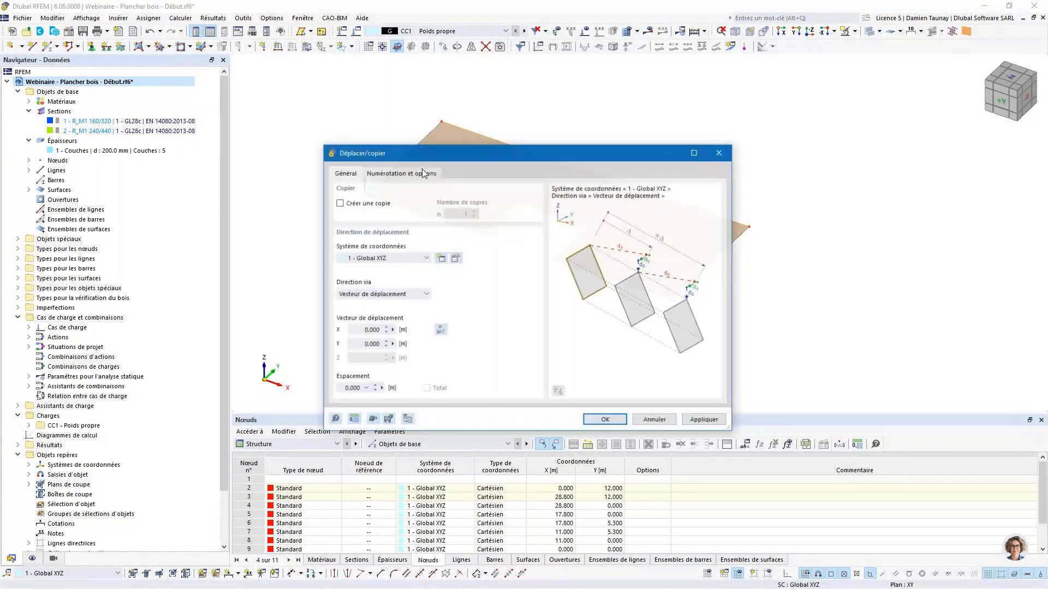
left_click(339, 205)
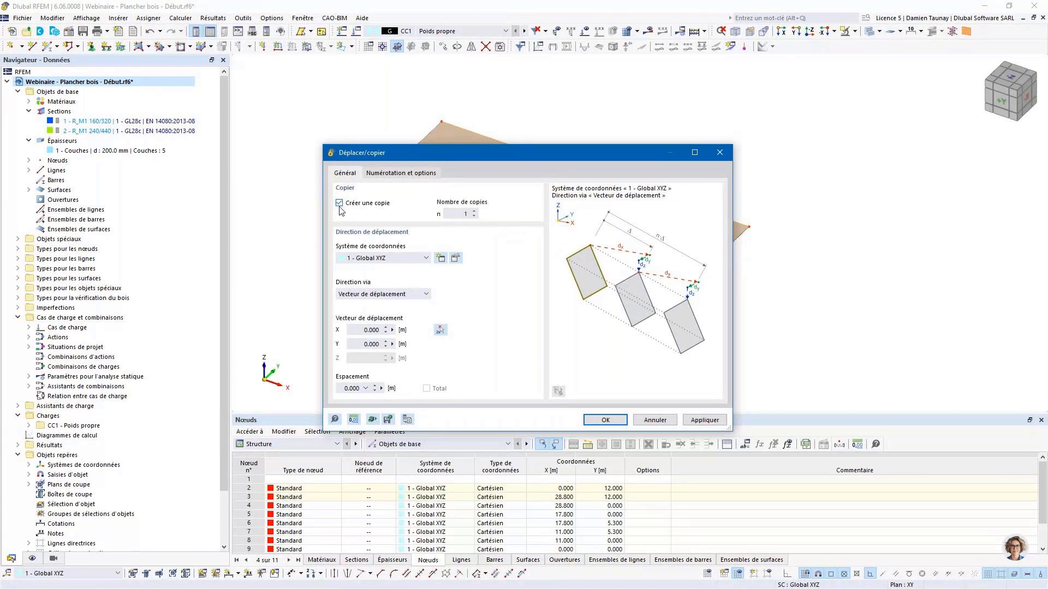
double_click(464, 213)
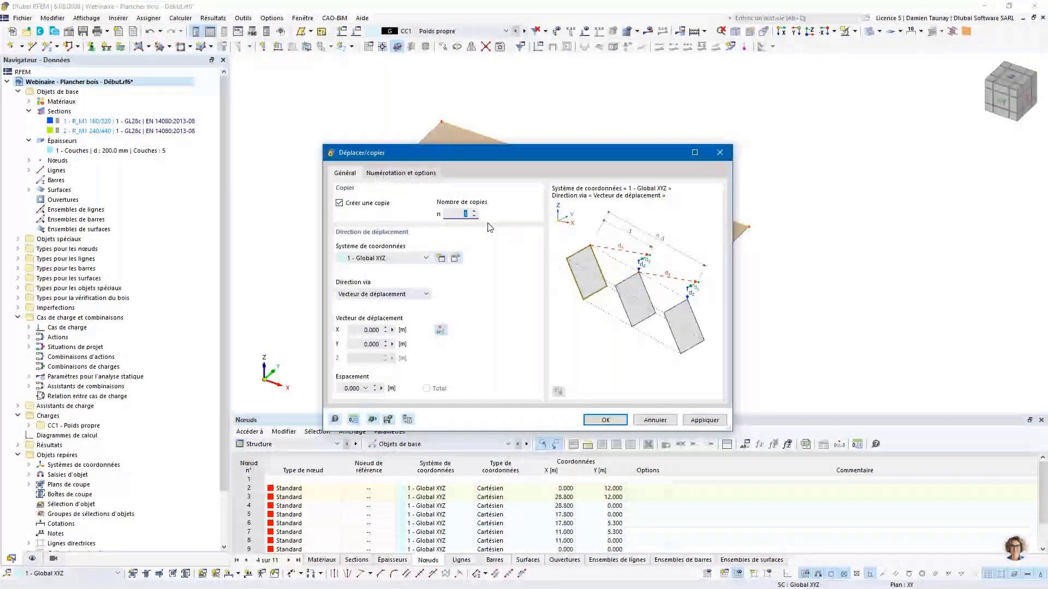
type("5")
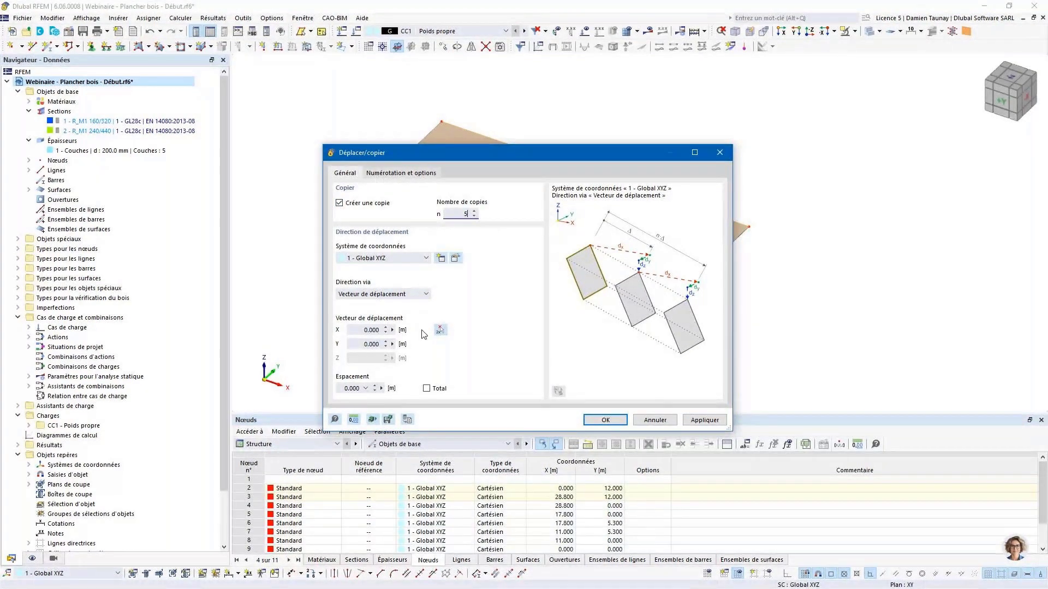
left_click(440, 329)
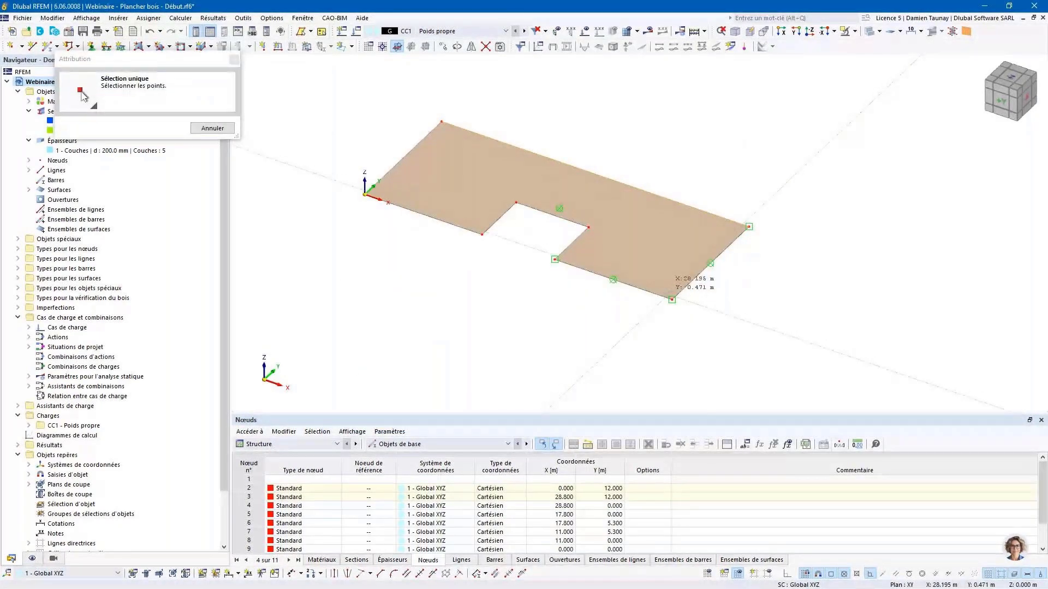
left_click(672, 299)
left_click_drag(447, 144, 299, 200)
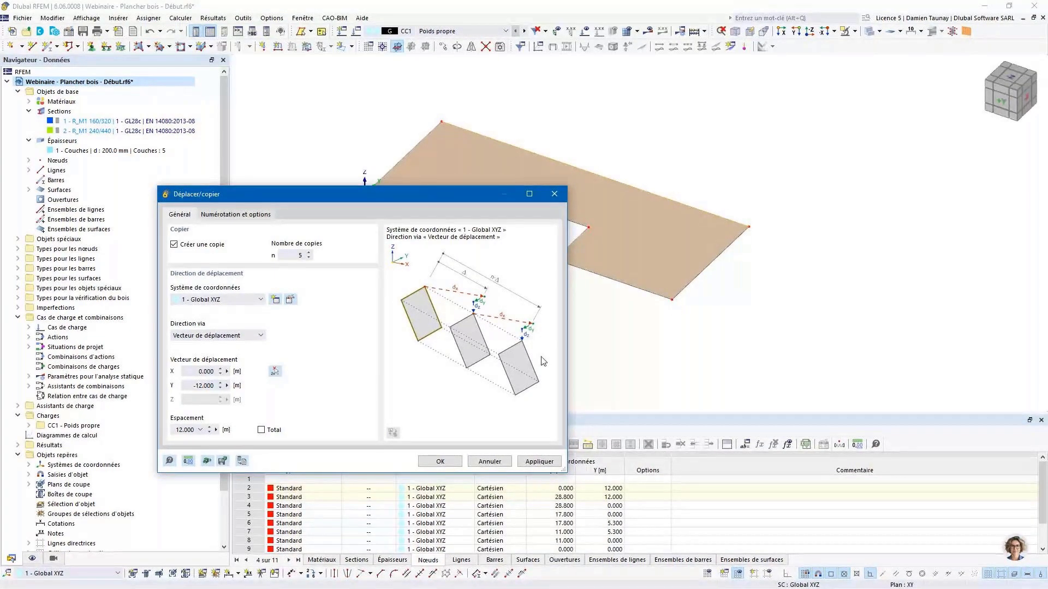
left_click(261, 430)
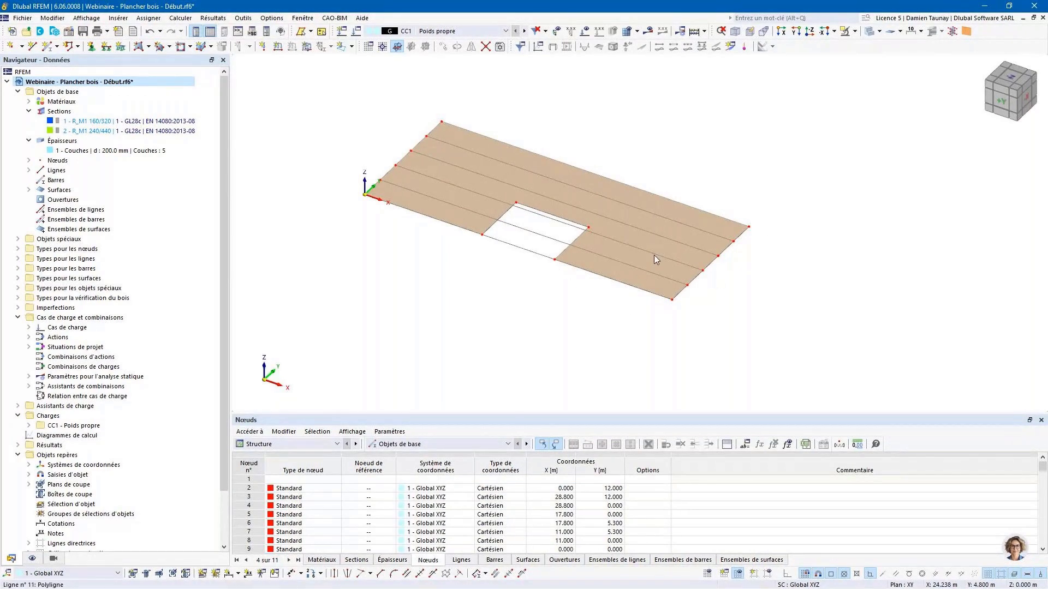
Connect the copied lines with the recess edges and delete the line segments that span the recess.
middle_click_drag(542, 279, 520, 255, "ctrl")
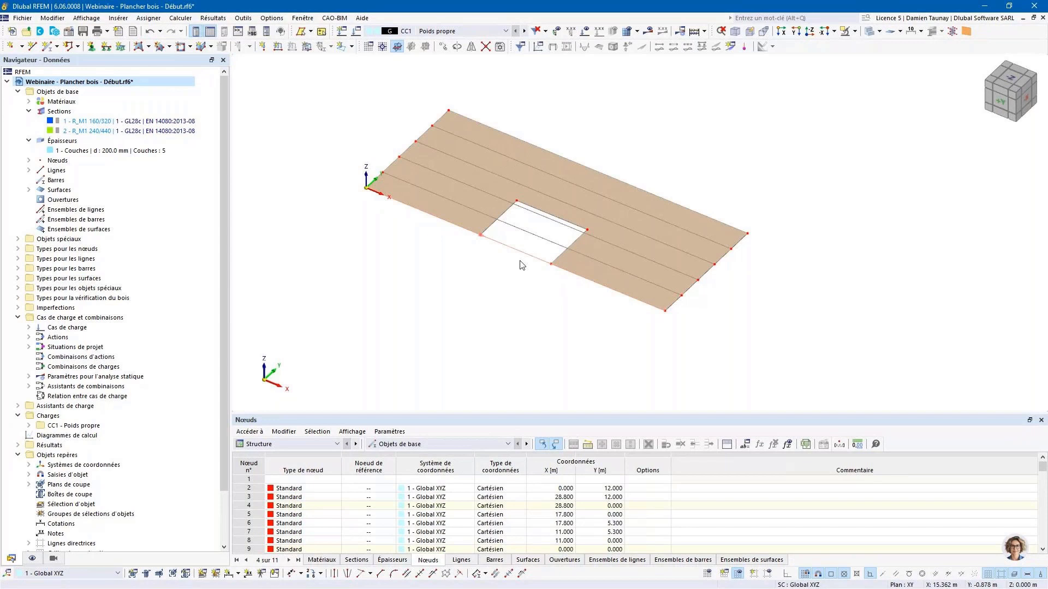
scroll(530, 235, "up", 1)
scroll(529, 236, "up", 1)
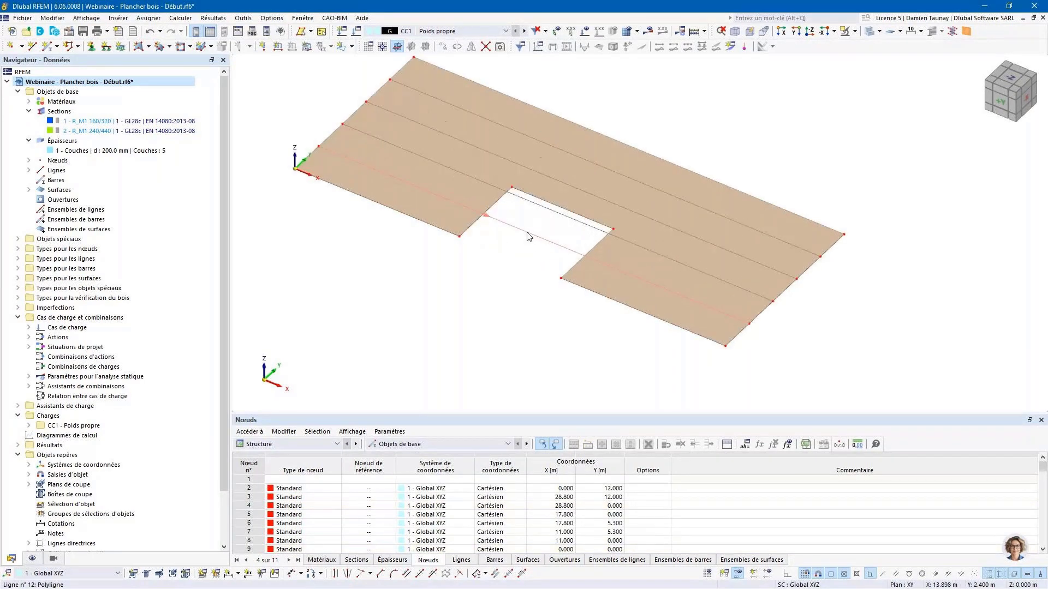
scroll(528, 235, "up", 1)
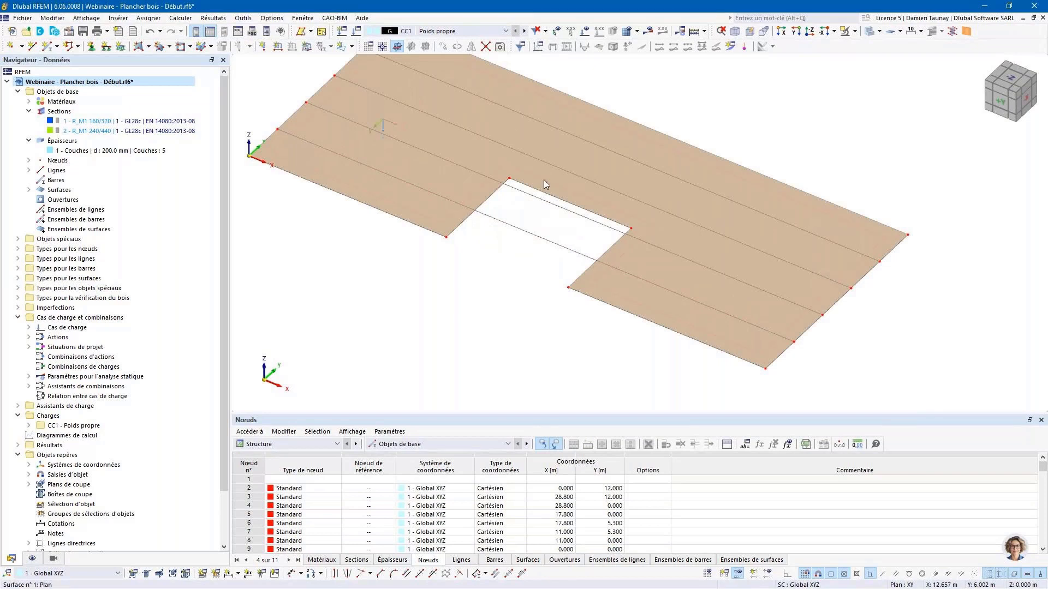
left_click_drag(466, 259, 511, 171)
left_click(535, 236)
left_click(547, 206)
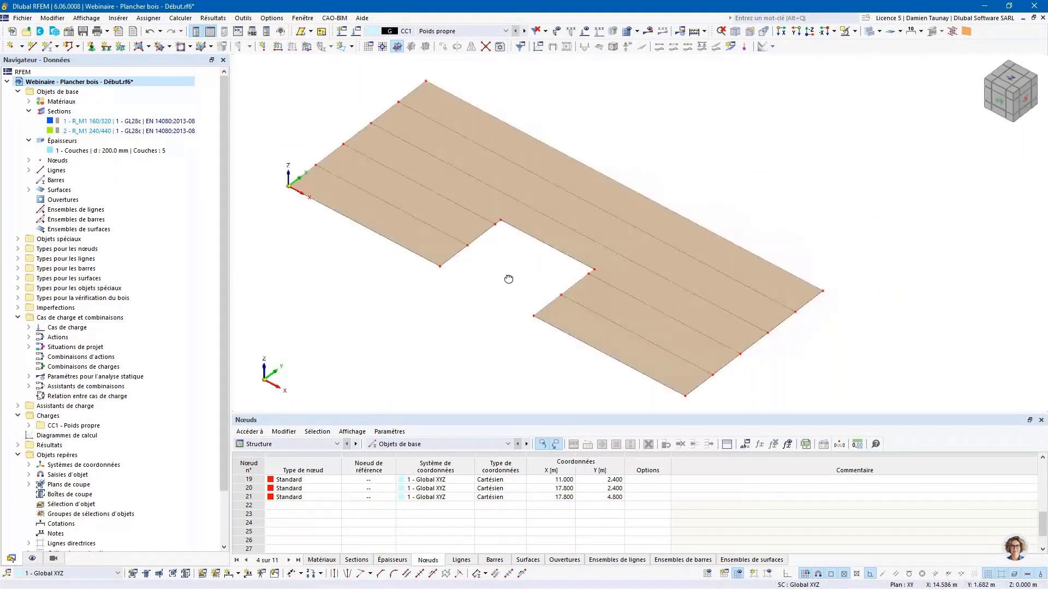
scroll(506, 281, "down", 2)
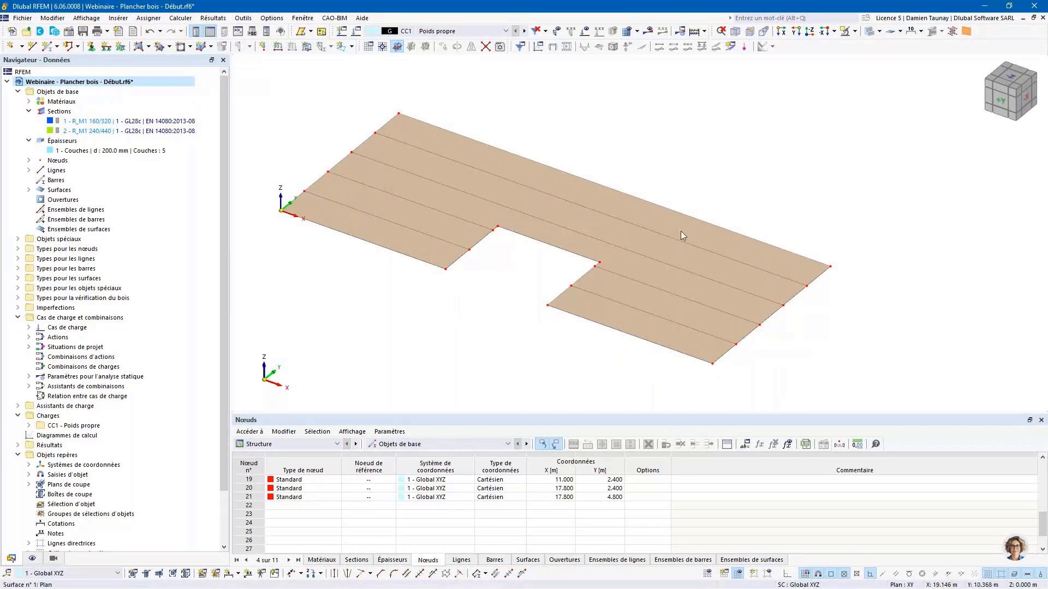
Draw a line at X 14.4 m from the long edge at Y 12 m to the recess edge at Y 5.3 m.
left_click(32, 45)
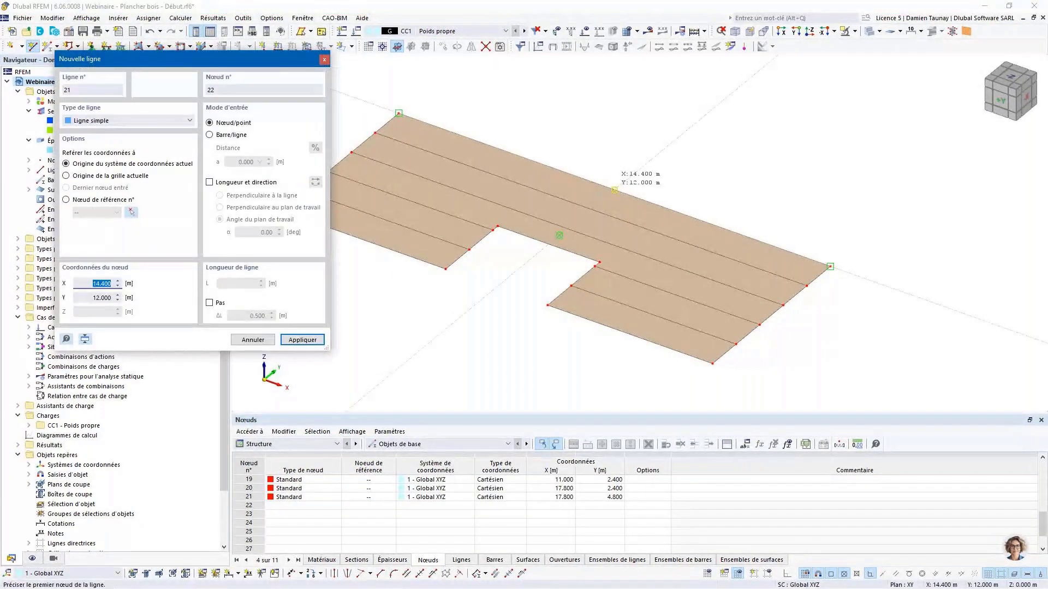
left_click(615, 190)
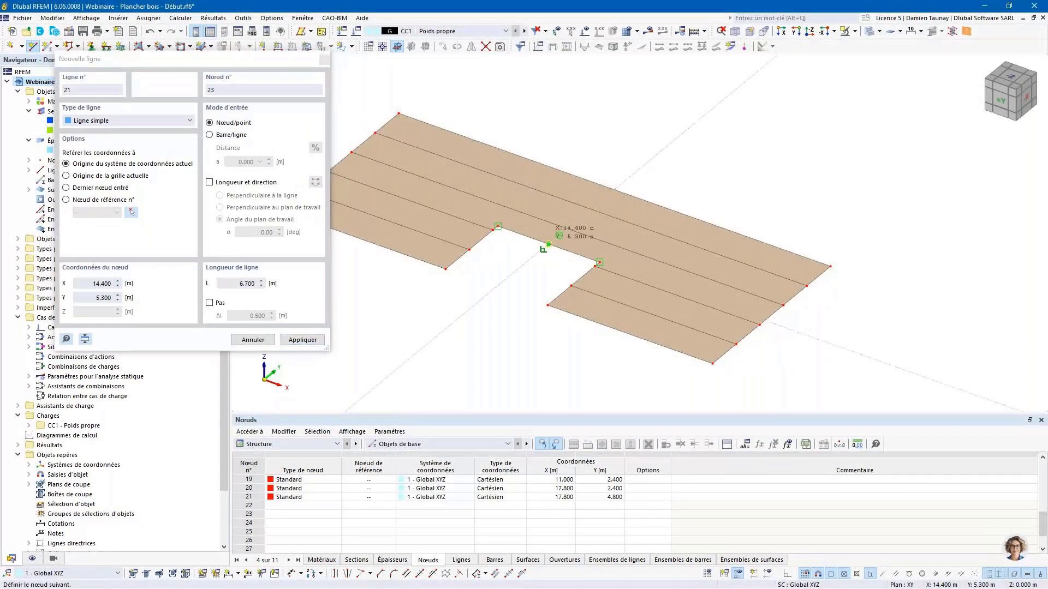
left_click(547, 244)
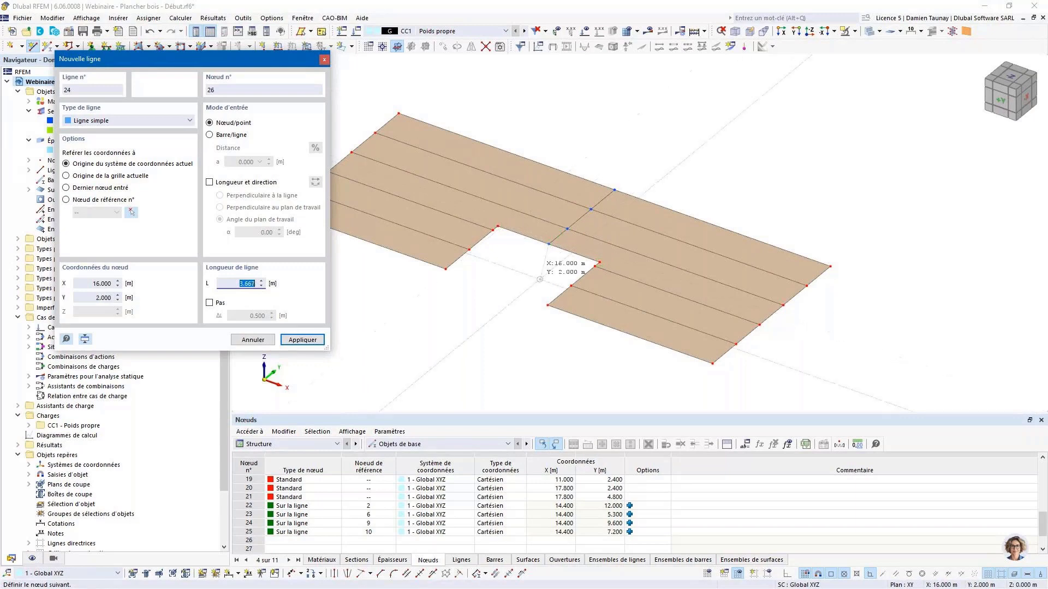
right_click(497, 225)
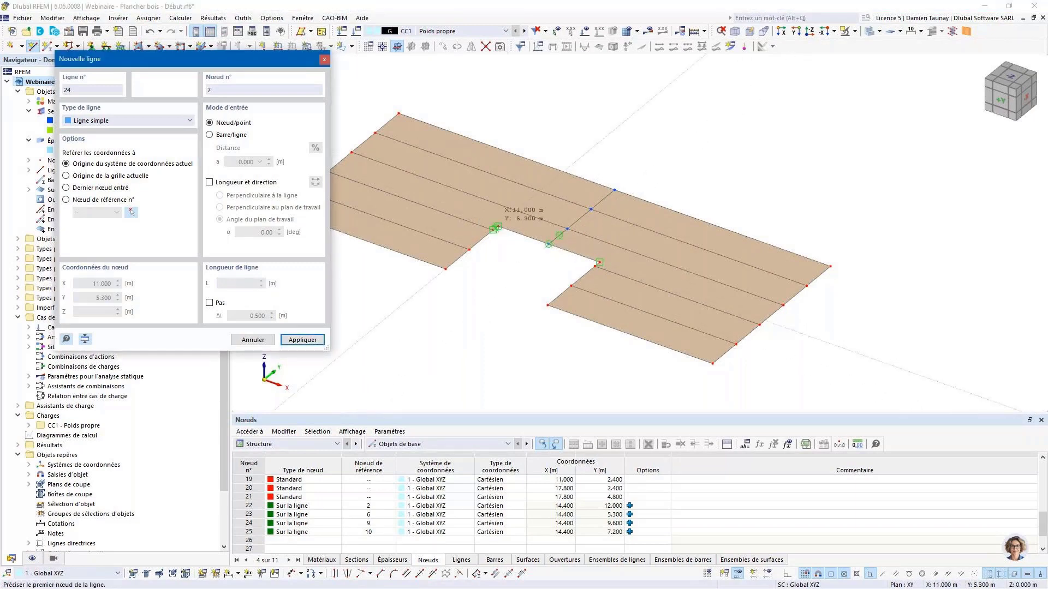
Draw lines from both inner recess corners, at X 11 m and 17.8 m, up to the panel line at Y 7.2 m.
scroll(496, 226, "up", 3)
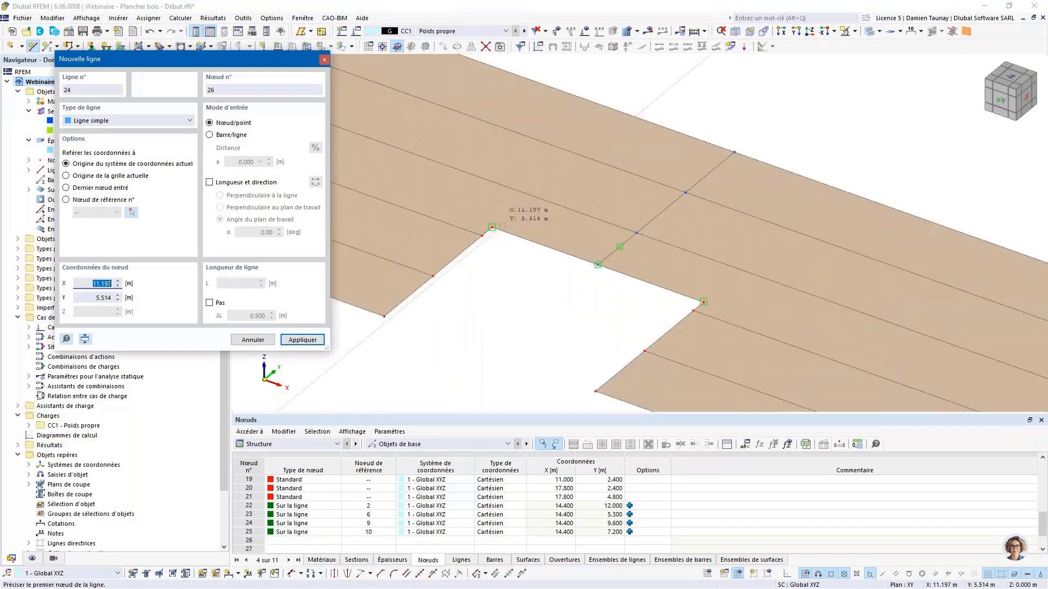
left_click(492, 227)
left_click(531, 195)
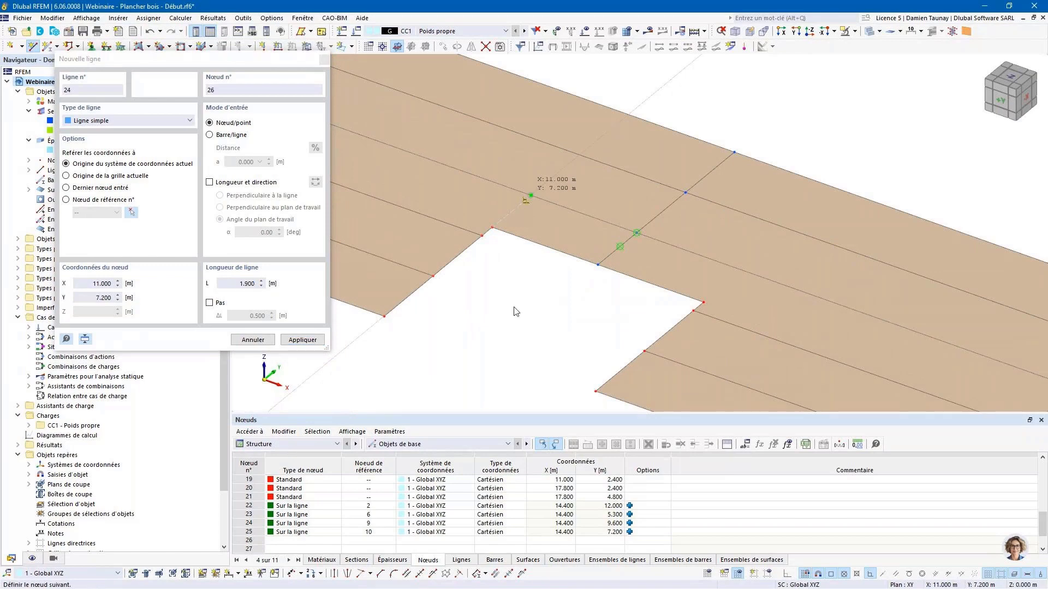
right_click(515, 309)
left_click(702, 303)
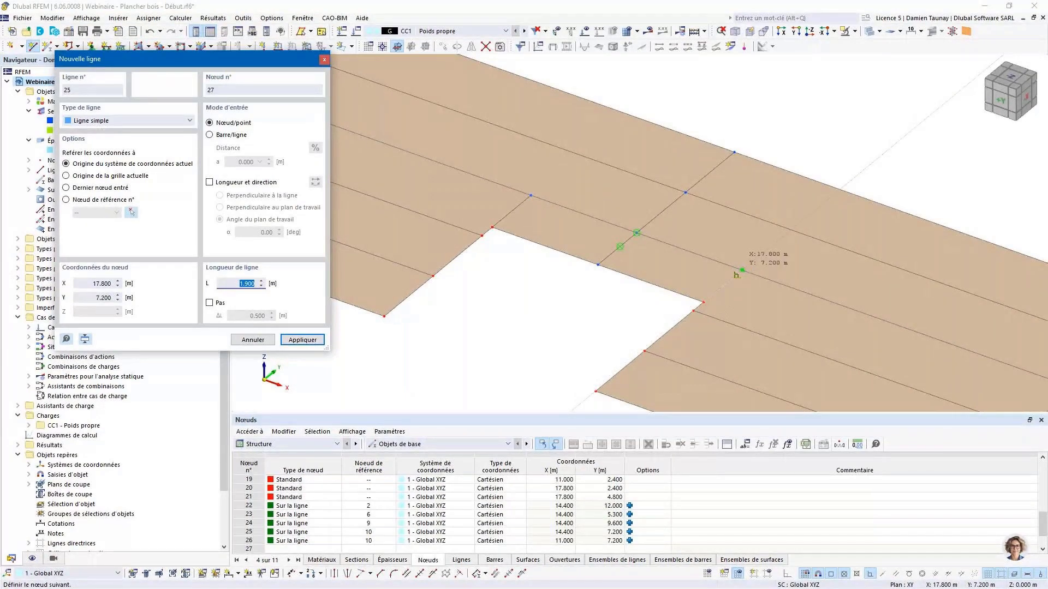
left_click(736, 275)
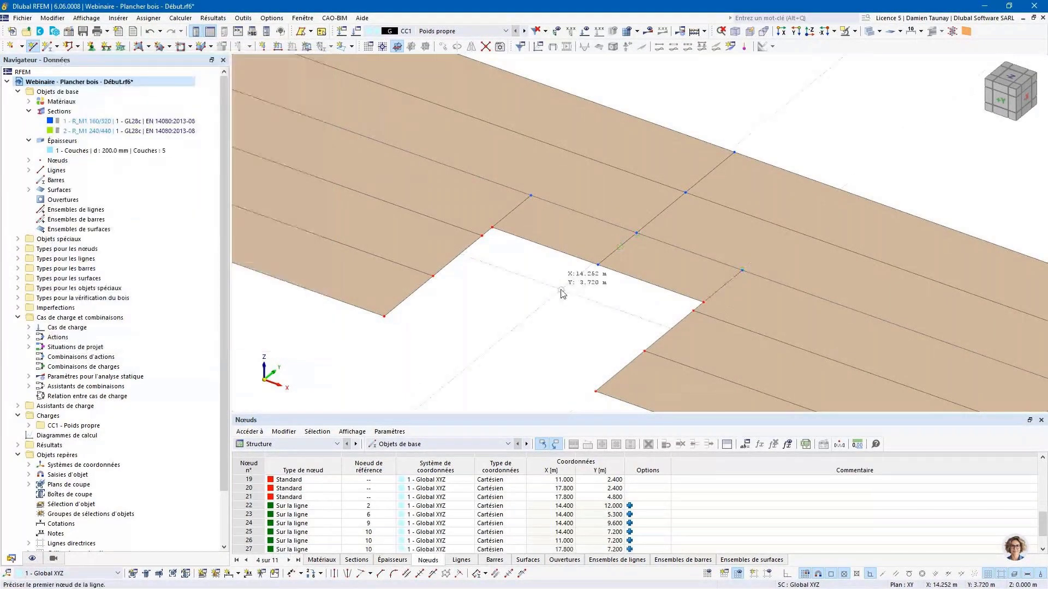
key("Escape")
right_click(568, 284)
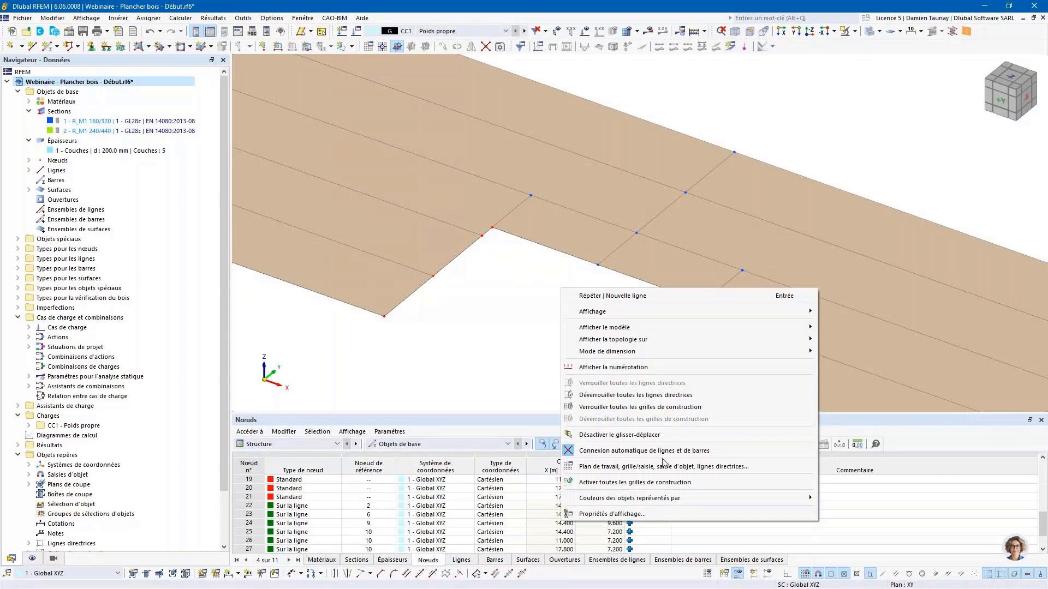
left_click(474, 329)
Connect the newly drawn cross lines with the floor edge and panel lines so their intersections become standard nodes.
scroll(473, 313, "down", 2)
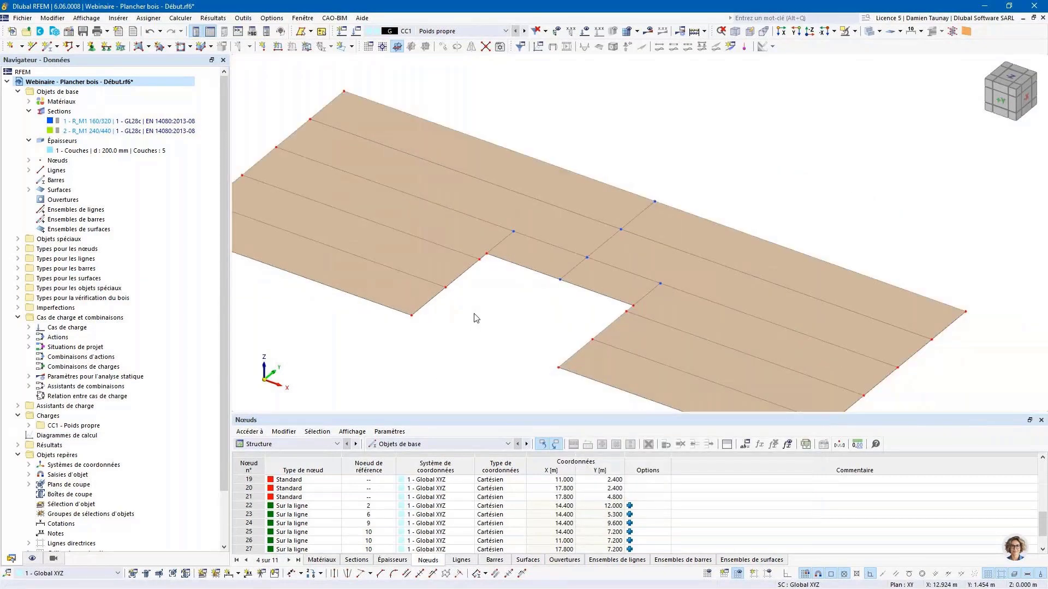
middle_click_drag(492, 321, 498, 289)
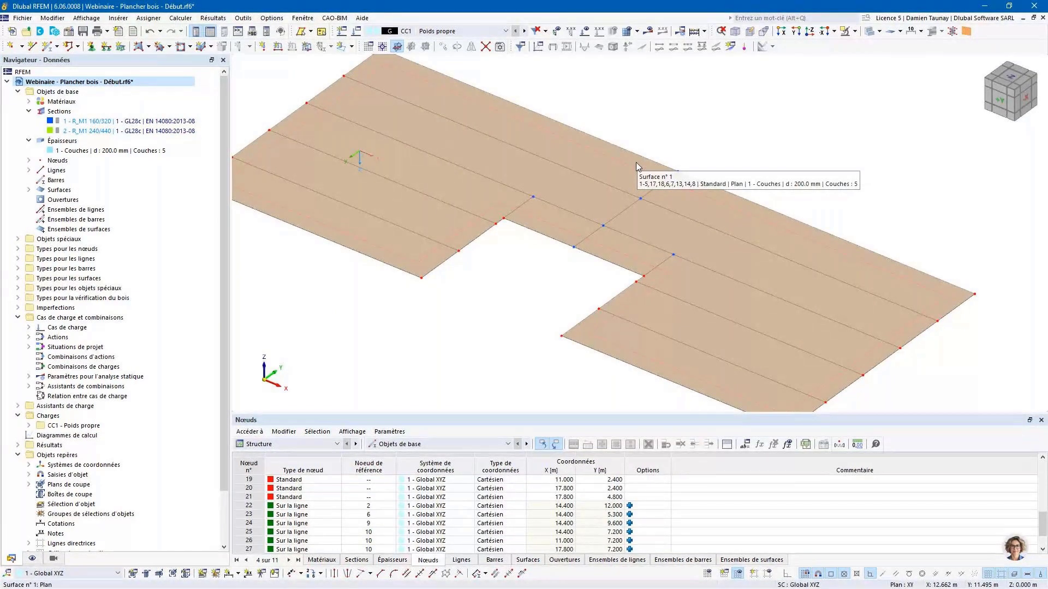
middle_click_drag(634, 139, 631, 136, "ctrl")
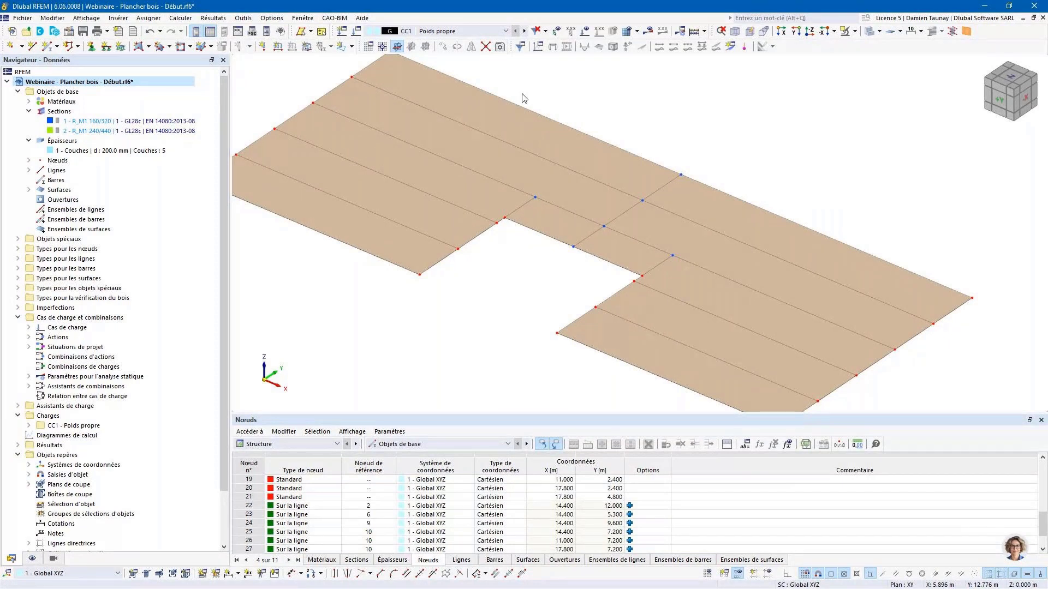
left_click_drag(528, 90, 708, 279)
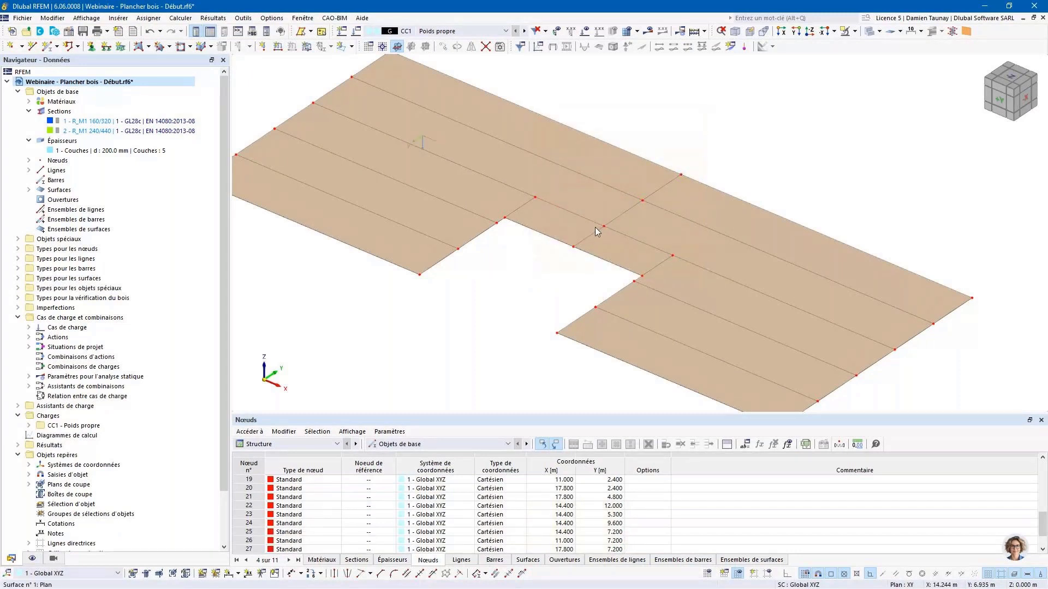
Delete the X 14.4 m segment below Y 7.2 m and its node on the recess edge, merging the adjoining edge lines.
right_click(573, 247)
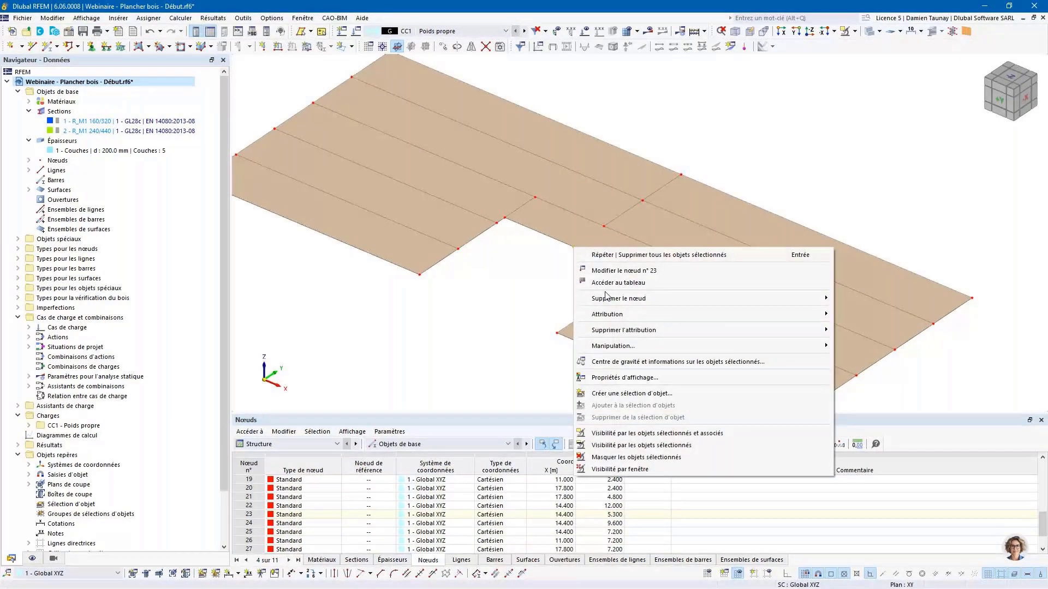
mouse_move(616, 298)
left_click(873, 314)
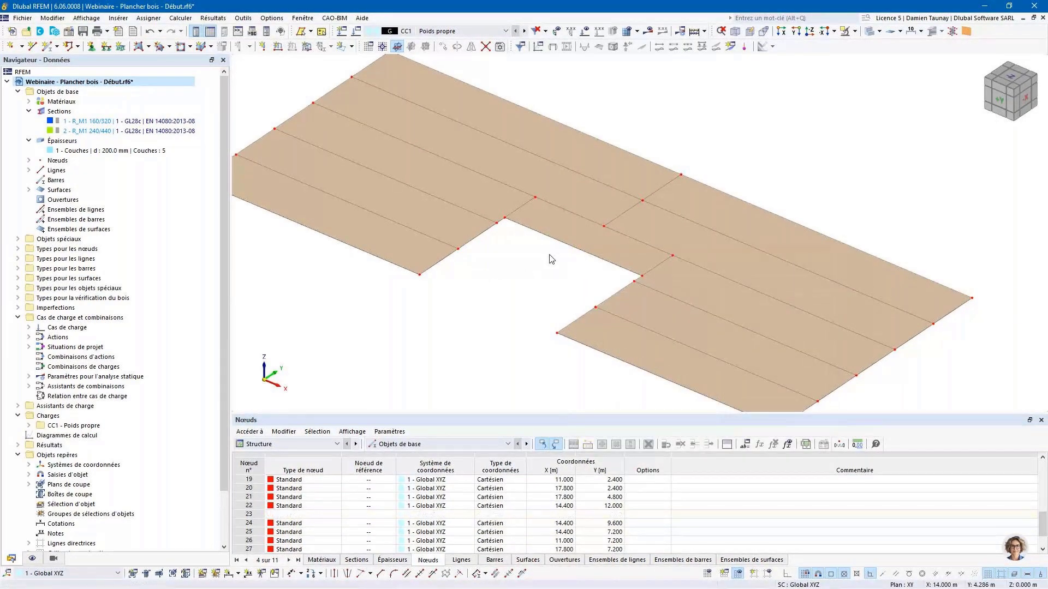
Divide the floor surface into separate panels along its intersecting lines.
scroll(550, 255, "down", 2)
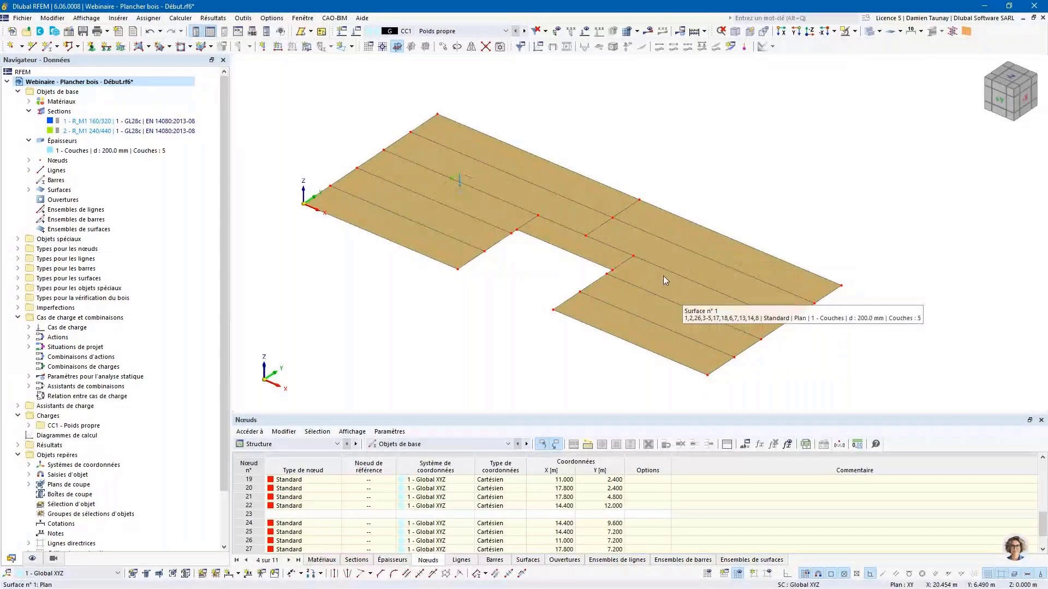
right_click(674, 227)
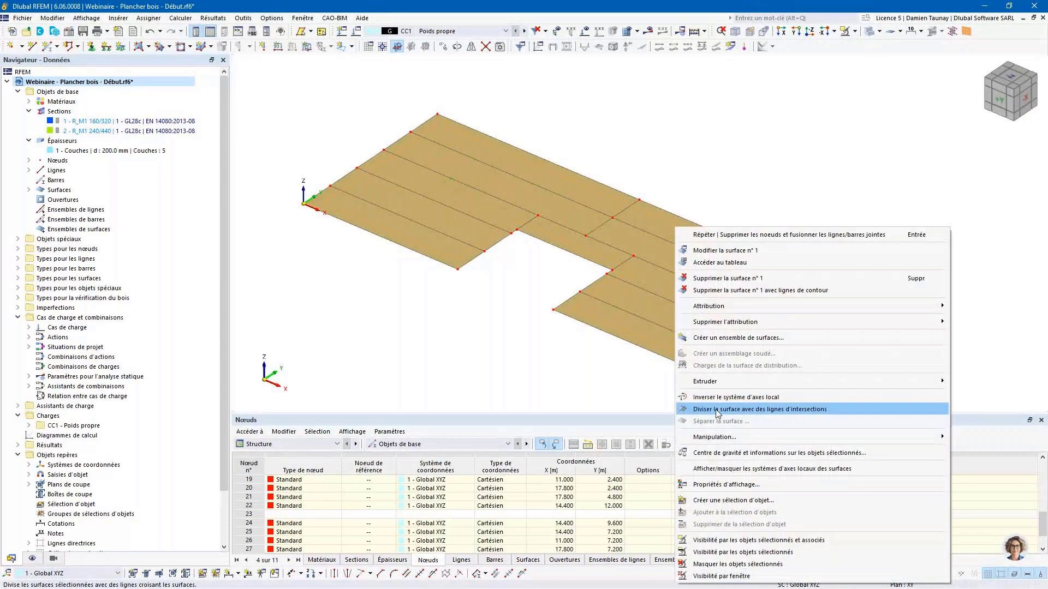
left_click(716, 410)
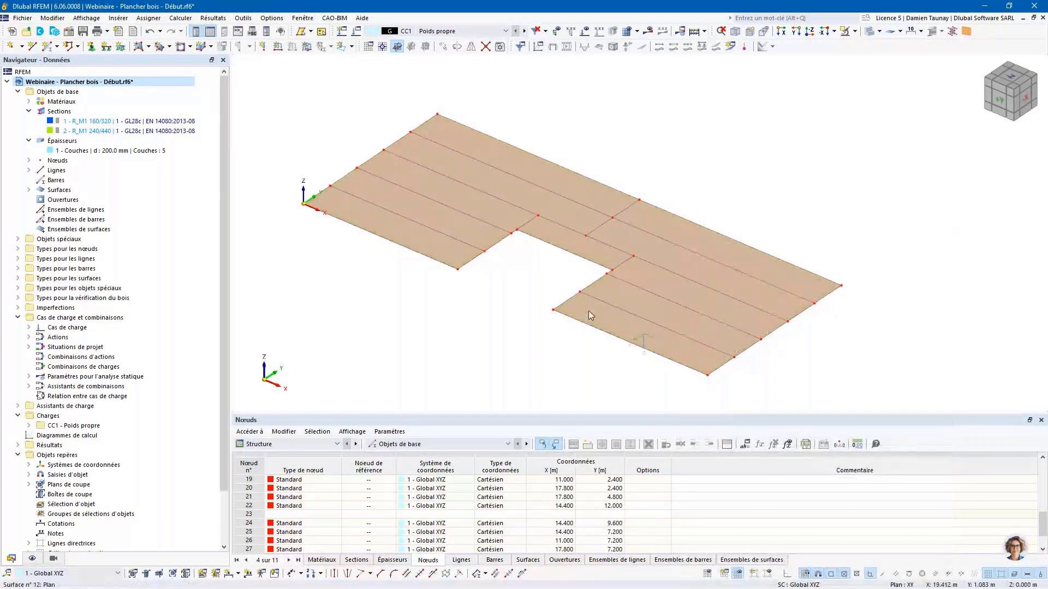
left_click(608, 297)
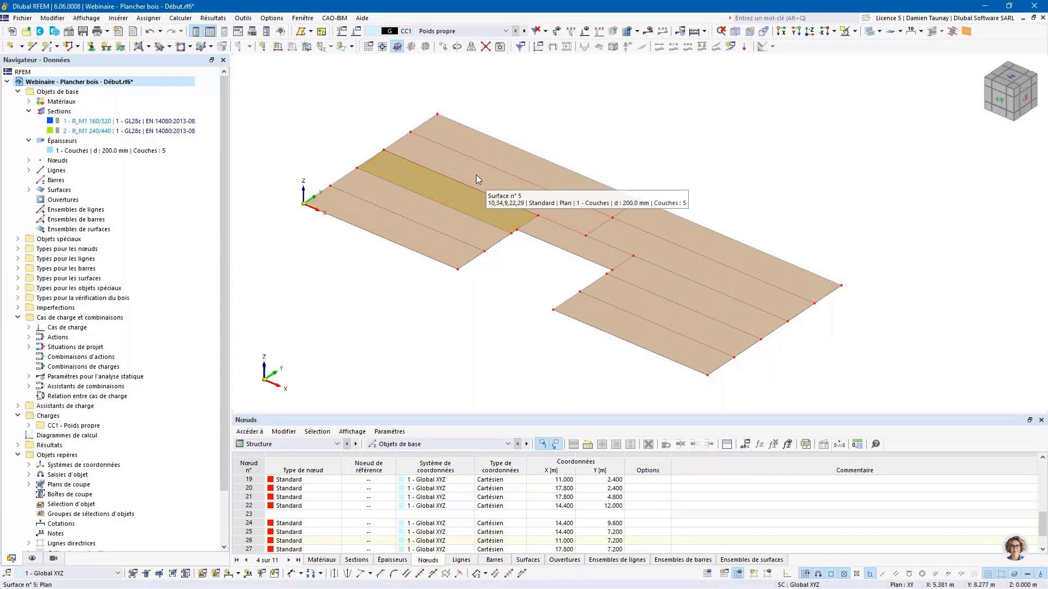
Copy the floor's edge lines at X 0 with 6 copies along X, over a total displacement of 28.8 m.
middle_click_drag(559, 331, 574, 328, "ctrl")
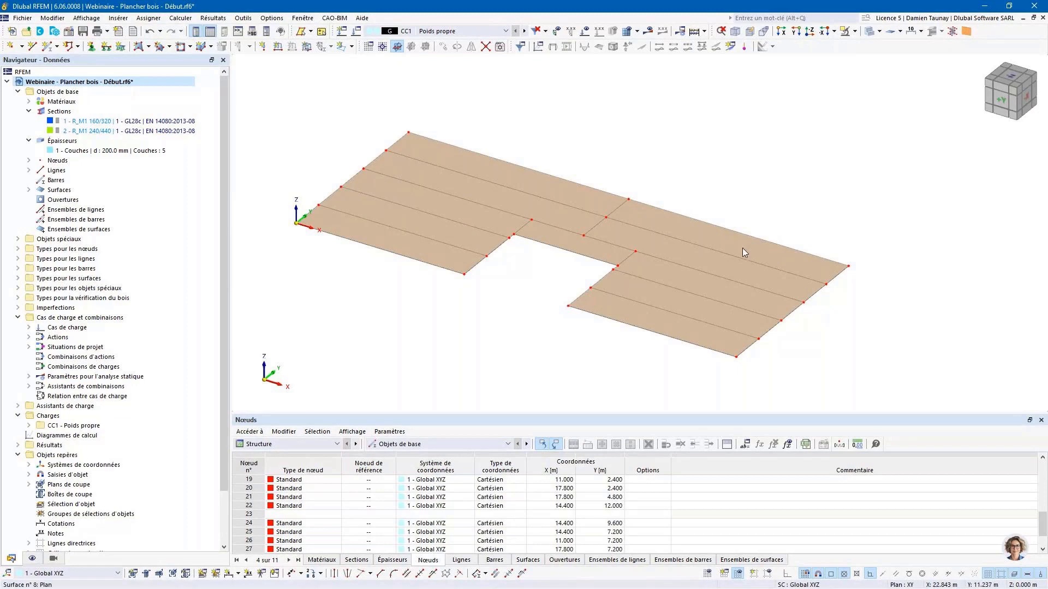
middle_click_drag(673, 320, 395, 254, "ctrl")
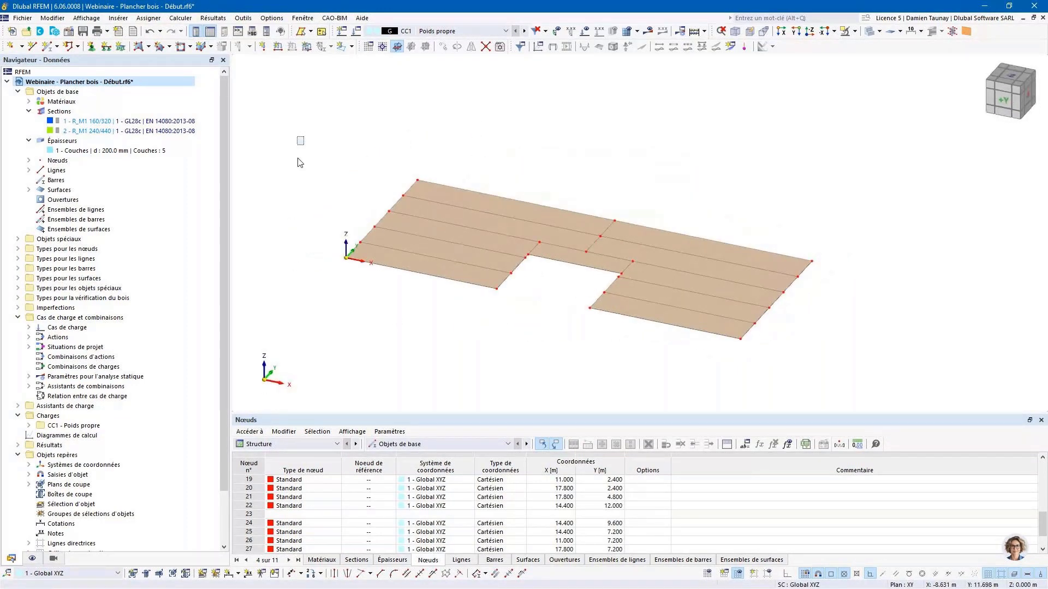
left_click_drag(364, 265, 413, 280)
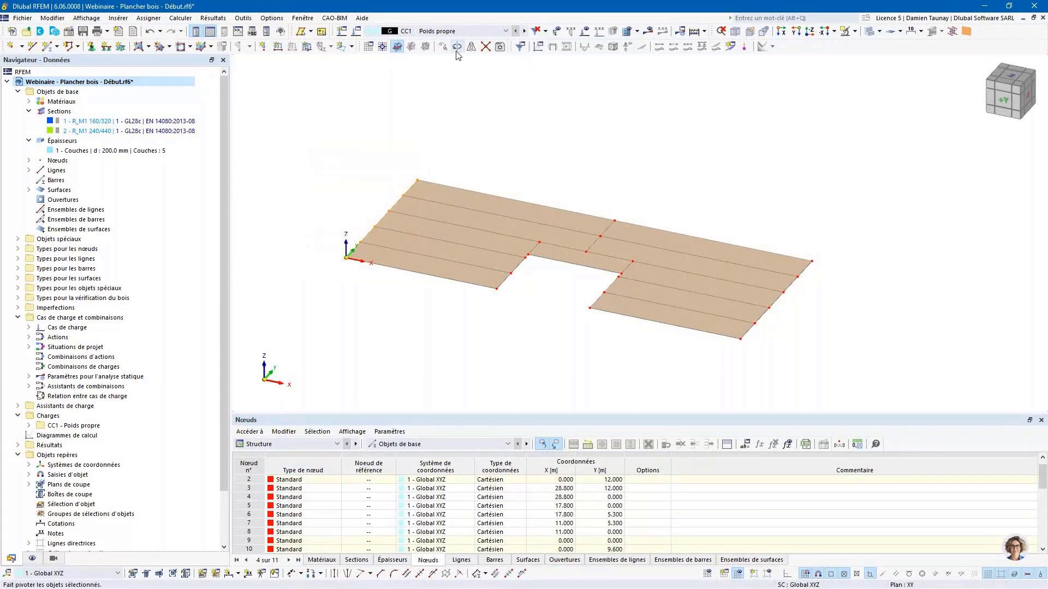
left_click(442, 47)
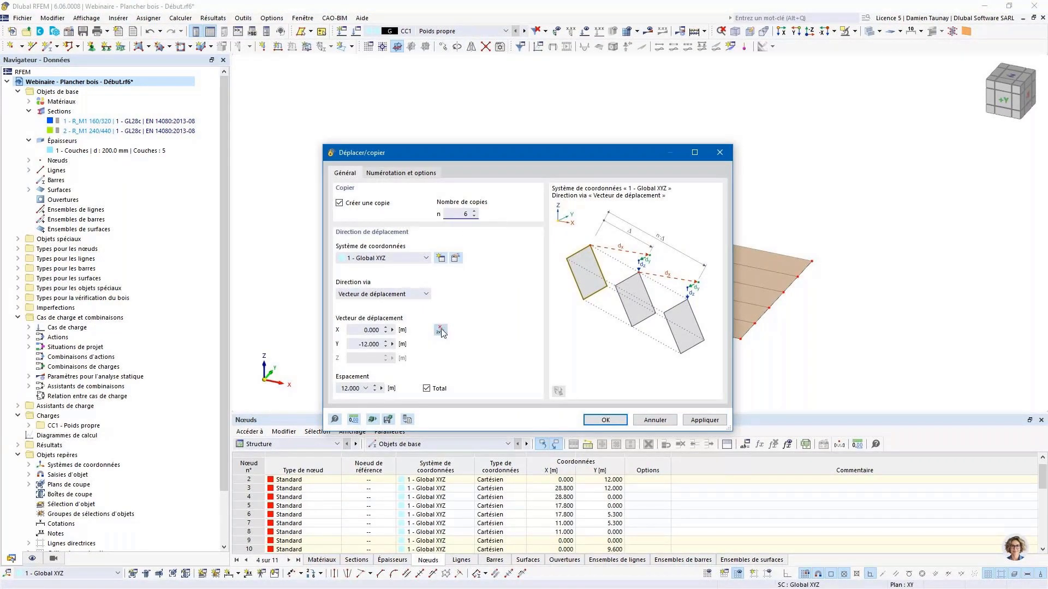
left_click(440, 330)
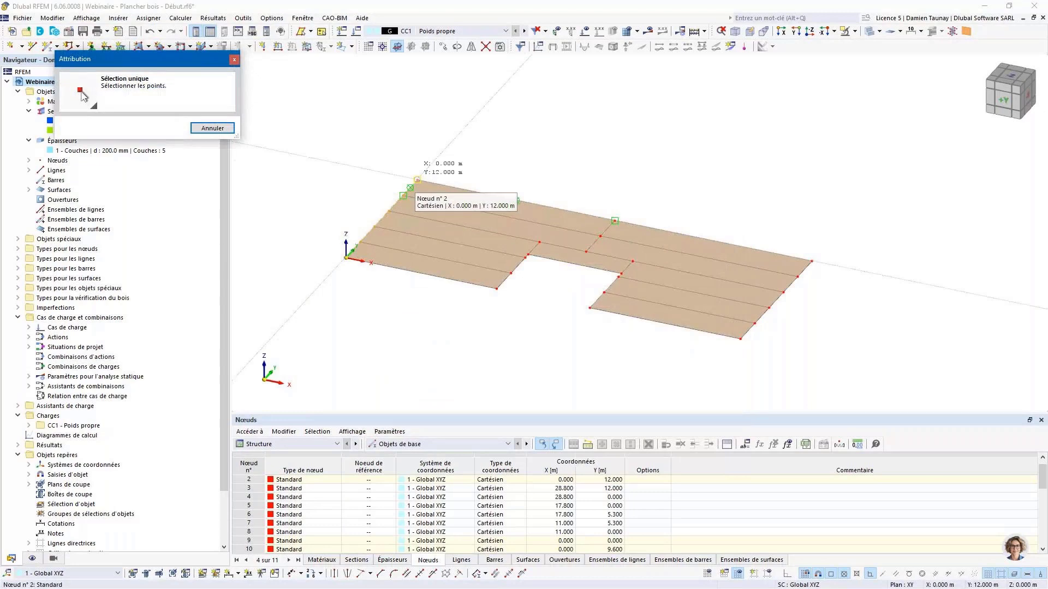
left_click(417, 180)
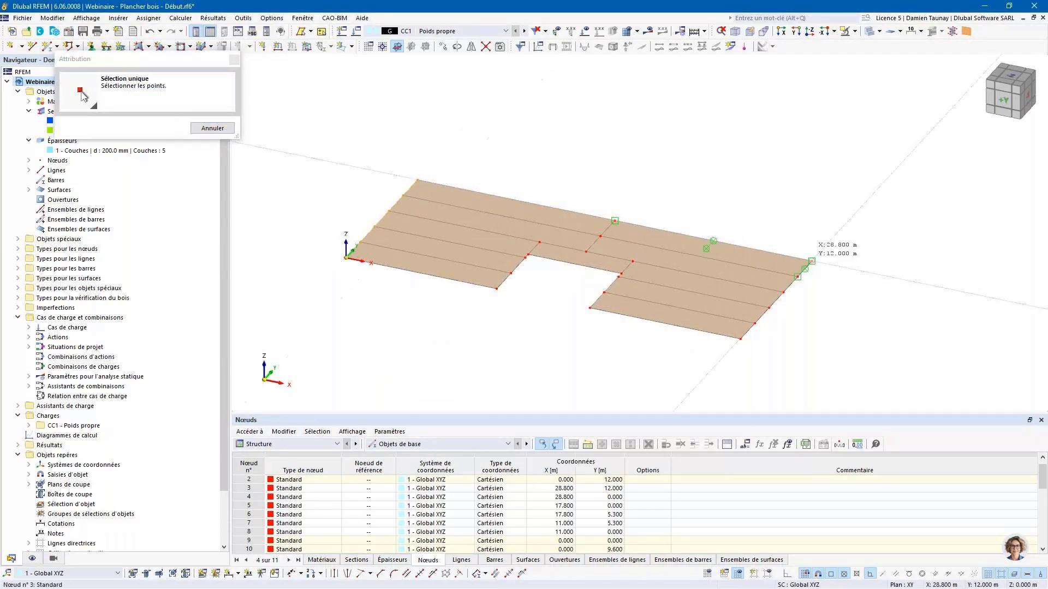
left_click(811, 260)
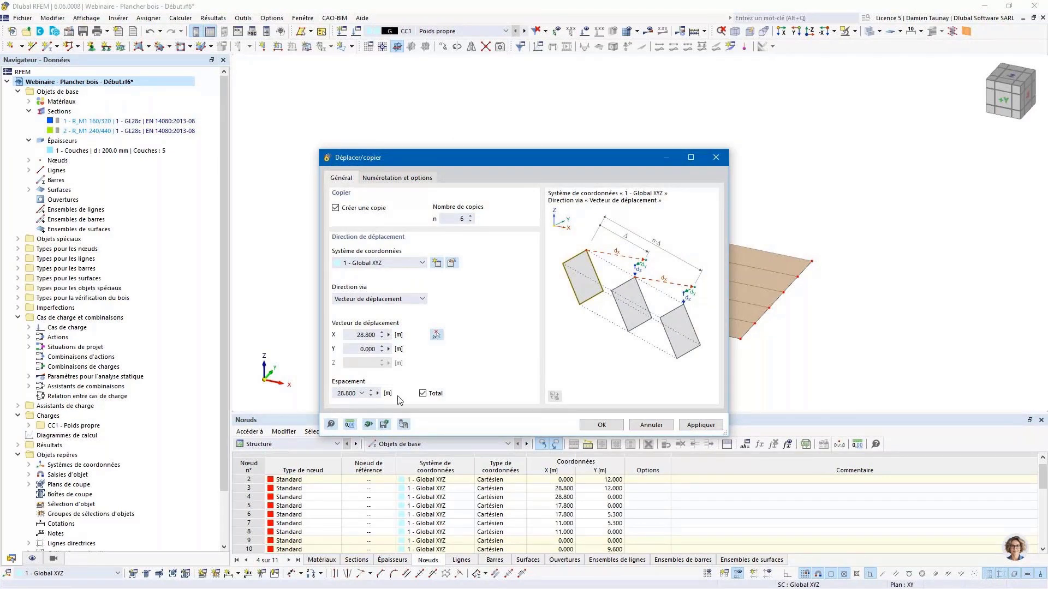
left_click(601, 425)
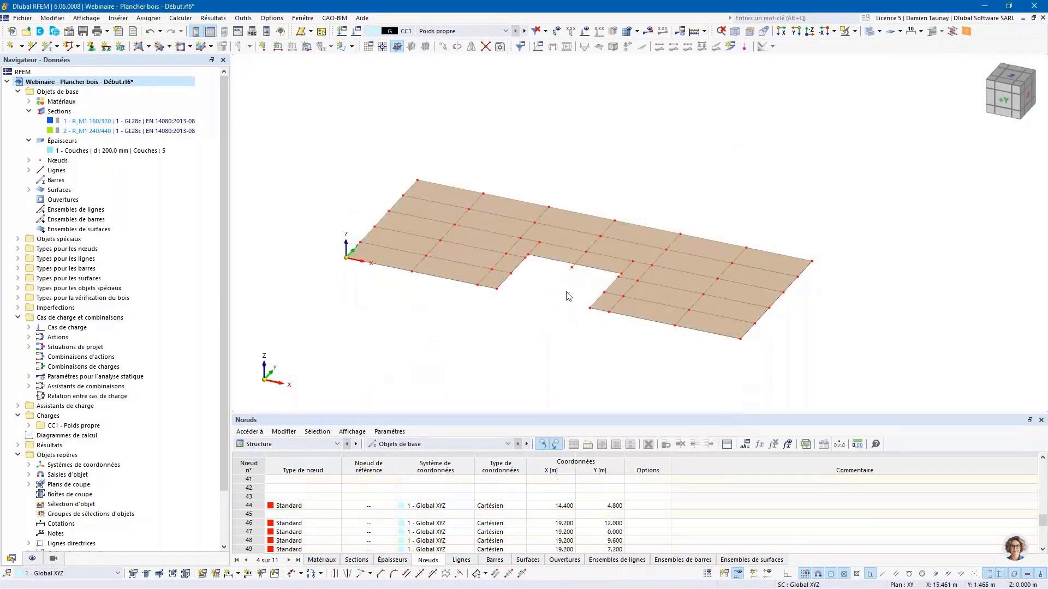
Delete the isolated node inside the floor recess at X 14.4 m, Y 4.8 m.
left_click(571, 268)
key("Delete")
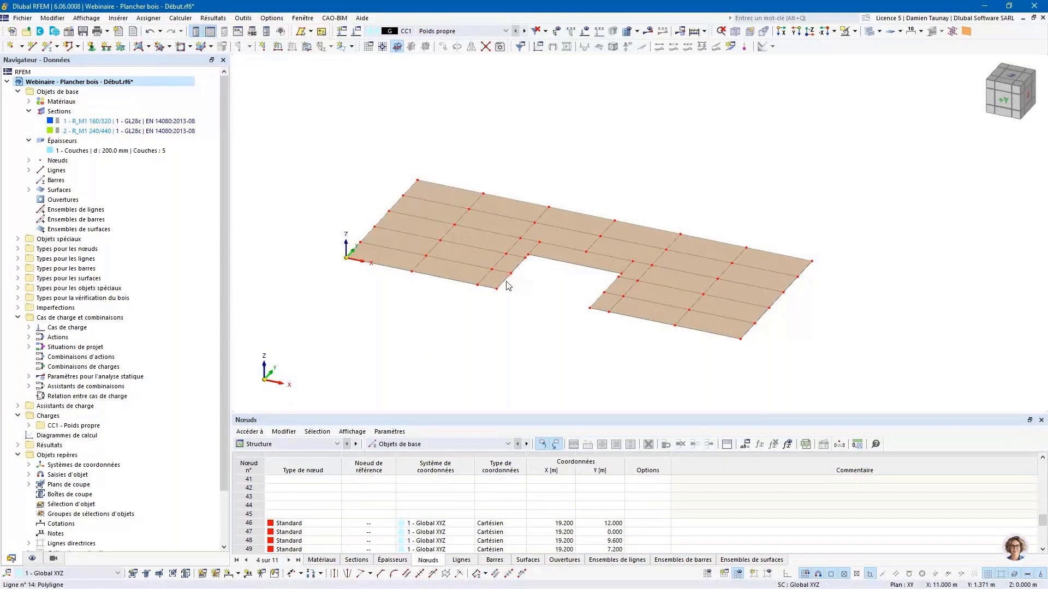
middle_click_drag(505, 283, 526, 300, "ctrl")
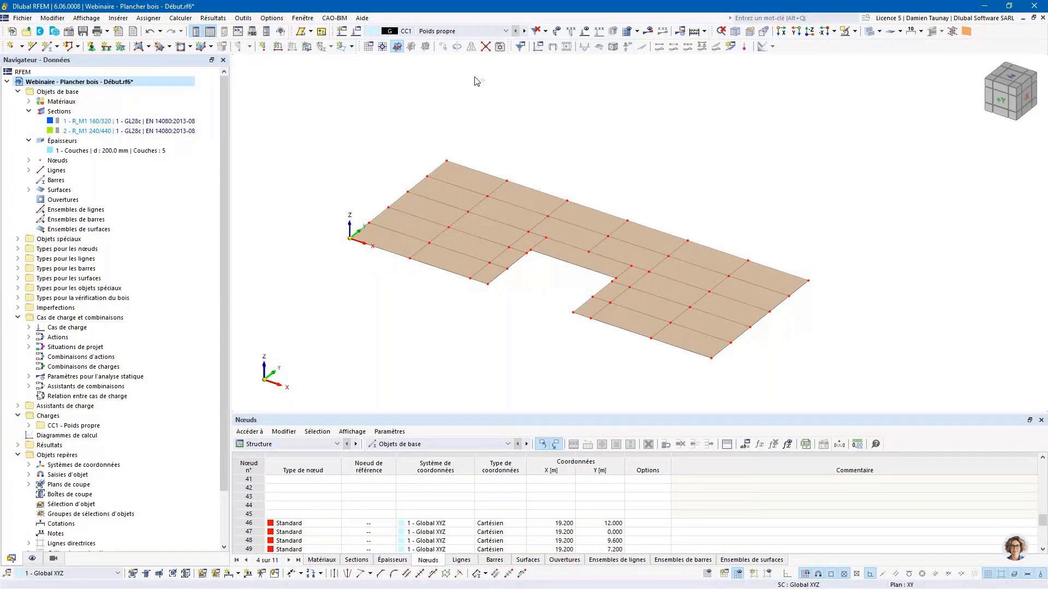
left_click_drag(316, 143, 867, 384)
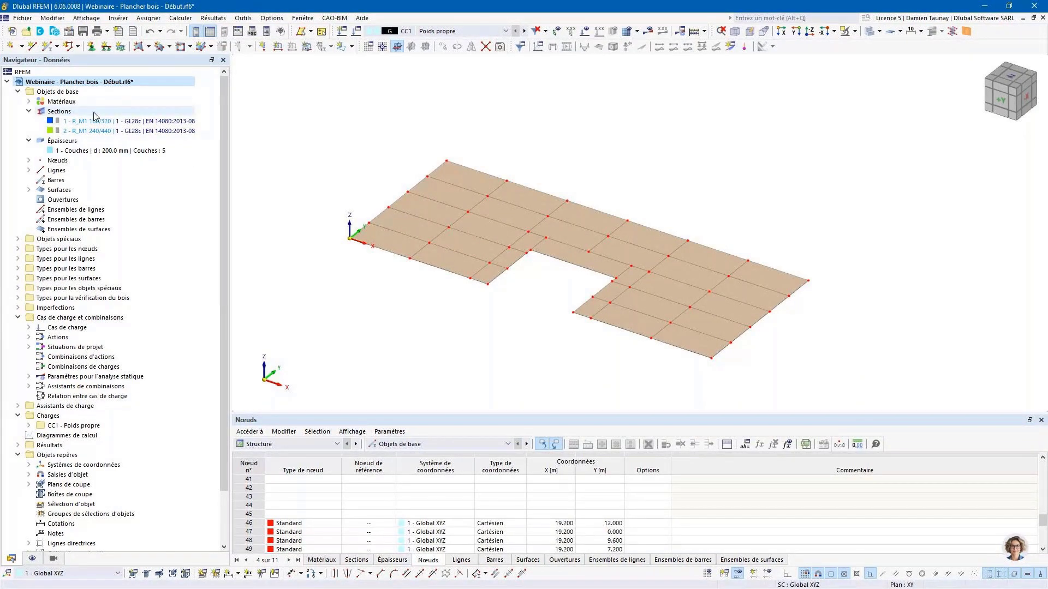
mouse_move(518, 318)
middle_mouse_down("ctrl")
mouse_move(553, 304)
mouse_move(518, 301)
mouse_move(548, 317)
mouse_move(534, 309)
middle_mouse_up("ctrl")
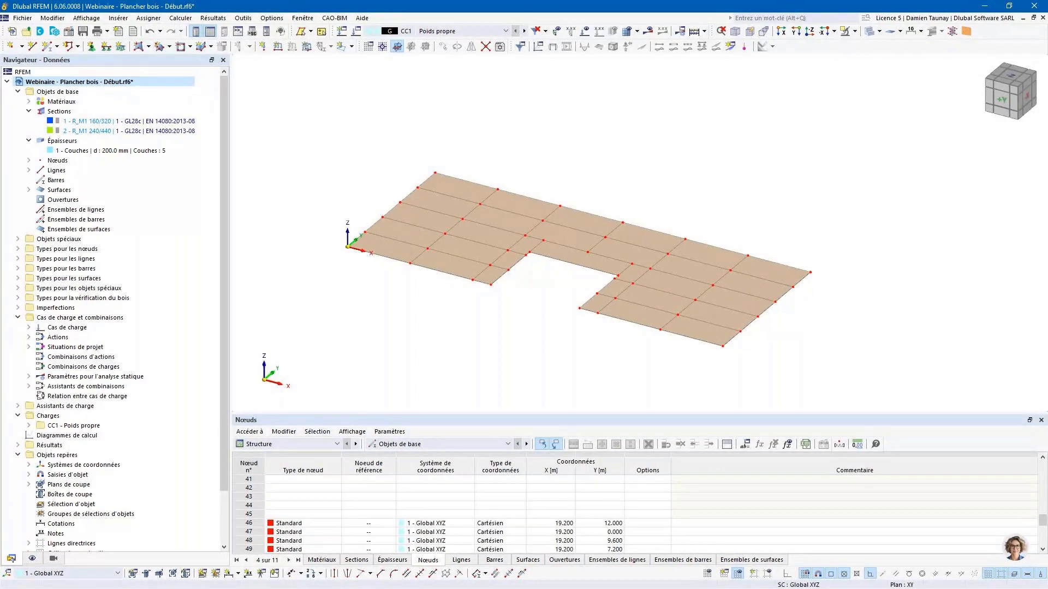
Switch to the model Webinaire - Plancher bois - Suite.rf6 and expand its data tree.
left_click(7, 82)
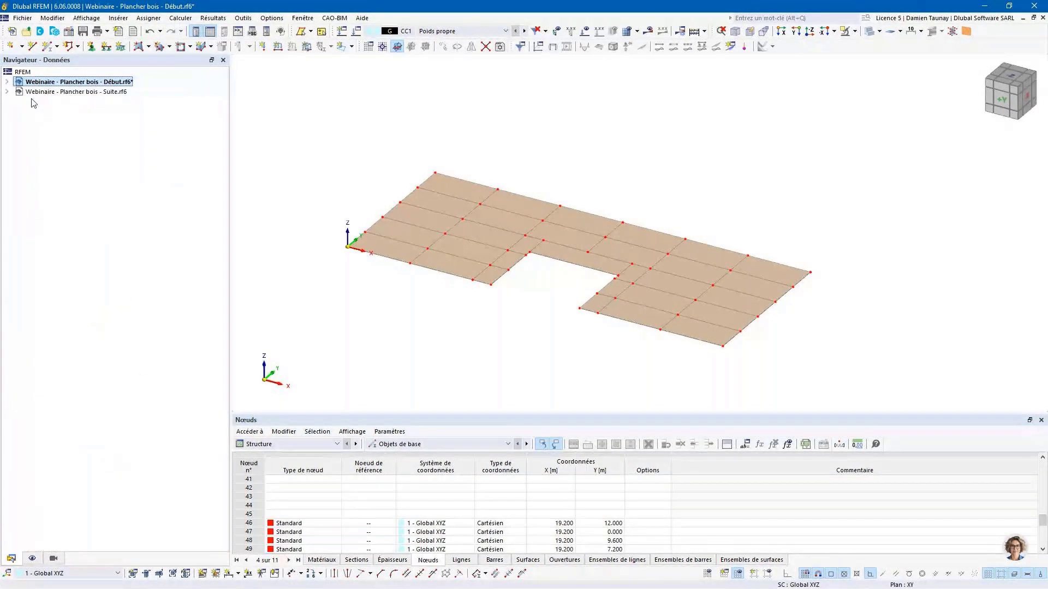
left_click(49, 92)
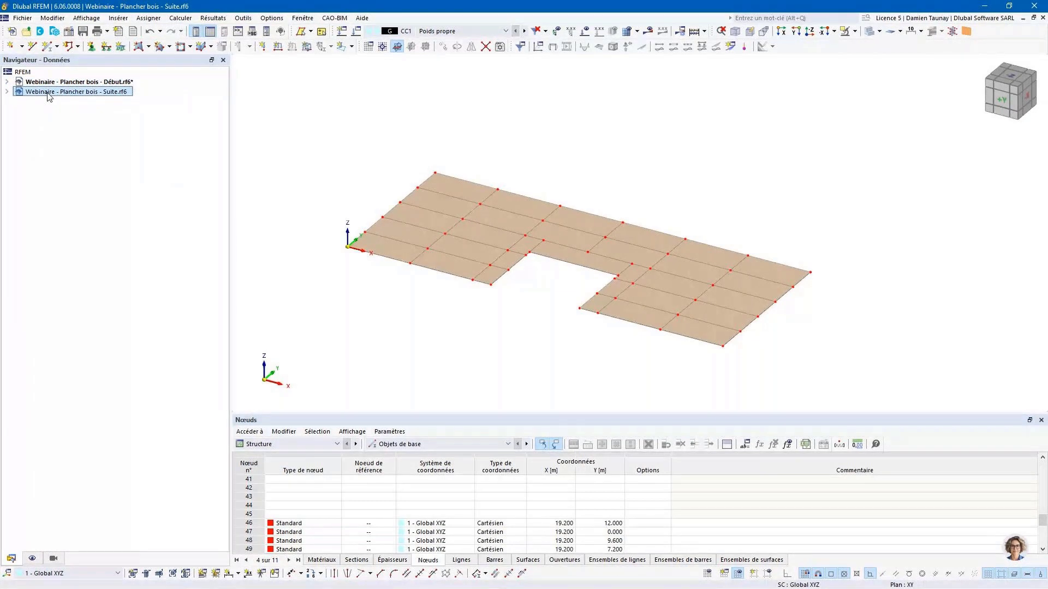
double_click(48, 93)
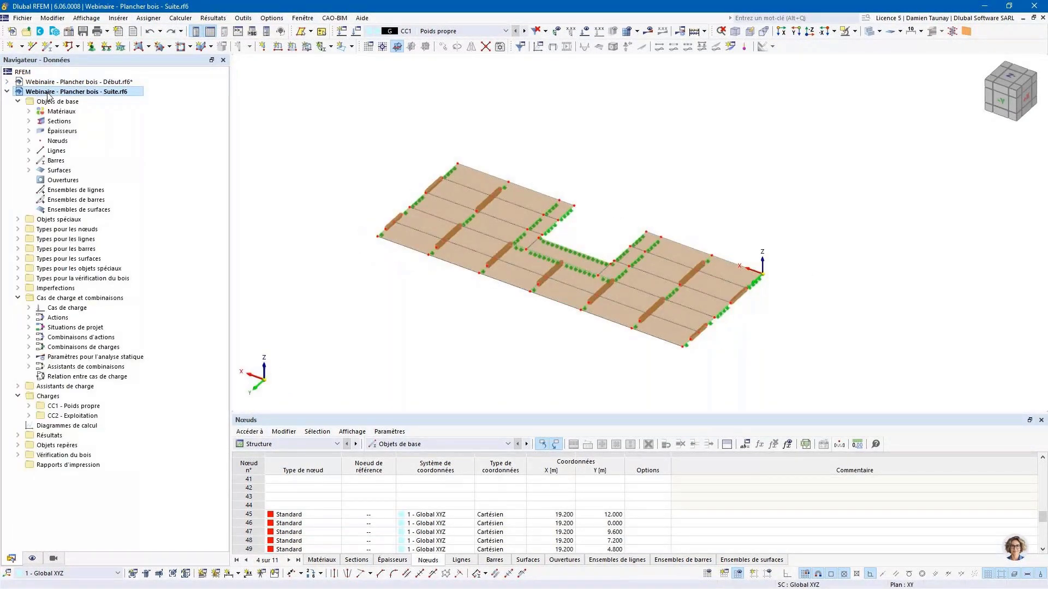
Examine the beams under the floor panels and the arrangement of the line and nodal supports.
middle_click_drag(642, 276, 579, 361, "ctrl")
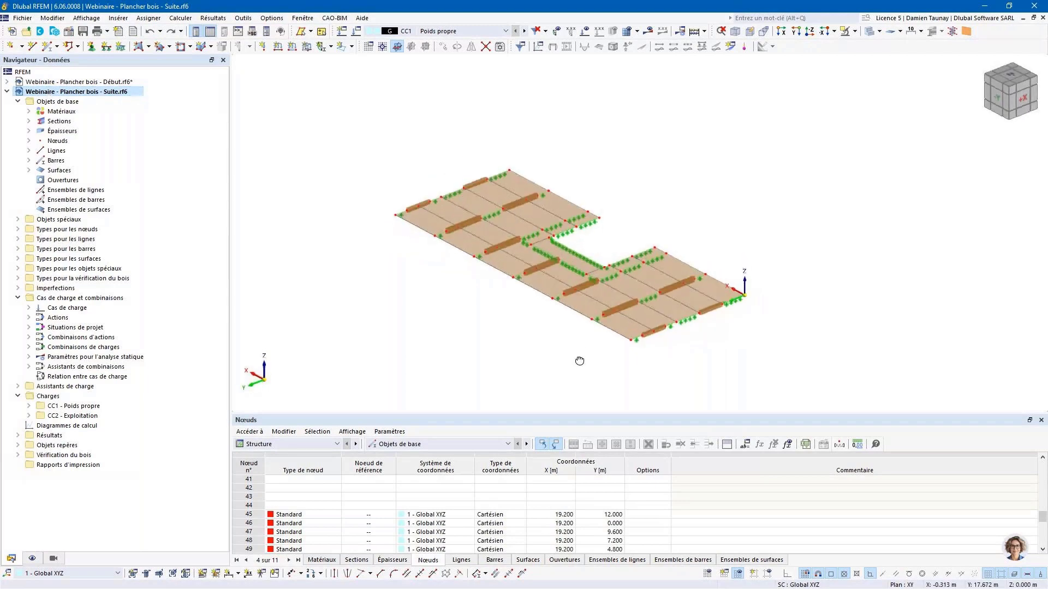
scroll(437, 243, "up", 2)
middle_click_drag(437, 243, 462, 300, "ctrl")
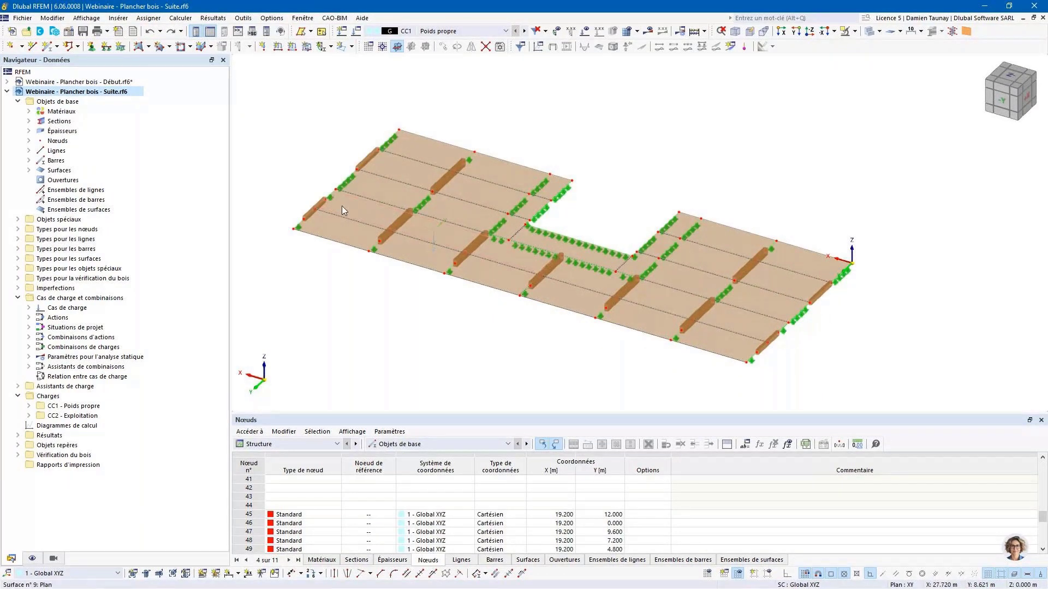
left_click(322, 209)
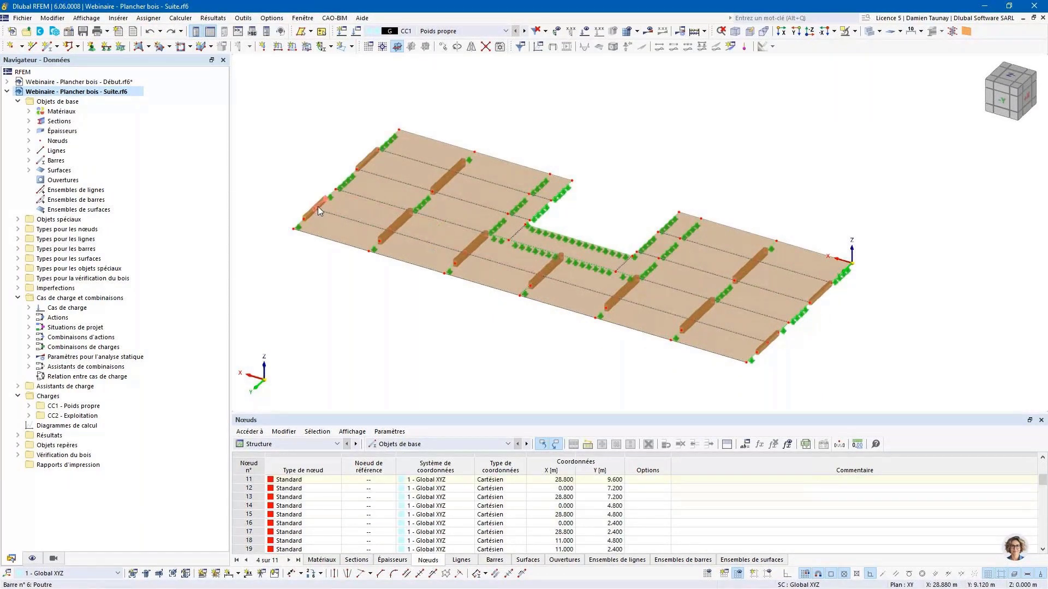
scroll(317, 206, "up", 3)
scroll(336, 208, "down", 5)
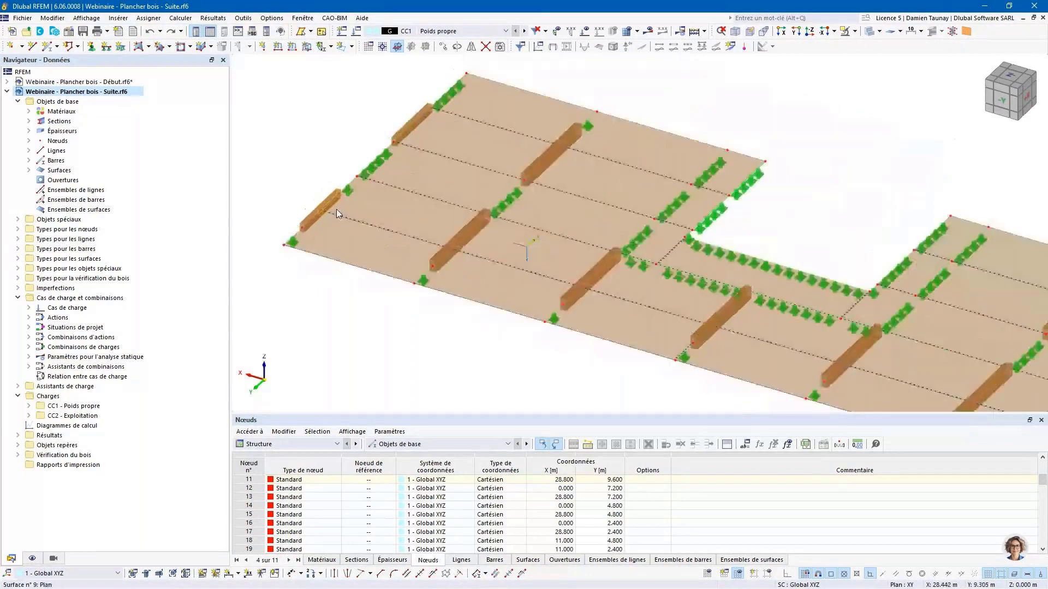
middle_click_drag(382, 312, 408, 310, "ctrl")
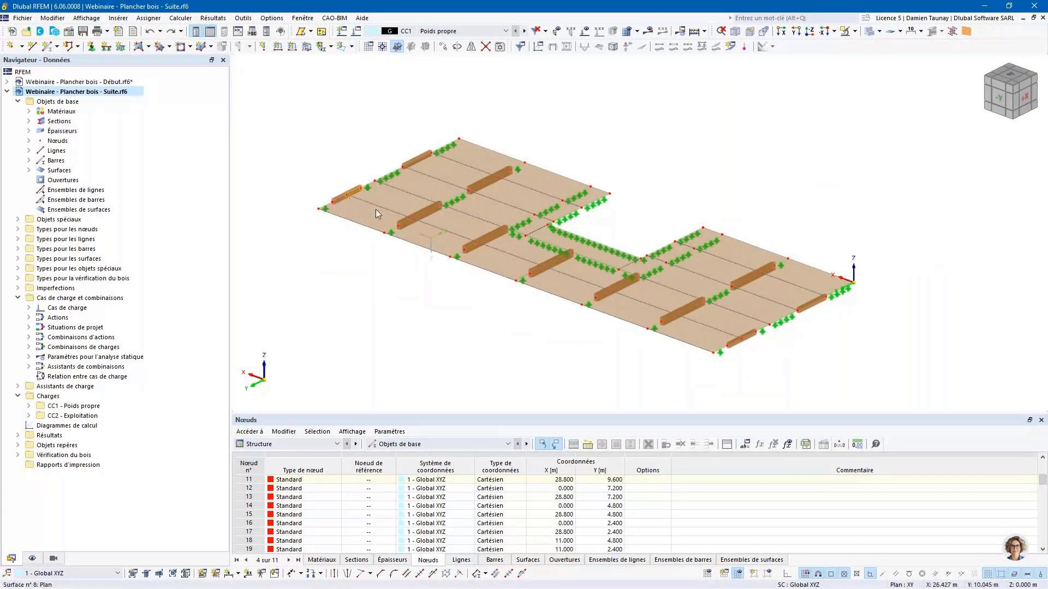
middle_click_drag(376, 209, 496, 342, "ctrl")
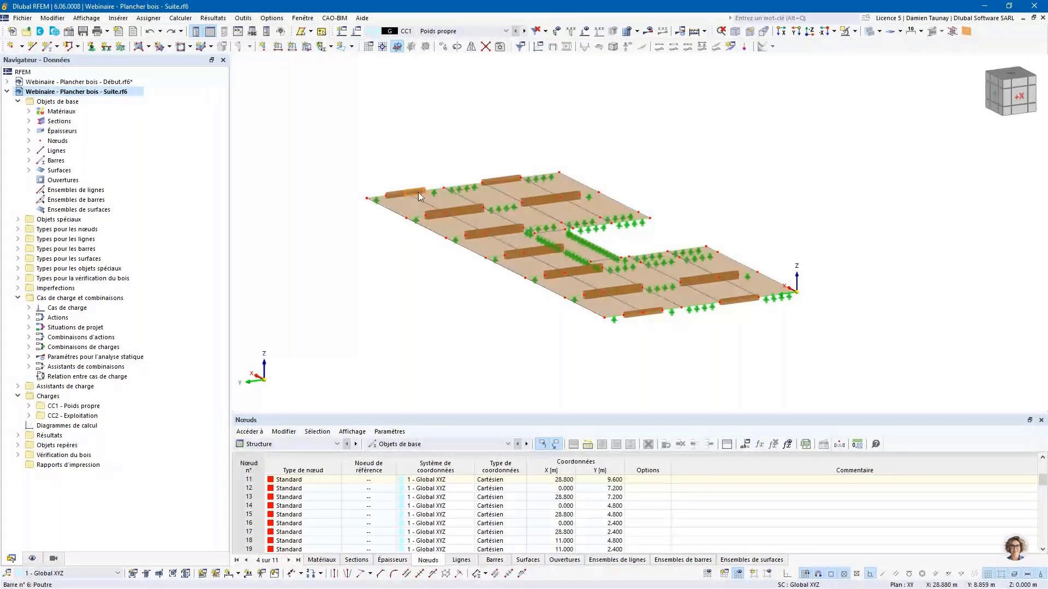
middle_click_drag(467, 293, 513, 299, "ctrl")
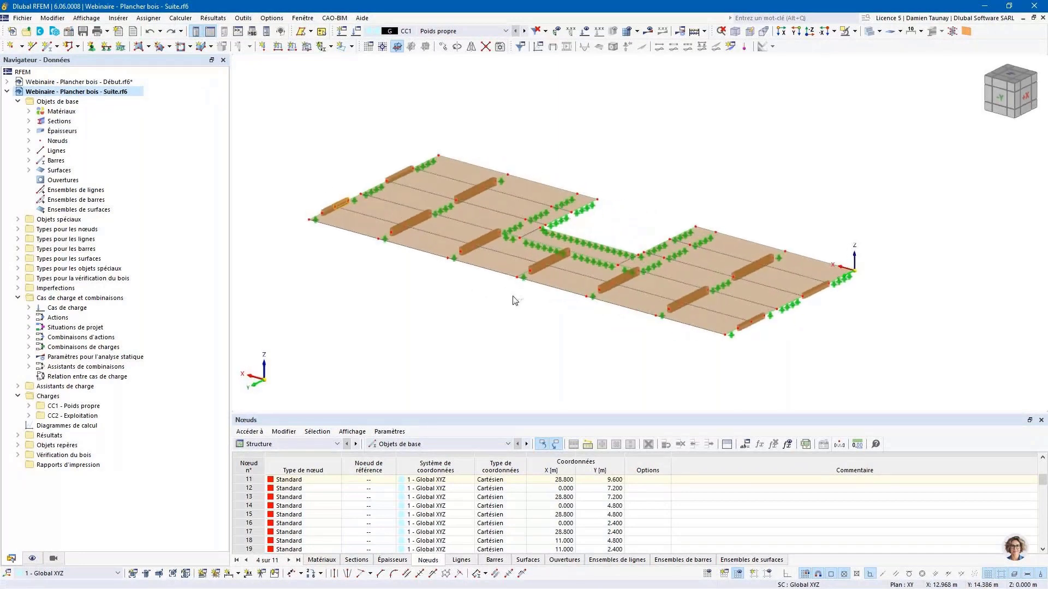
Create continuous member sets from all the beams of the floor model, accepting every detected set.
key("ctrl+a")
right_click(748, 328)
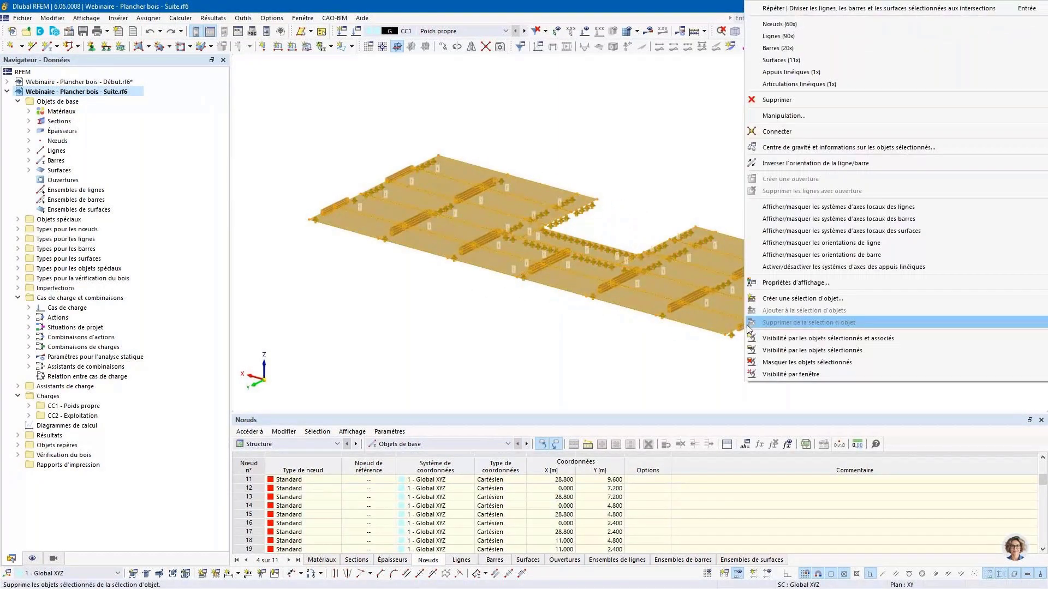
mouse_move(784, 49)
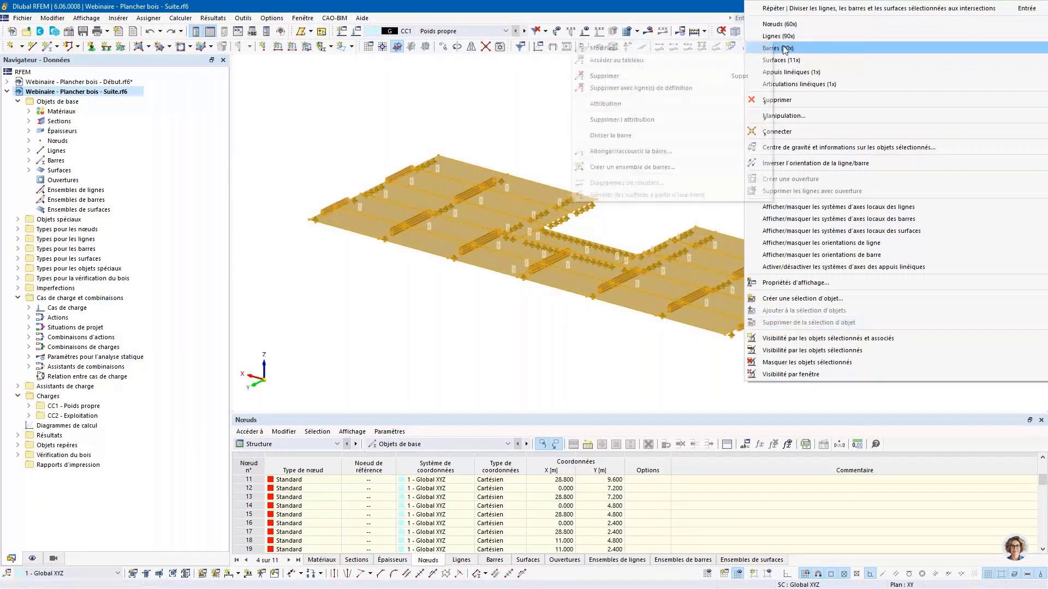
left_click(632, 167)
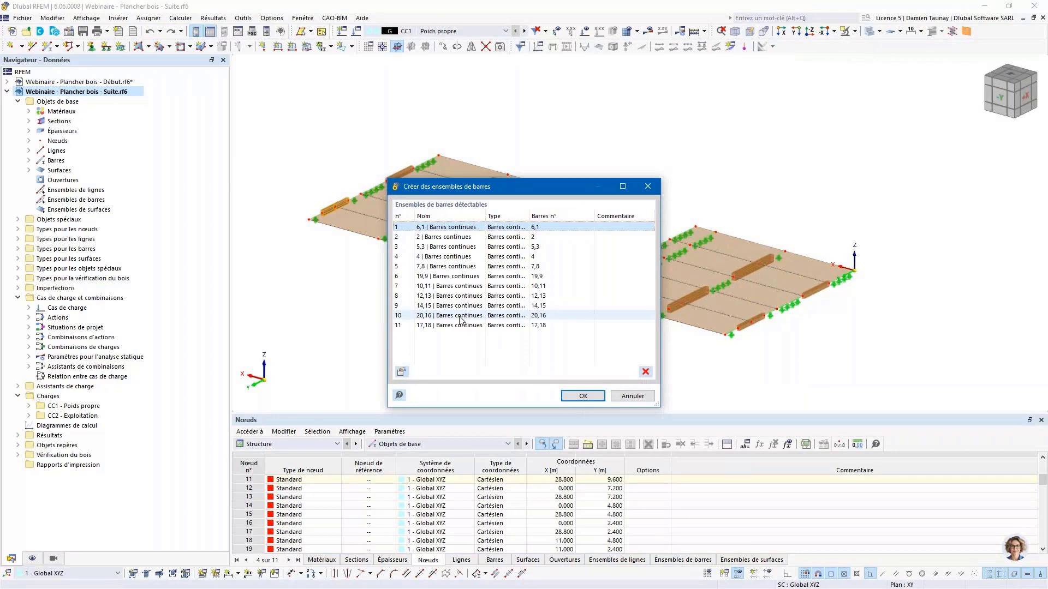
key("Return")
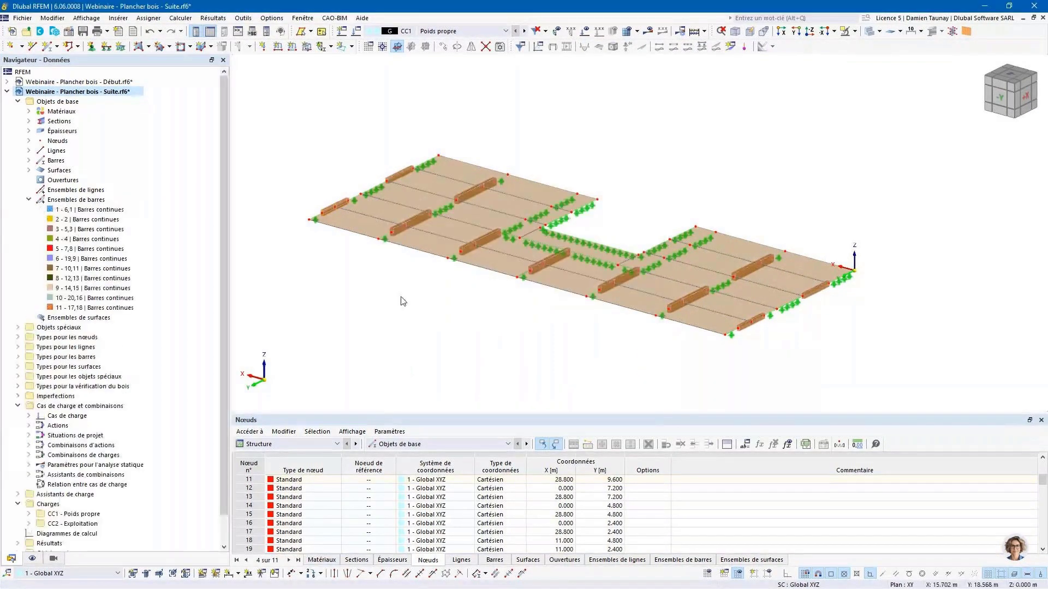
Examine the line hinge along the joints between floor panels, reviewing its translational and rotational spring stiffnesses.
scroll(346, 215, "up", 3)
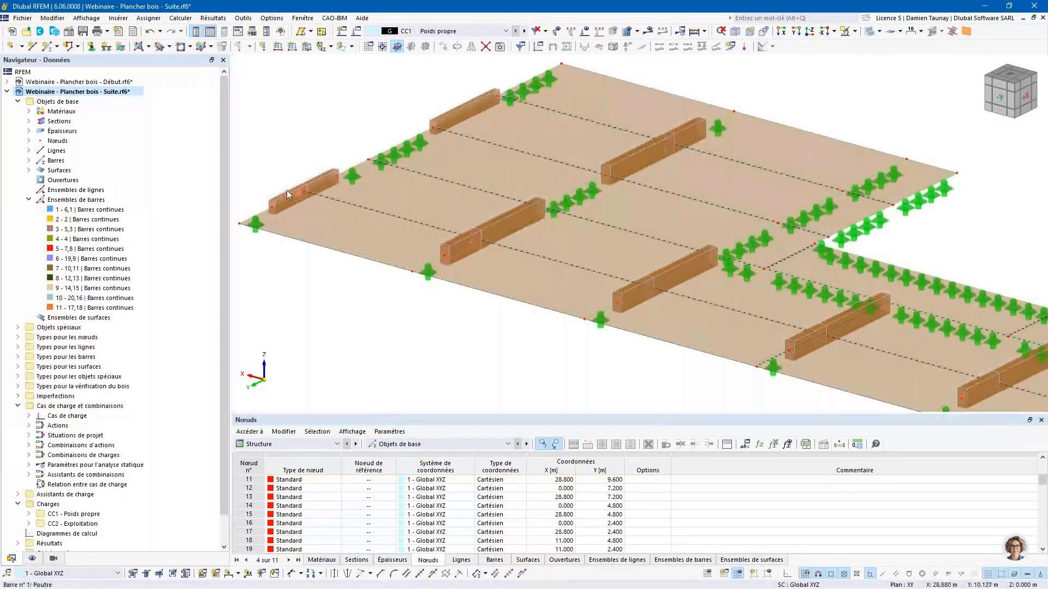
scroll(287, 188, "down", 2)
scroll(286, 189, "down", 4)
middle_click_drag(460, 284, 477, 311, "ctrl")
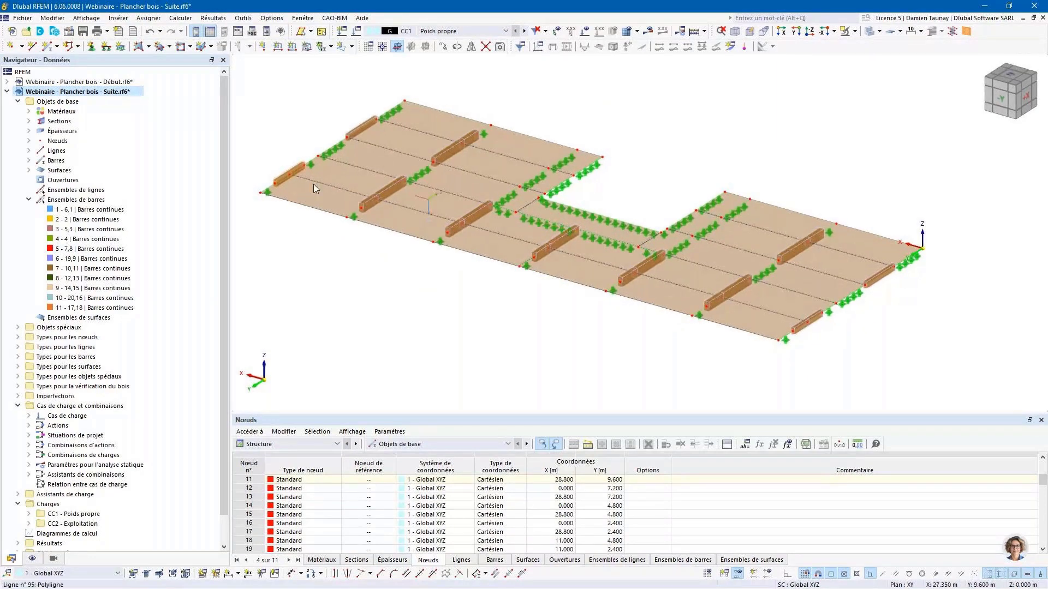
scroll(325, 184, "up", 3)
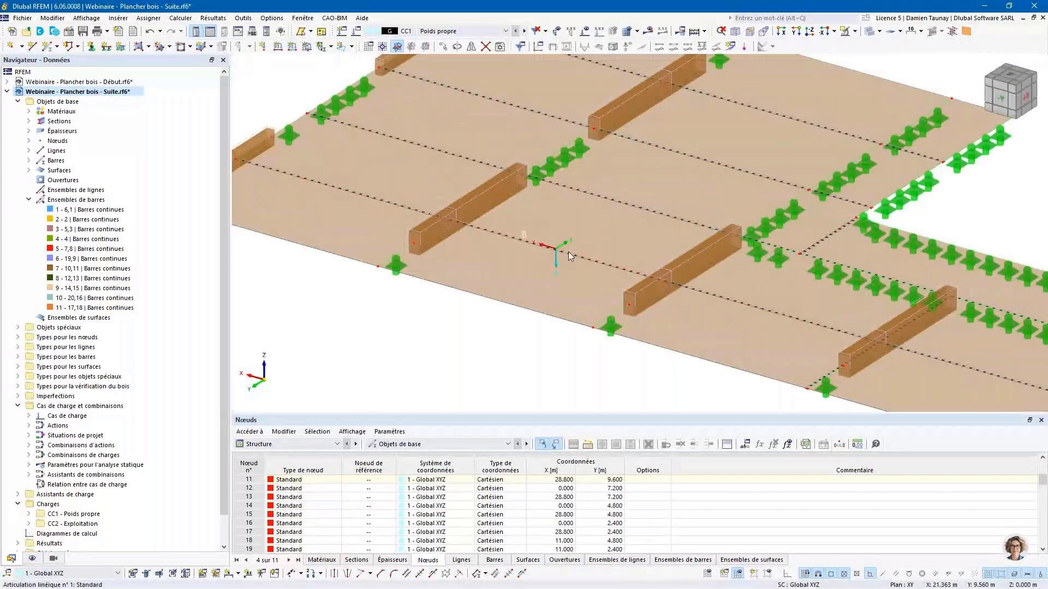
scroll(568, 251, "down", 5)
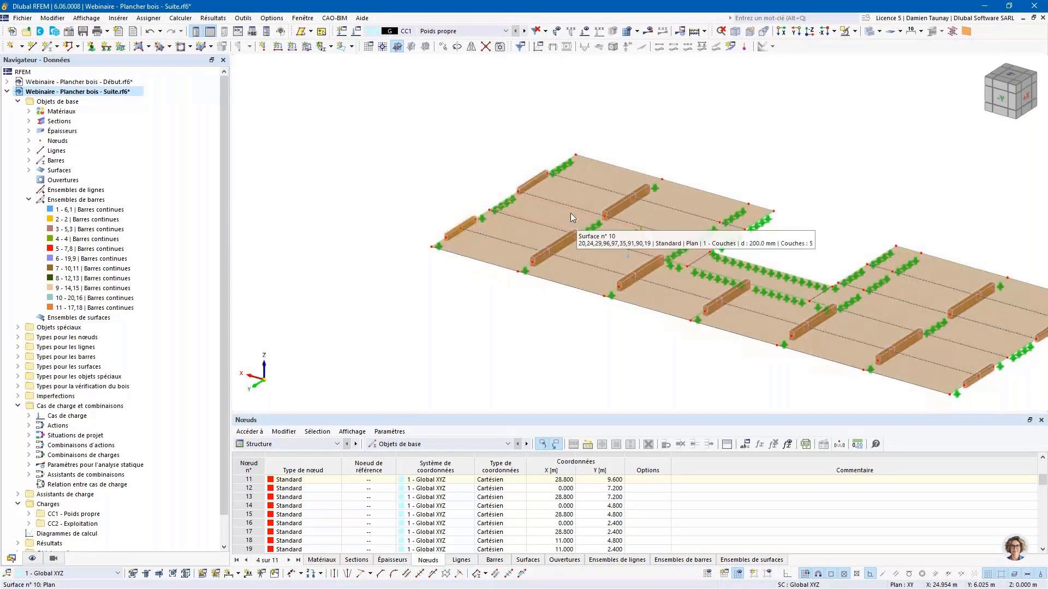
middle_click_drag(751, 203, 496, 170)
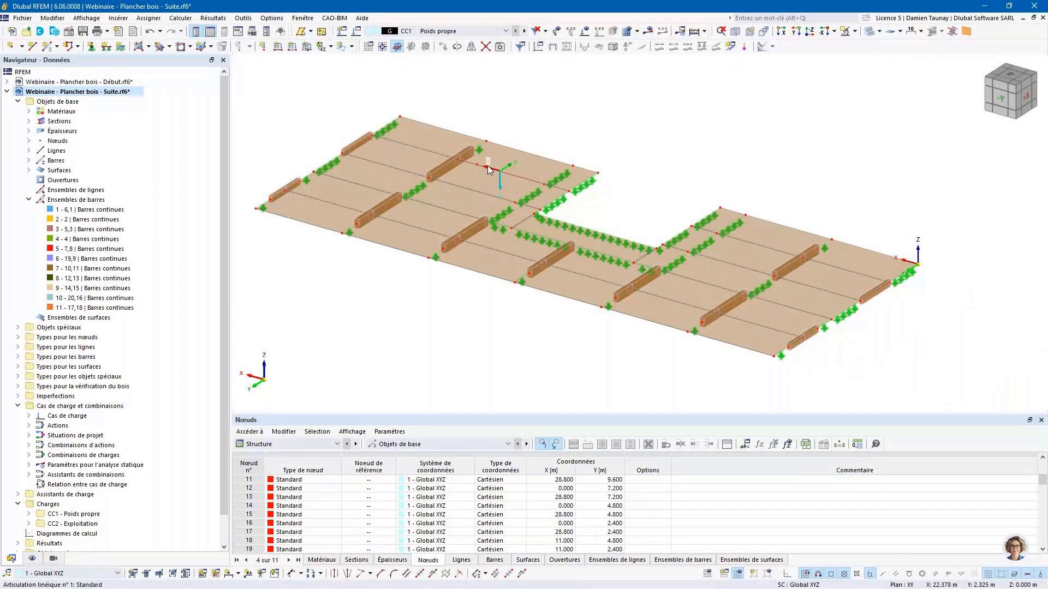
double_click(489, 169)
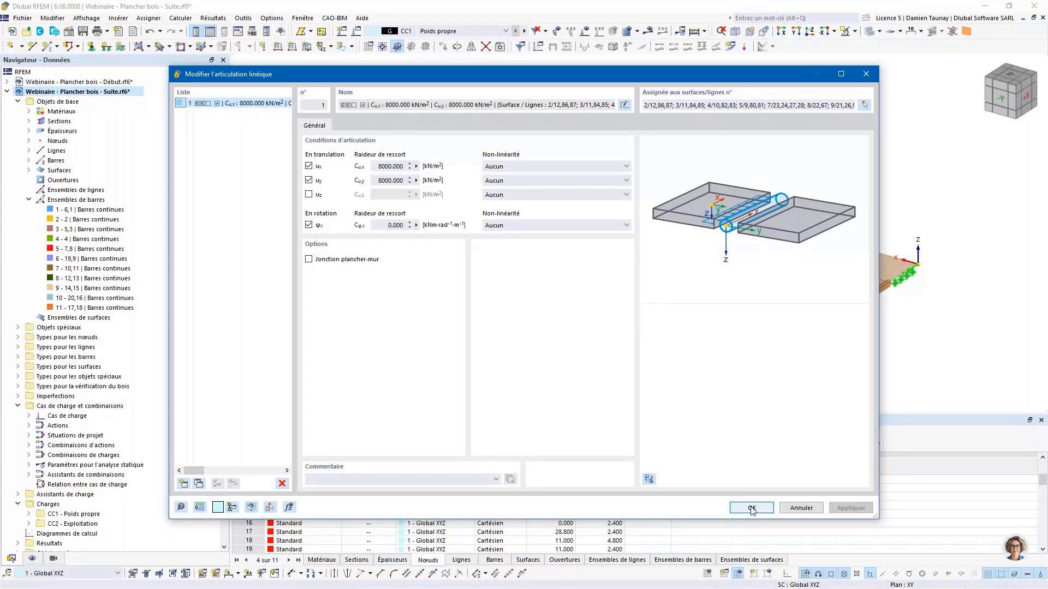
left_click(871, 78)
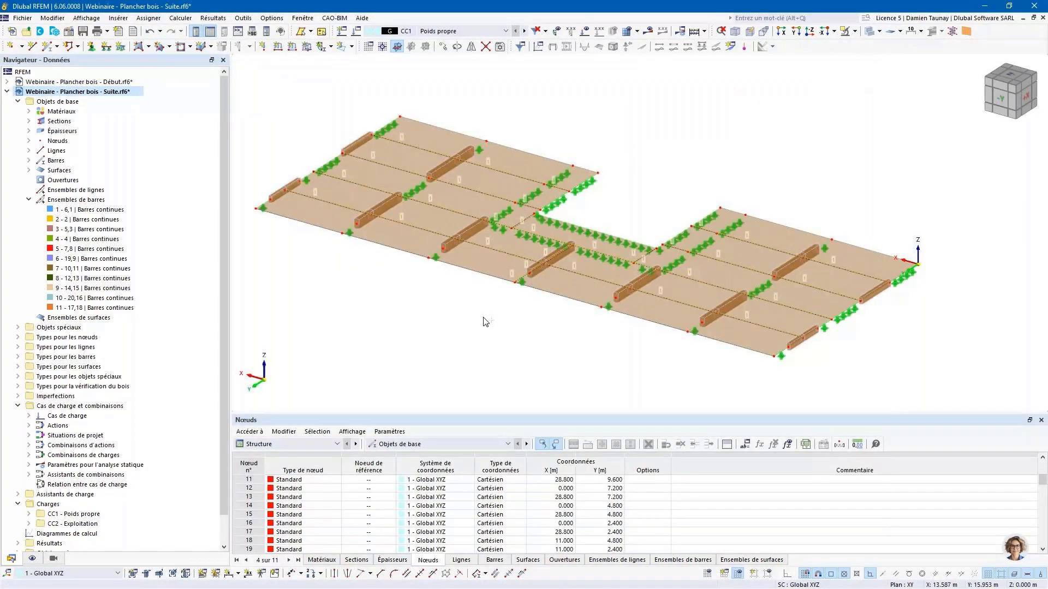
middle_click_drag(484, 321, 512, 224, "ctrl")
scroll(514, 223, "up", 5)
scroll(518, 242, "down", 5)
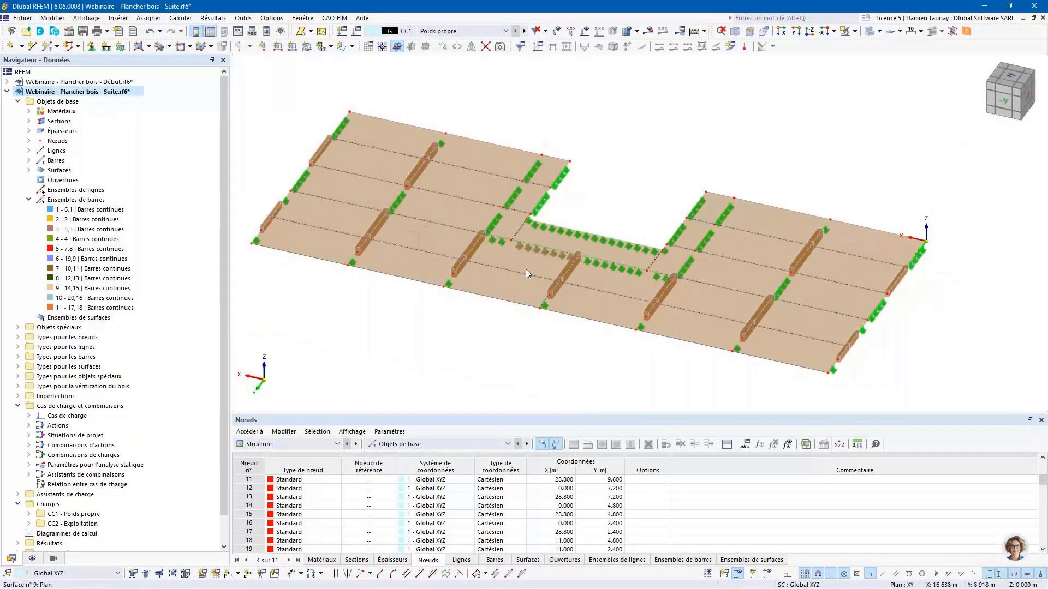
middle_click_drag(526, 271, 587, 320, "ctrl")
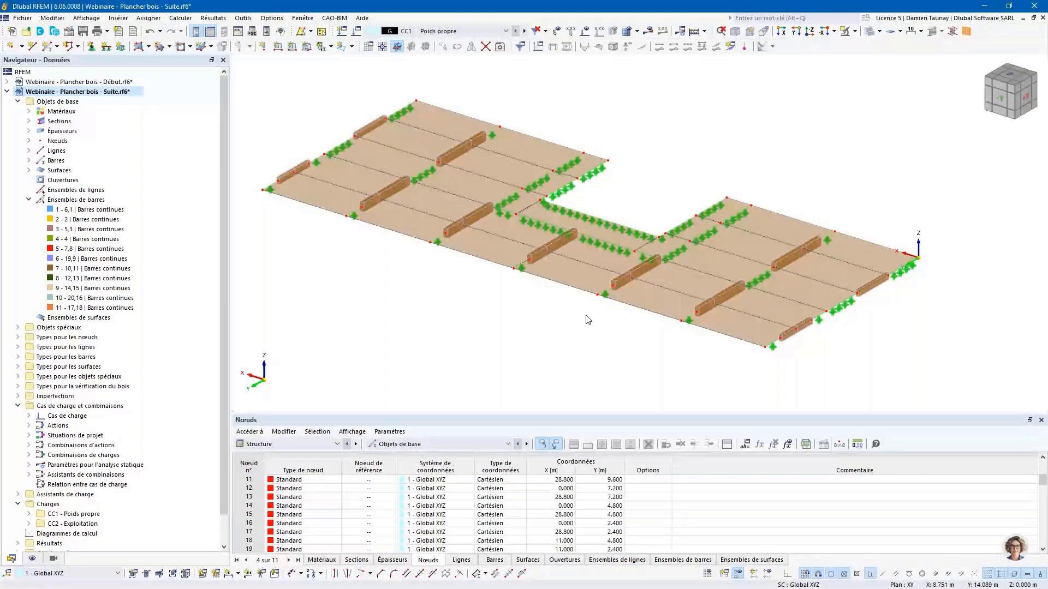
Display the surfaces' layer directions per layer with indices and examine their orientation on the floor panels.
middle_click_drag(422, 301, 453, 334)
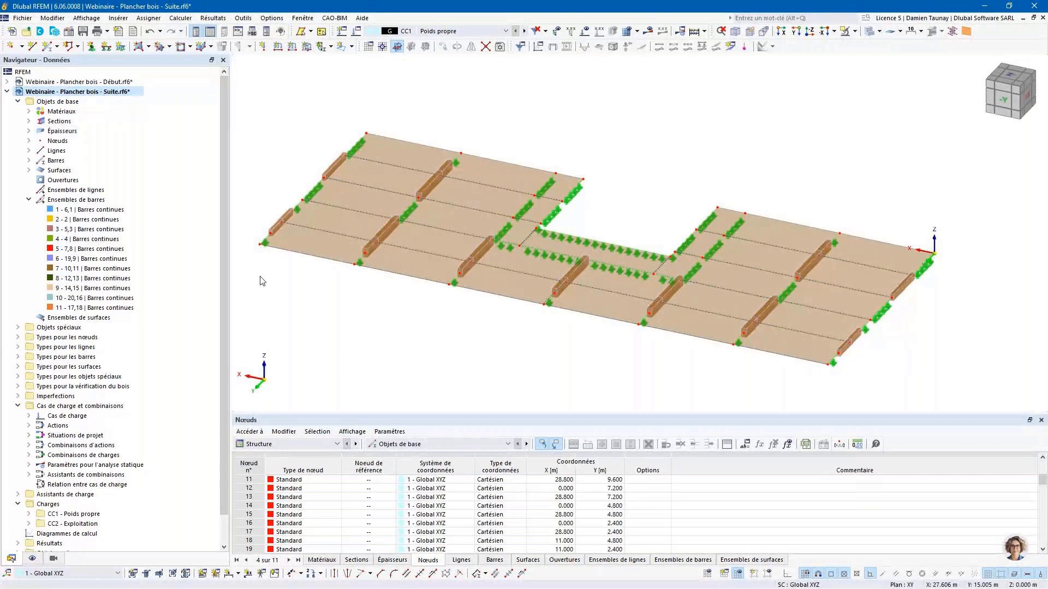
left_click(33, 559)
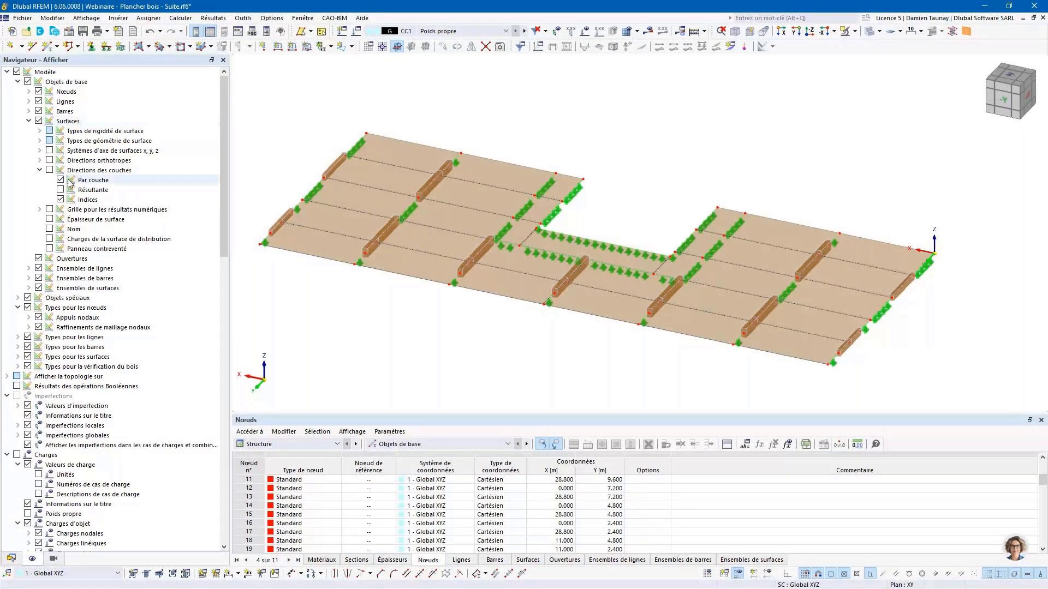
left_click(29, 121)
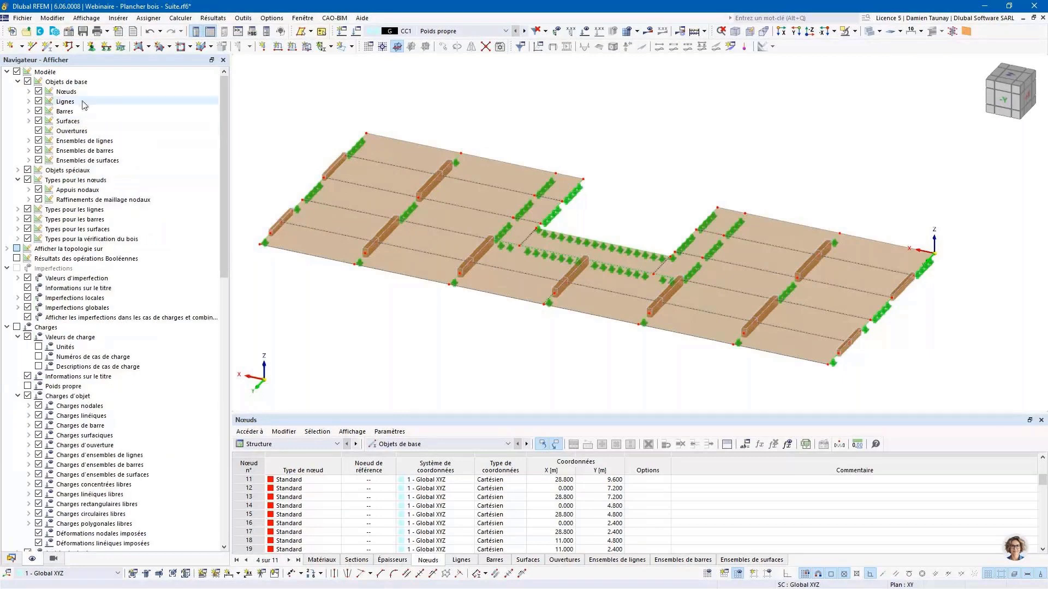
left_click(29, 120)
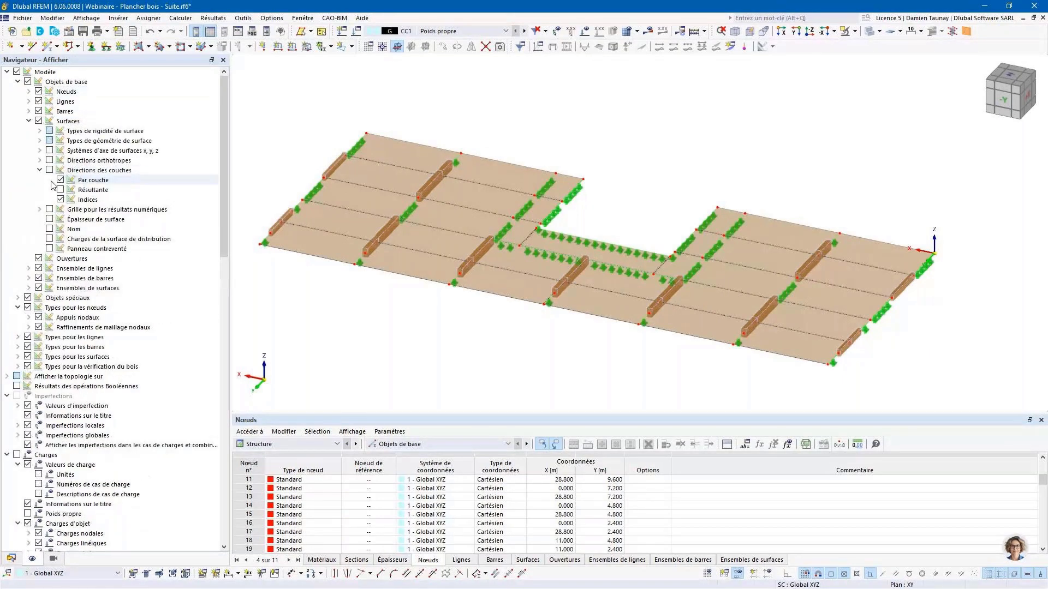
left_click(60, 179)
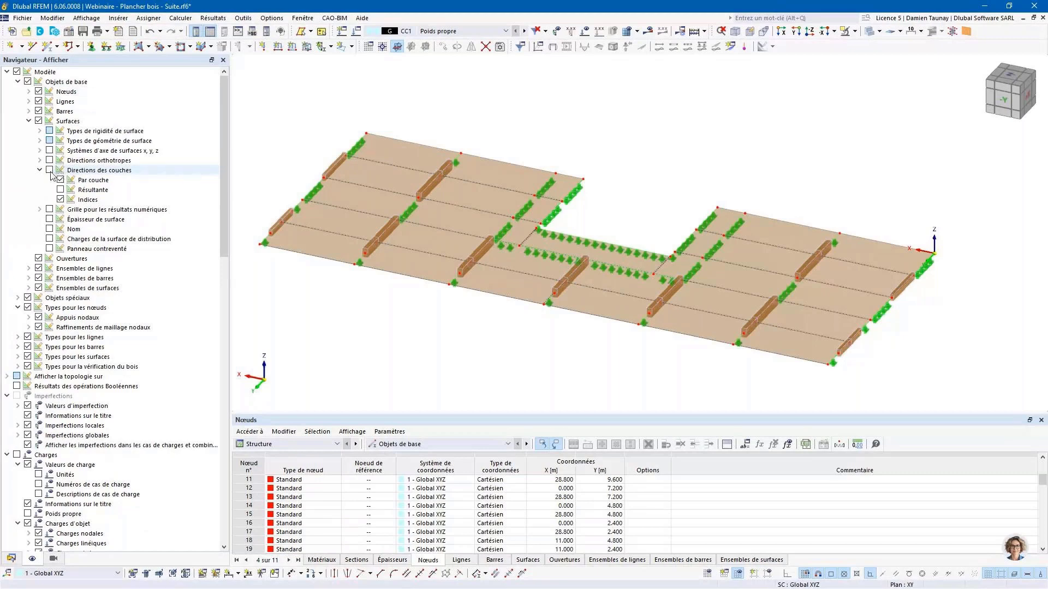
left_click(49, 170)
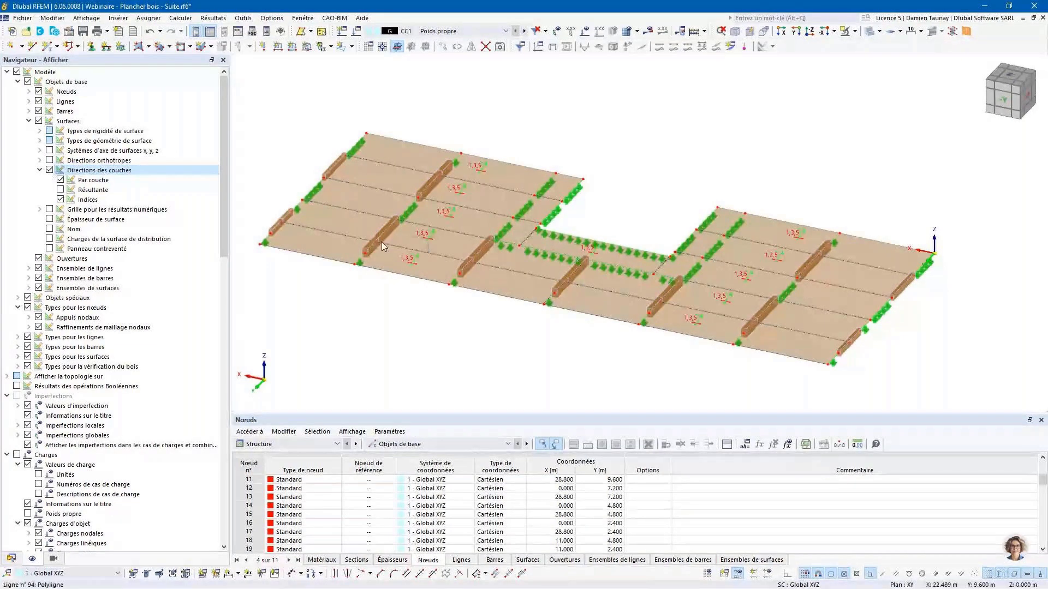
left_click(66, 199)
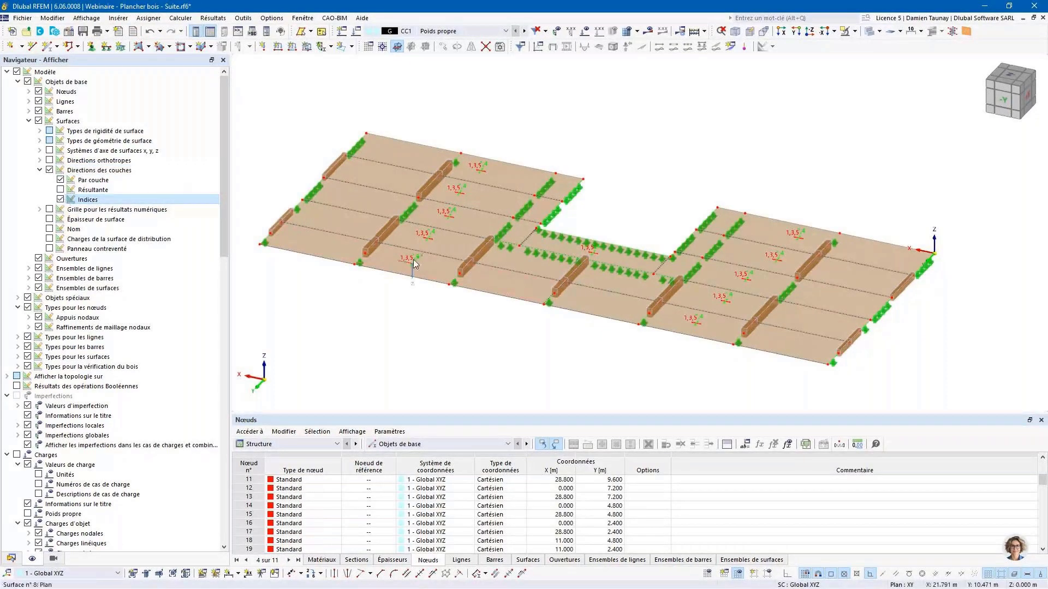
scroll(414, 270, "up", 5)
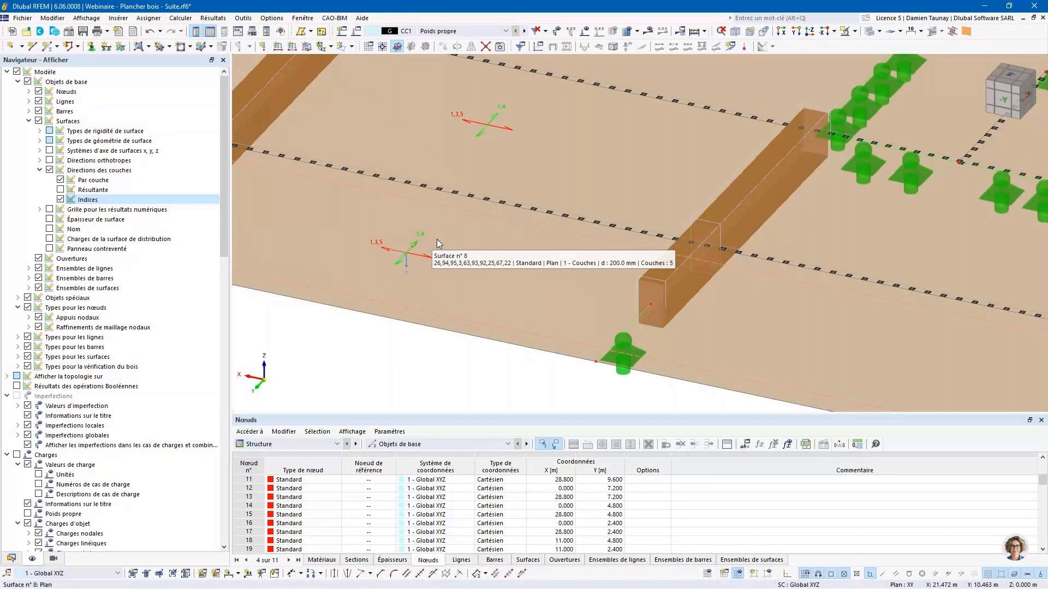
scroll(404, 268, "down", 4)
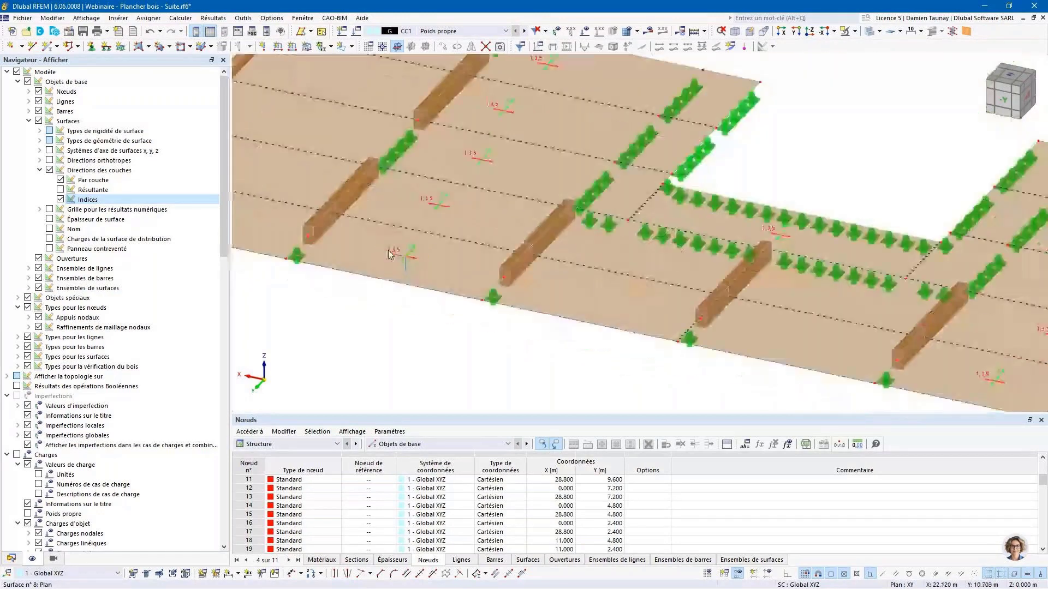
scroll(392, 255, "down", 2)
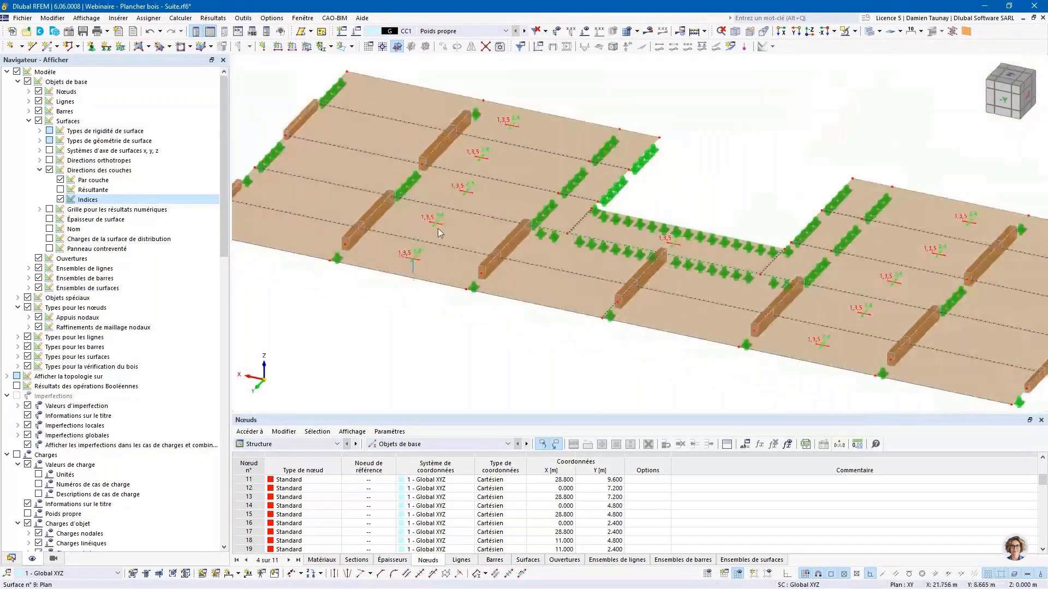
Give the narrow central surface between the two floor halves specific axes, rotating its input axes by 90°.
left_click(510, 134)
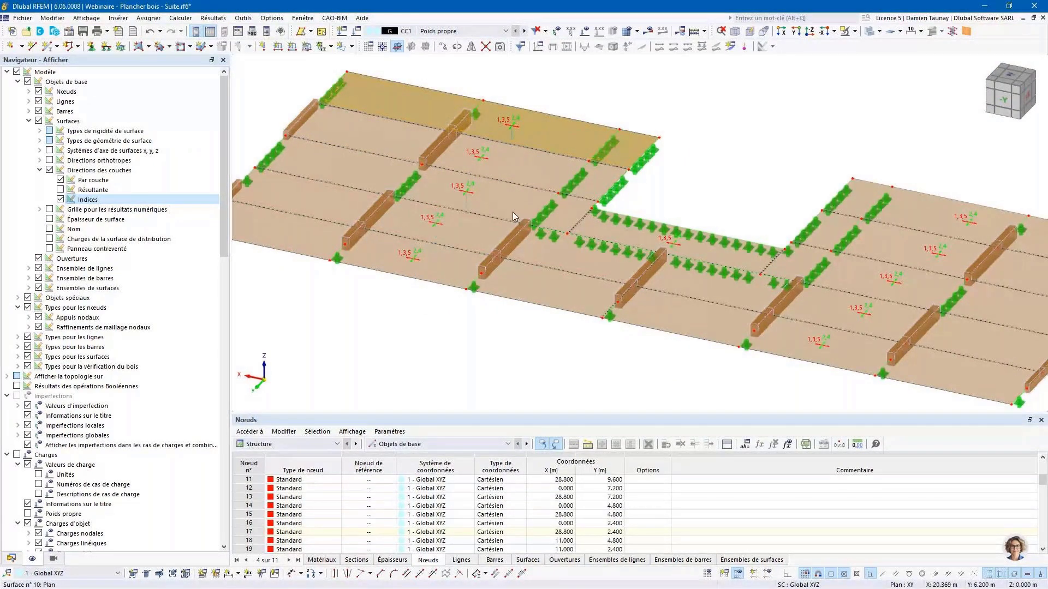
middle_click_drag(512, 212, 441, 172)
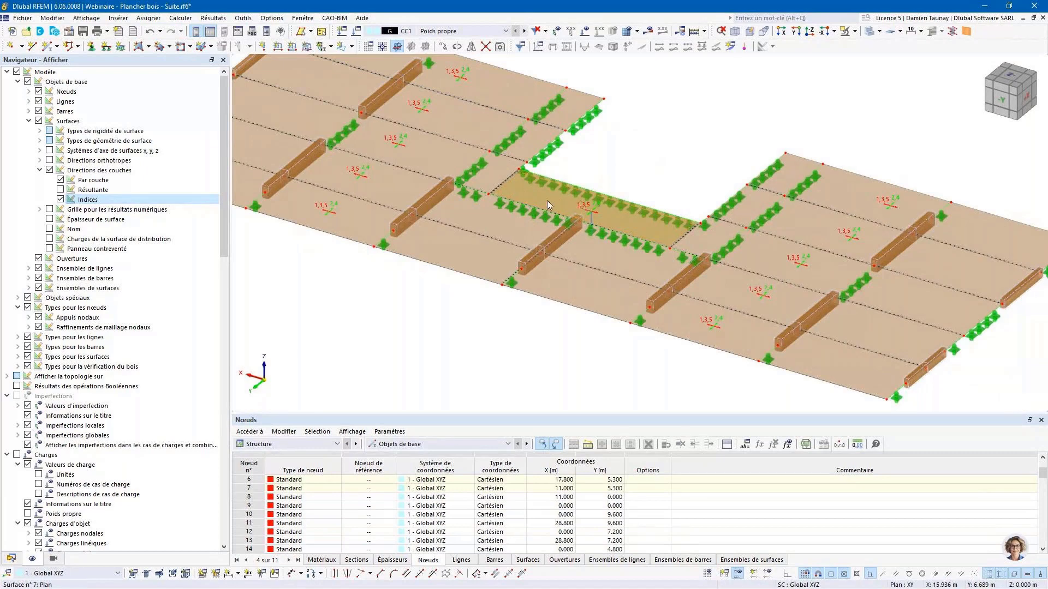
double_click(600, 214)
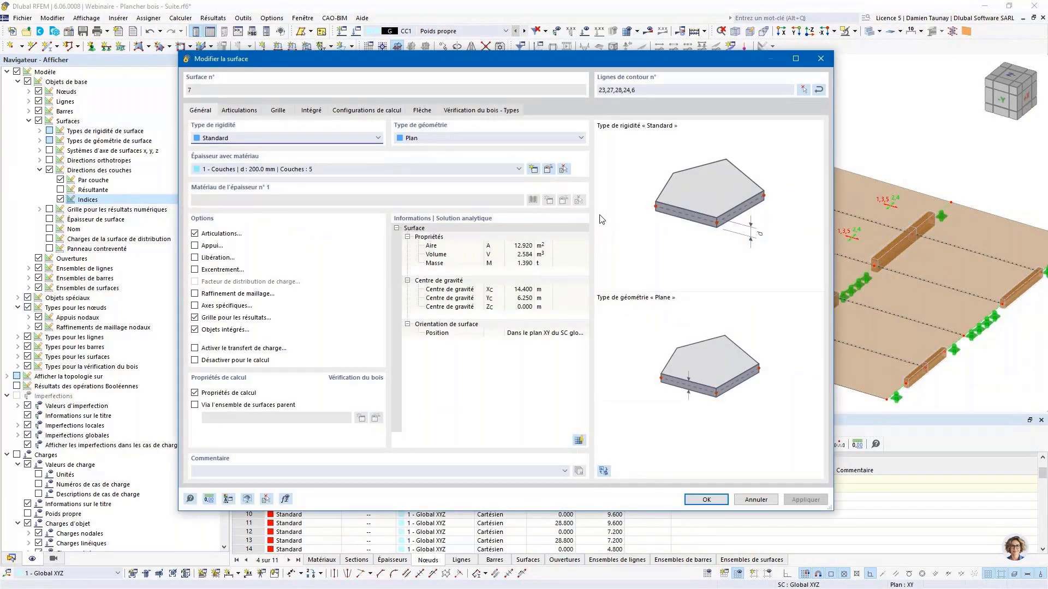
left_click(195, 306)
left_click(296, 112)
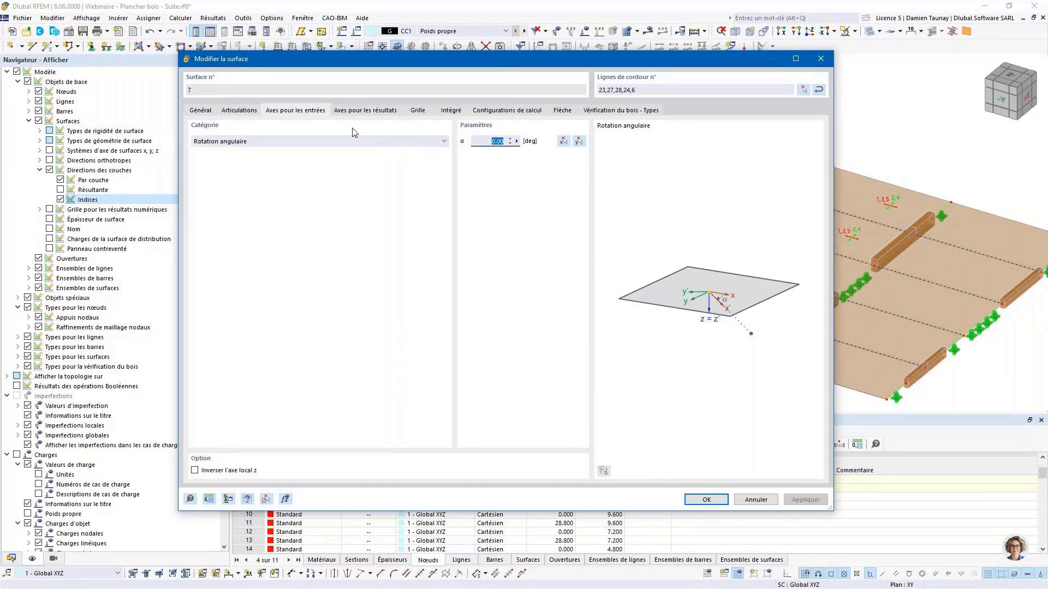
type("90")
left_click(714, 501)
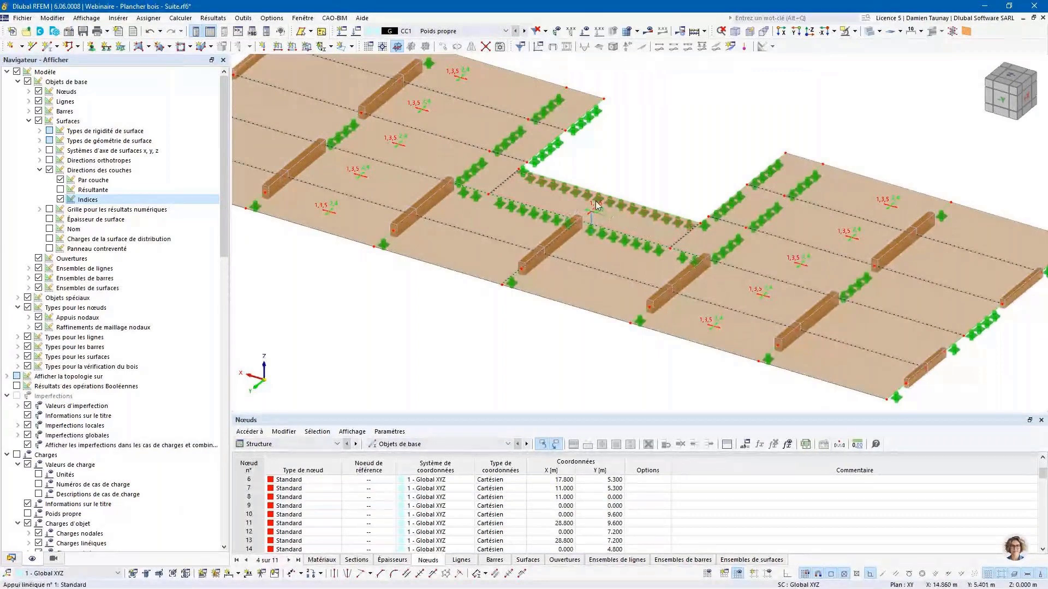
Examine the layer directions across the whole floor and the line support assigned at the floor's outer corner.
scroll(608, 244, "down", 2)
middle_click_drag(630, 362, 607, 342, "ctrl")
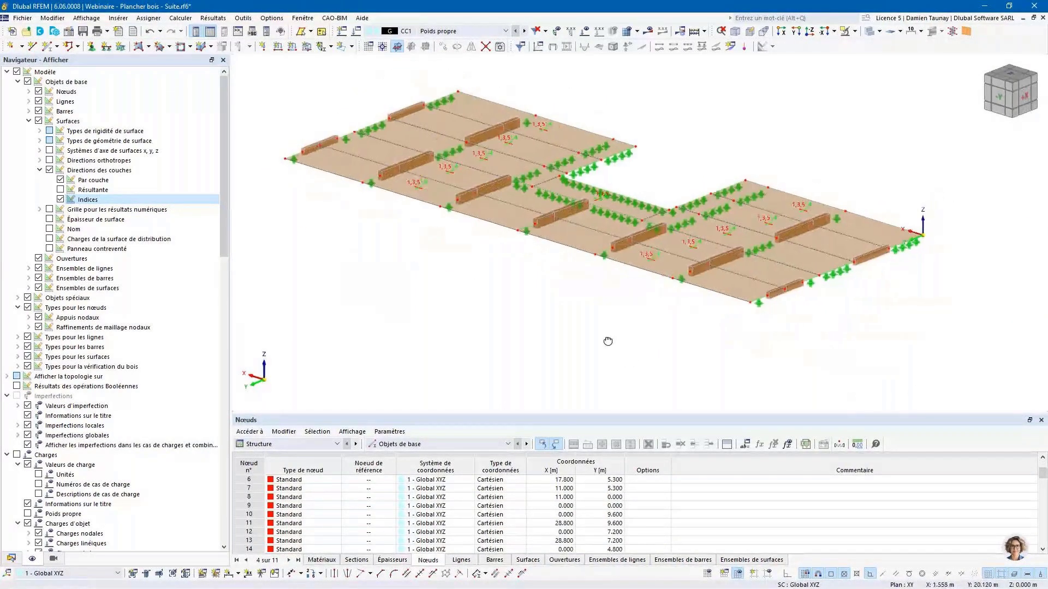
double_click(759, 304)
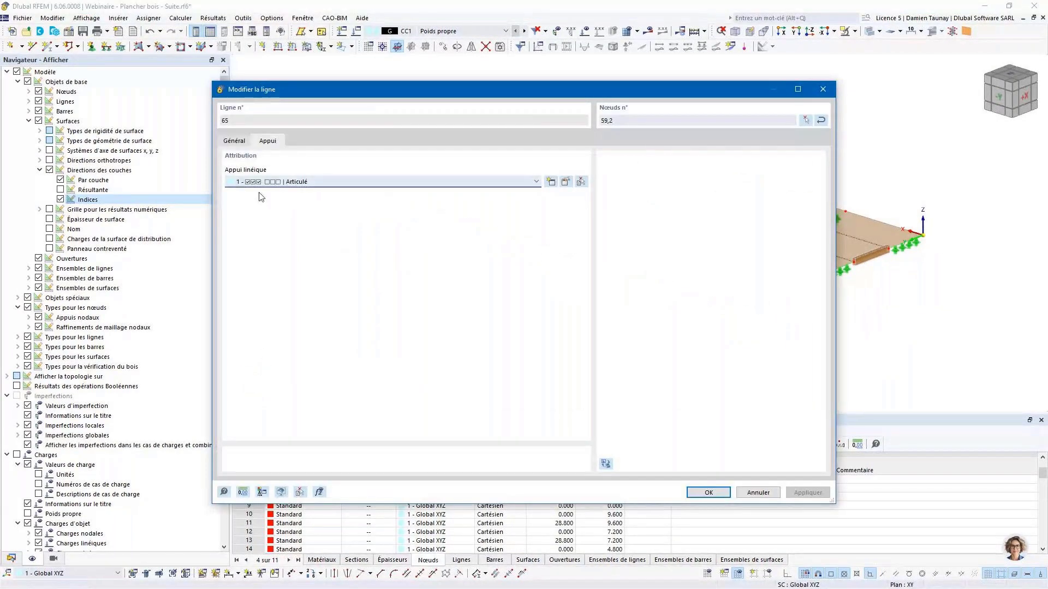
left_click(822, 89)
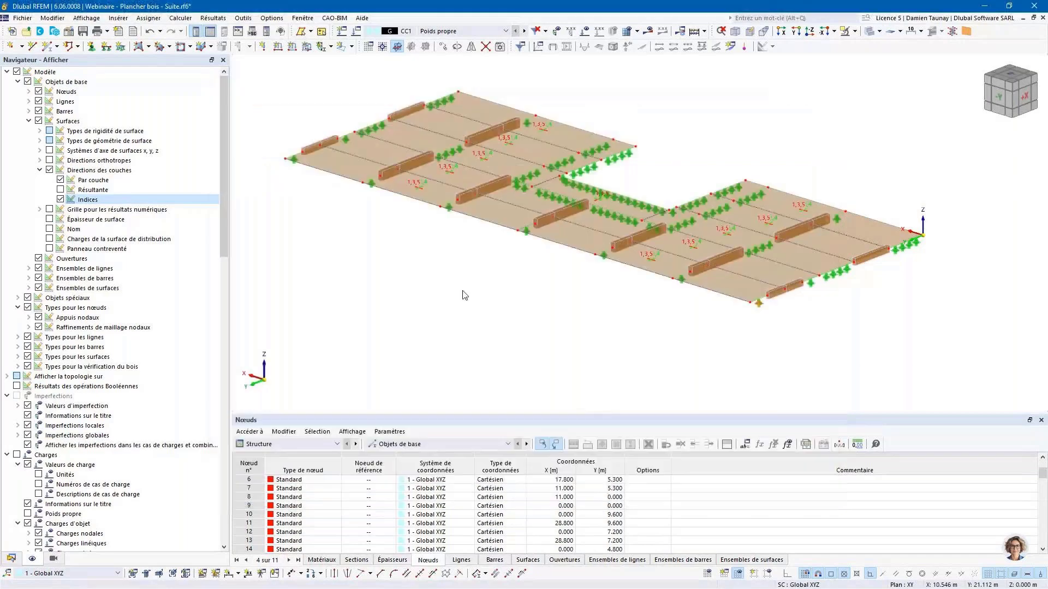
middle_click_drag(563, 320, 587, 335, "ctrl")
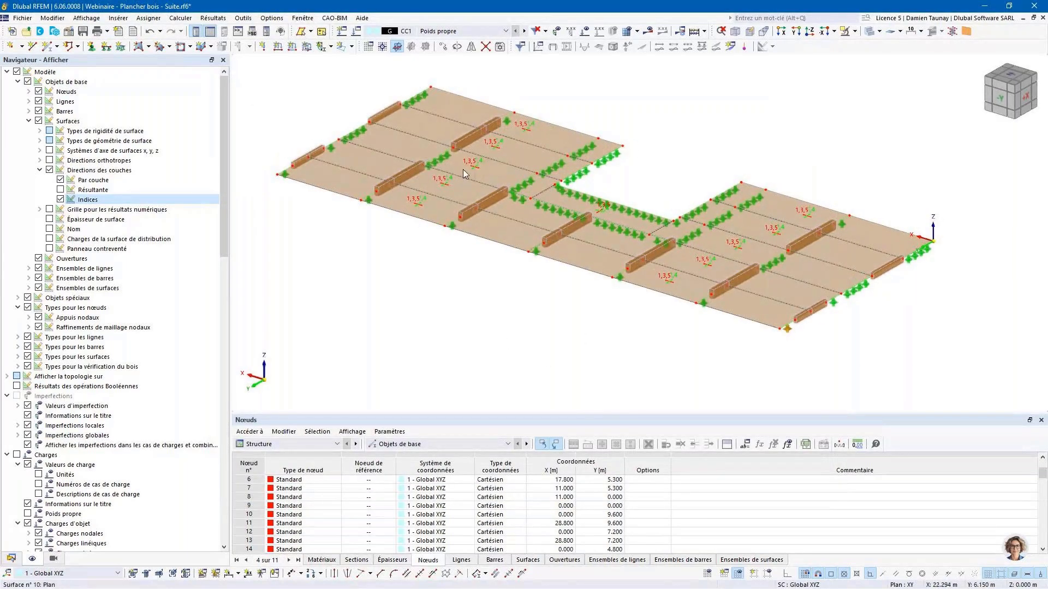
mouse_move(447, 159)
middle_click_drag(406, 256, 413, 251, "ctrl")
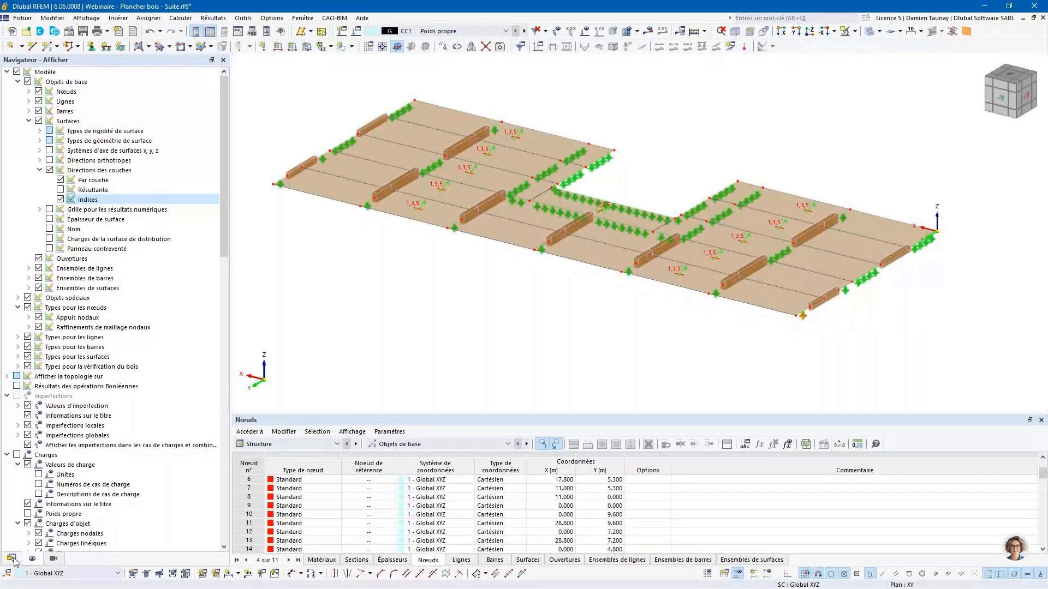
middle_click_drag(723, 310, 684, 296, "ctrl")
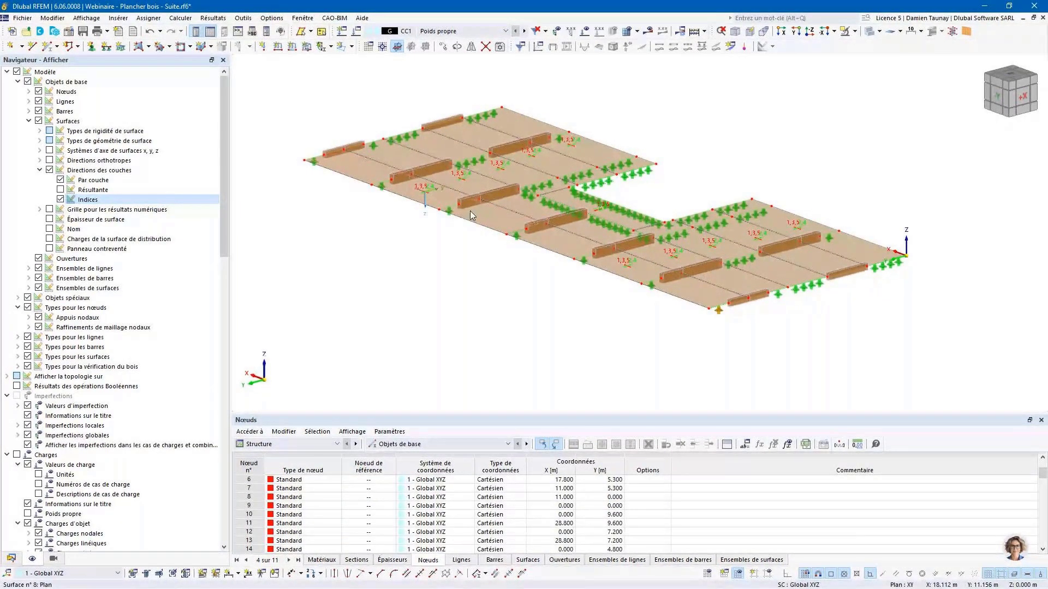
middle_click_drag(611, 324, 603, 352, "ctrl")
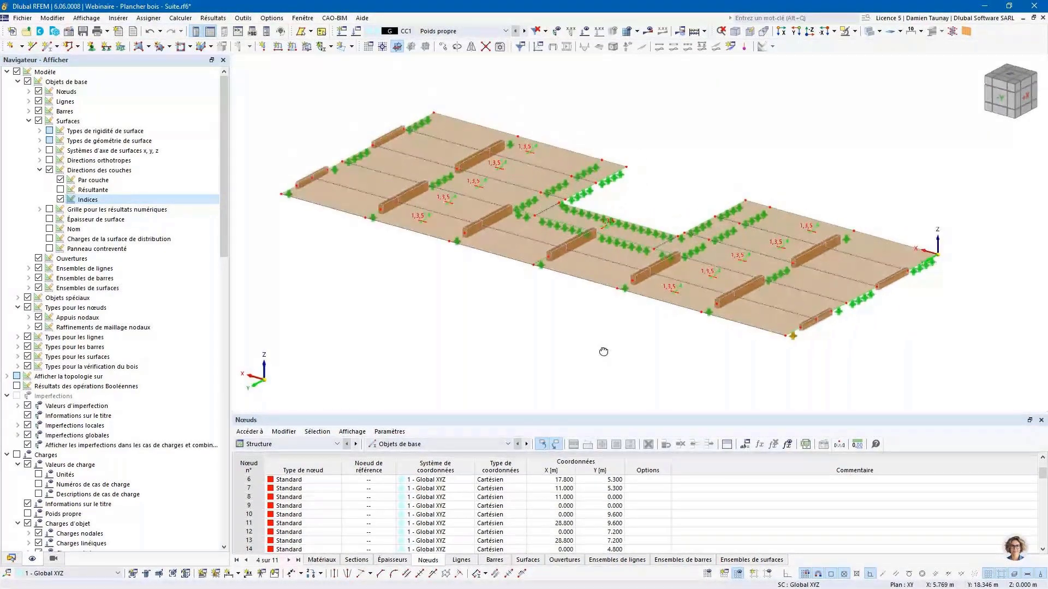
Hide the layer directions of the surfaces and return to the model's data tree.
left_click(11, 558)
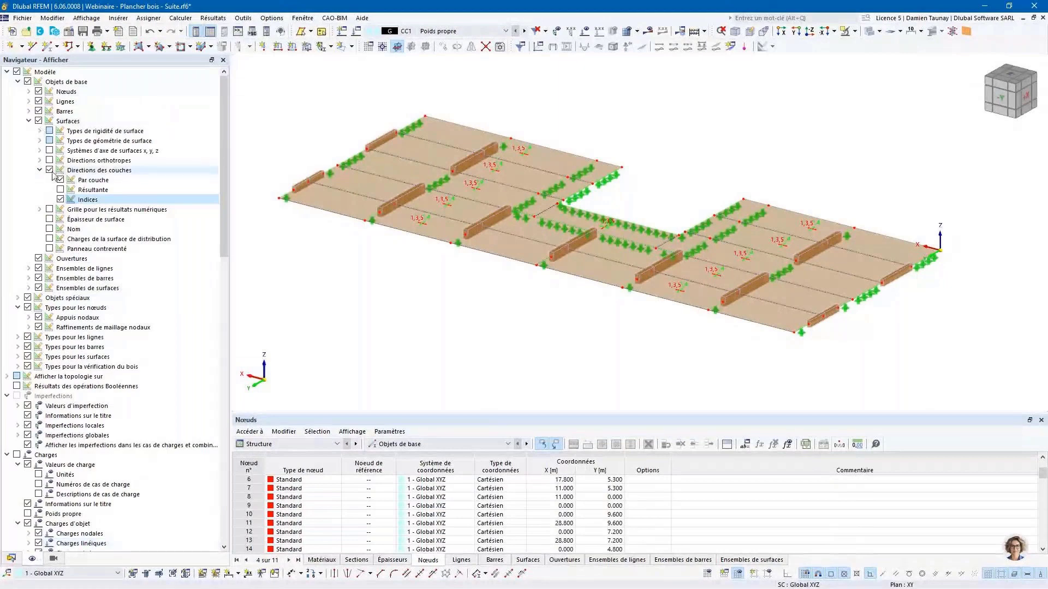
left_click(49, 170)
left_click(29, 120)
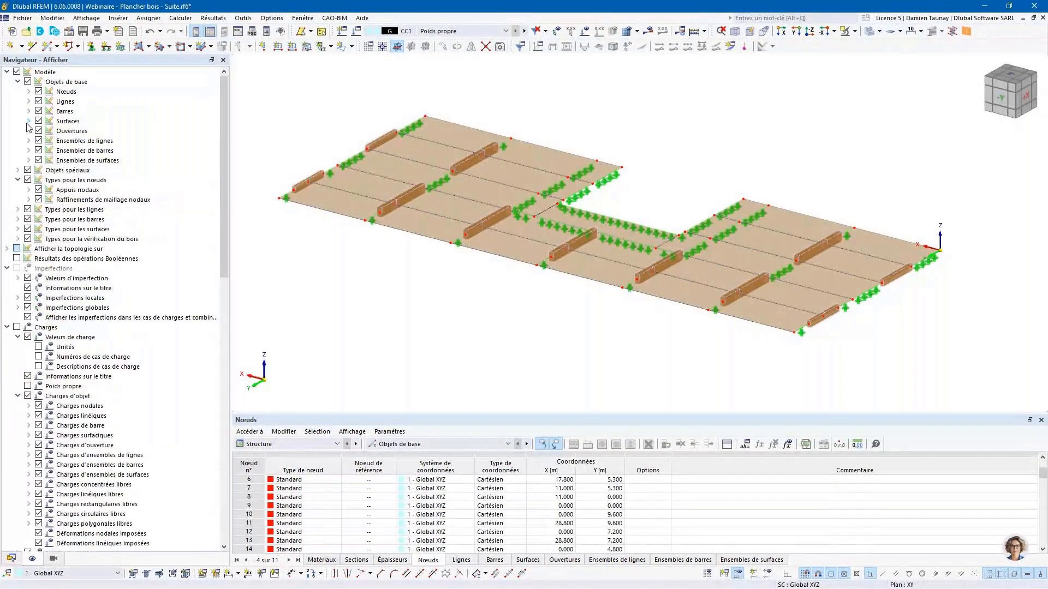
left_click(20, 559)
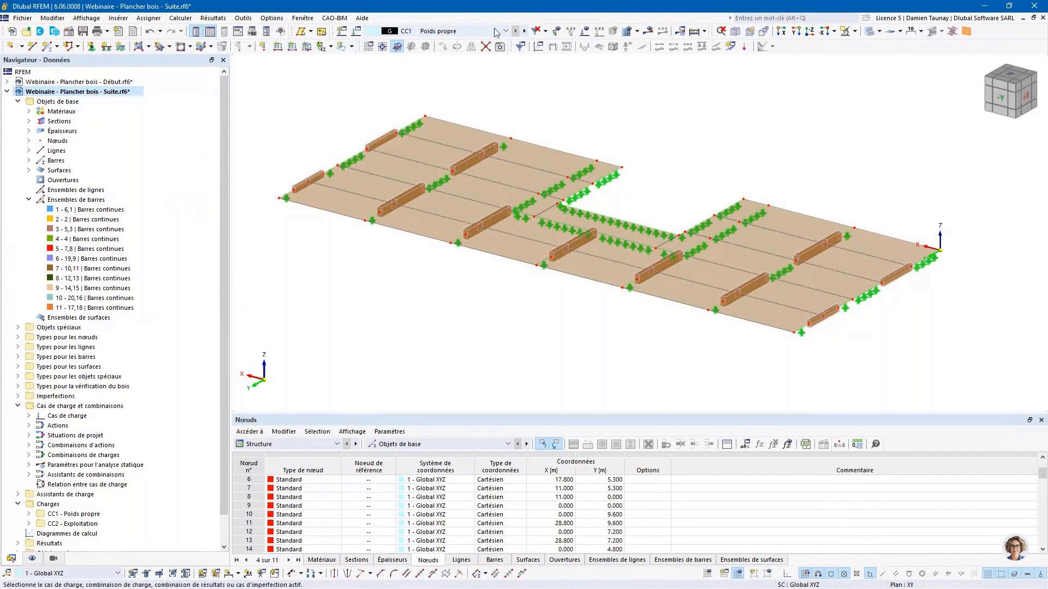
Show the loads of load case CC1 - Poids propre and examine the surface loads on the floor panels.
left_click(585, 31)
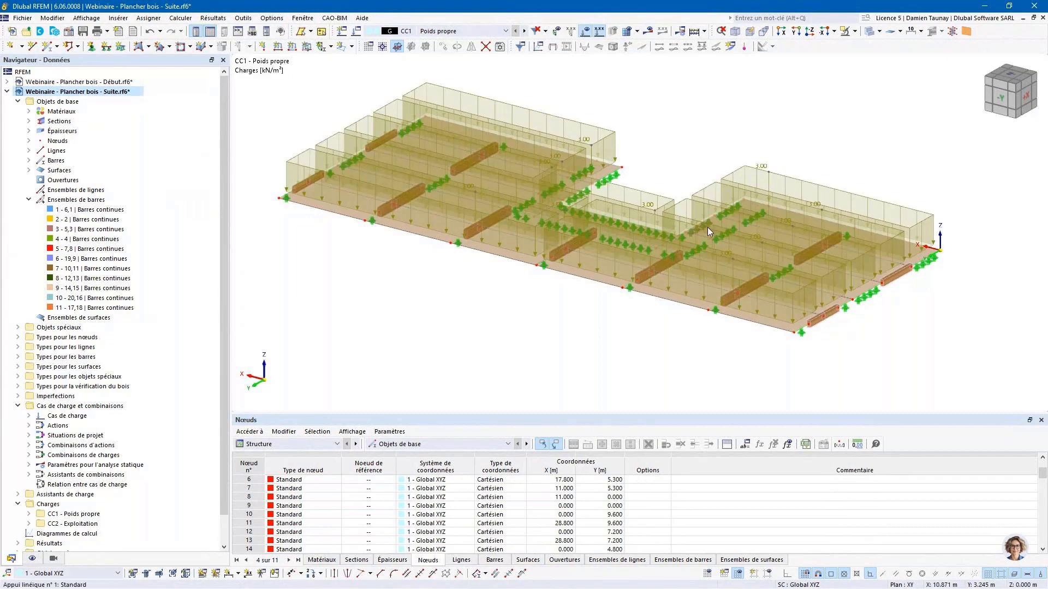
middle_click_drag(707, 227, 673, 132, "ctrl")
middle_click_drag(565, 132, 568, 143, "ctrl")
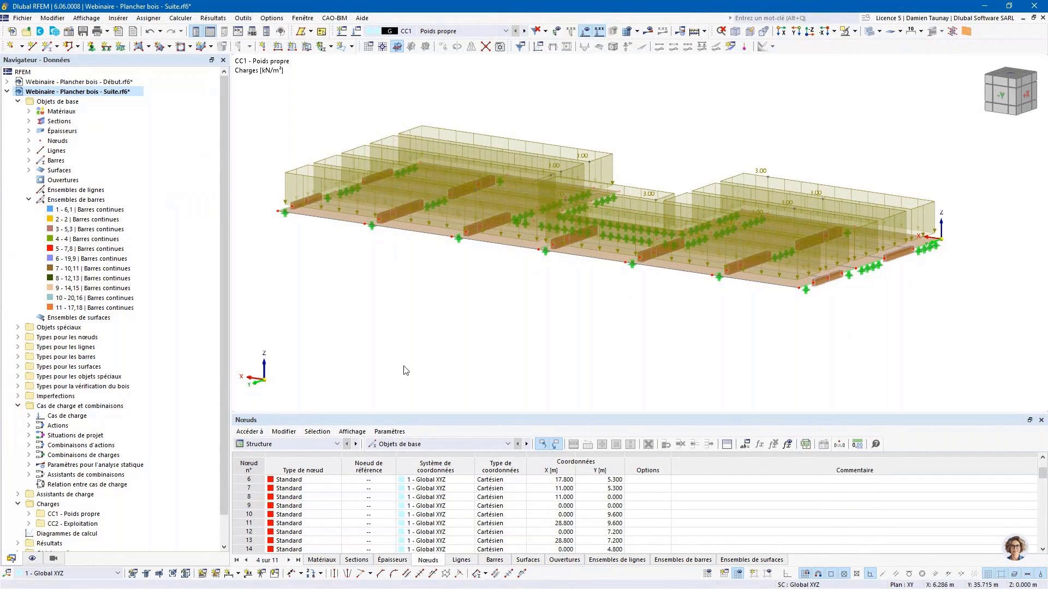
middle_click_drag(443, 273, 440, 272, "ctrl")
Switch to load case CC2 - Exploitation and examine its surface loads on the floor panels.
left_click(525, 31)
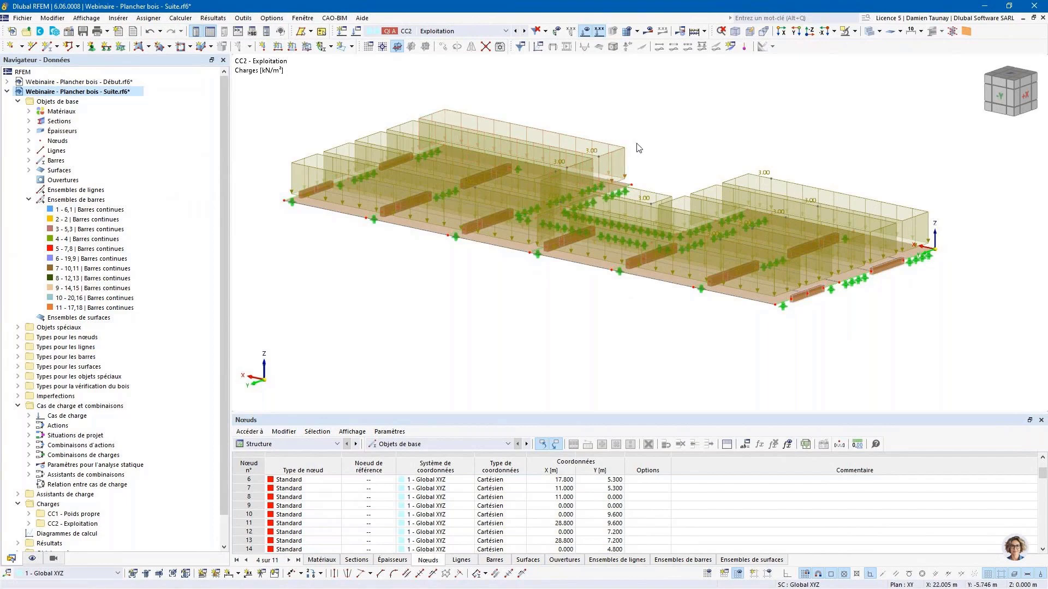
middle_click_drag(637, 145, 651, 152, "ctrl")
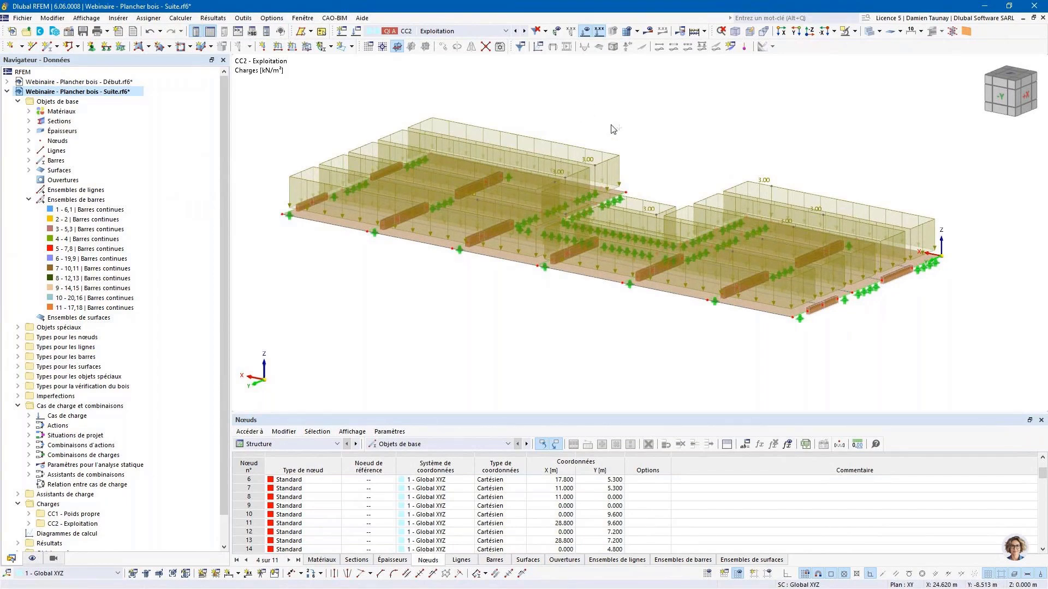
middle_click_drag(608, 131, 599, 127, "ctrl")
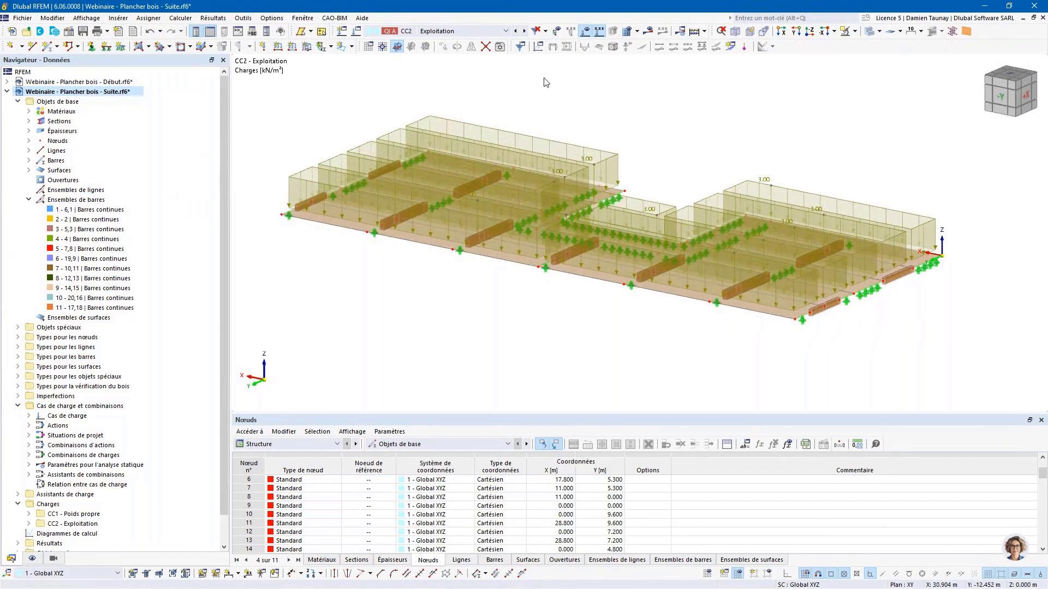
left_click(406, 31)
left_click(654, 97)
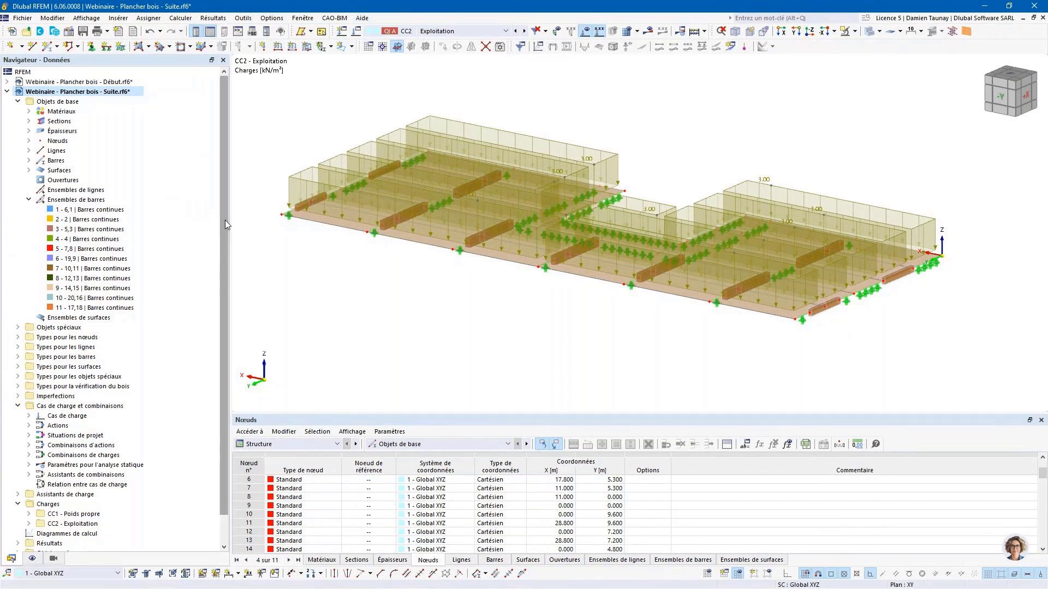
mouse_move(754, 168)
middle_mouse_down("ctrl")
mouse_move(735, 173)
mouse_move(746, 163)
middle_mouse_up("ctrl")
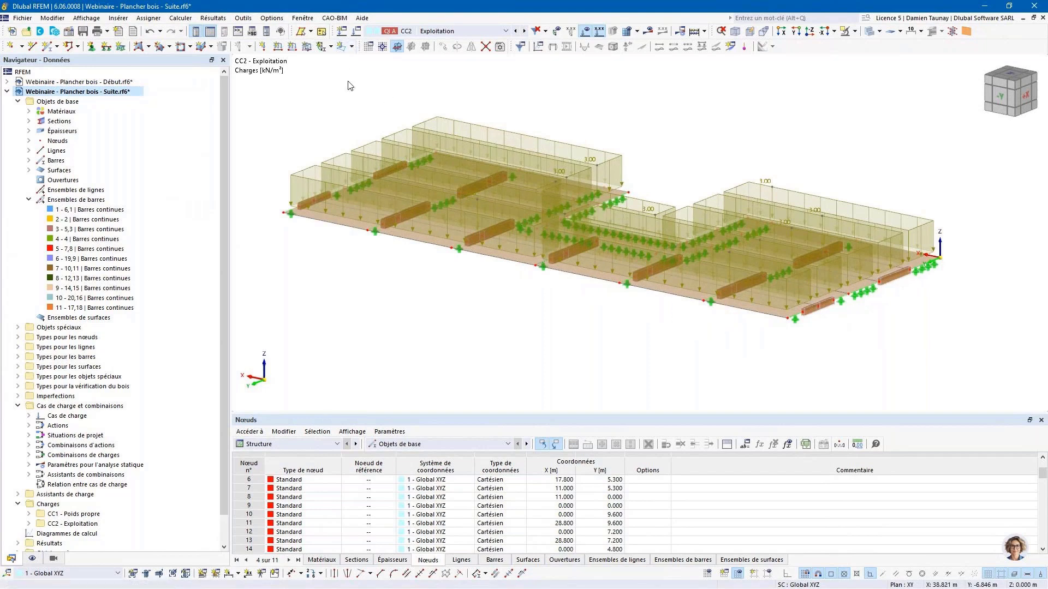
Review the settings of load cases CC1 Poids propre and CC2 Exploitation, including action category, self-weight and load duration.
left_click(357, 36)
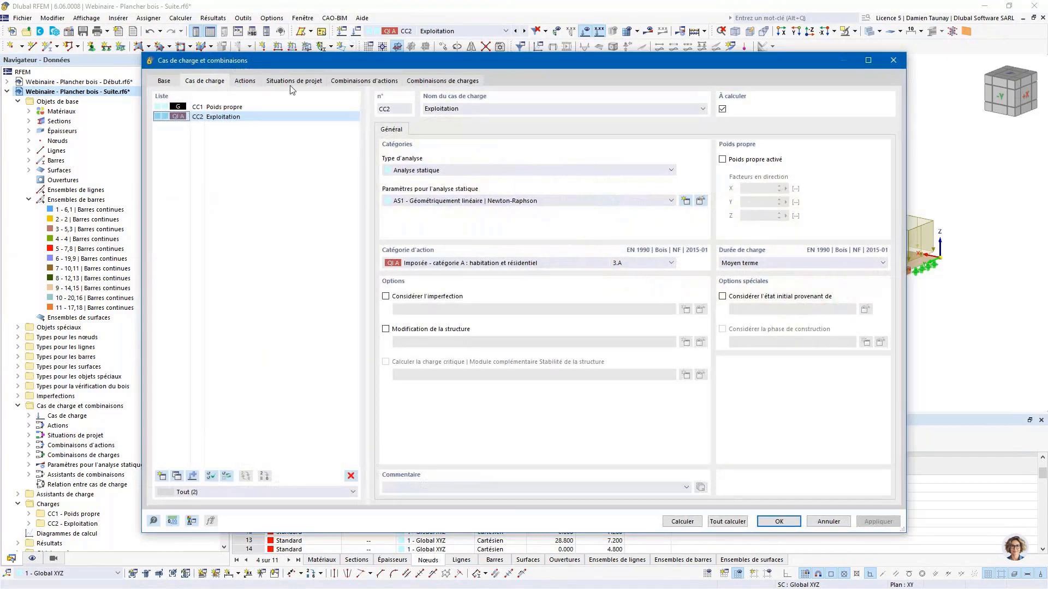
left_click(262, 107)
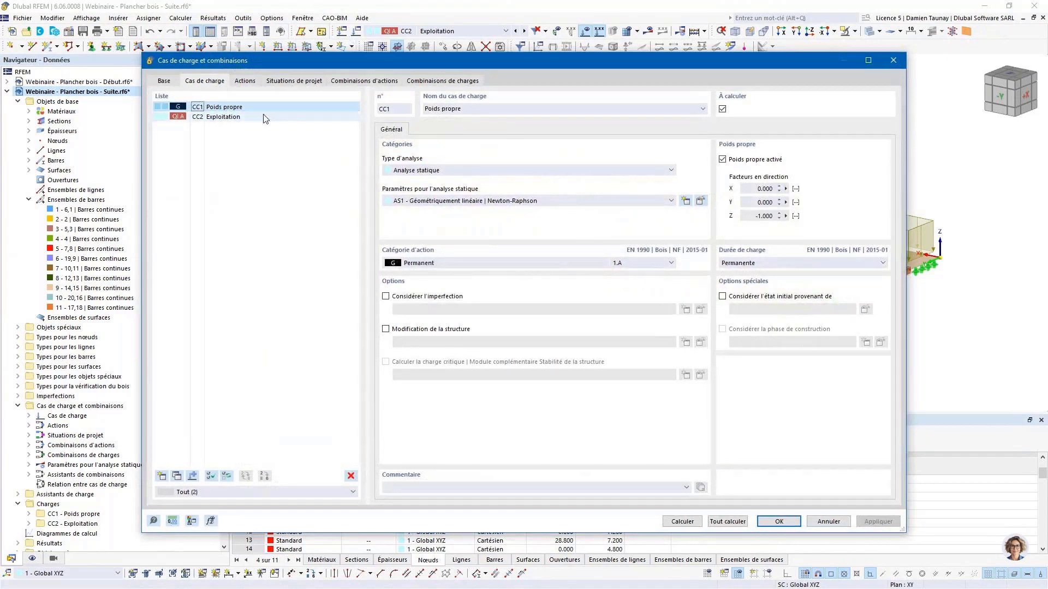
left_click(237, 118)
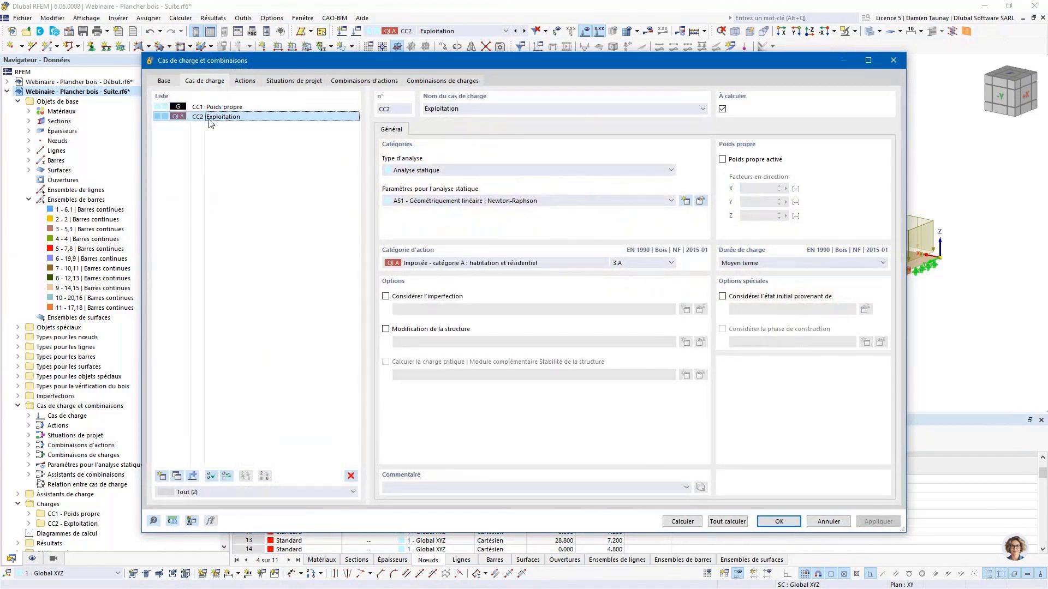
Compare the load durations of CC1 Poids propre and CC2 Exploitation, and review the list of actions.
left_click(219, 108)
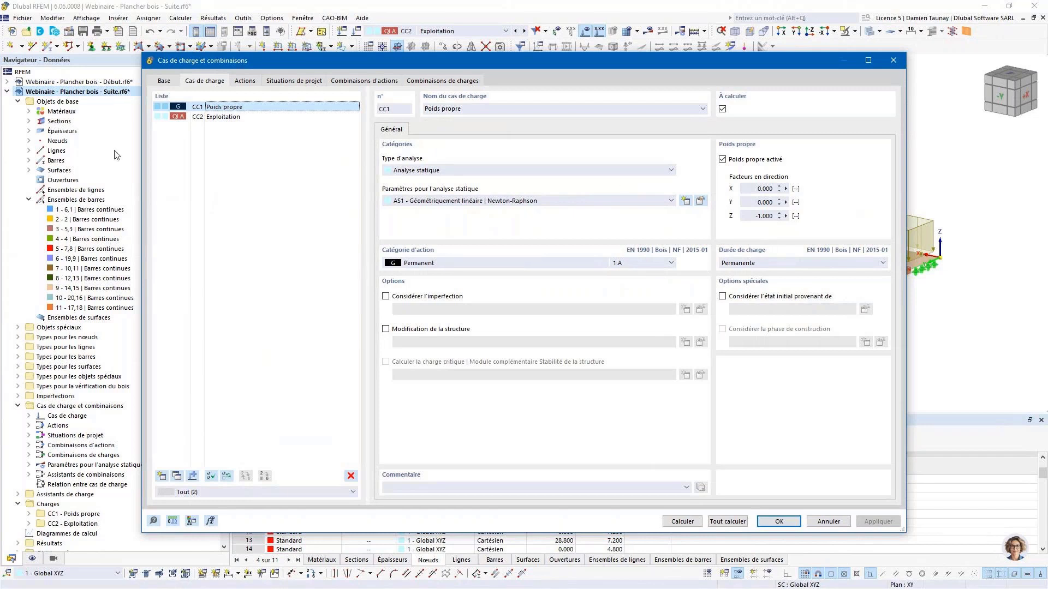
left_click(220, 118)
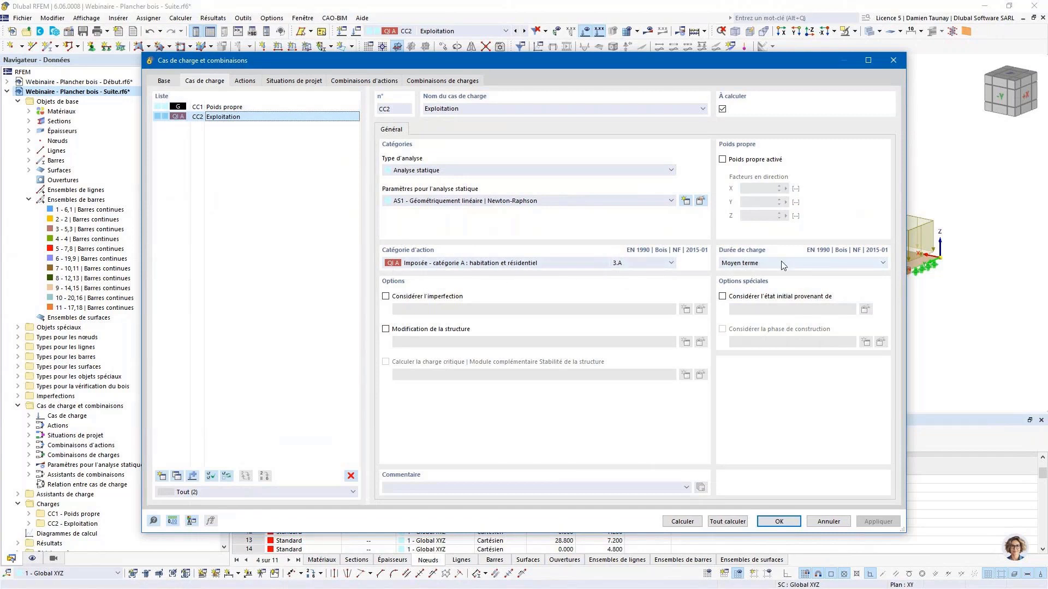
left_click(726, 262)
left_click(692, 242)
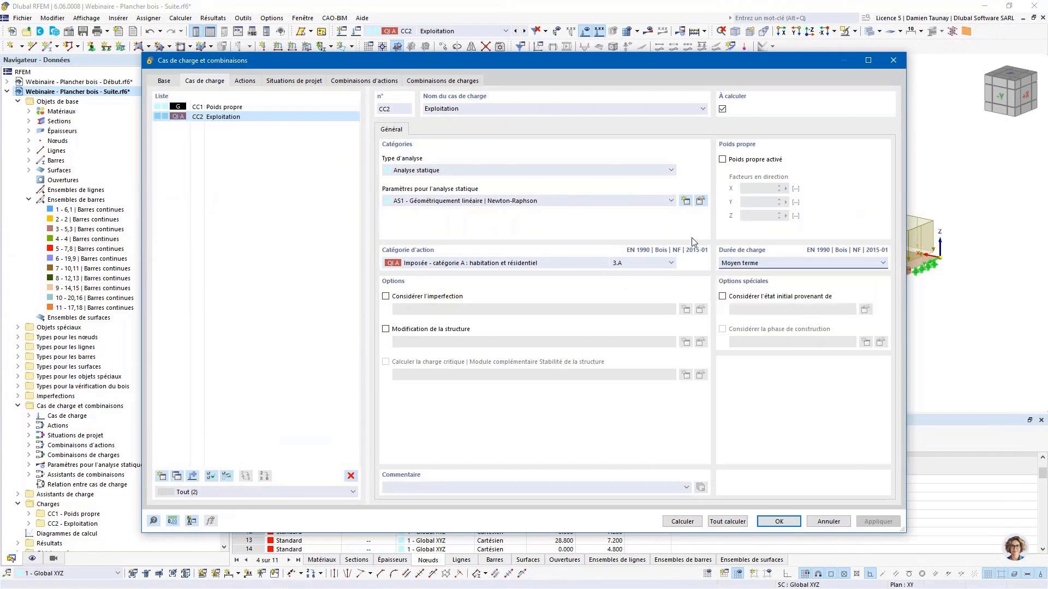
left_click(244, 81)
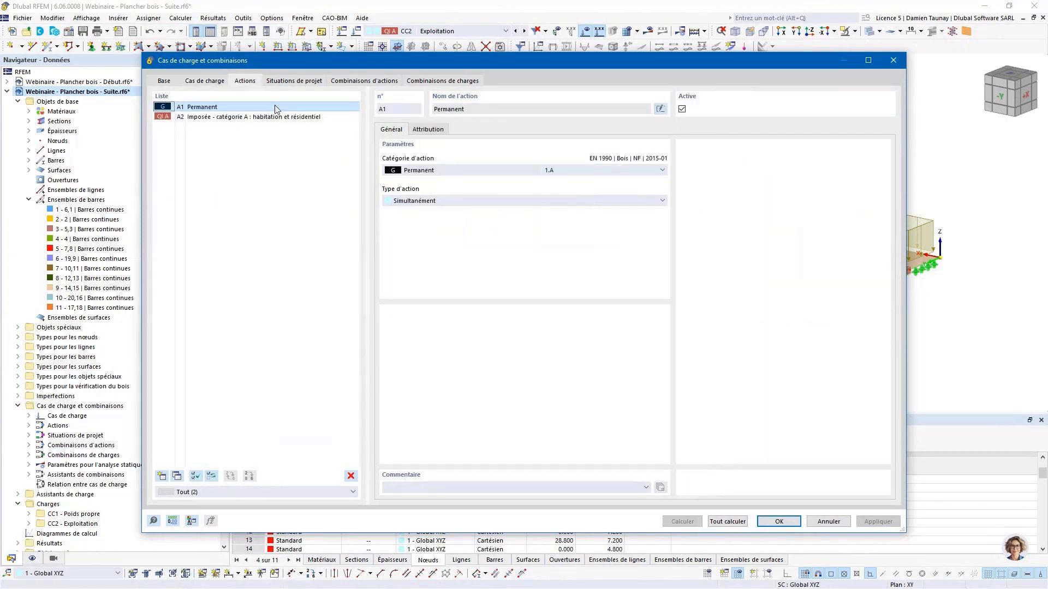
Add a fourth design situation of type ELU (STR/GEO) - Accidentel - Feu - psi-1,1.
left_click(298, 82)
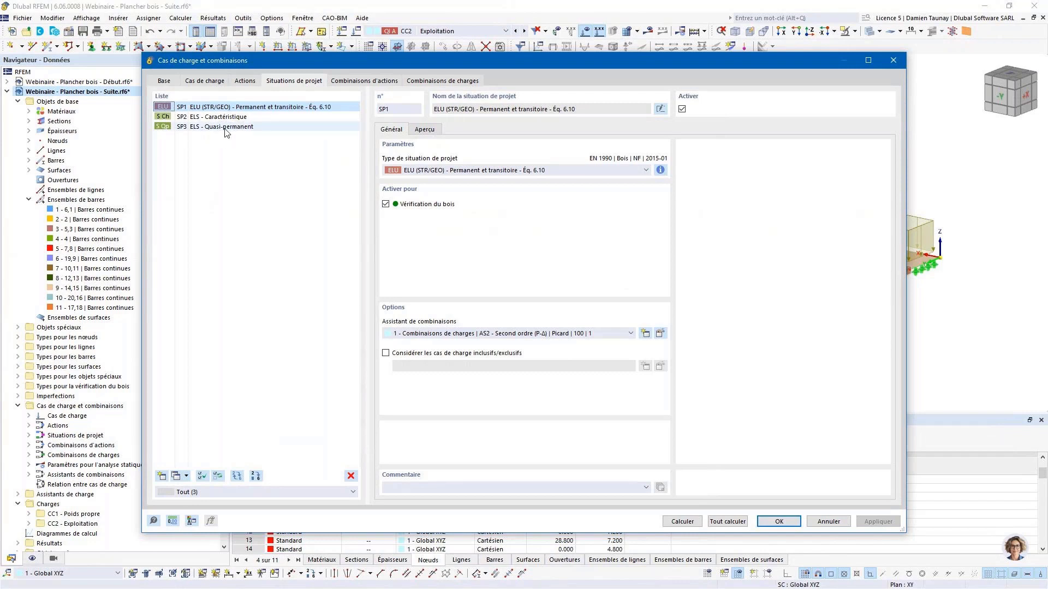
left_click(162, 476)
left_click(426, 170)
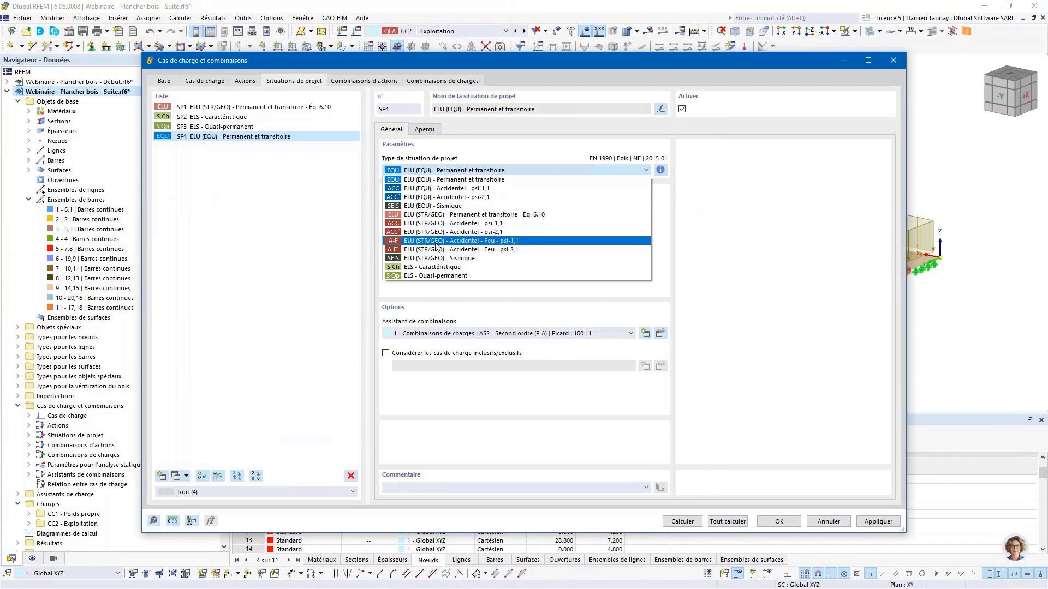
left_click(505, 241)
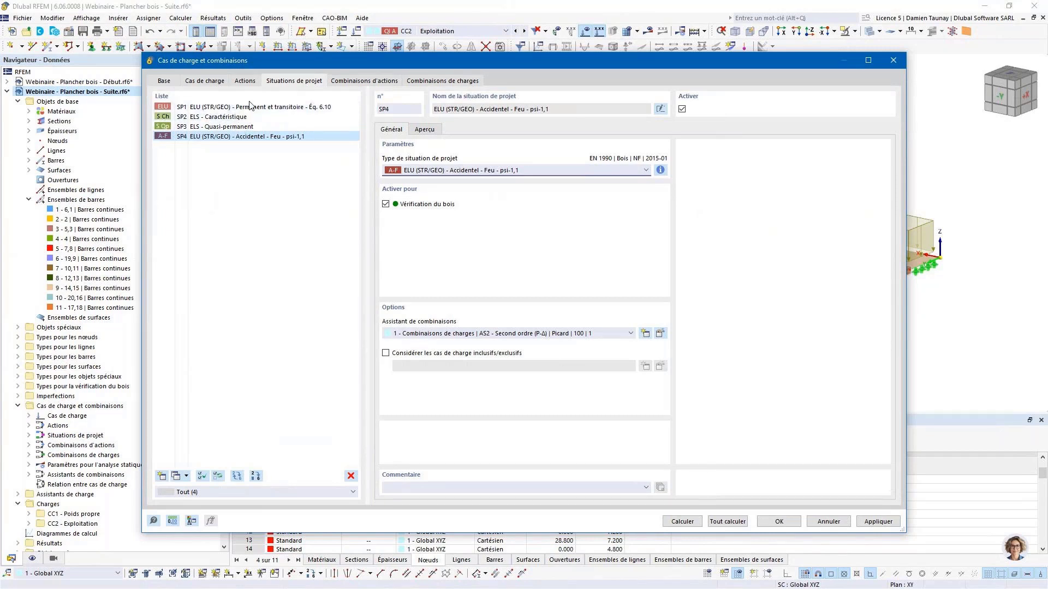
Assign combination wizard 2 with AS1 - Géométriquement linéaire | Newton-Raphson to all design situations SP1 to SP4.
left_click(249, 107)
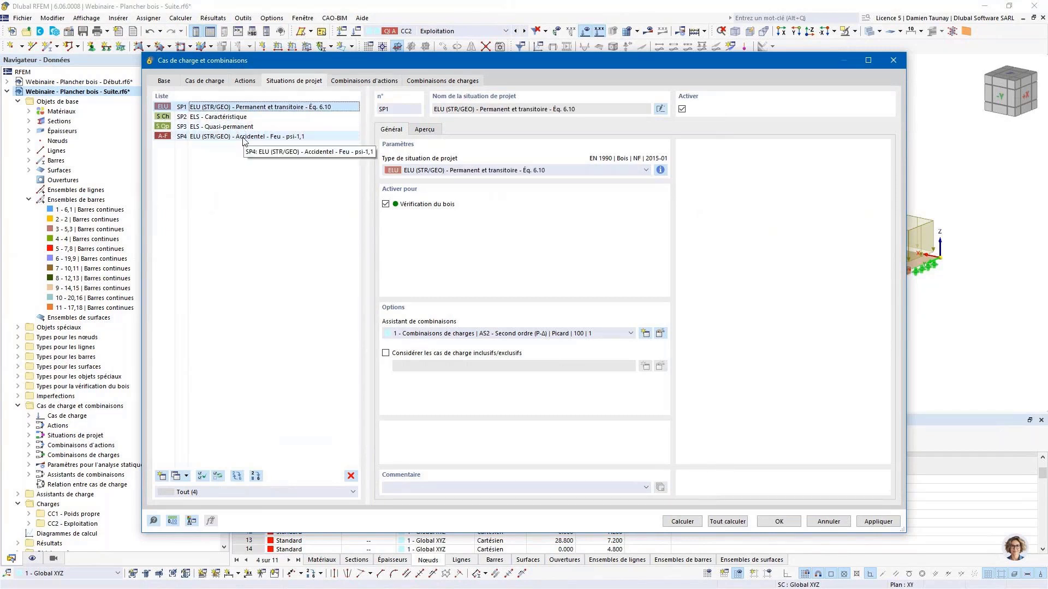
left_click(244, 137, "shift")
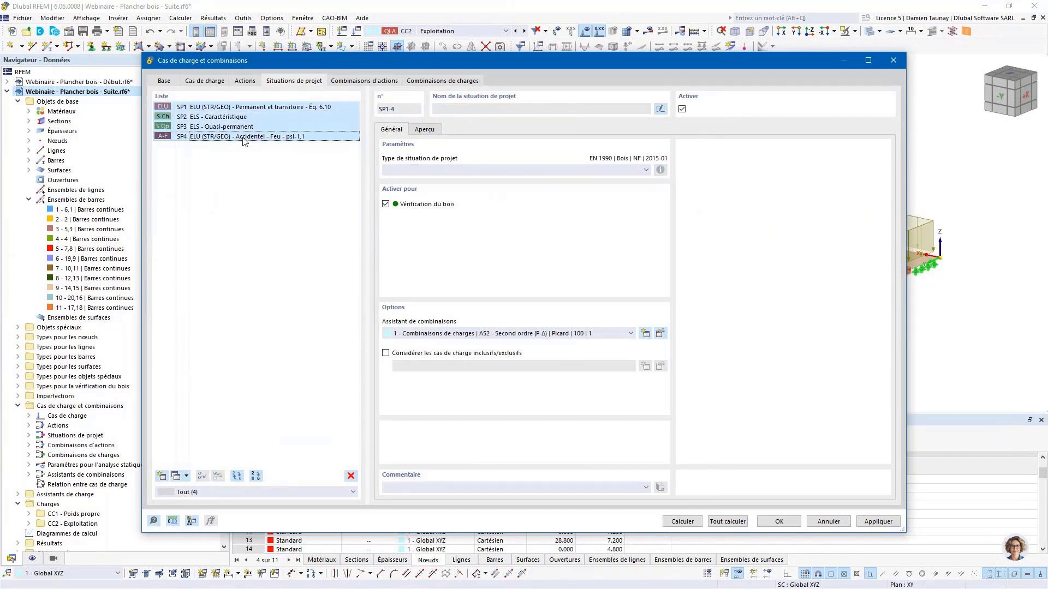
left_click(507, 334)
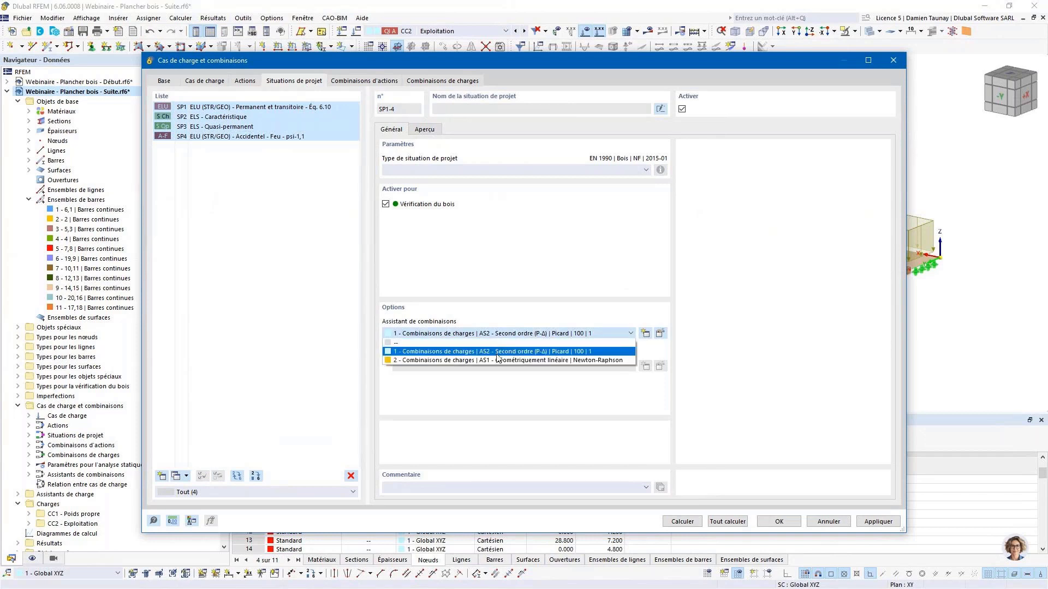
key("Escape")
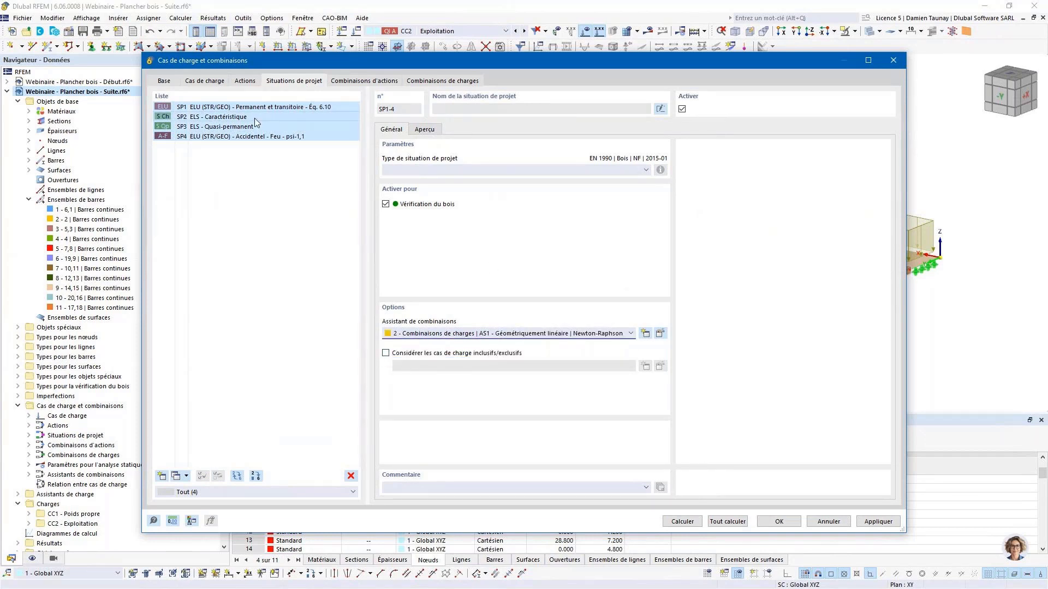
key("Home")
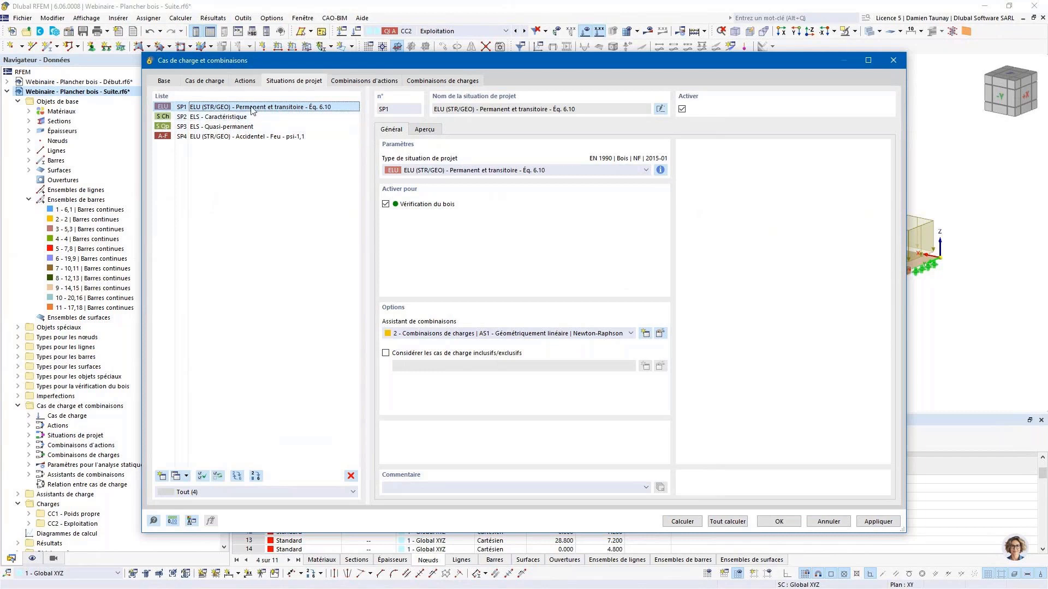
Examine the combination rules of design situations SP2 ELS - Caractéristique and SP3 ELS - Quasi-permanent.
left_click(236, 119)
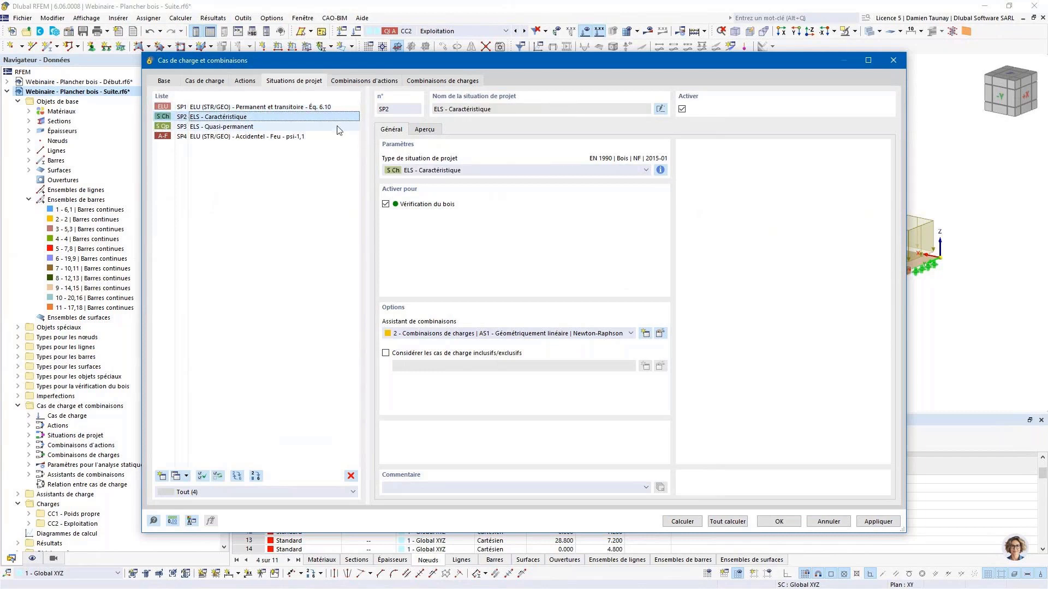
left_click(660, 171)
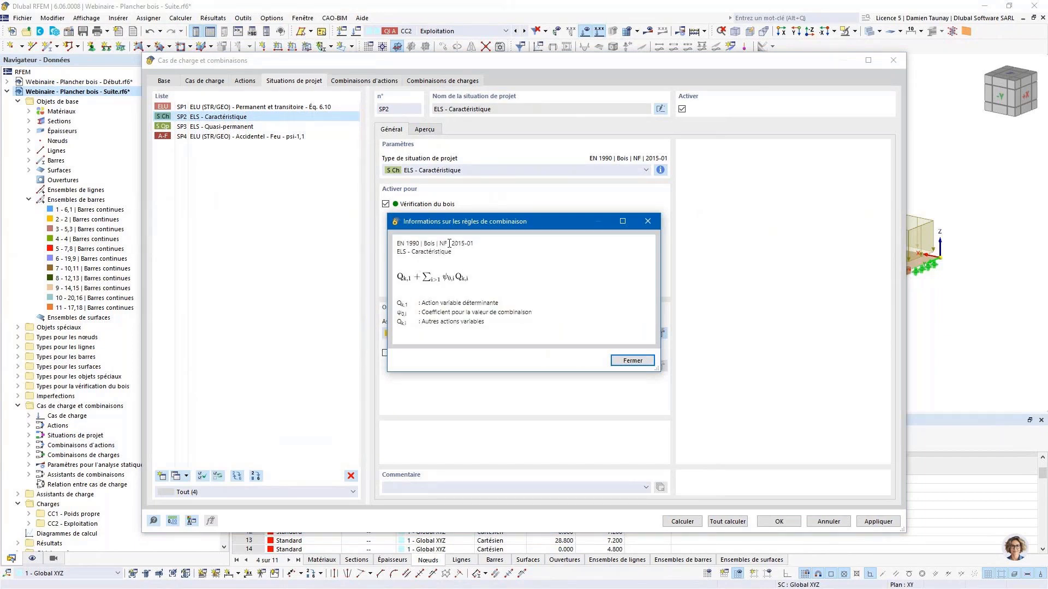
left_click(647, 223)
left_click(277, 127)
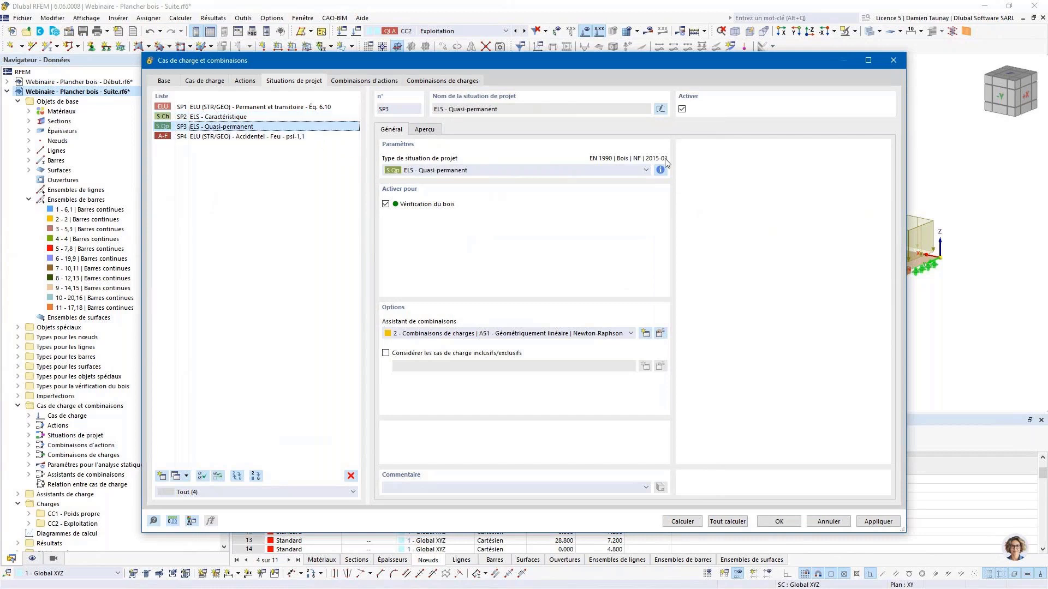
left_click(660, 170)
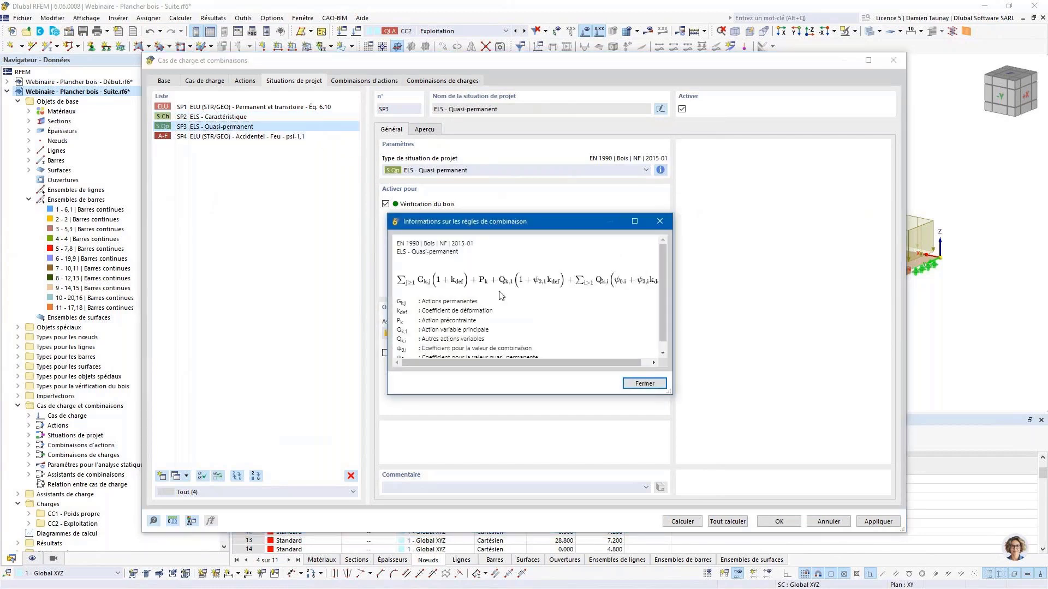
left_click(660, 221)
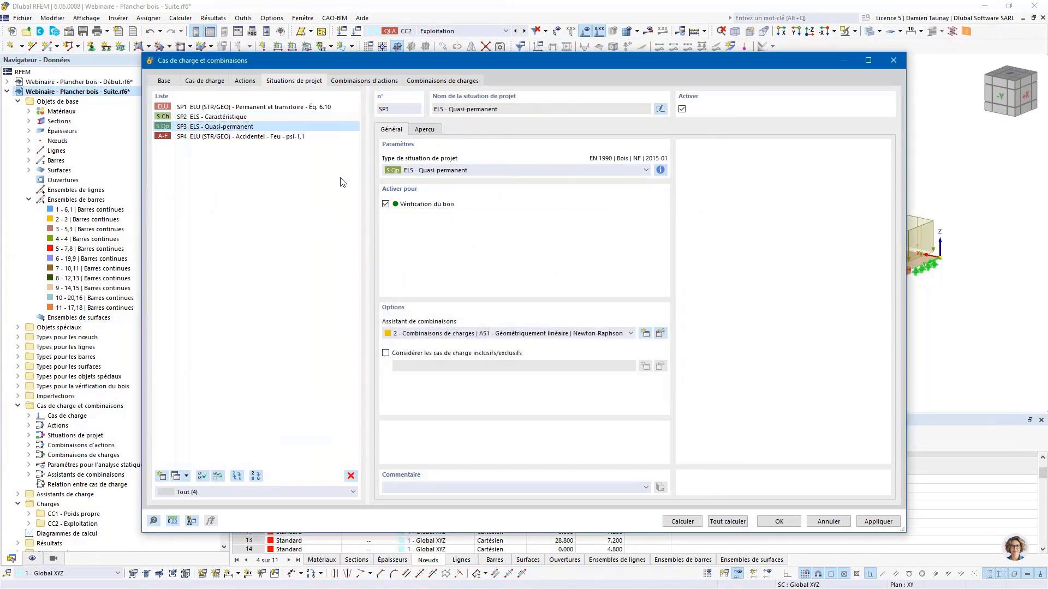
Generate the load combinations from the design situations, review them and accept the load case and combination settings.
left_click(358, 85)
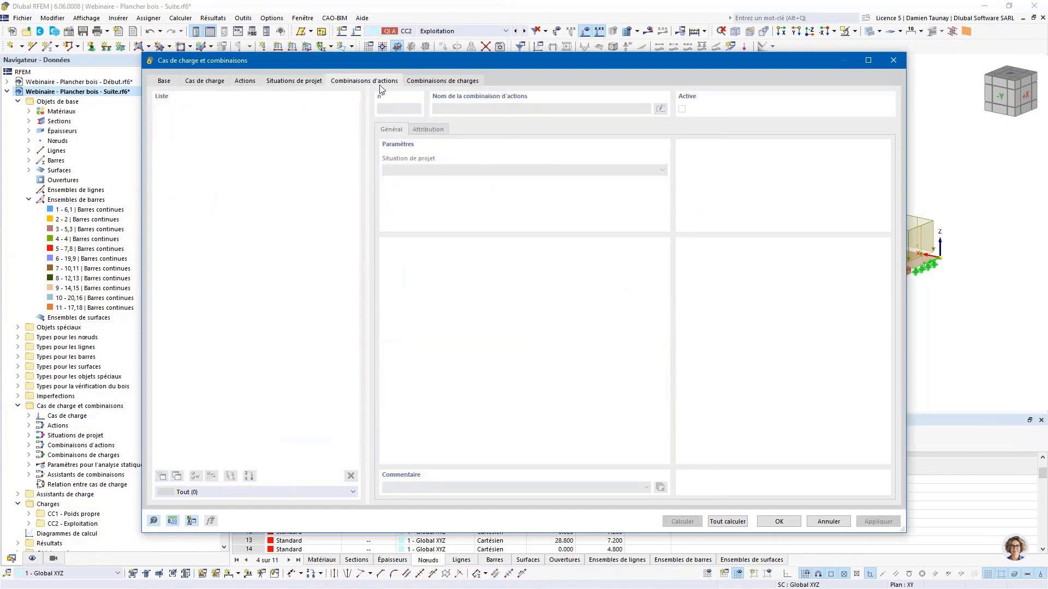
left_click(434, 82)
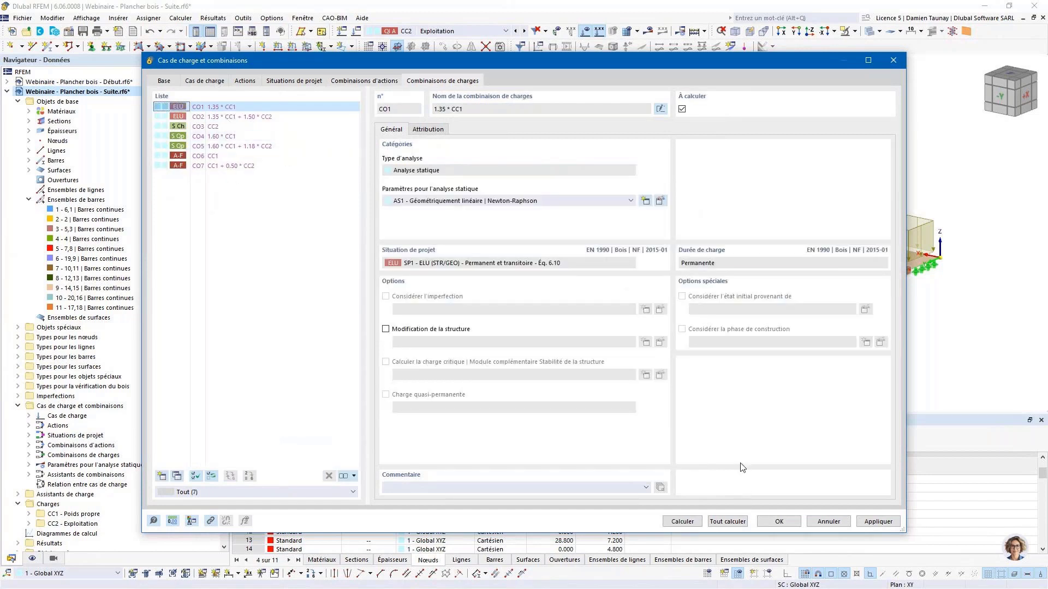
left_click(774, 521)
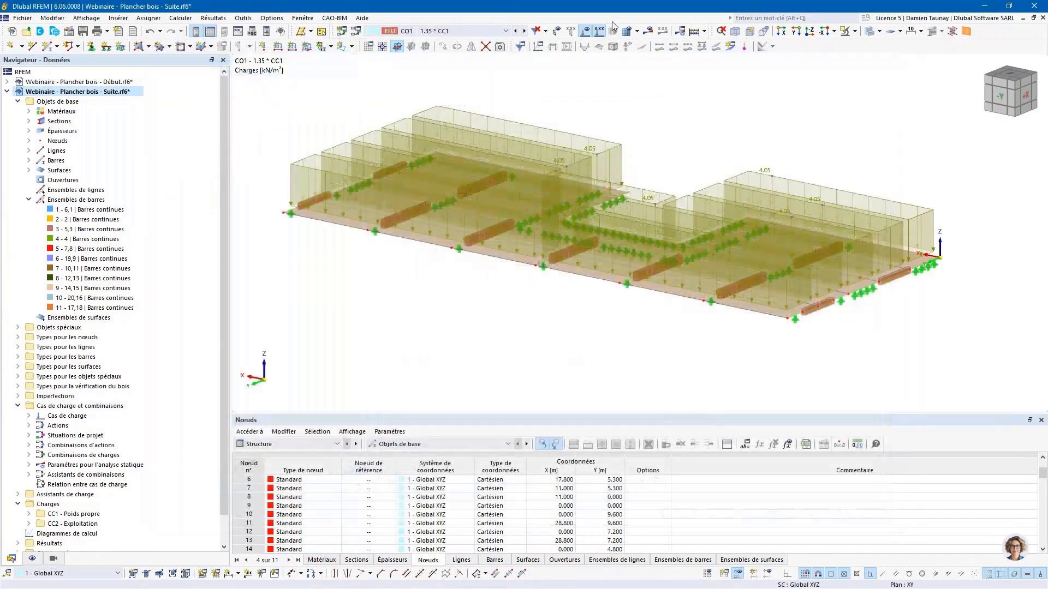
Hide the loads in the model view and examine the floor's panels, beams and supports.
left_click(585, 34)
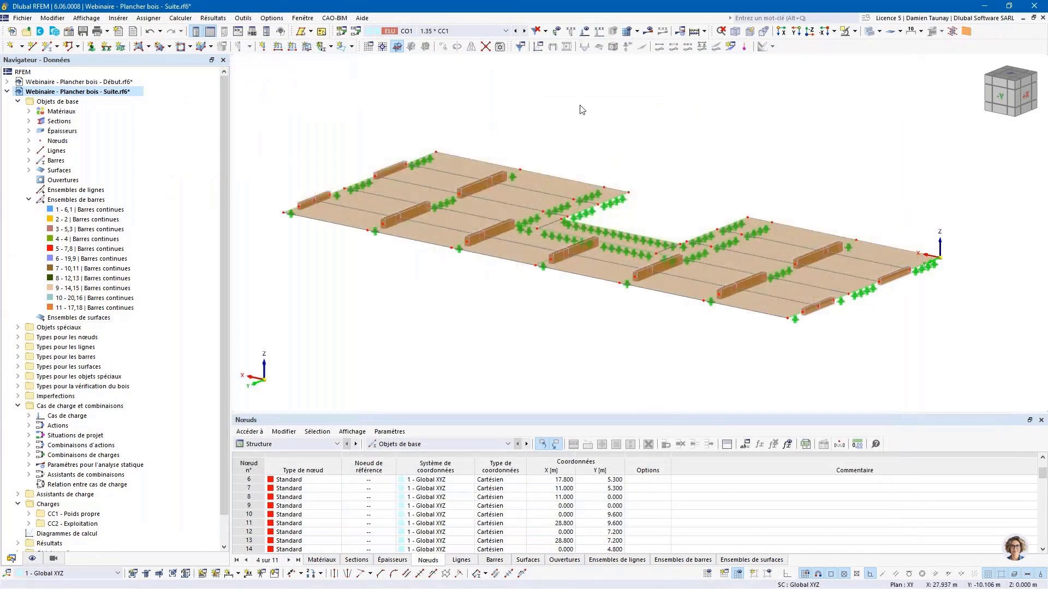
middle_click_drag(576, 98, 598, 115, "ctrl")
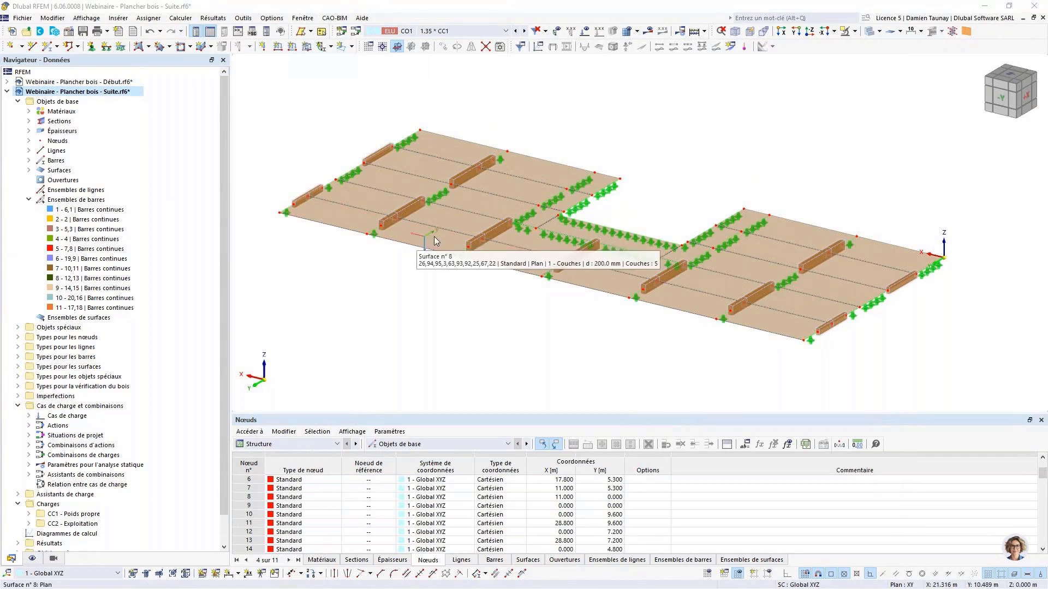
middle_click_drag(561, 354, 542, 336, "ctrl")
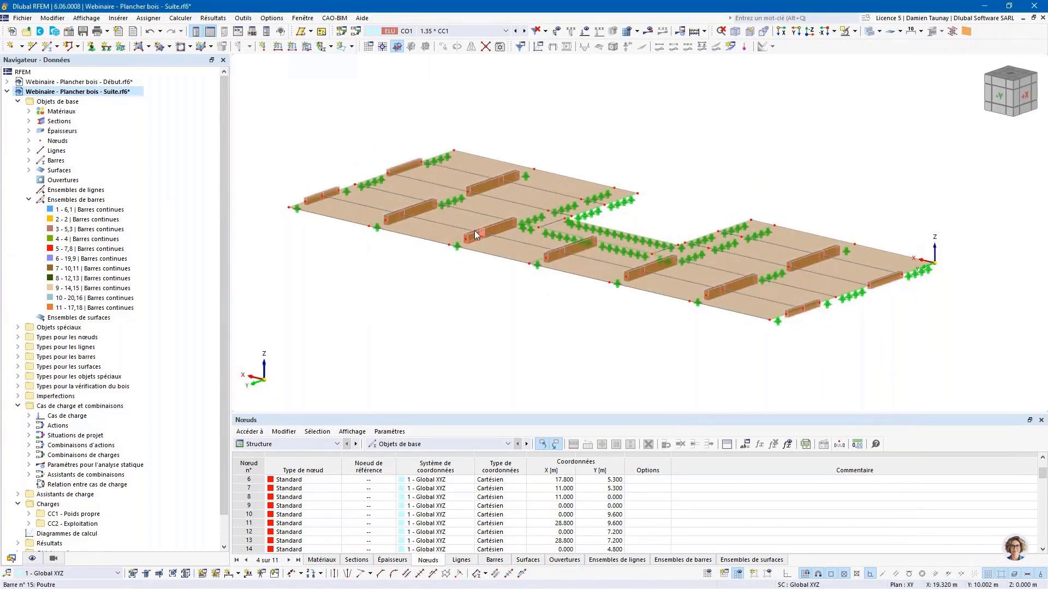
scroll(475, 231, "up", 4)
scroll(427, 261, "down", 4)
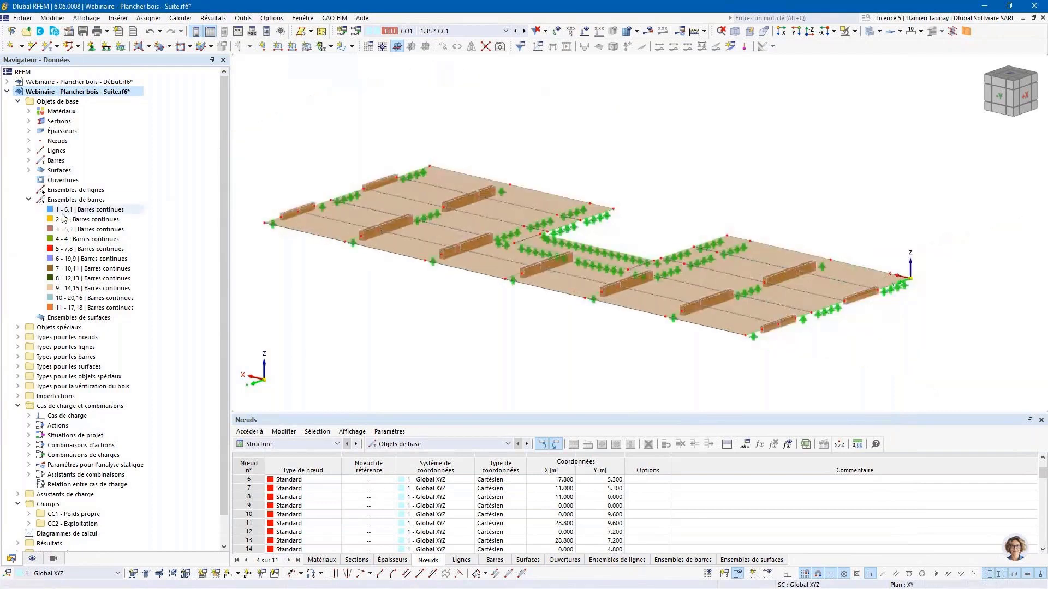
Activate the timber design properties for all member sets 1 to 11.
left_click(84, 210)
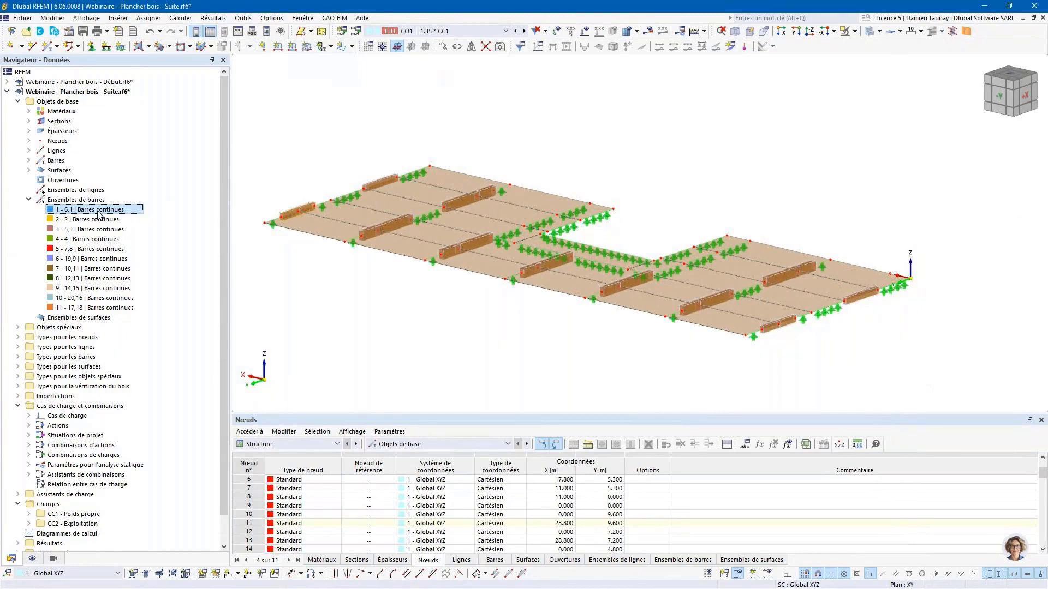
double_click(99, 215)
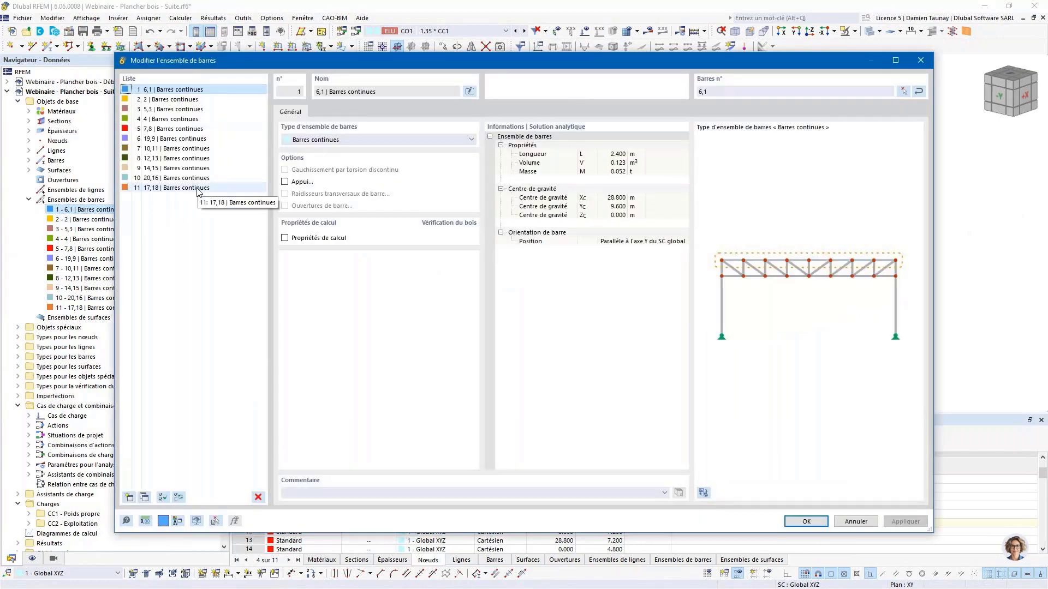
left_click(197, 189, "shift")
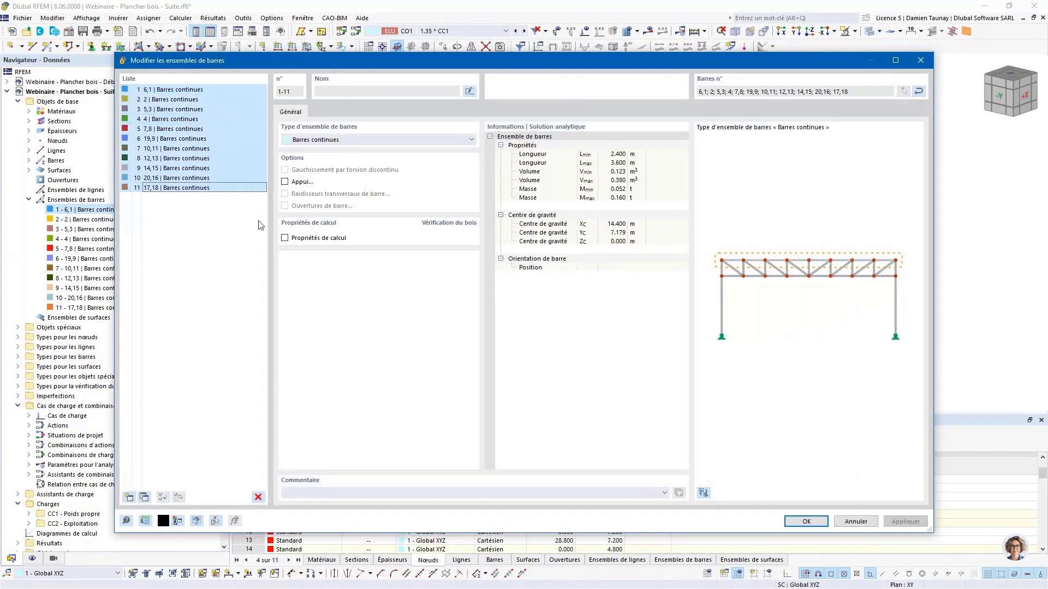
left_click(284, 238)
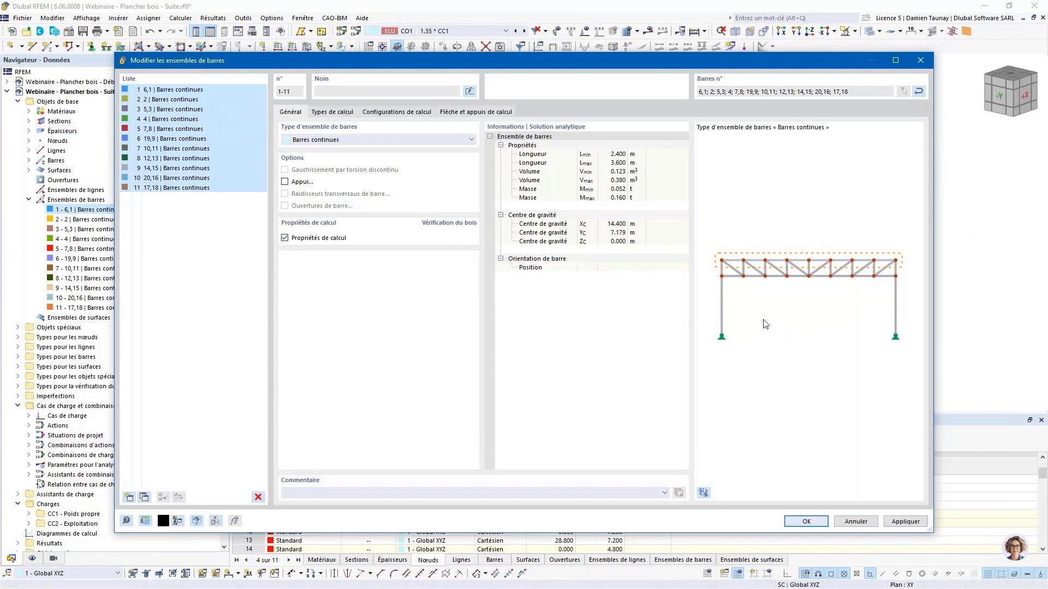
Open a new effective lengths definition for member sets 1-11 and examine its flexural buckling and lateral-torsional buckling options.
left_click(333, 112)
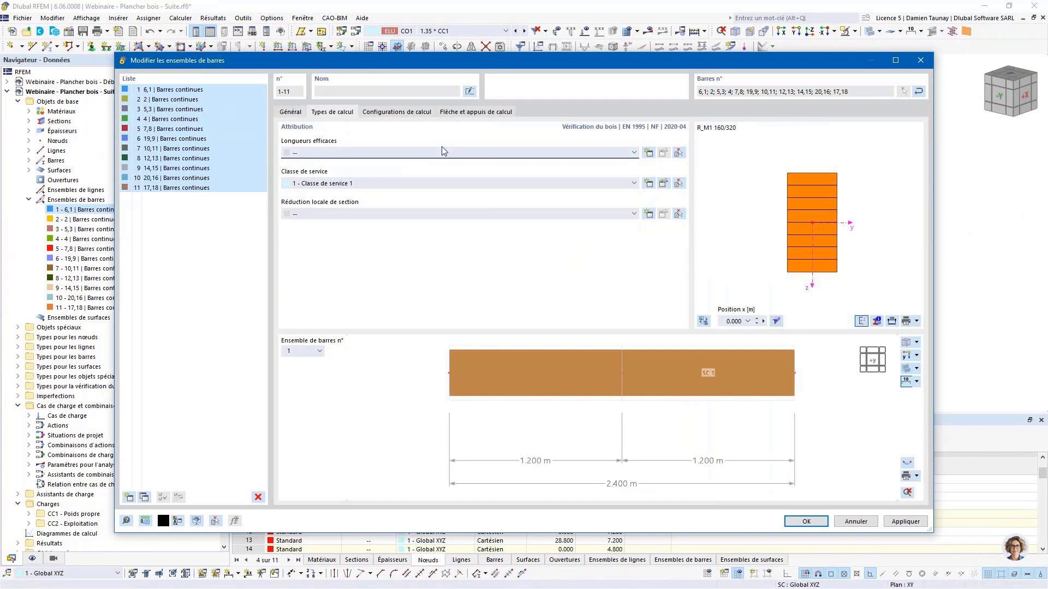
left_click(648, 153)
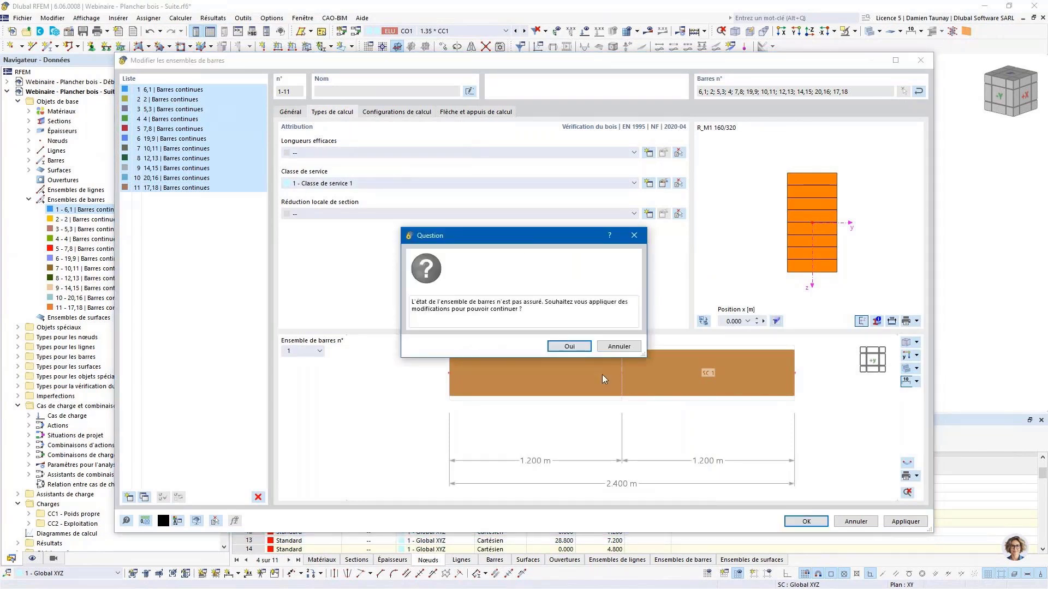
left_click(579, 346)
left_click(569, 362)
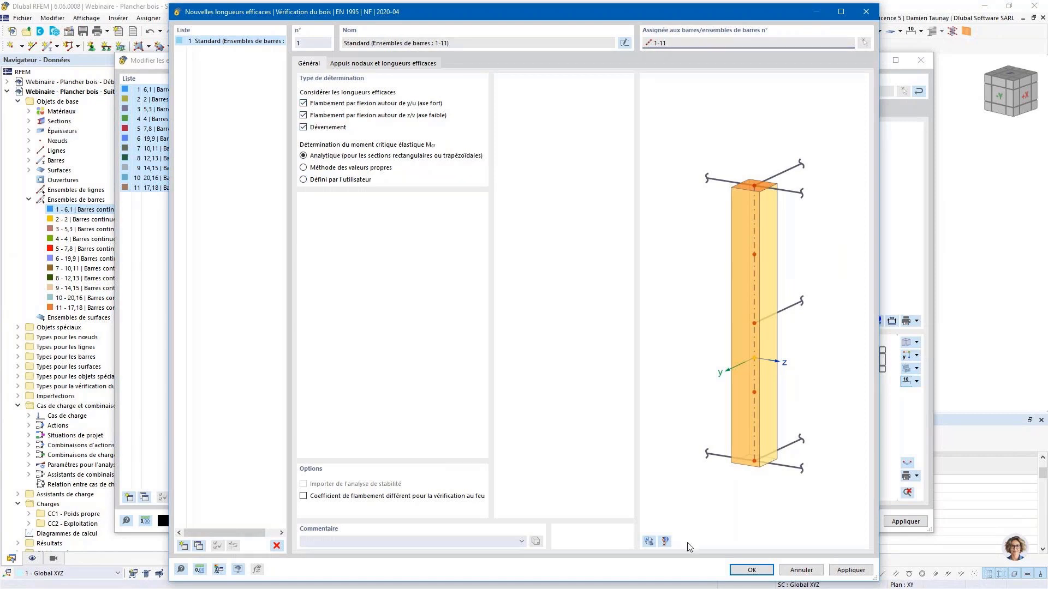
left_click(751, 570)
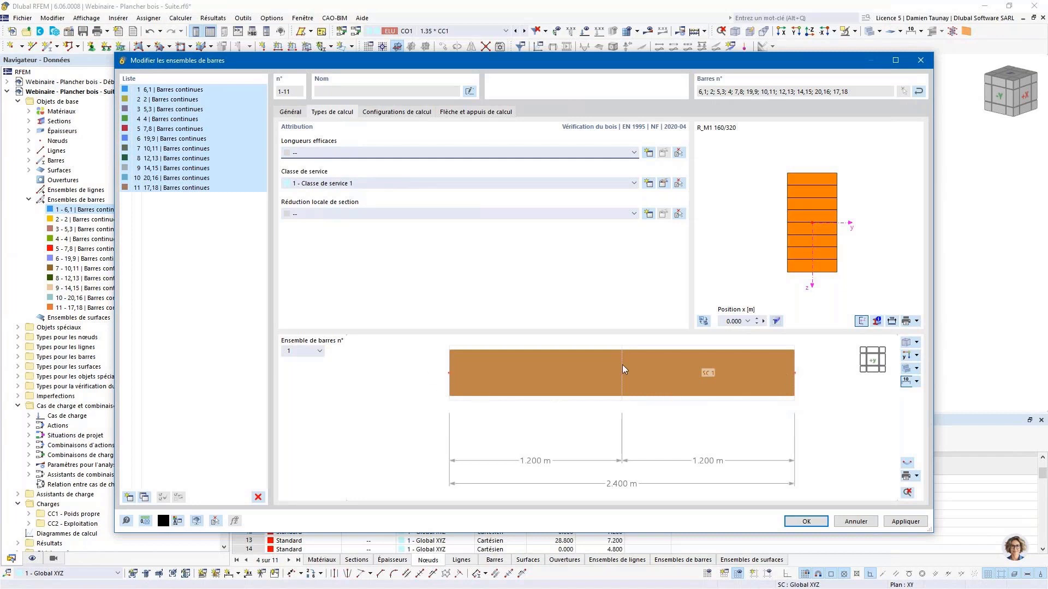
Review the ELU, ELS and fire resistance design configurations of the member sets and the choices available for ELU.
left_click(405, 115)
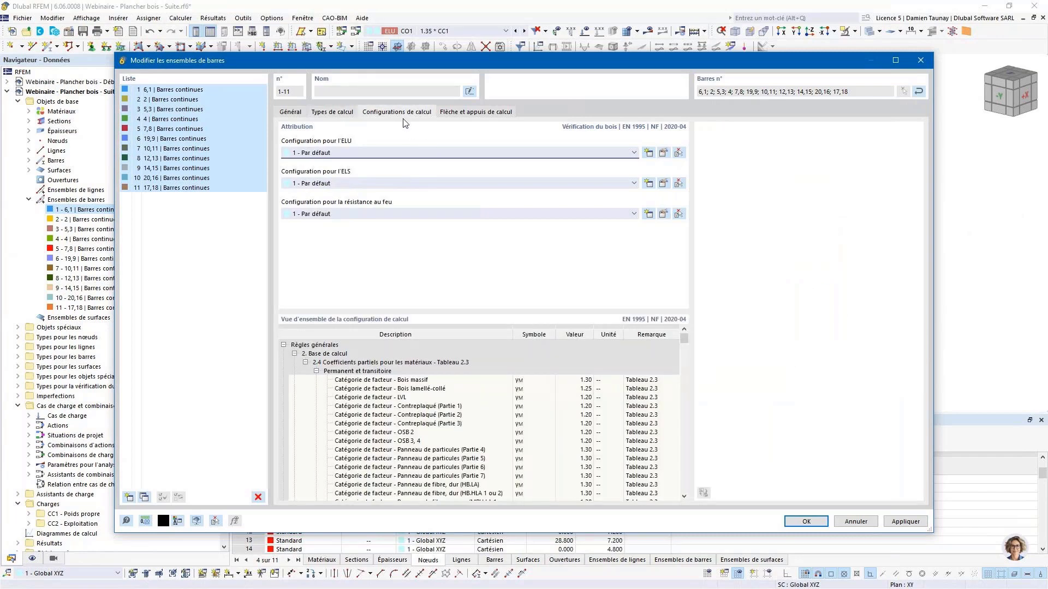
left_click(396, 155)
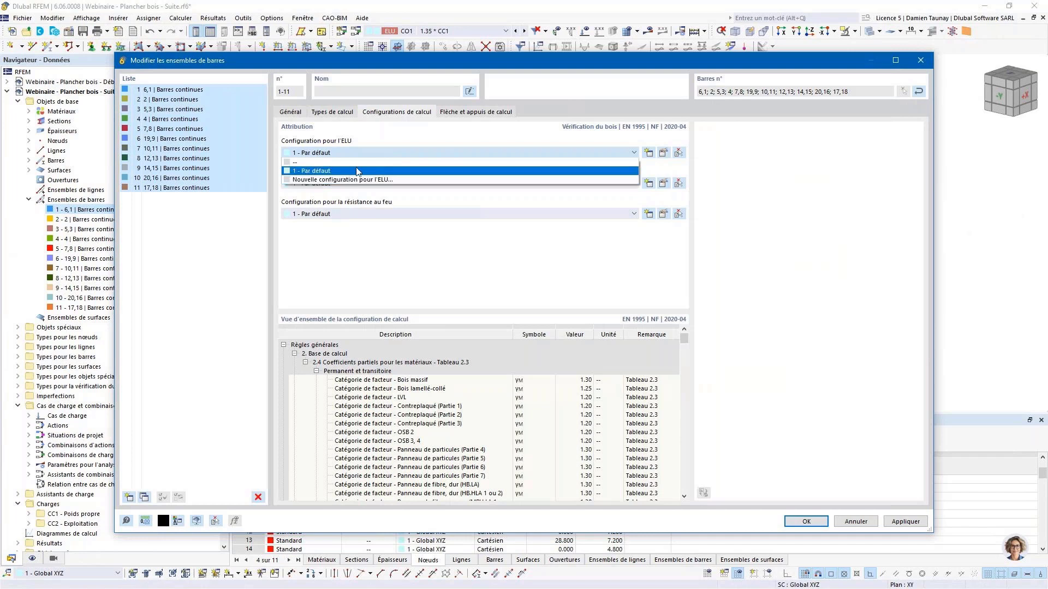
left_click(362, 153)
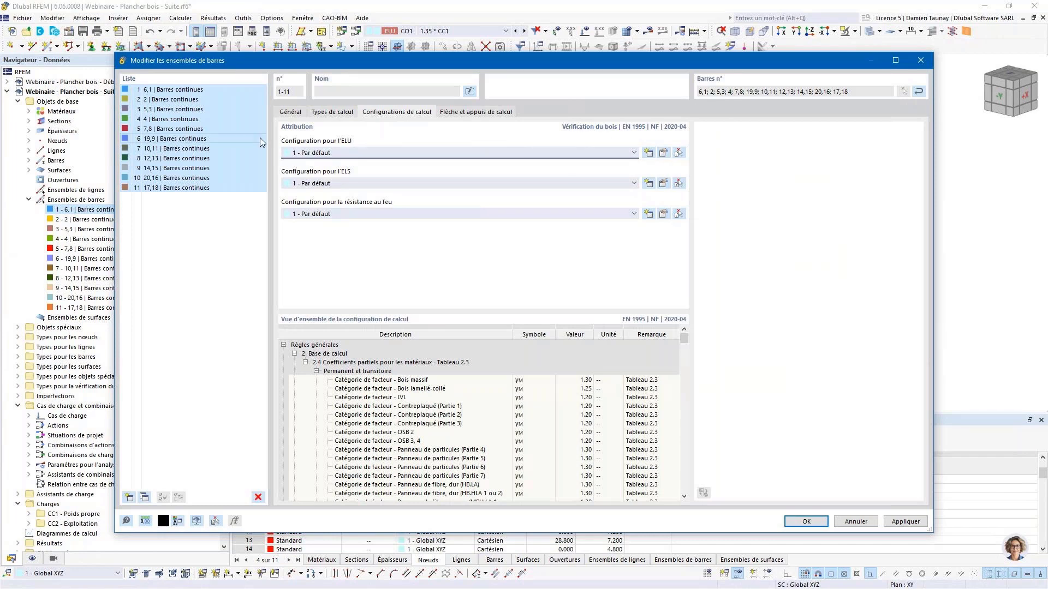
Disable the stability analysis in the default ELU configuration, and review its surface limit values and the standard's material factors.
left_click(662, 154)
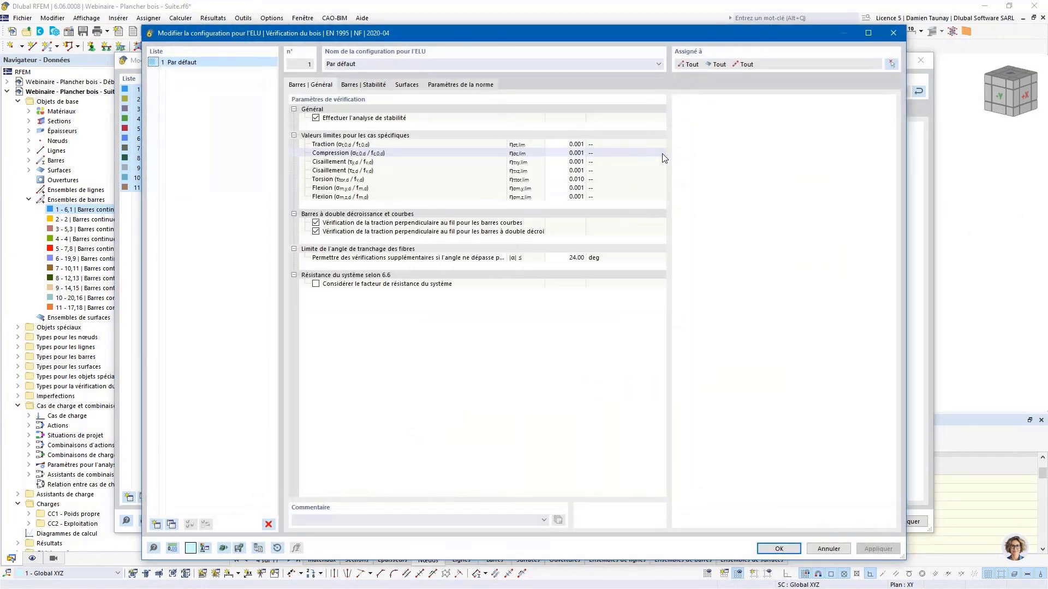
left_click(316, 122)
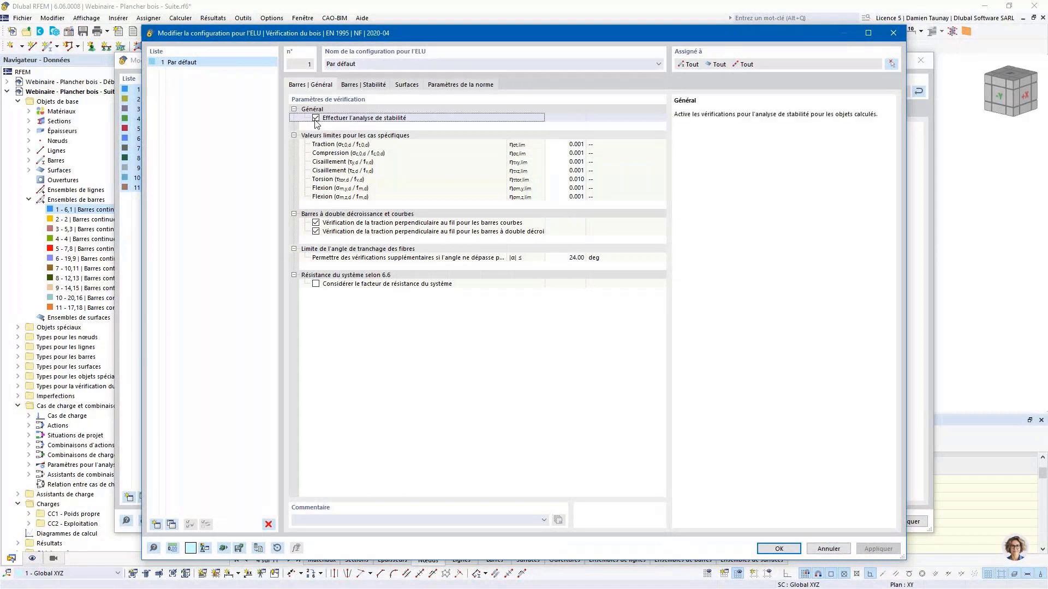
left_click(315, 119)
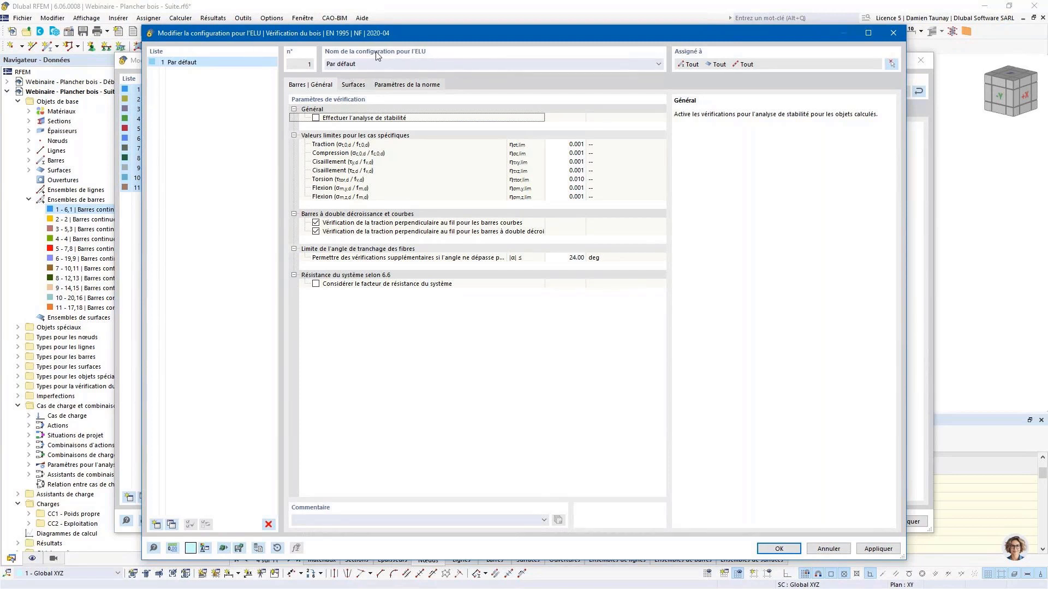
left_click(351, 86)
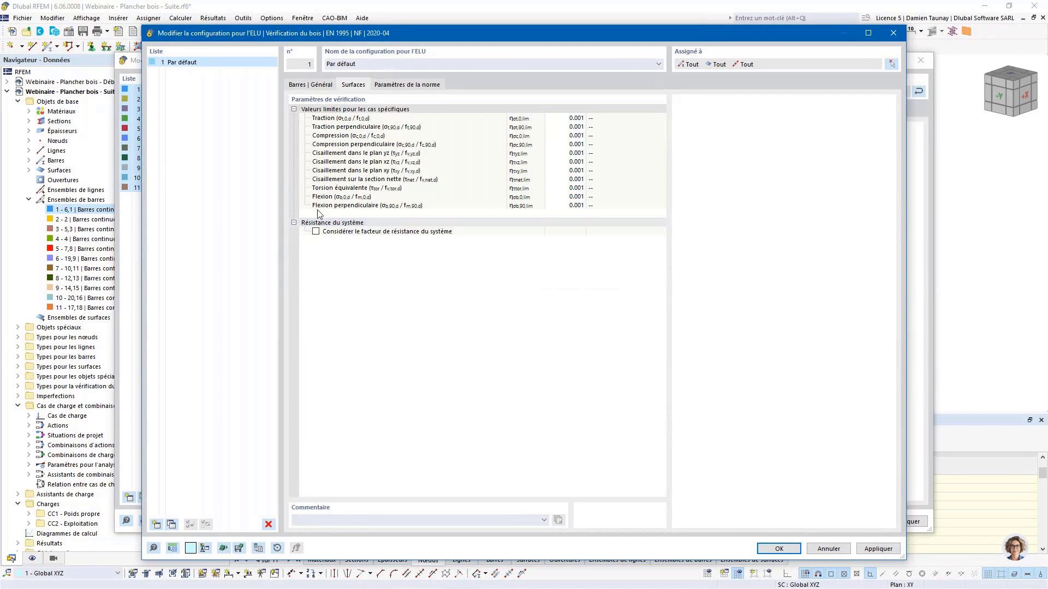
left_click(407, 86)
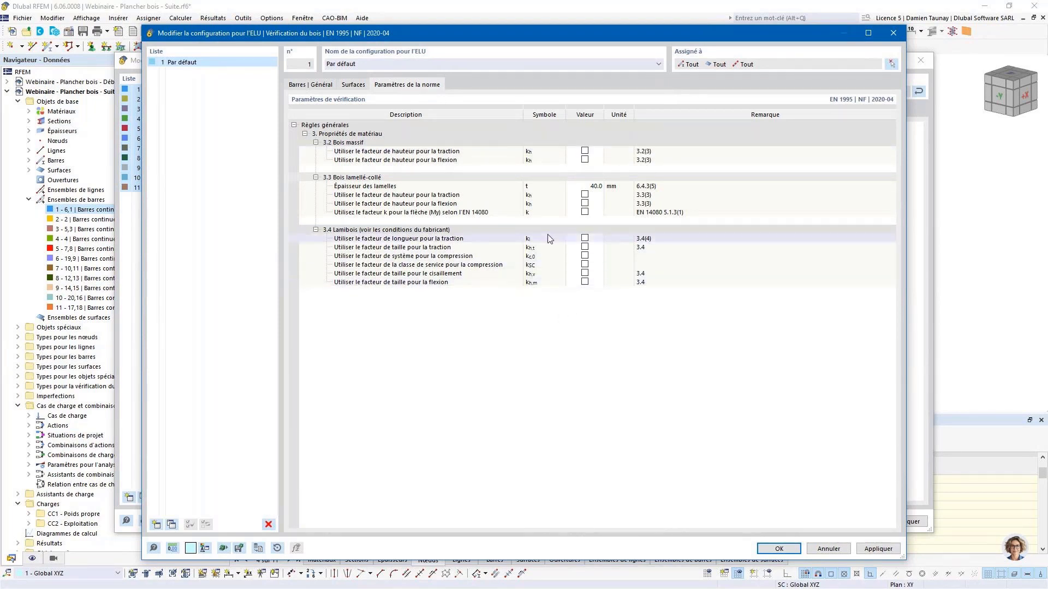
mouse_move(555, 270)
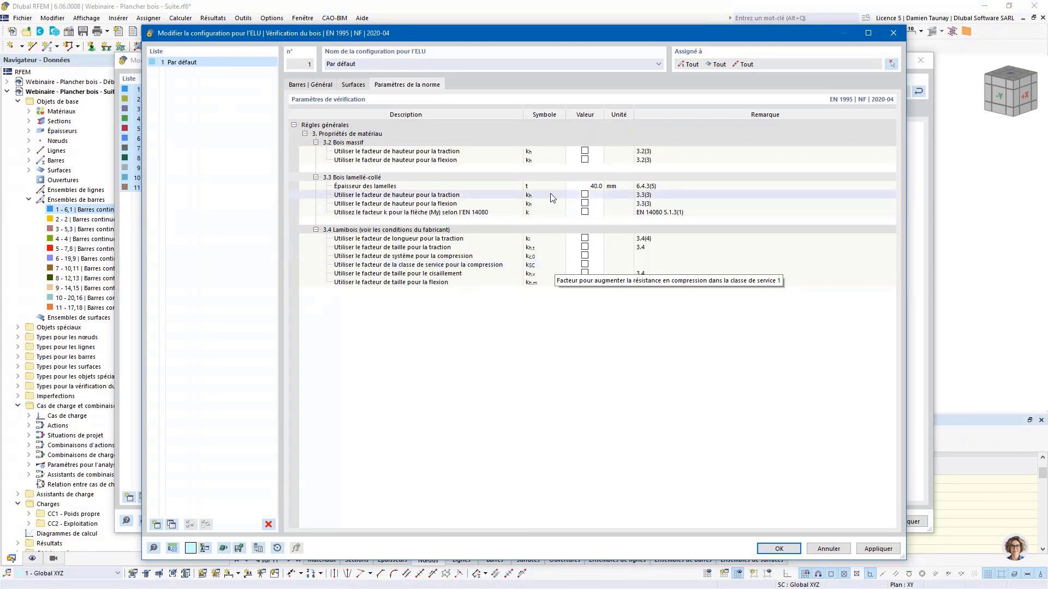
mouse_move(551, 197)
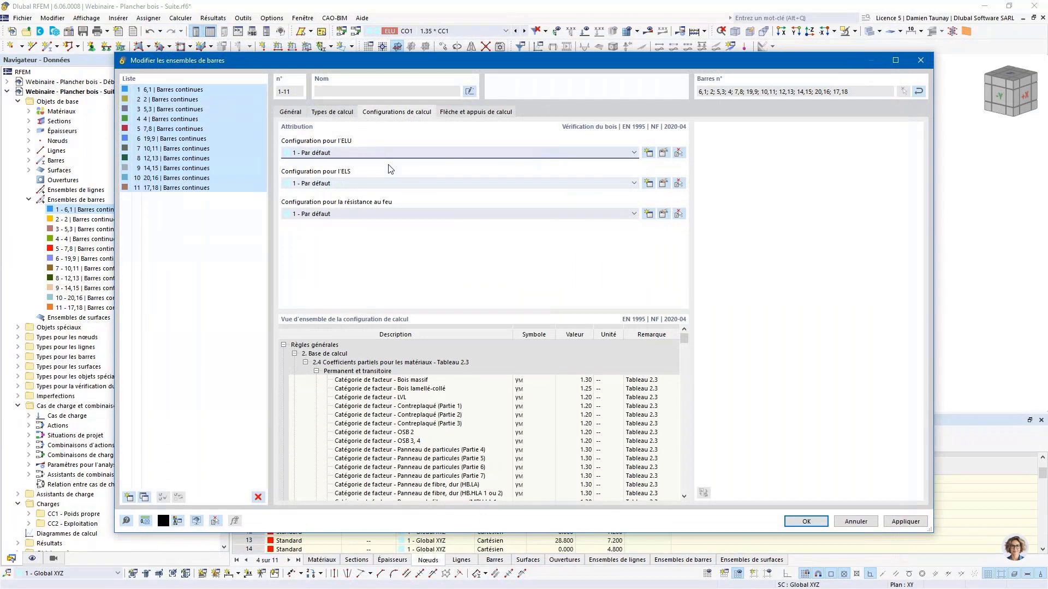
Review the deflection and vibration limits for members and surfaces in the default ELS configuration.
left_click(662, 184)
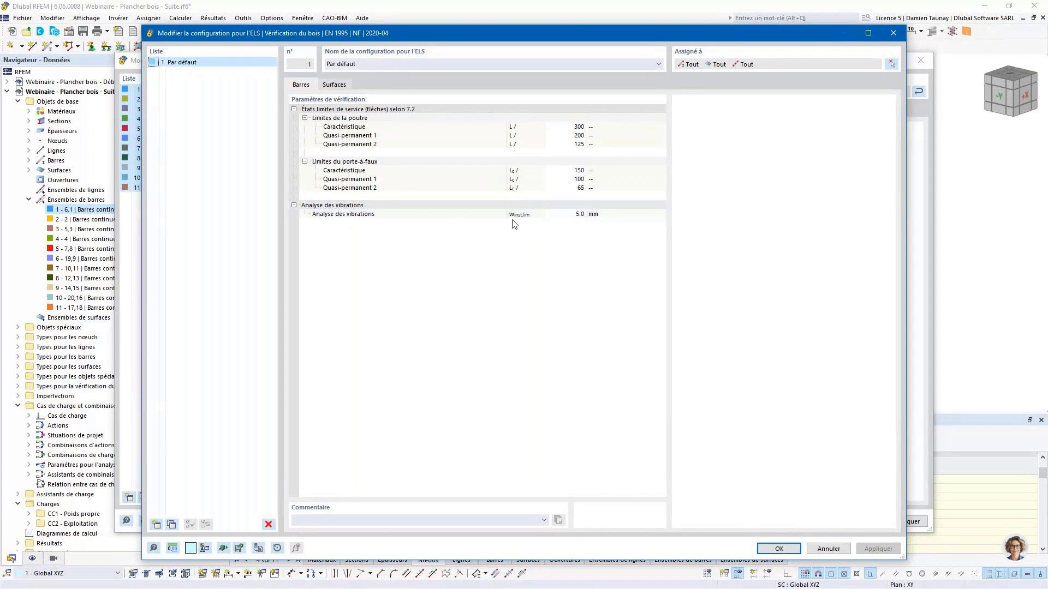
left_click(578, 214)
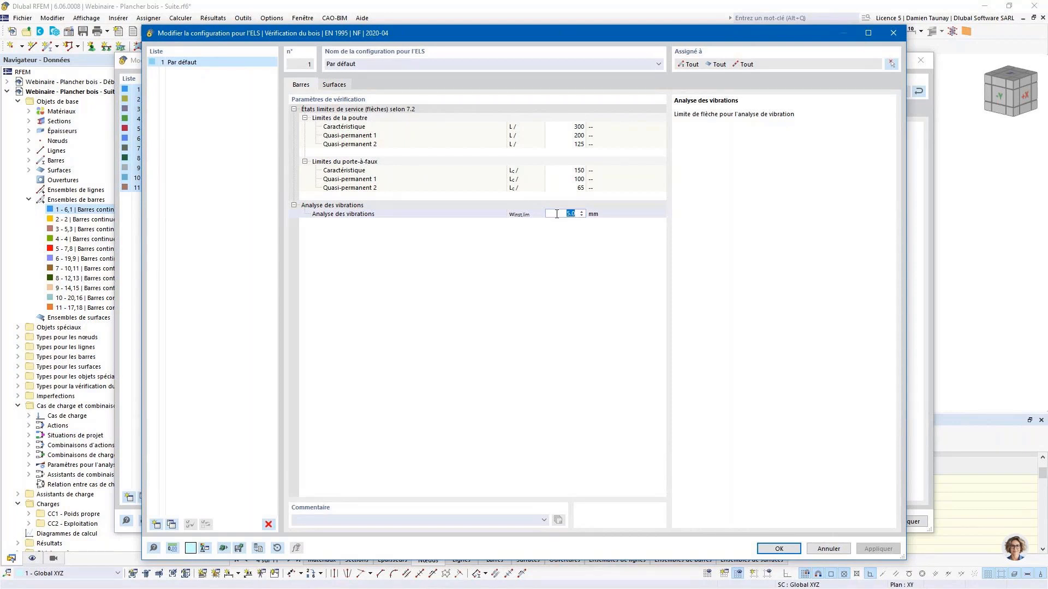
left_click(333, 85)
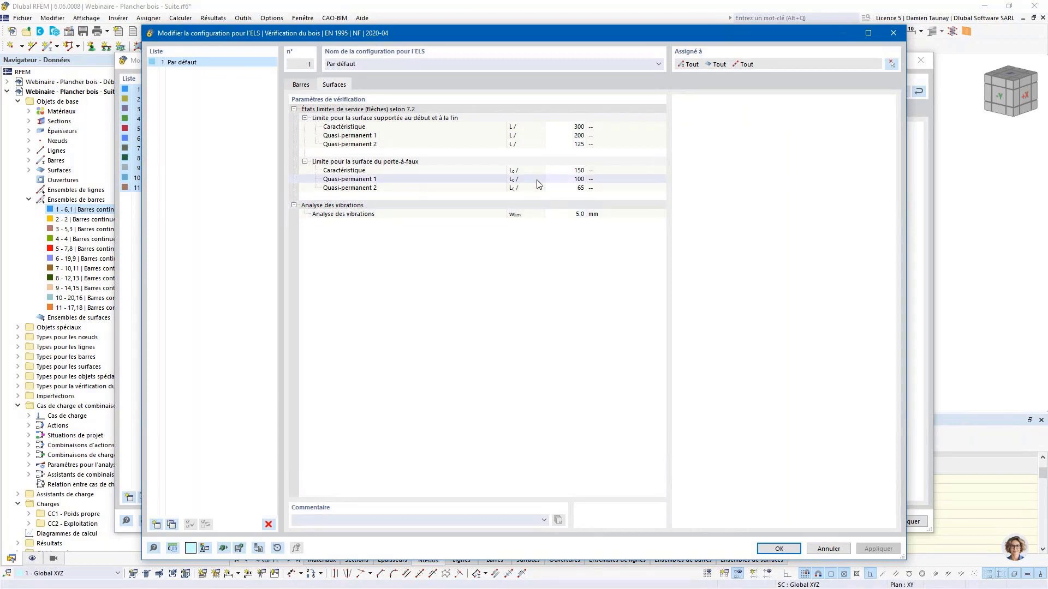
left_click(778, 549)
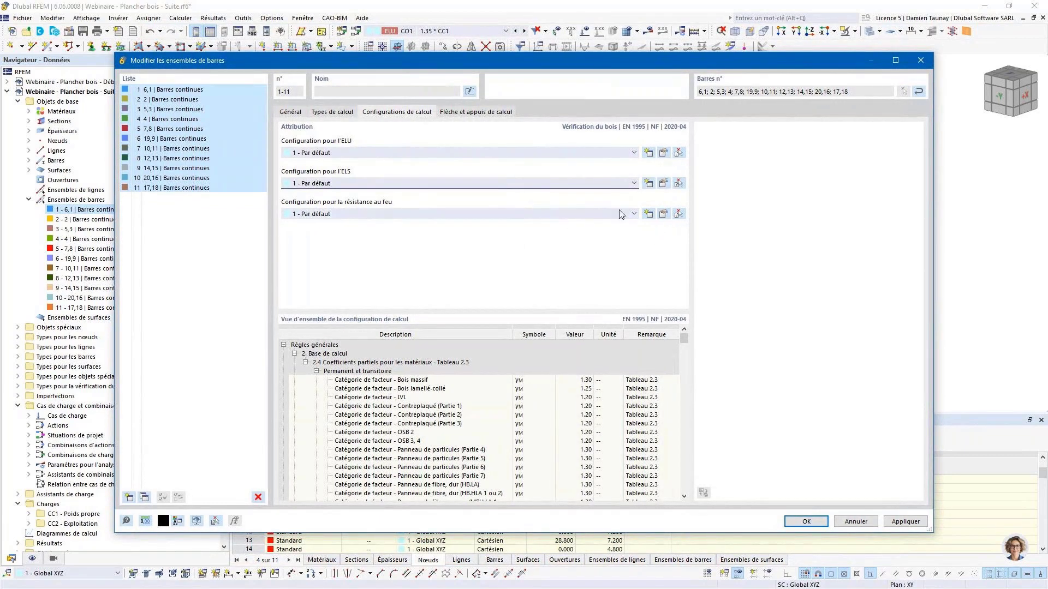
In the default fire resistance configuration, exclude the members' top face (-z) from fire exposure and set the required resistance time to 60 min.
left_click(664, 214)
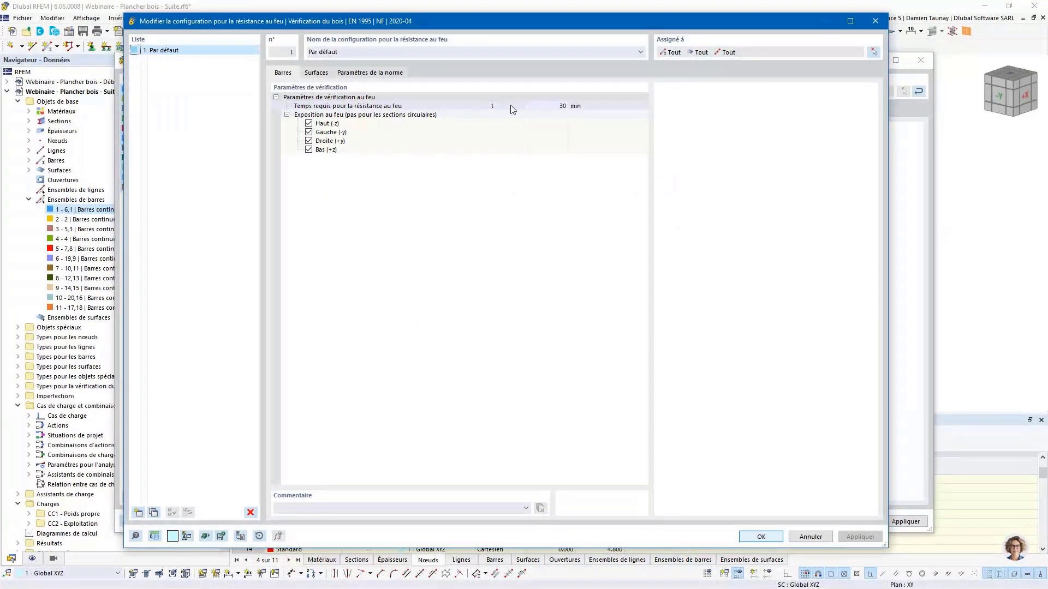
left_click(309, 124)
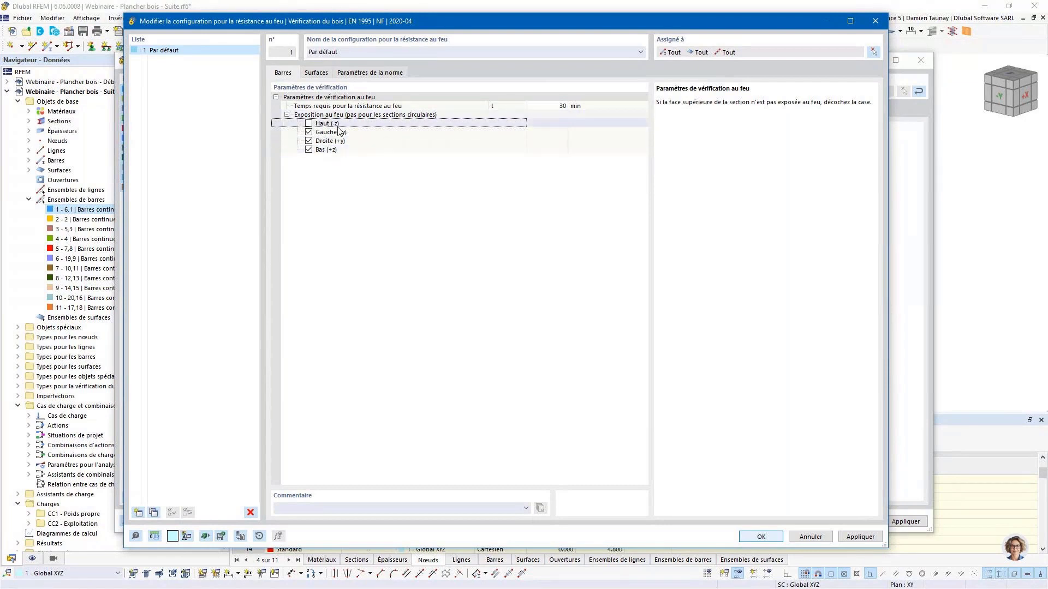
left_click(556, 106)
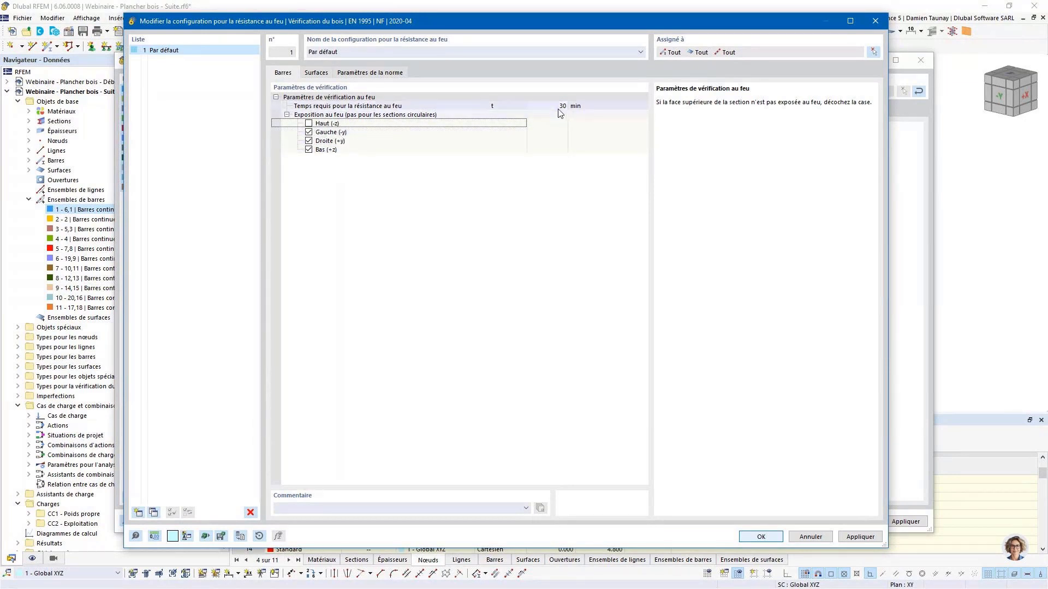
type("60")
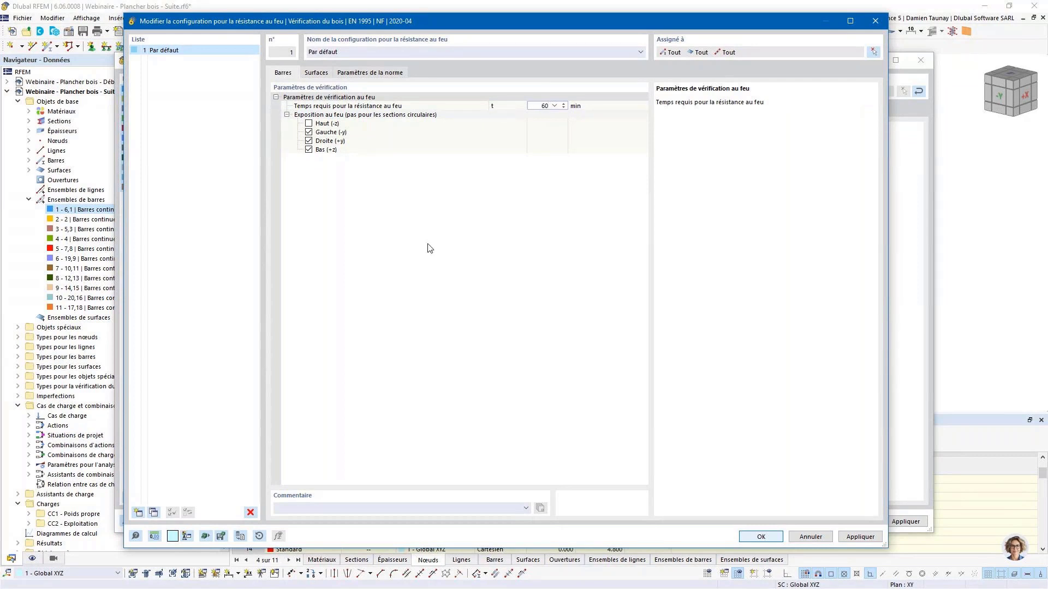
key("Return")
left_click(360, 75)
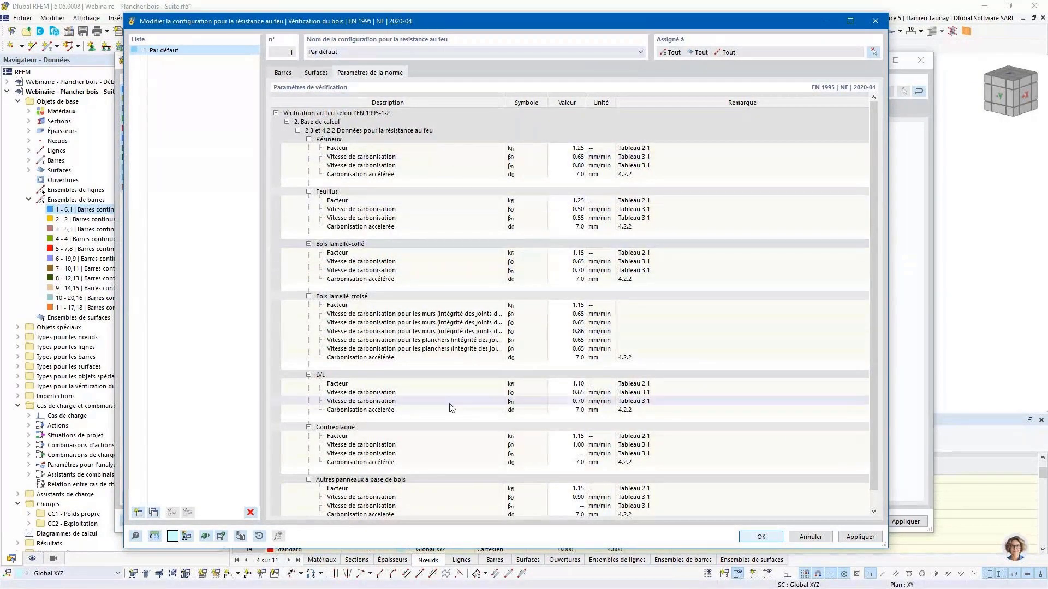
left_click(760, 537)
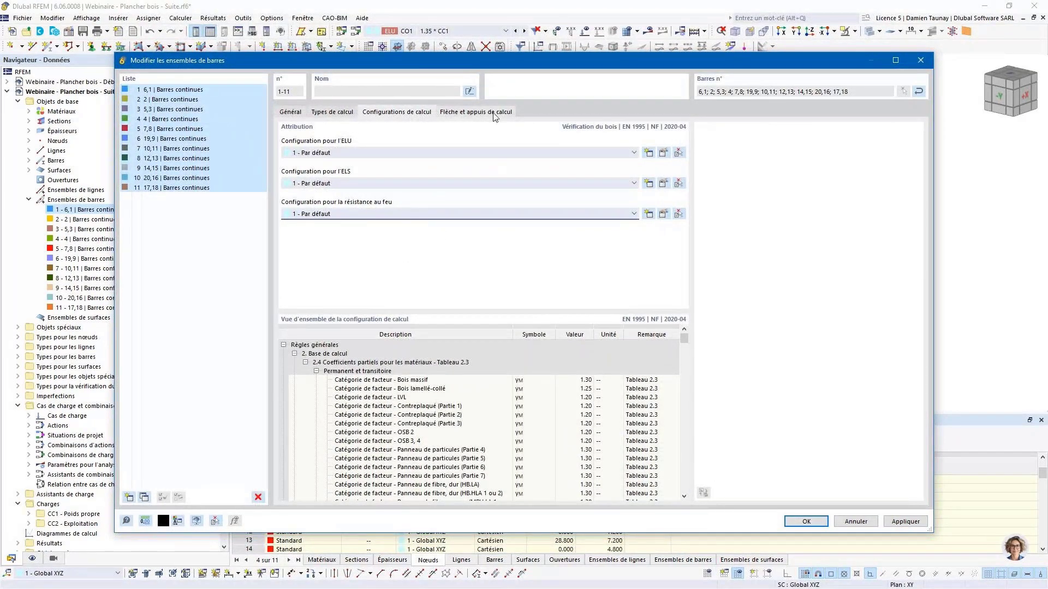
Examine the deflection and design support settings of individual member sets, ending with all sets 1 to 11 selected.
left_click(462, 113)
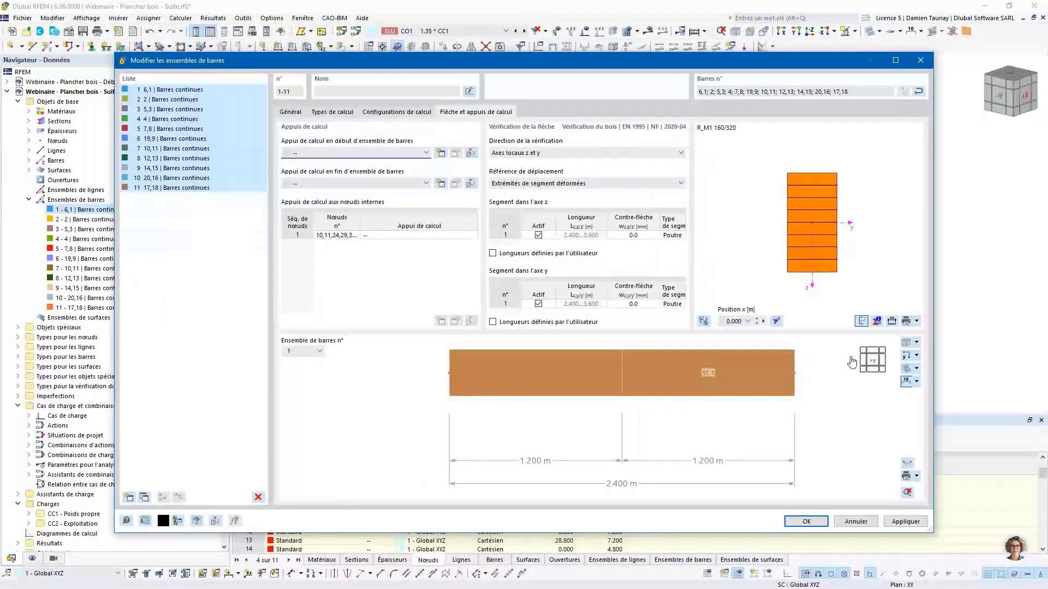
left_click(169, 90)
left_click(168, 101)
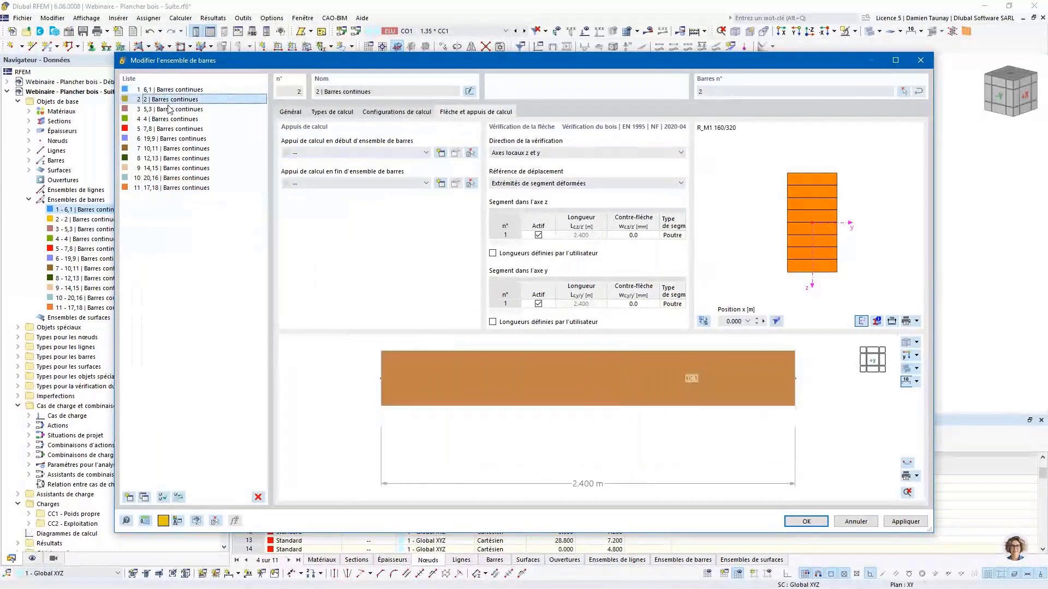
left_click(170, 129)
left_click(169, 149)
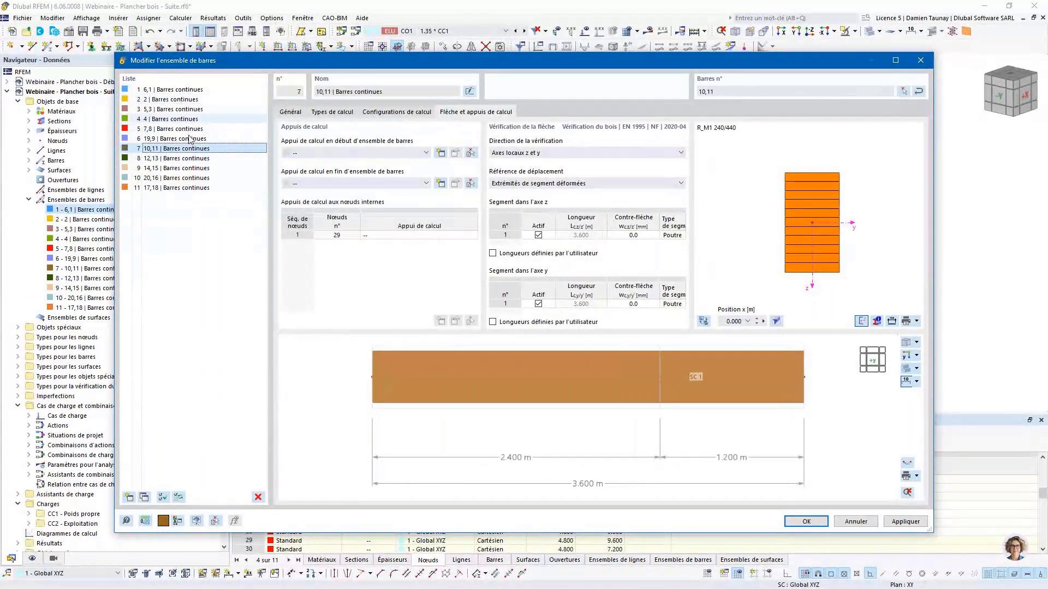
left_click(175, 89)
left_click(183, 188, "shift")
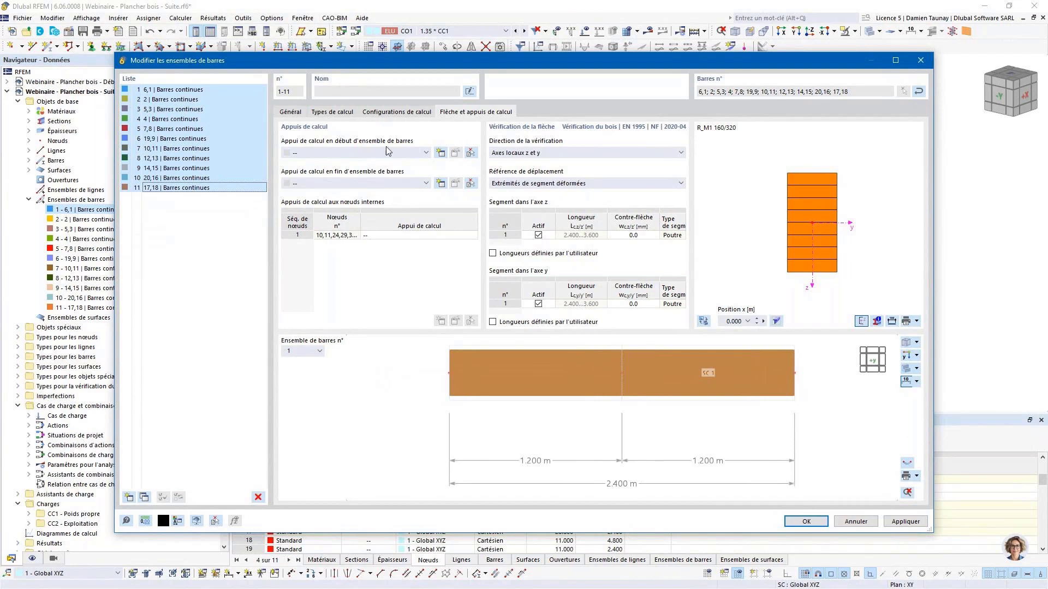
Create a timber design support for the start of member sets 1-11, with the 1.750 factor for softwood glulam on discrete supports l≤400mm.
left_click(439, 153)
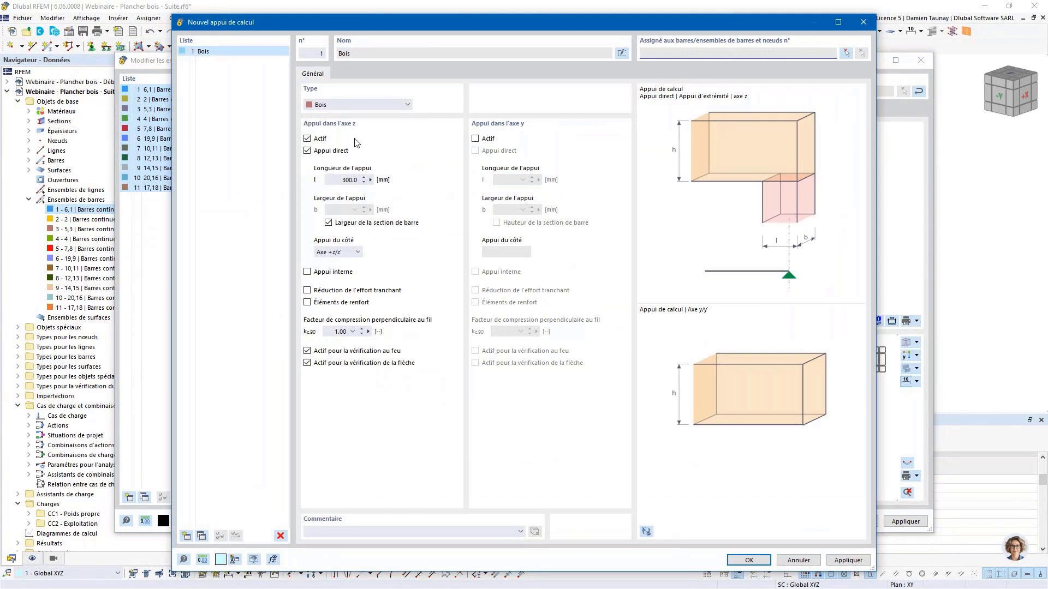
double_click(348, 180)
left_click(353, 332)
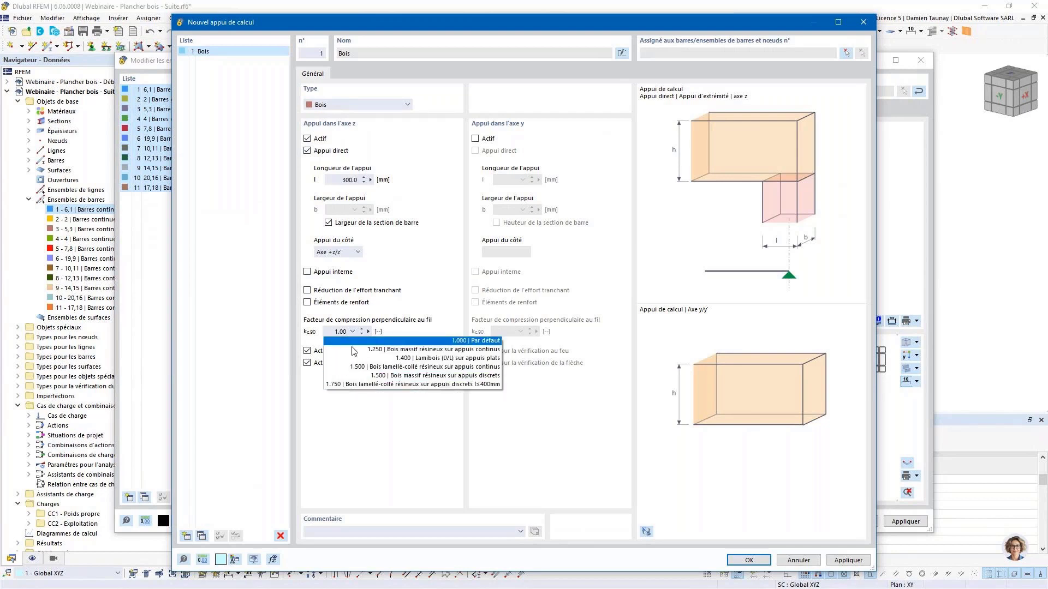
left_click(337, 384)
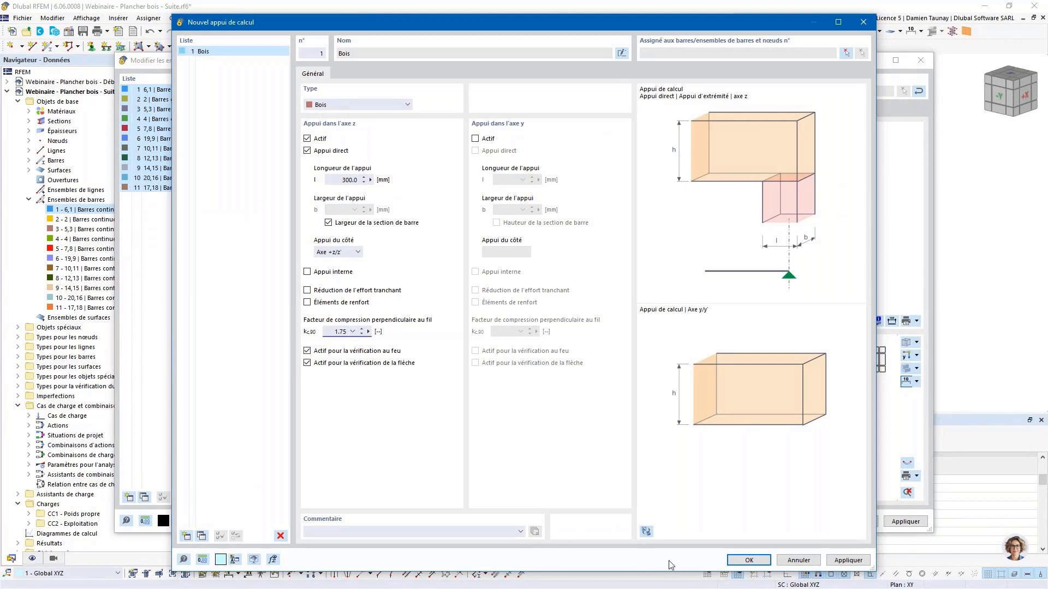
left_click(749, 561)
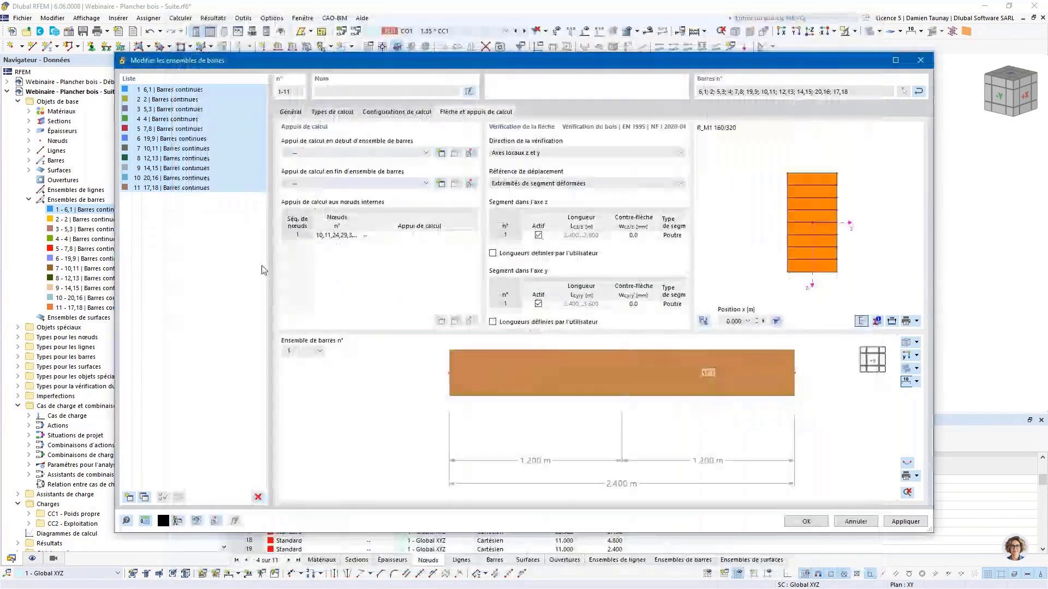
Assign the design support 1 - Bois to the end of member sets 1-11 and accept the member set changes.
left_click(330, 183)
left_click(333, 202)
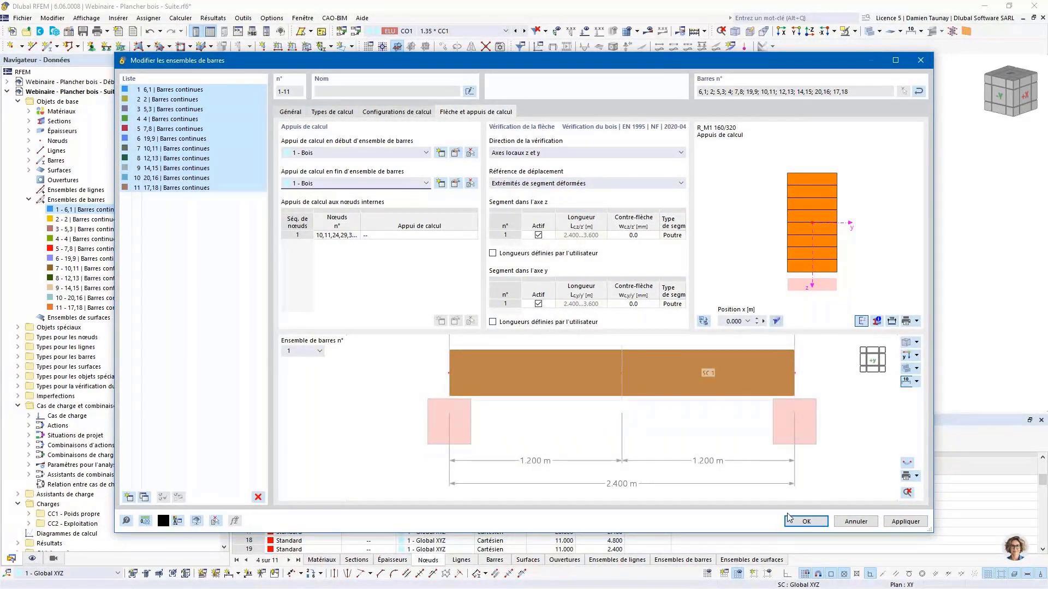
left_click(820, 522)
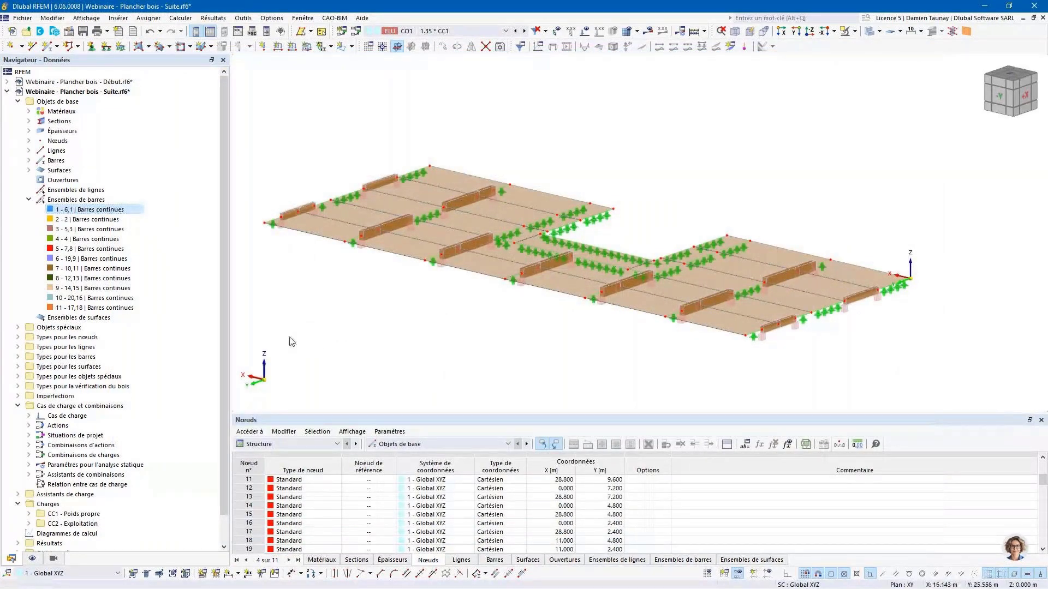
Examine the beams' design supports in the model using the wireframe, solid and transparent displays.
middle_click_drag(335, 317, 403, 345, "ctrl")
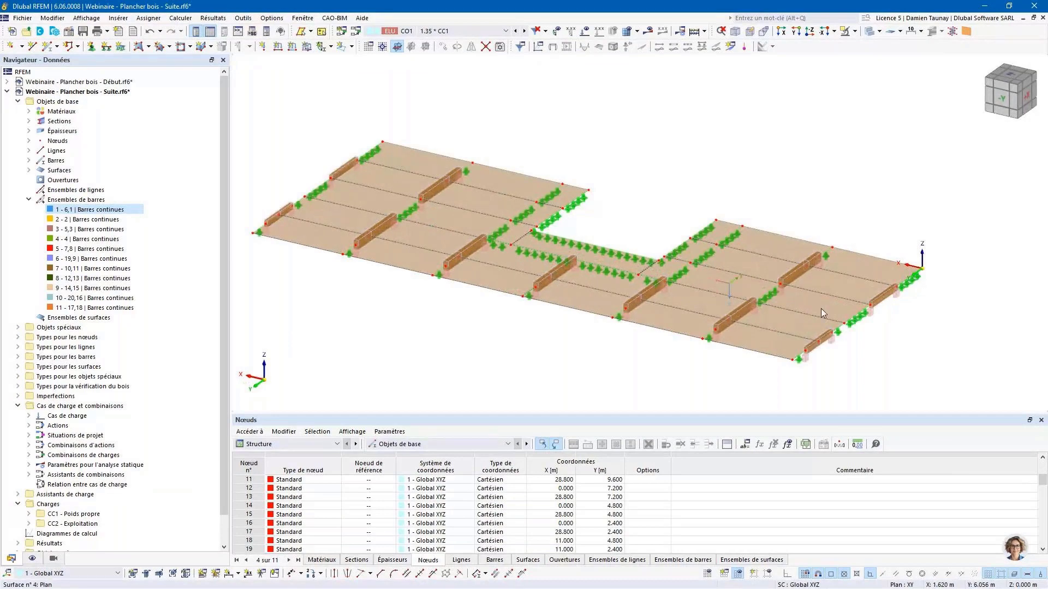
middle_click_drag(696, 338, 669, 334, "ctrl")
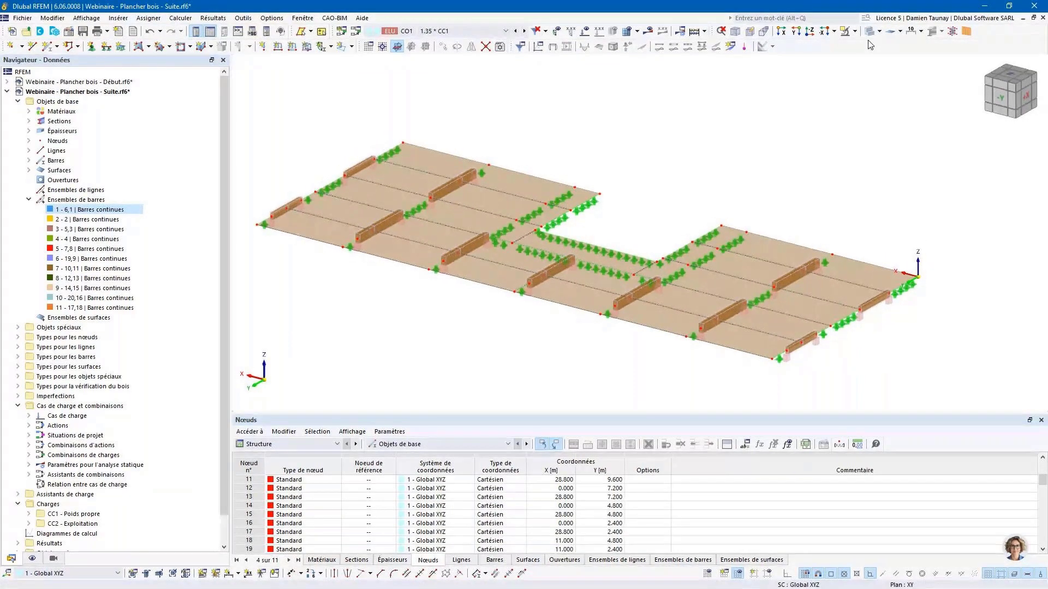
left_click(870, 33)
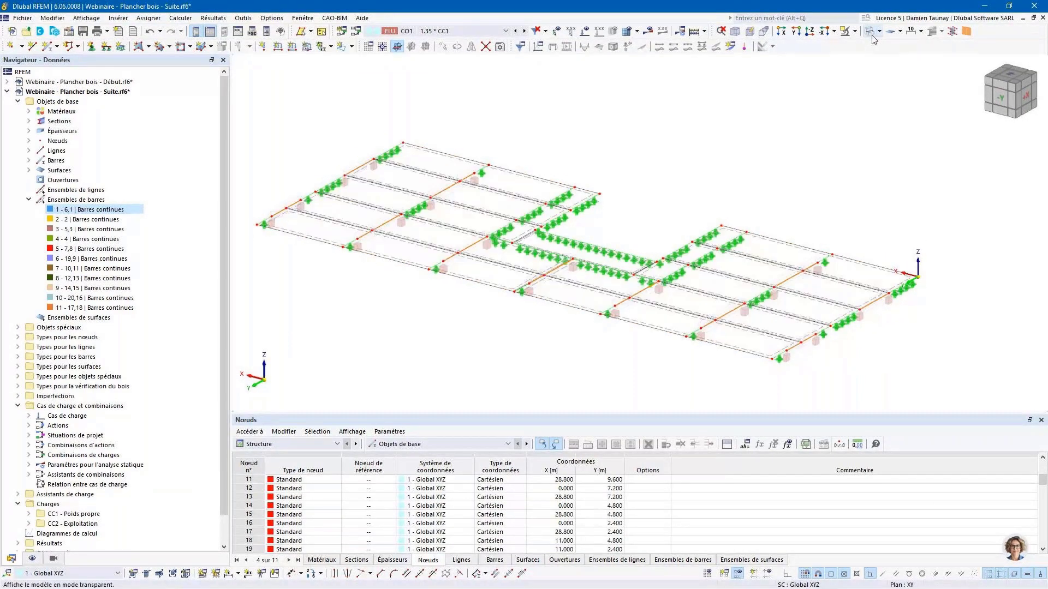
left_click(871, 32)
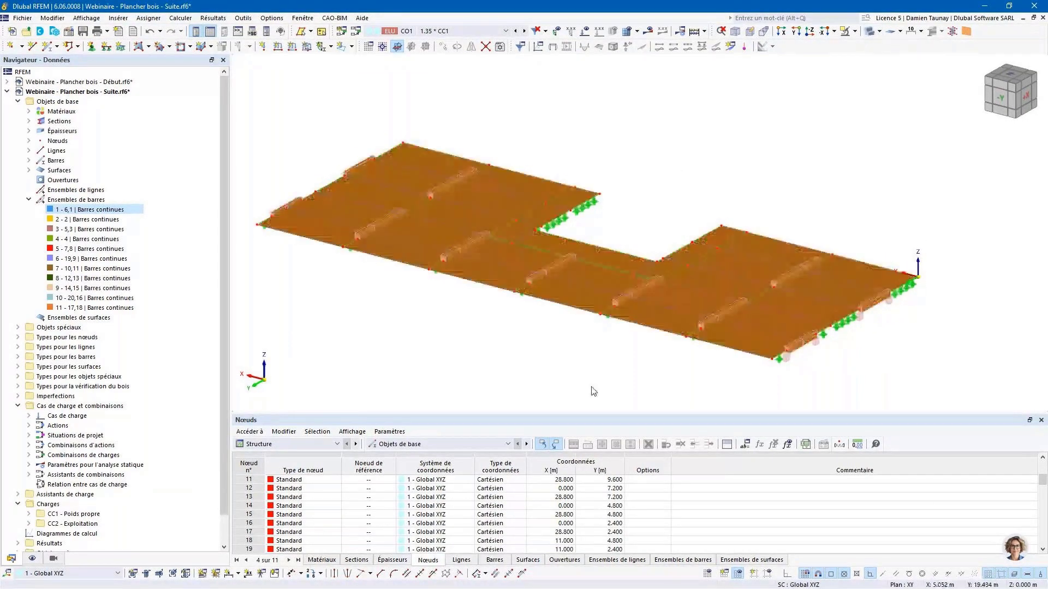
left_click(871, 33)
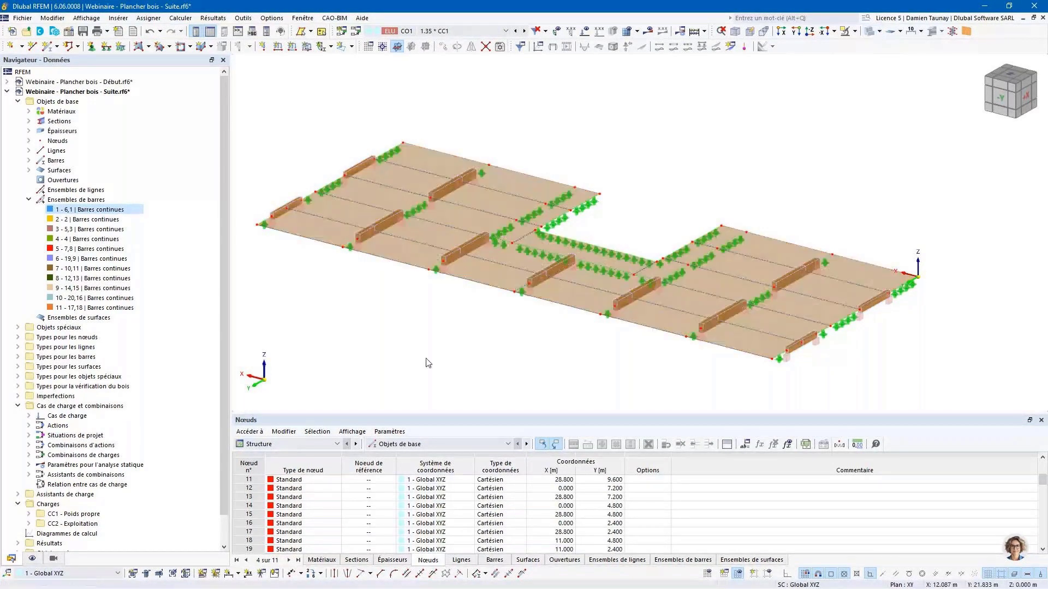
Open surface 8 for editing and examine its default ULS and SLS timber design configurations.
double_click(415, 264)
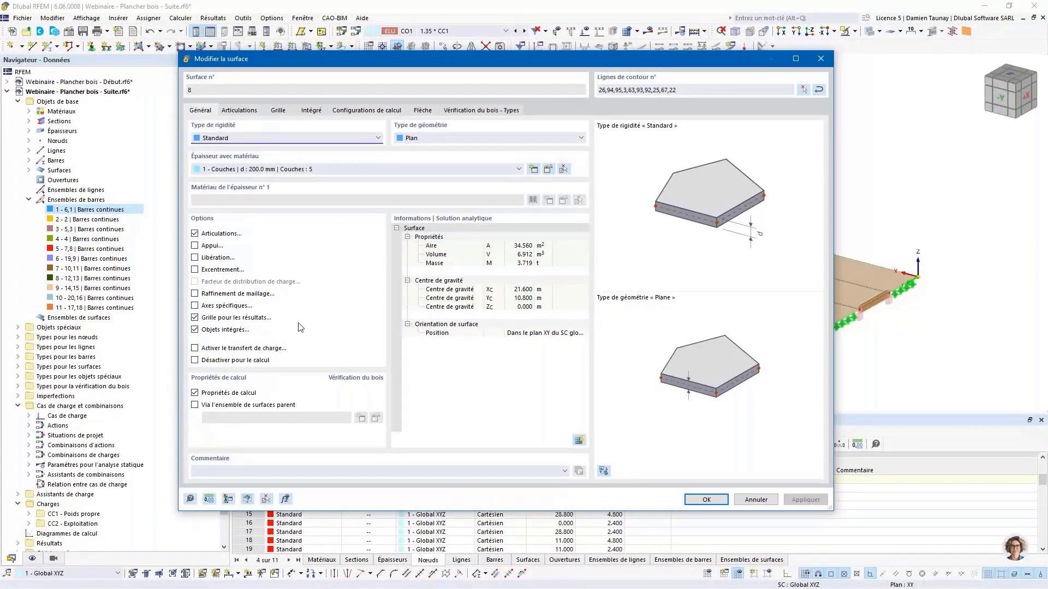
left_click(344, 113)
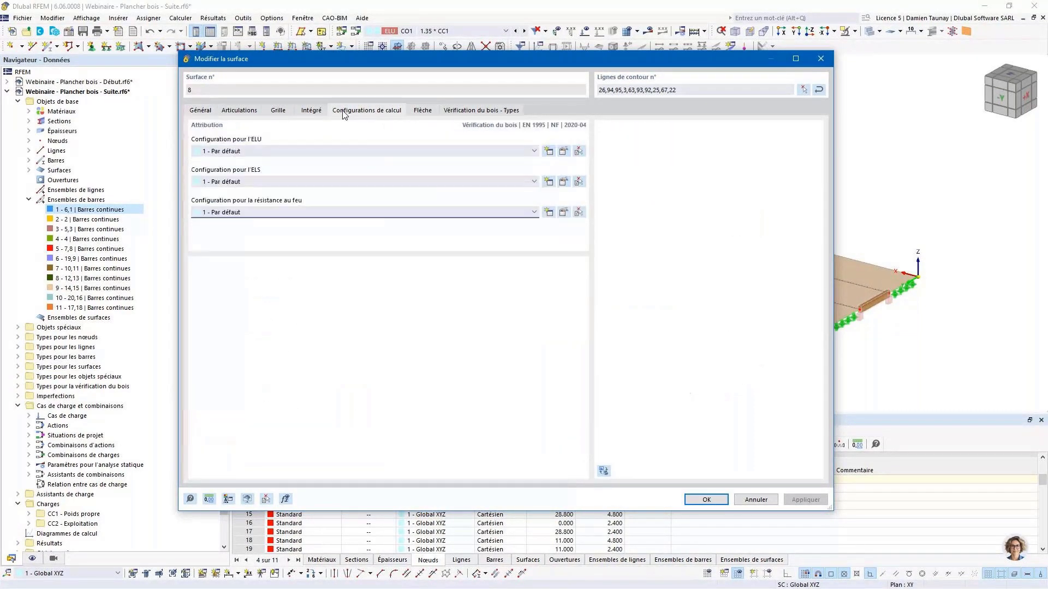
left_click(562, 152)
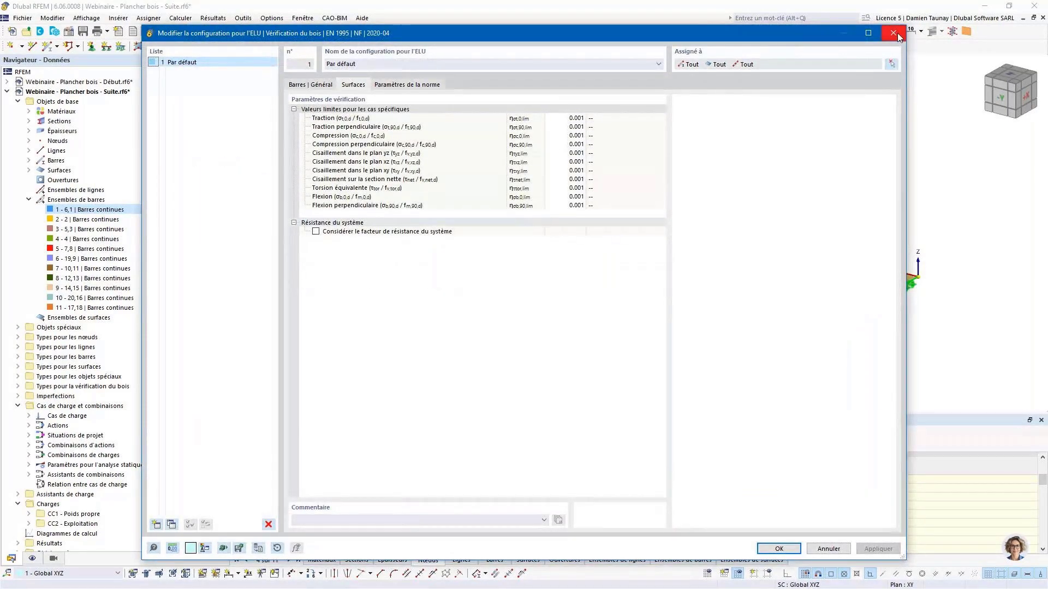
left_click(895, 34)
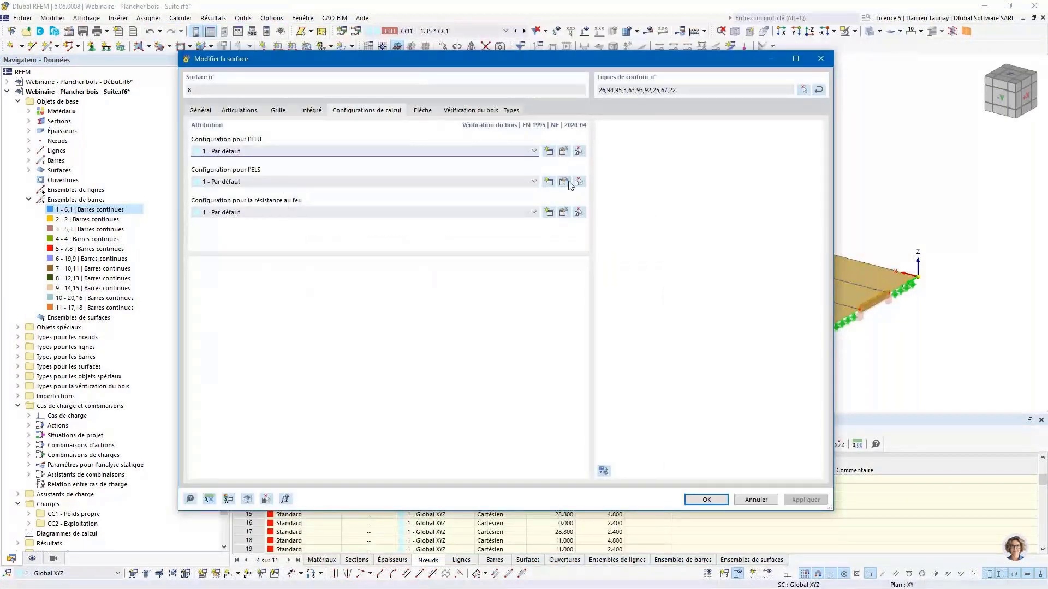
left_click(569, 182)
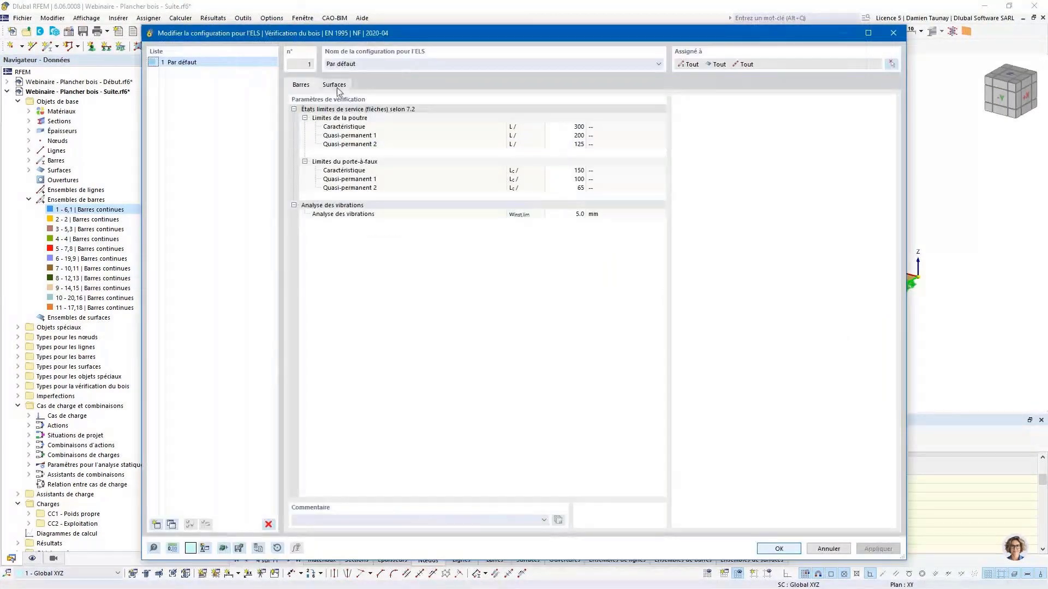
left_click(892, 35)
Set the required fire resistance time for surfaces to 90 min in the default fire resistance configuration.
left_click(563, 212)
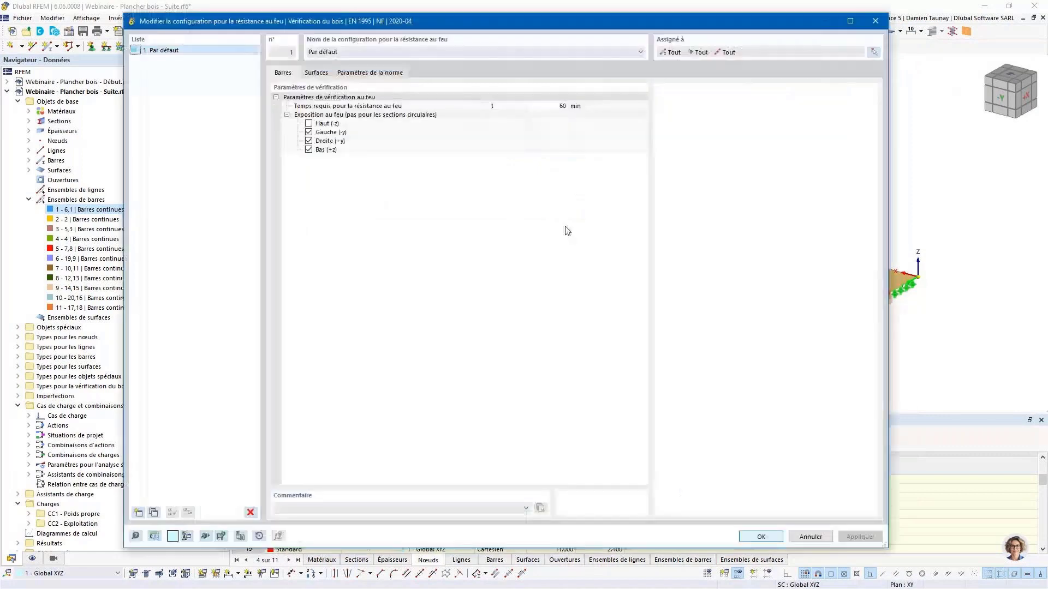
left_click(316, 72)
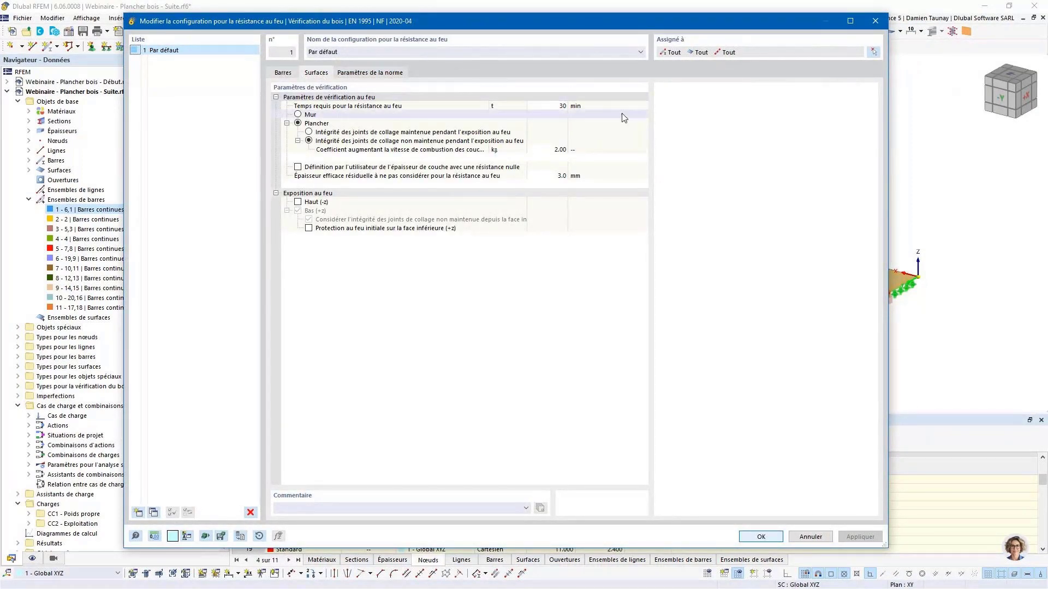
left_click(544, 108)
left_click(544, 109)
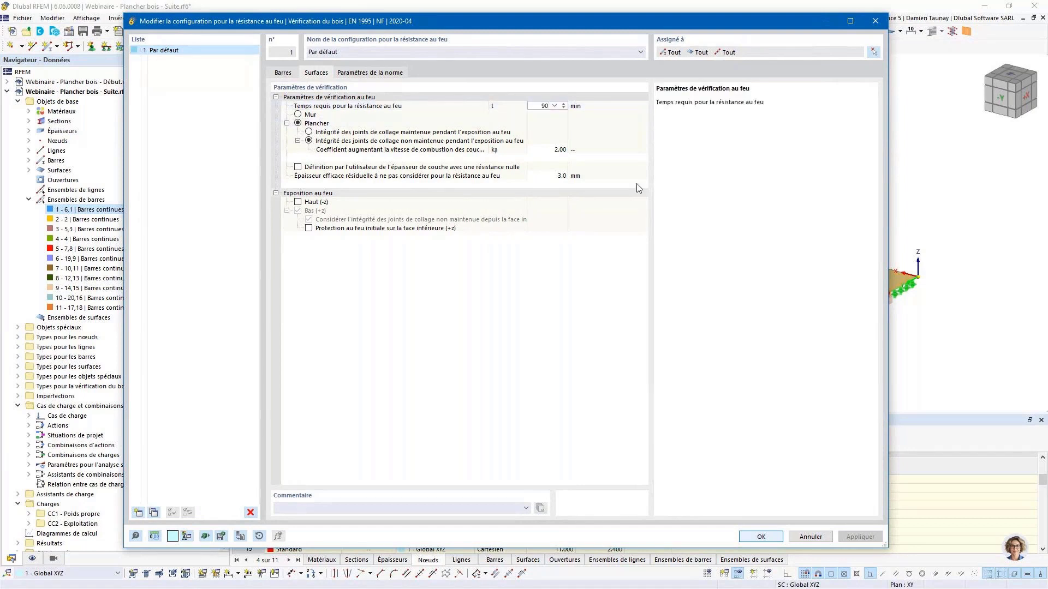
Try the Mur type and the maintained glue-joint integrity option, returning to Plancher with integrity not maintained during fire exposure.
left_click(299, 115)
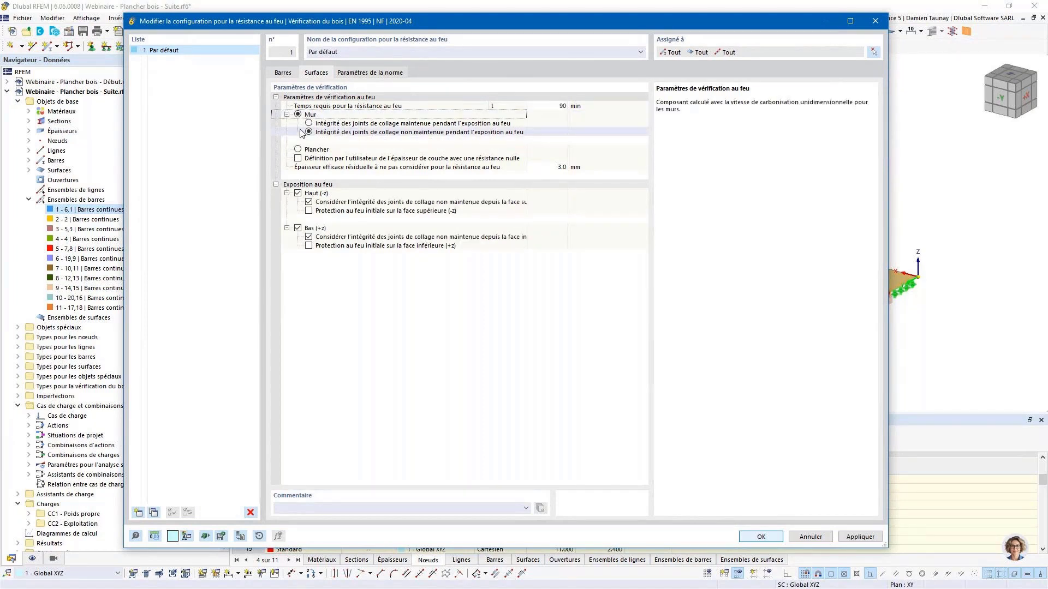
left_click(299, 152)
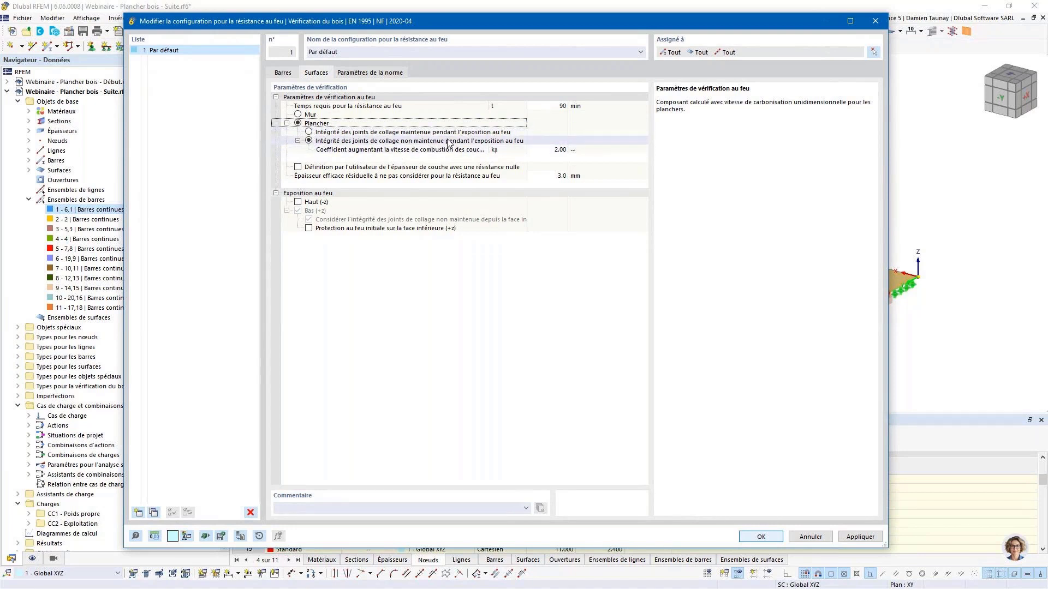
left_click(309, 132)
left_click(309, 141)
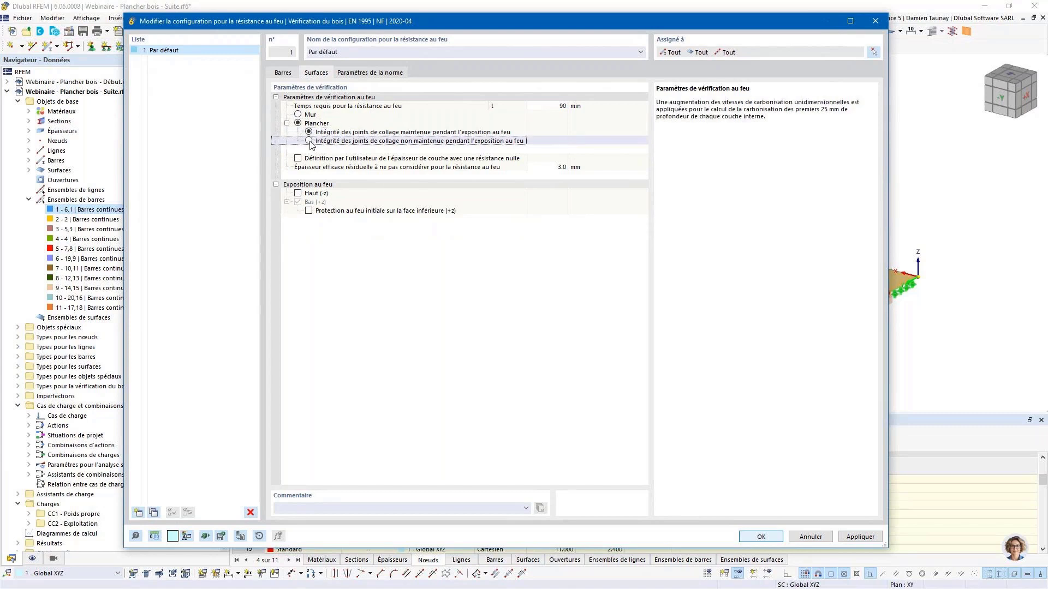
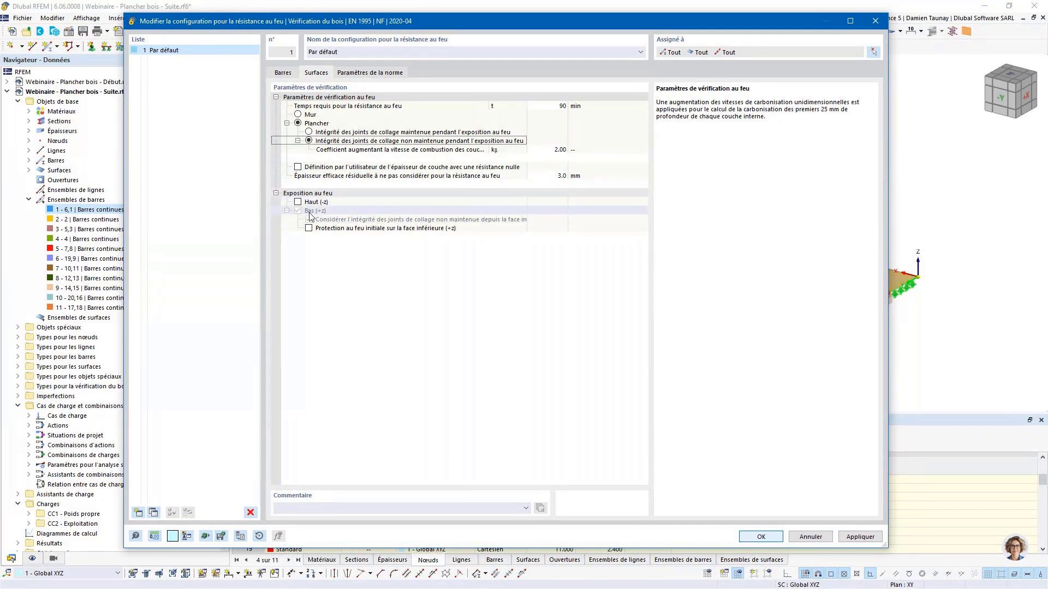
Try fire exposure on the surfaces' upper face and initial fire protection on the lower face, switching each option back off.
left_click(298, 202)
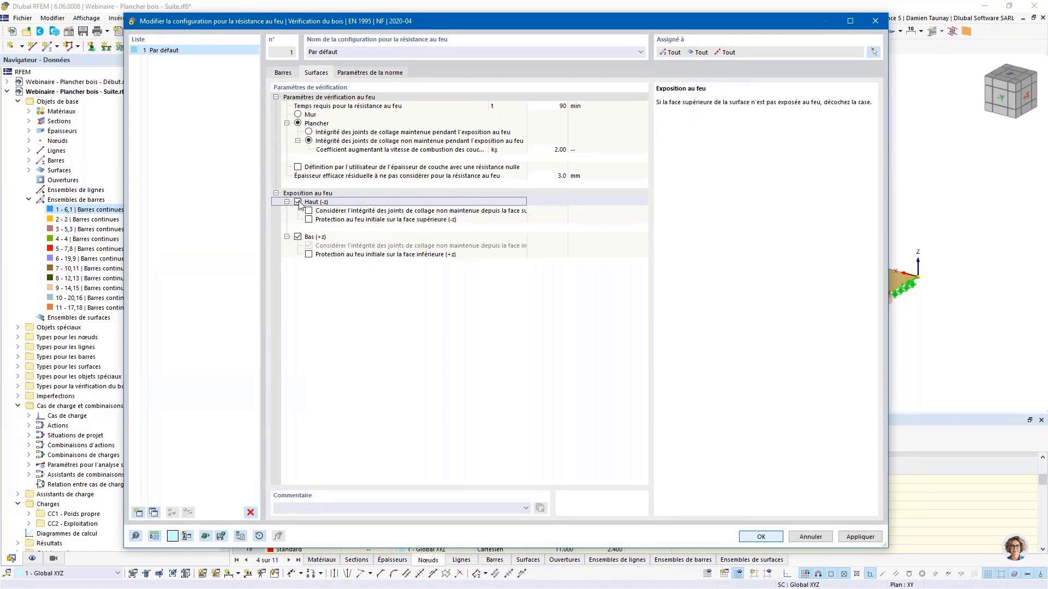
left_click(298, 202)
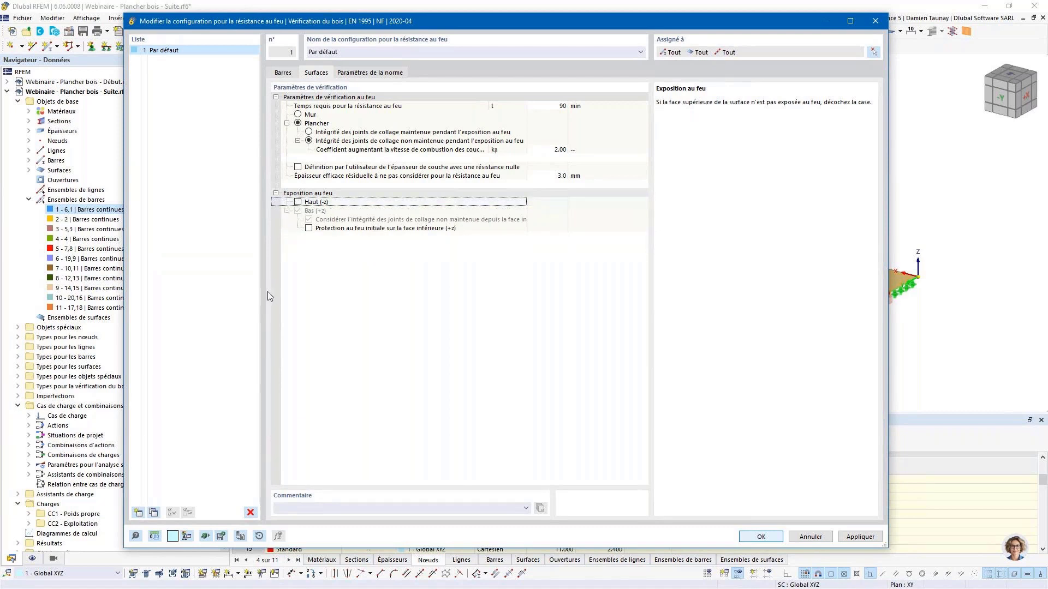
left_click(308, 229)
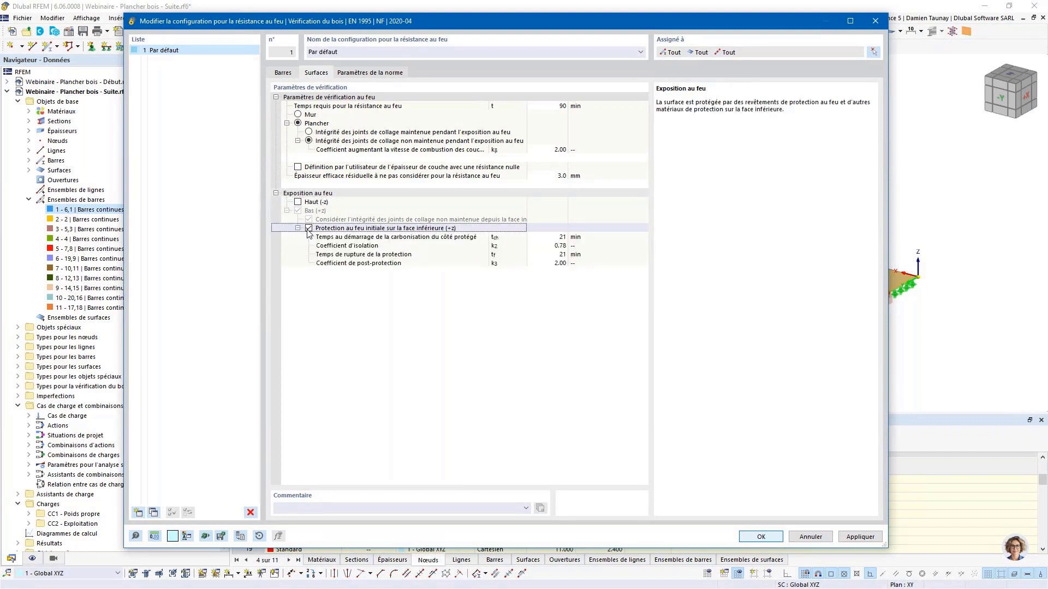
left_click(308, 229)
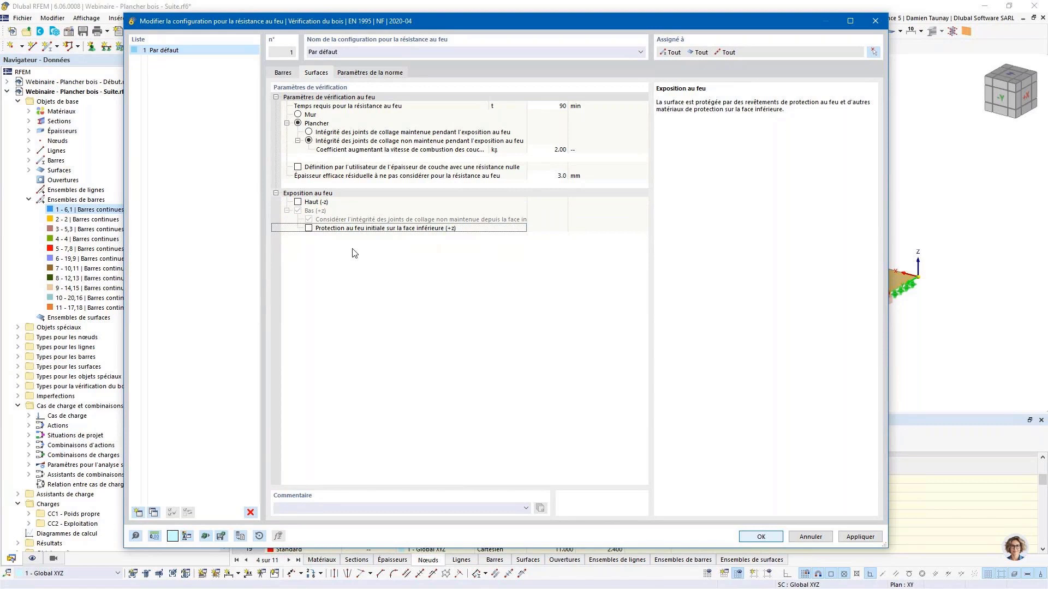
Review the EN 1995-1-2 charring parameters and accept the fire resistance configuration.
left_click(355, 77)
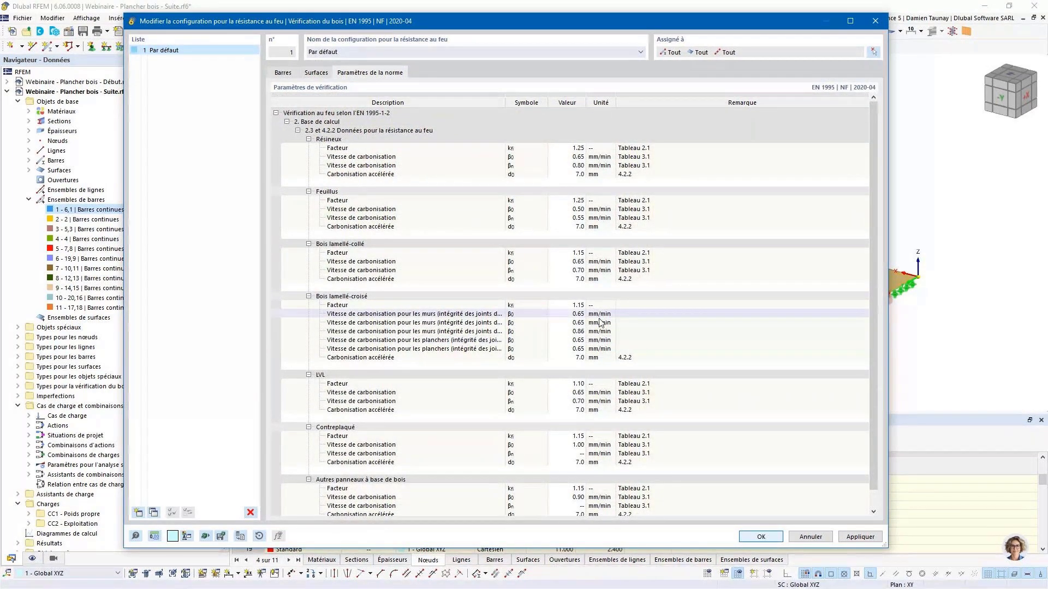
left_click(762, 538)
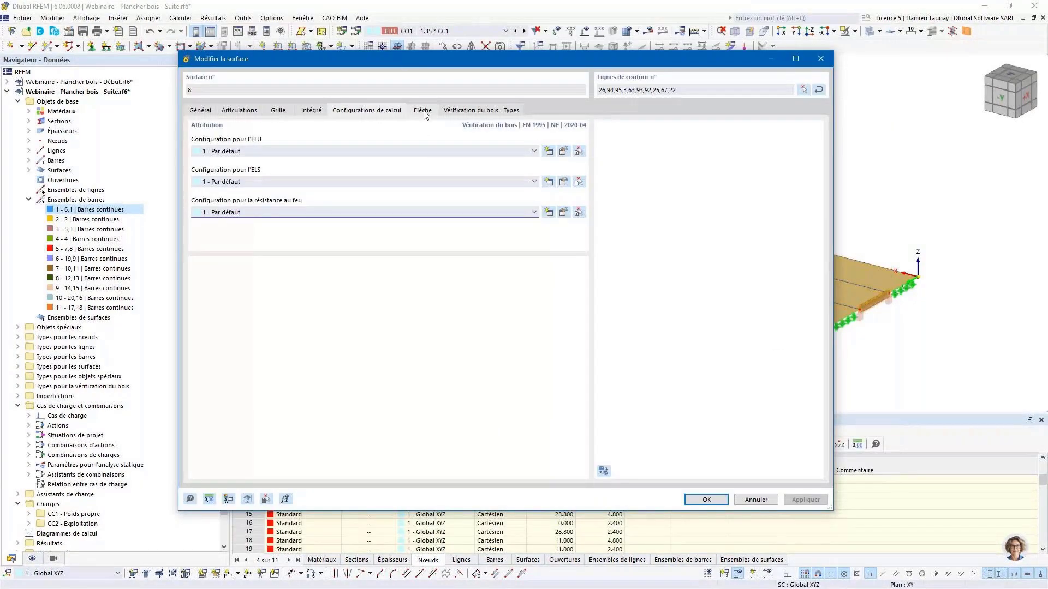
Examine surface 8's deflection options for surface type, displacement reference and reference length, check its service class, and close the surface settings.
left_click(423, 111)
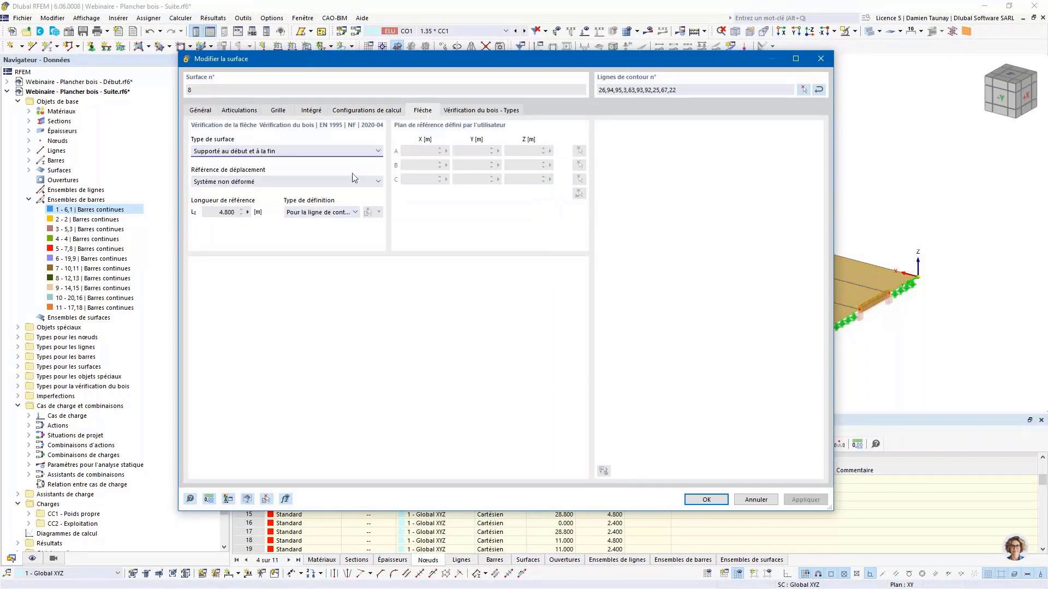
left_click(315, 213)
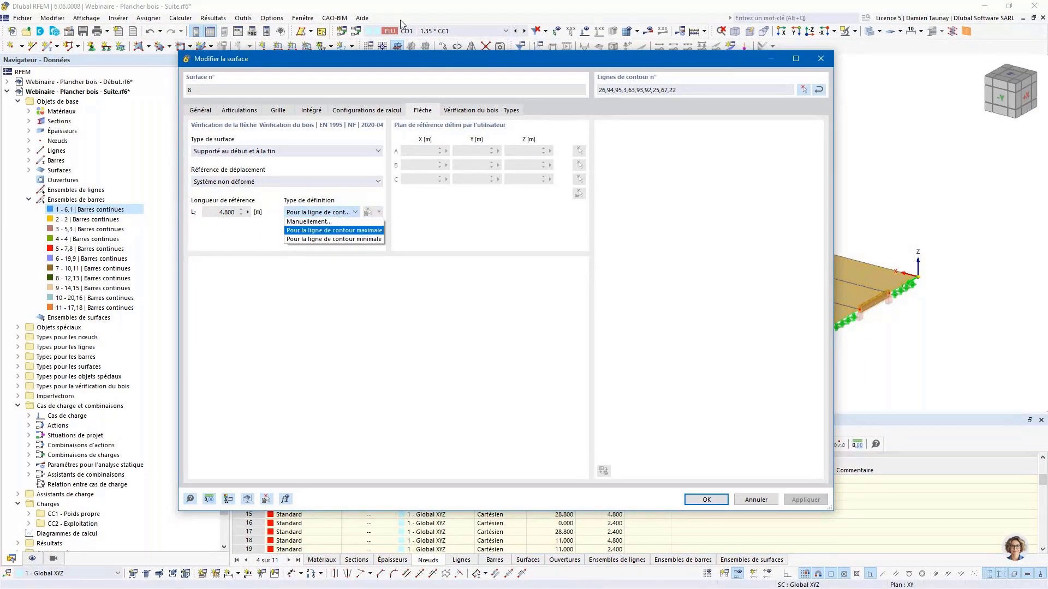
left_click_drag(387, 65, 482, 379)
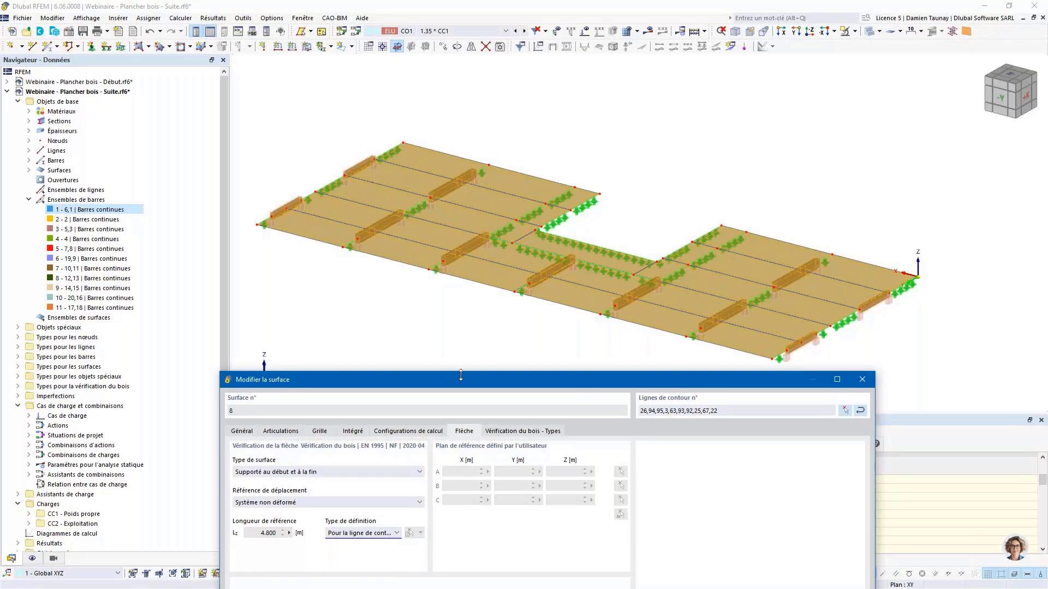
left_click_drag(461, 375, 445, 255)
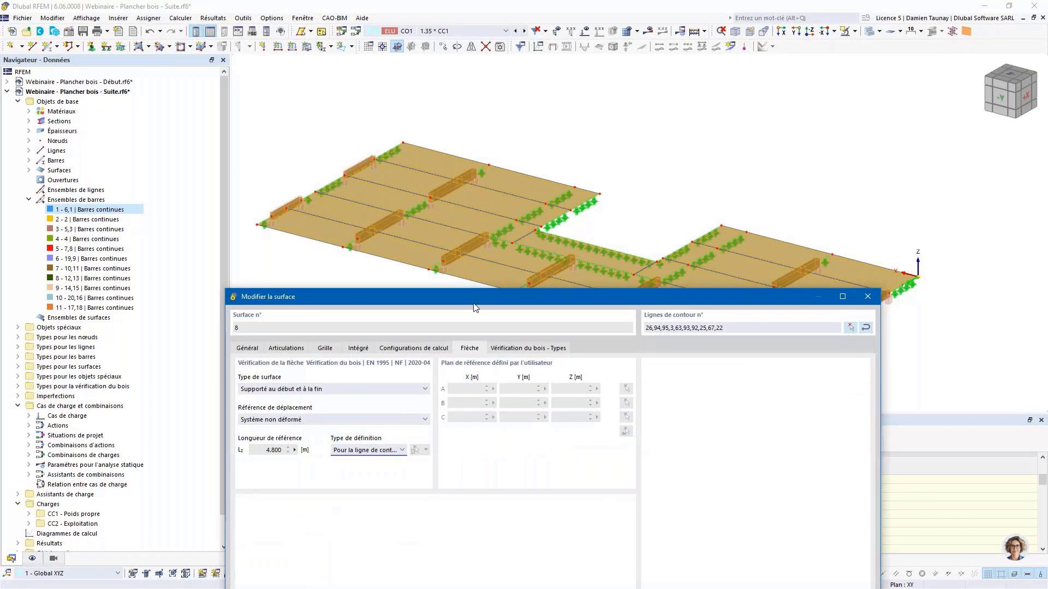
left_click_drag(475, 300, 511, 79)
left_click(404, 226)
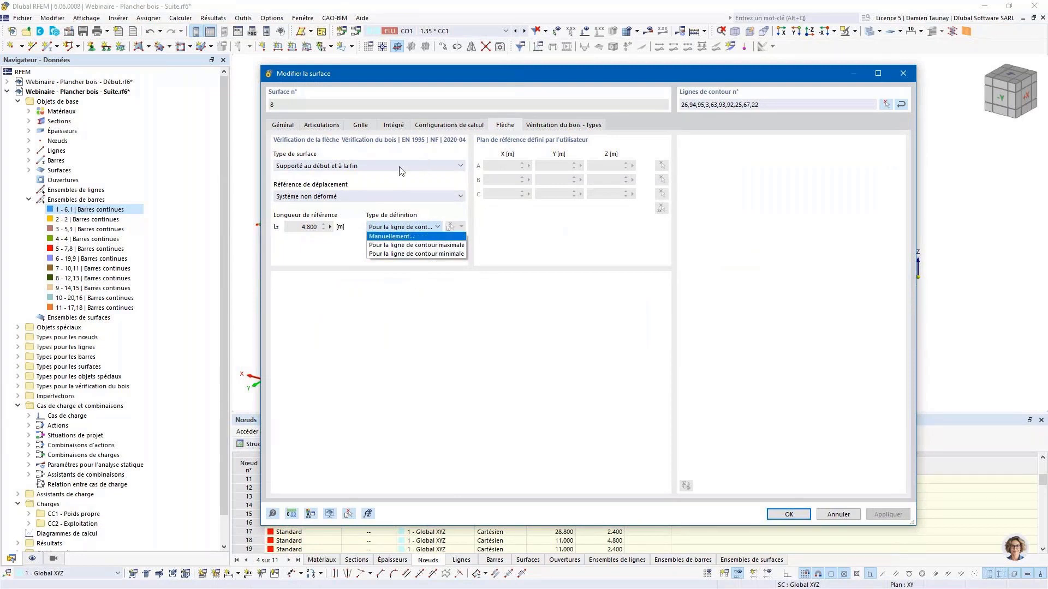
left_click(359, 166)
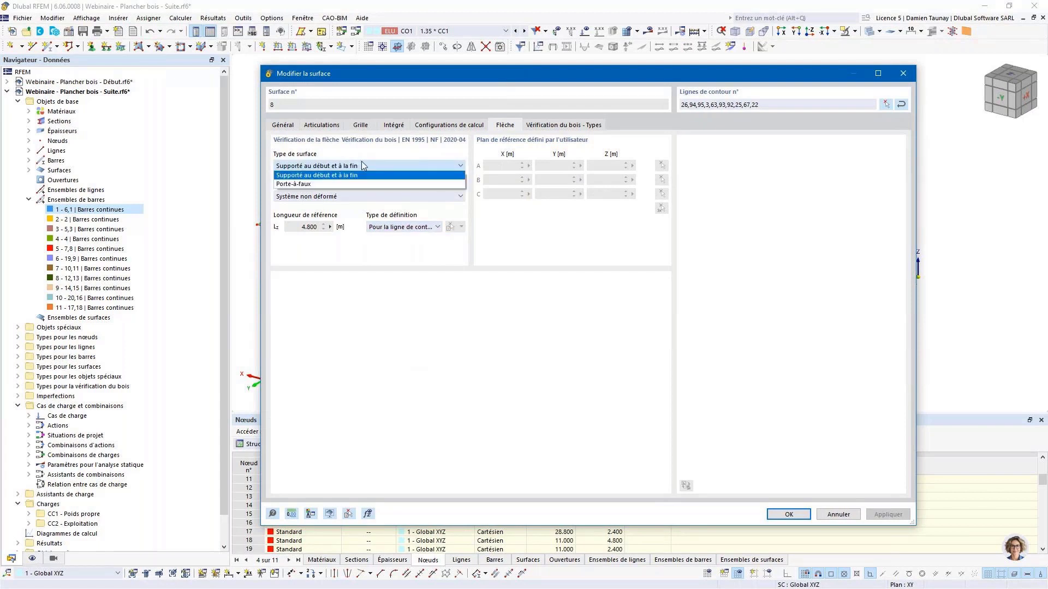
left_click(363, 165)
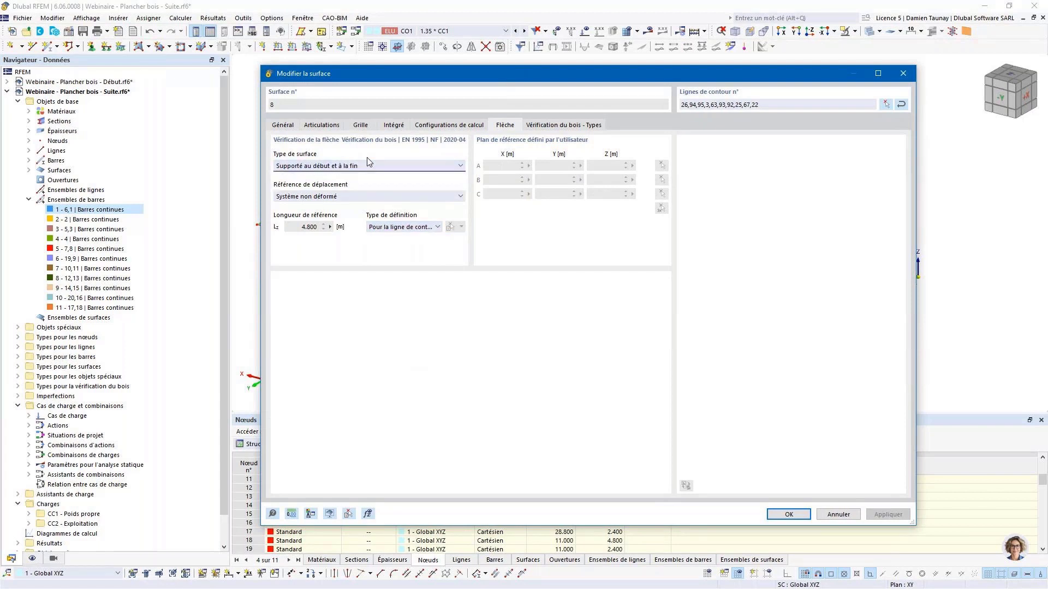
left_click(345, 200)
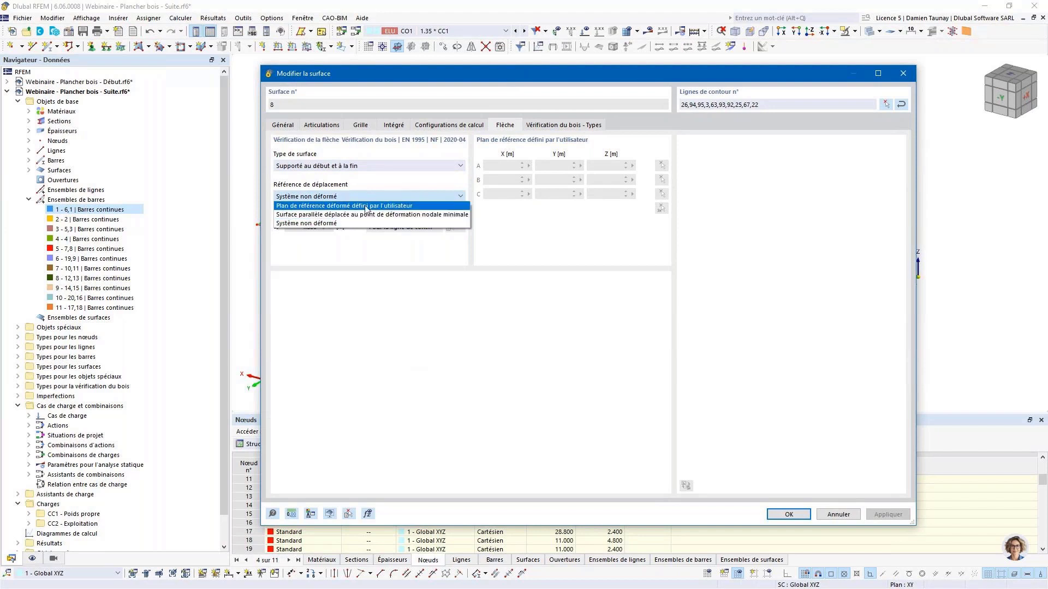
left_click(384, 175)
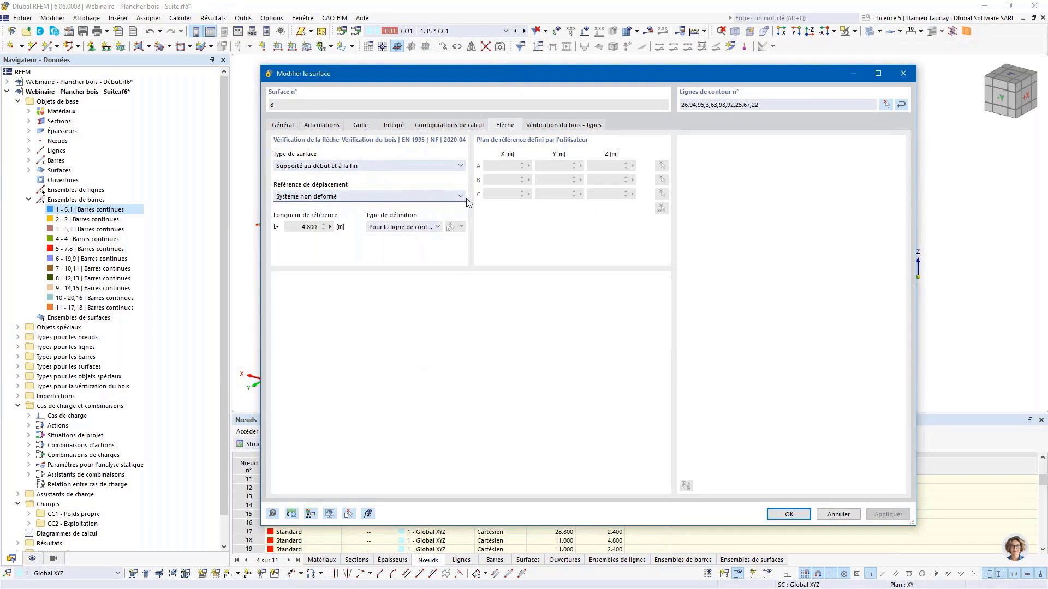
left_click(587, 125)
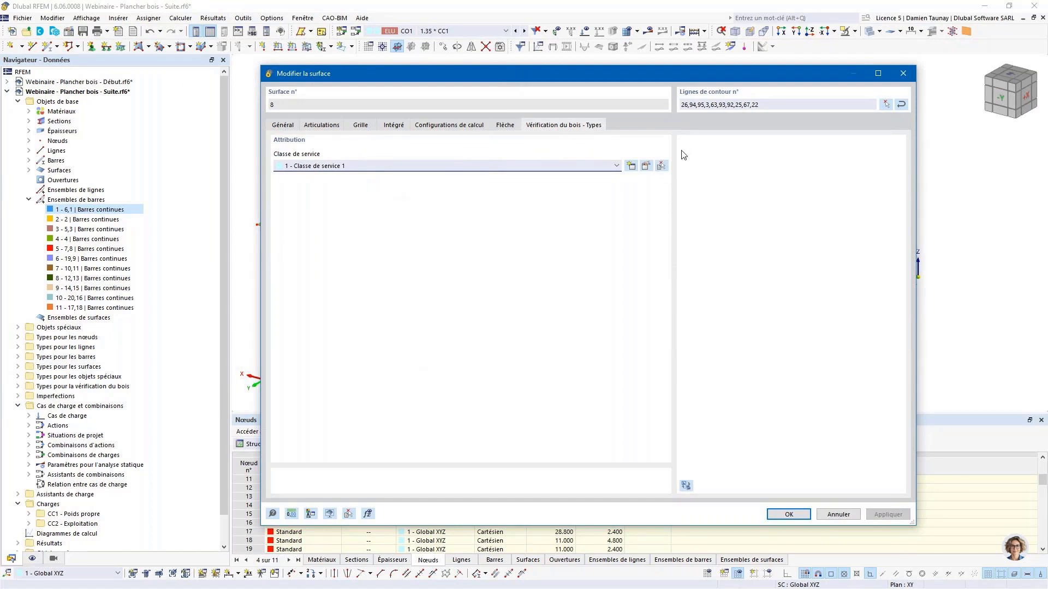
left_click(797, 518)
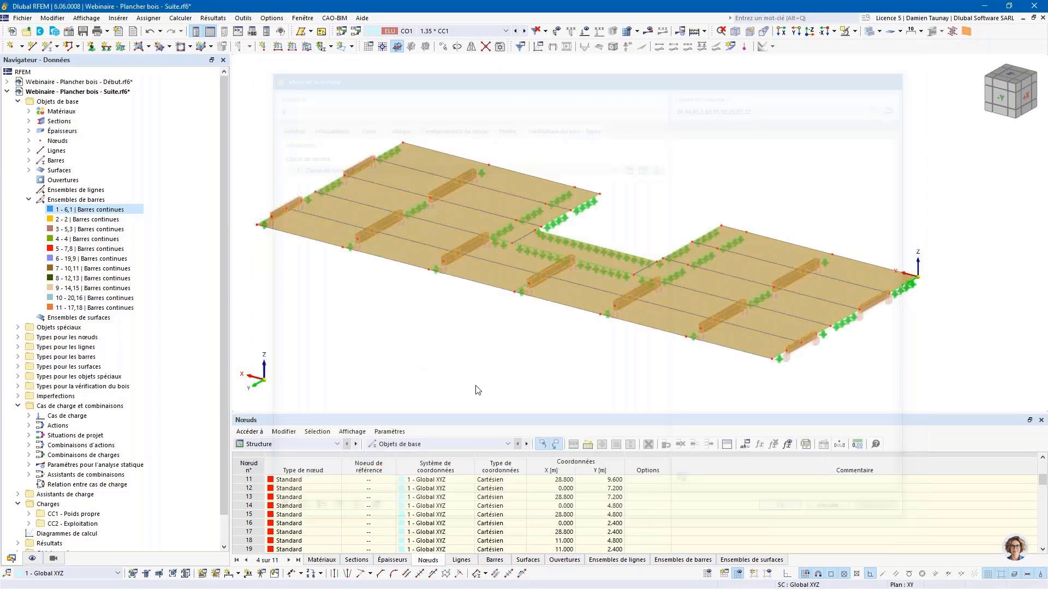
Define surface 7's deflection reference length by the minimum boundary line (Pour la ligne de contour minimale).
double_click(579, 266)
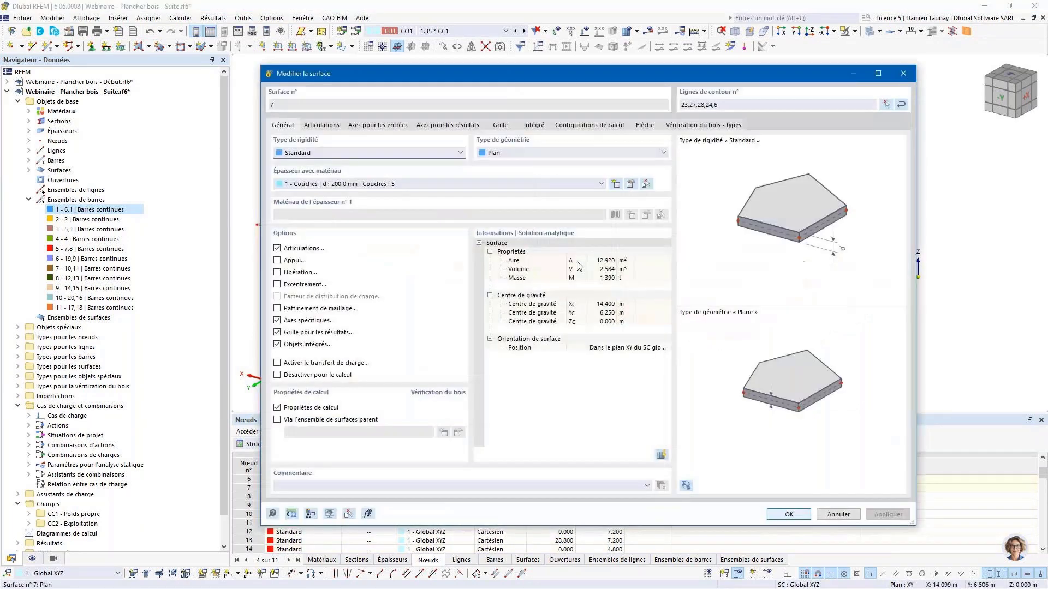
left_click(633, 127)
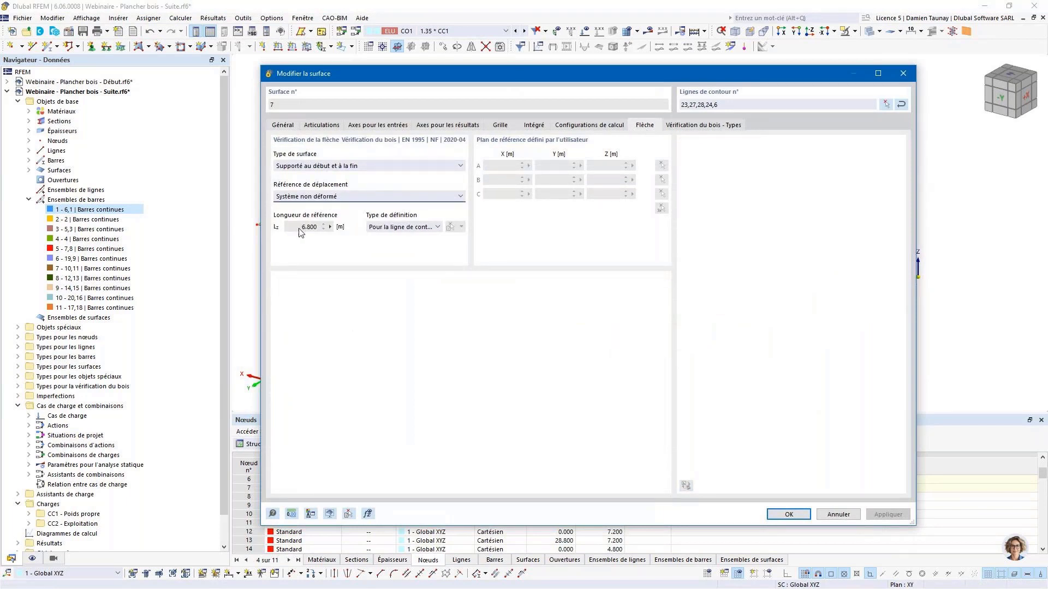
left_click(419, 227)
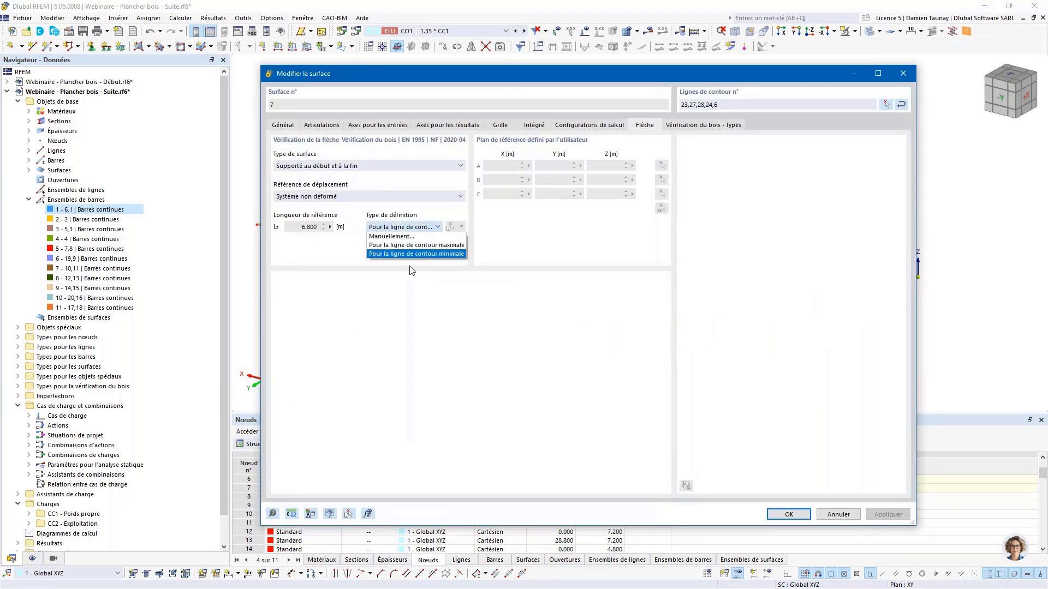
left_click(417, 246)
left_click(423, 227)
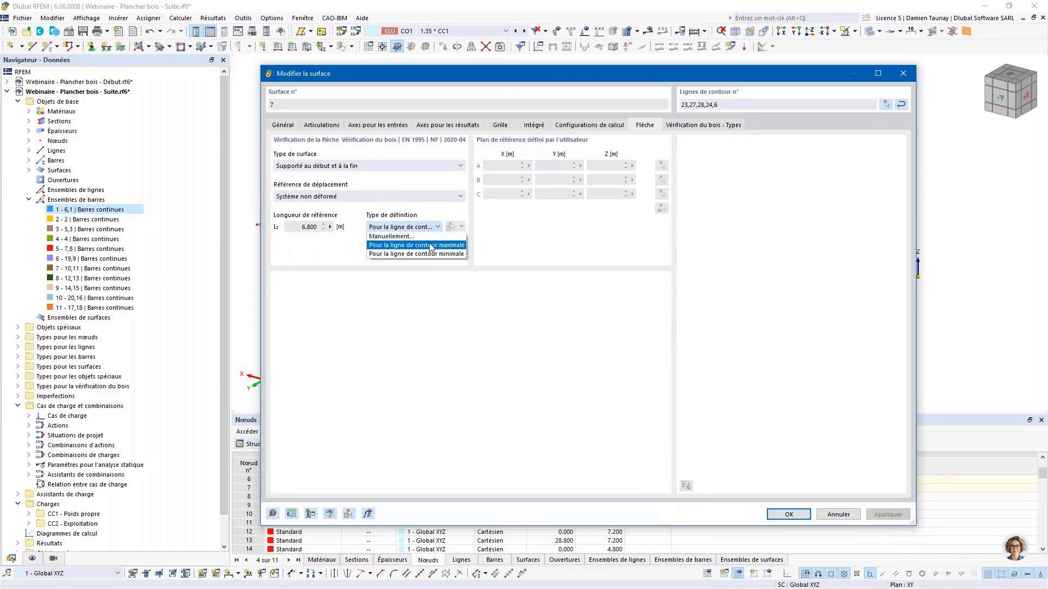
left_click(431, 254)
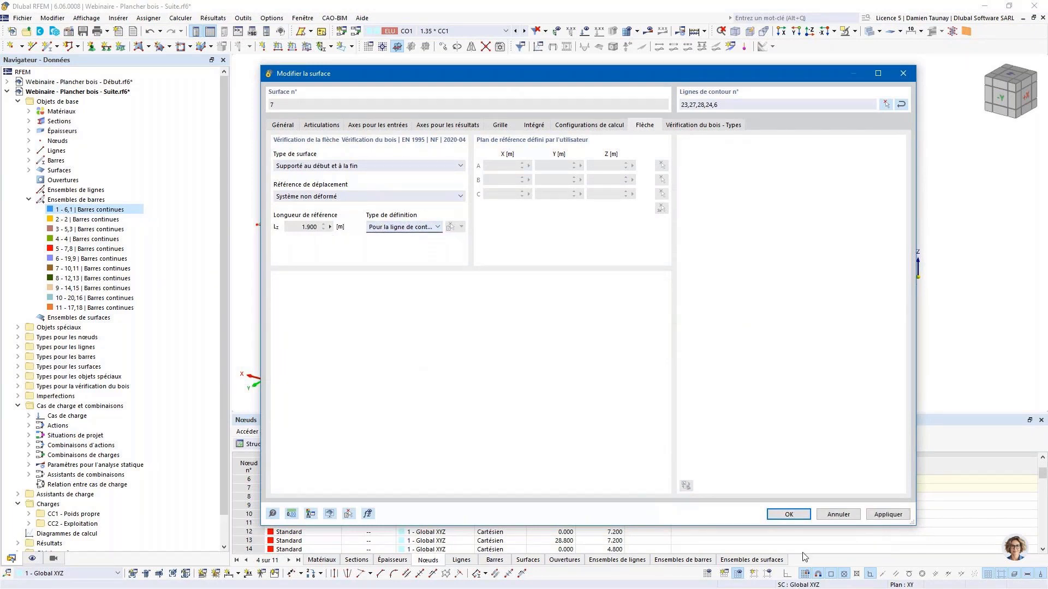
Accept the deflection settings of surface 7 and clear the surface selection.
left_click(786, 515)
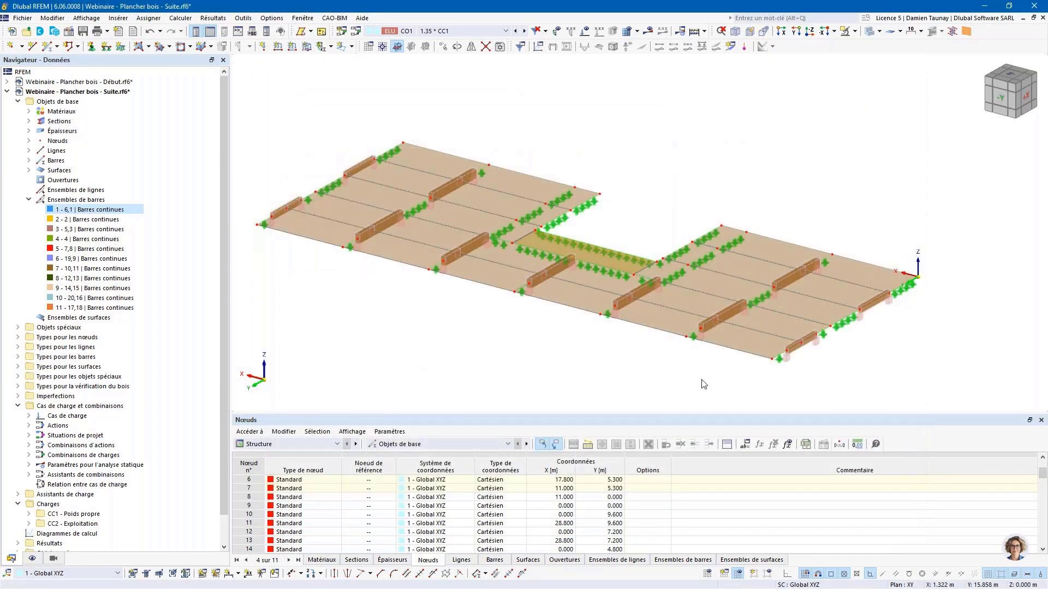
left_click(604, 364)
middle_click_drag(604, 364, 649, 386, "ctrl")
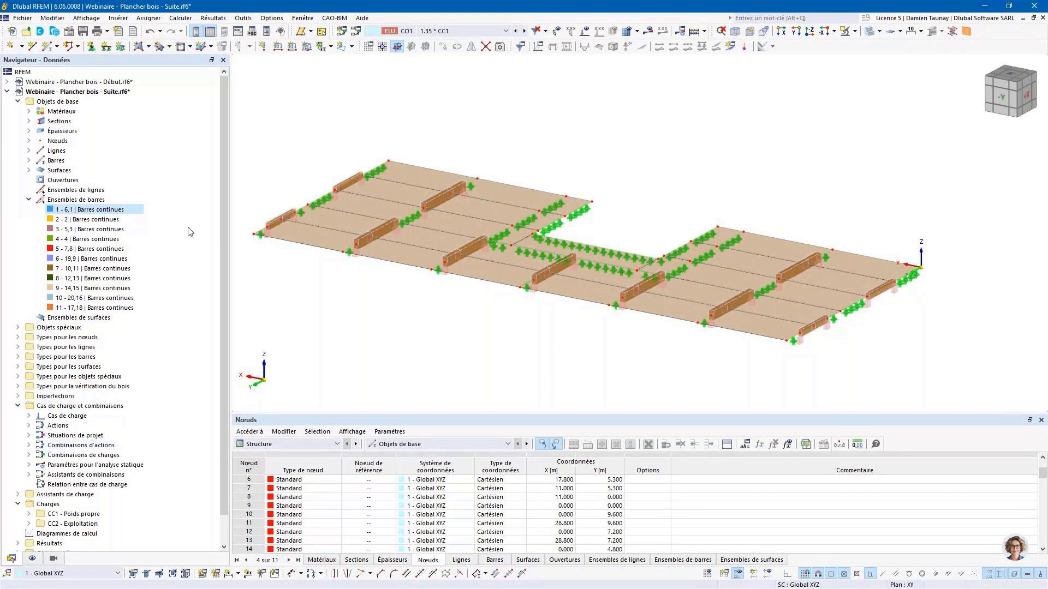
Show the enlarged Vérification du bois input tables and exclude the individual Barres from the objects to calculate.
left_click(321, 446)
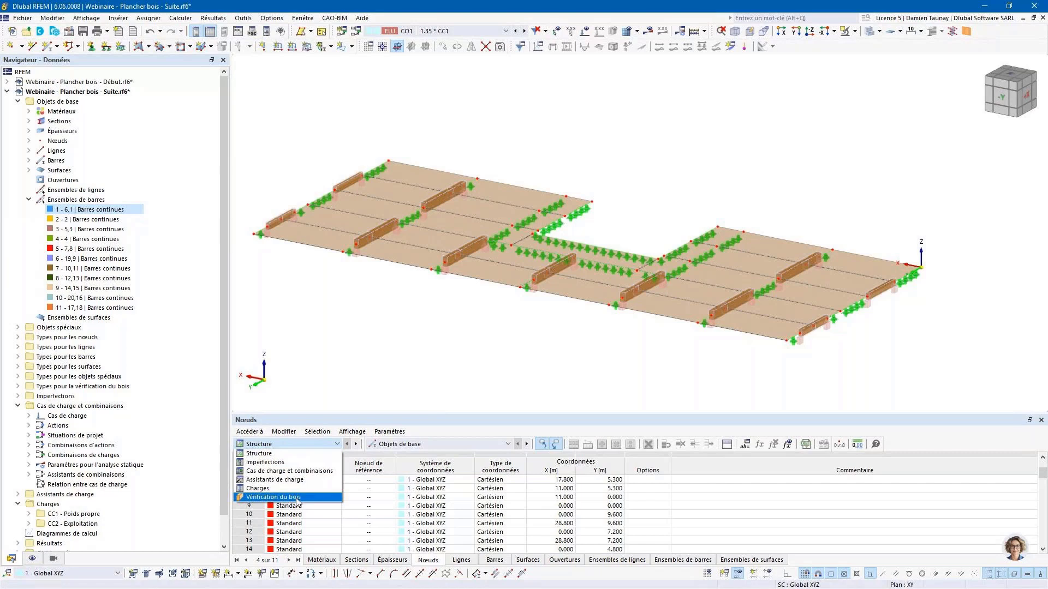
left_click(297, 497)
left_click_drag(295, 413, 294, 343)
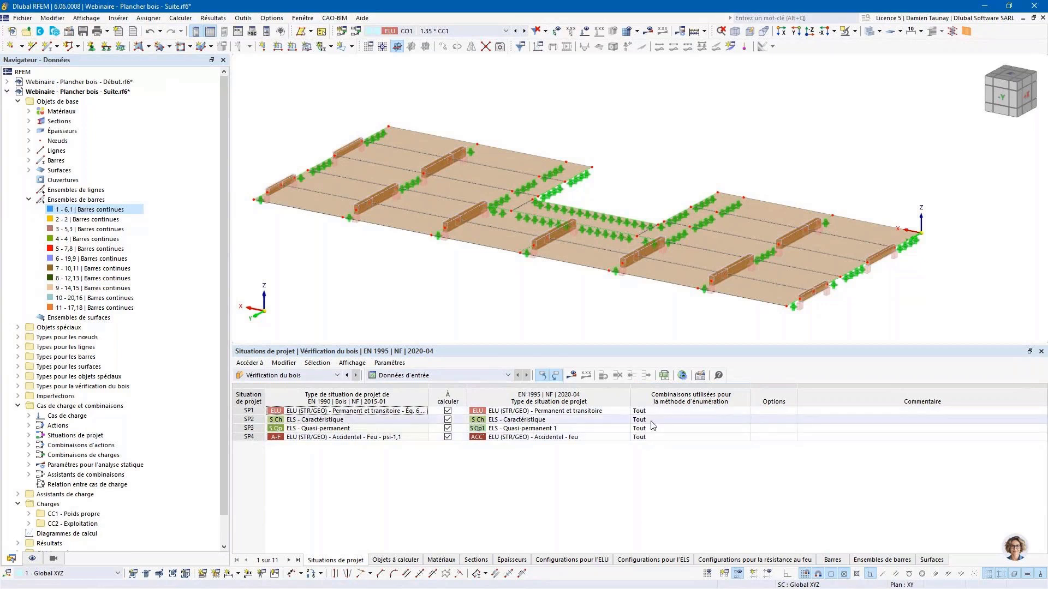
left_click(675, 414)
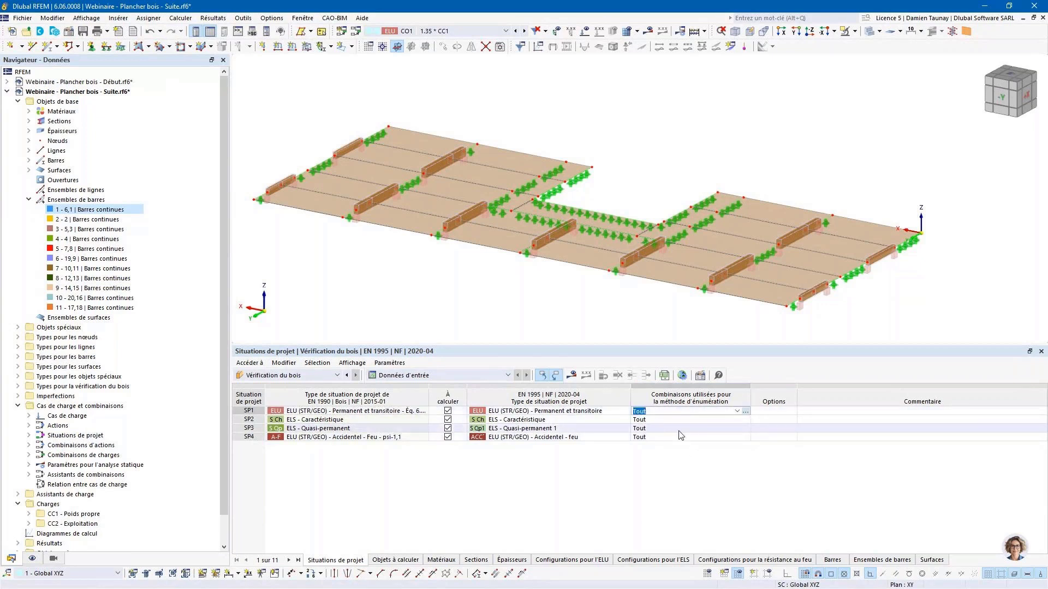
left_click(404, 562)
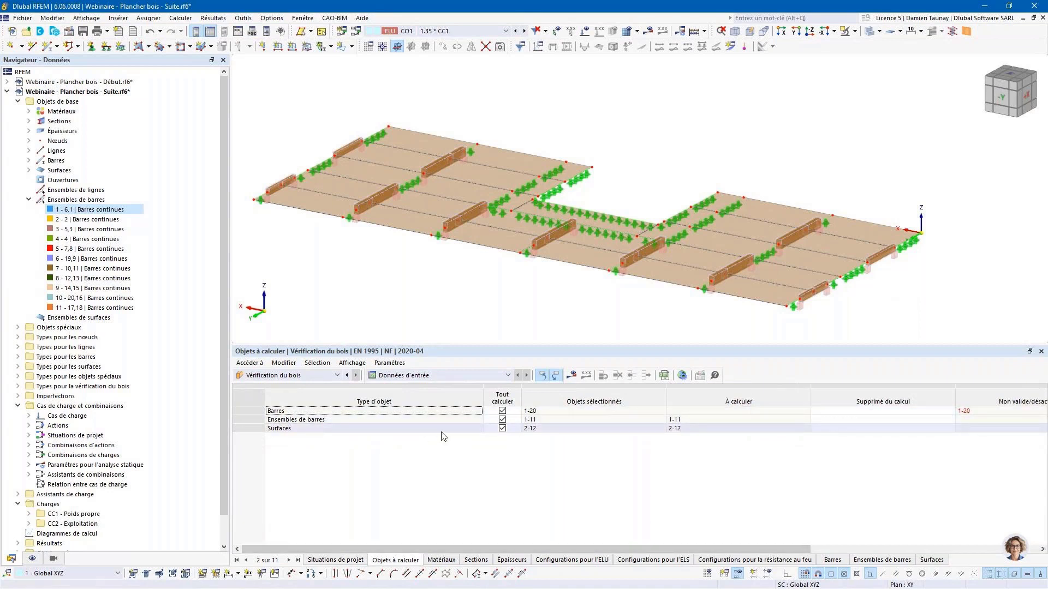
left_click(501, 410)
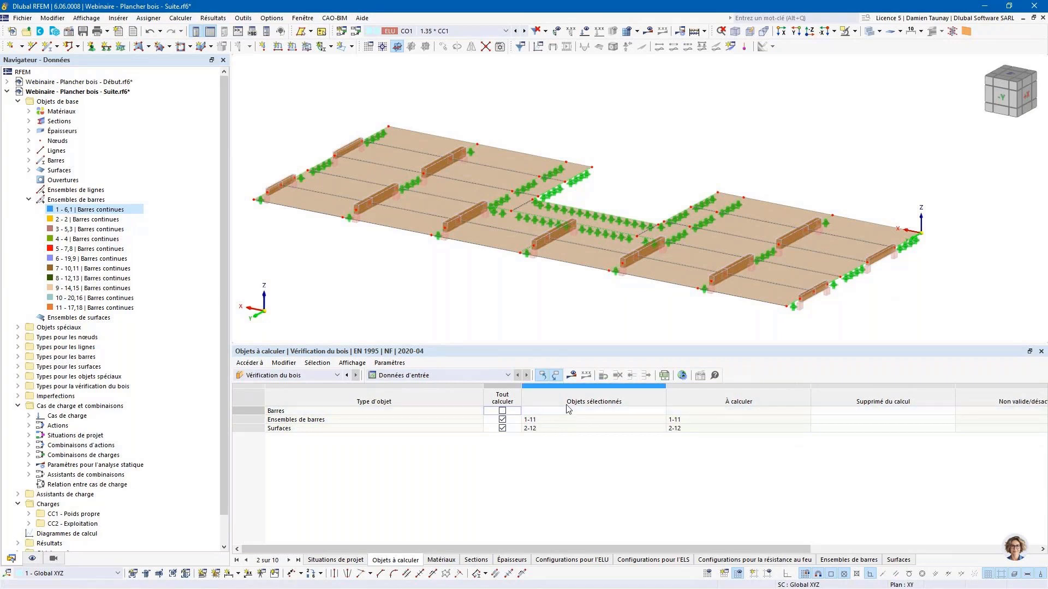
Review the timber design materials and the options for using another or an optimised section for R_M1 160/320.
left_click(438, 560)
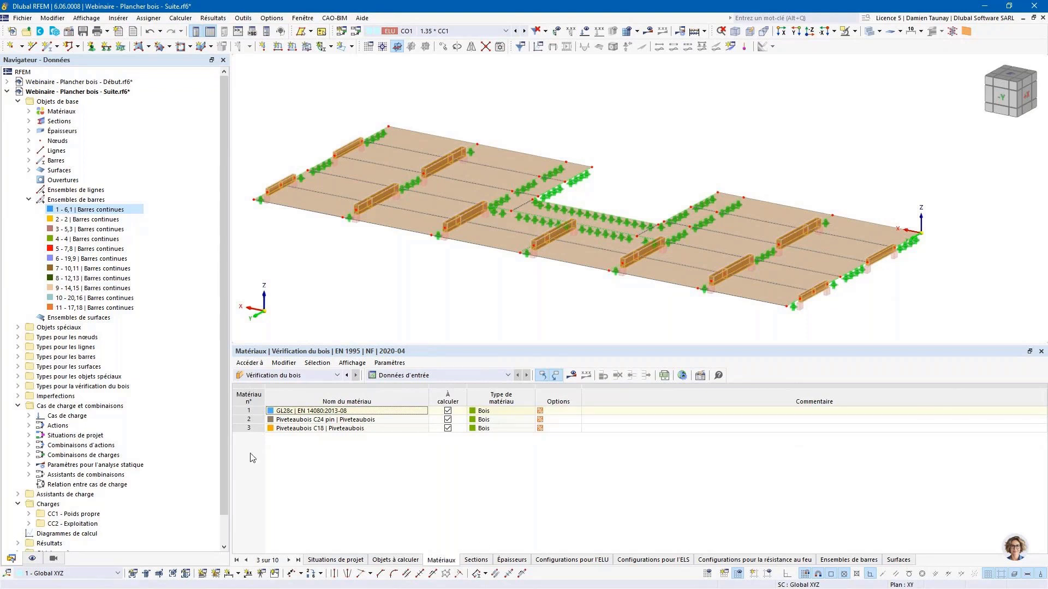
left_click(475, 561)
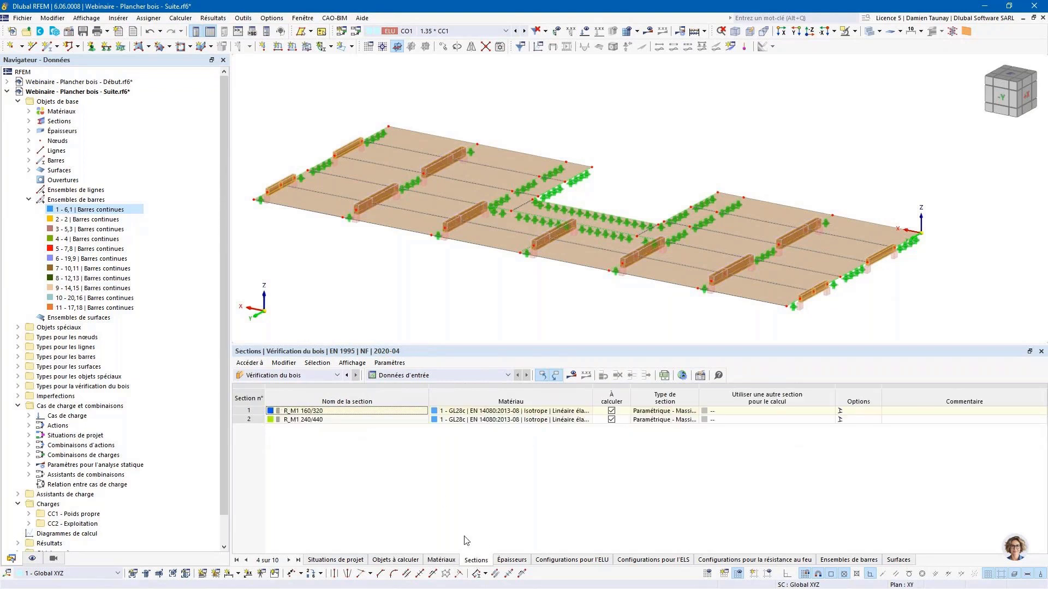
left_click(829, 412)
left_click(822, 411)
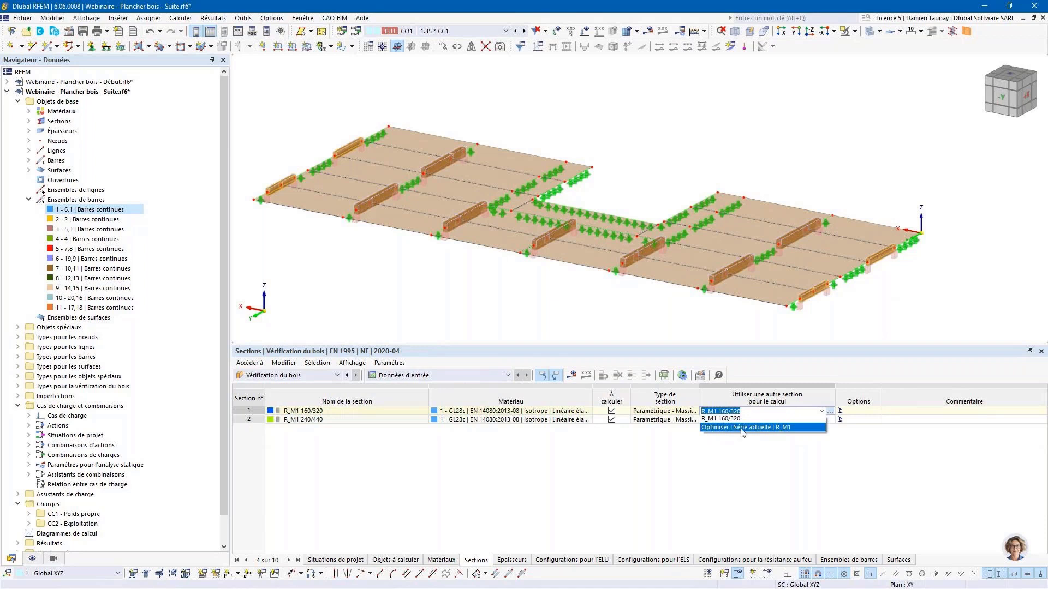
left_click(725, 473)
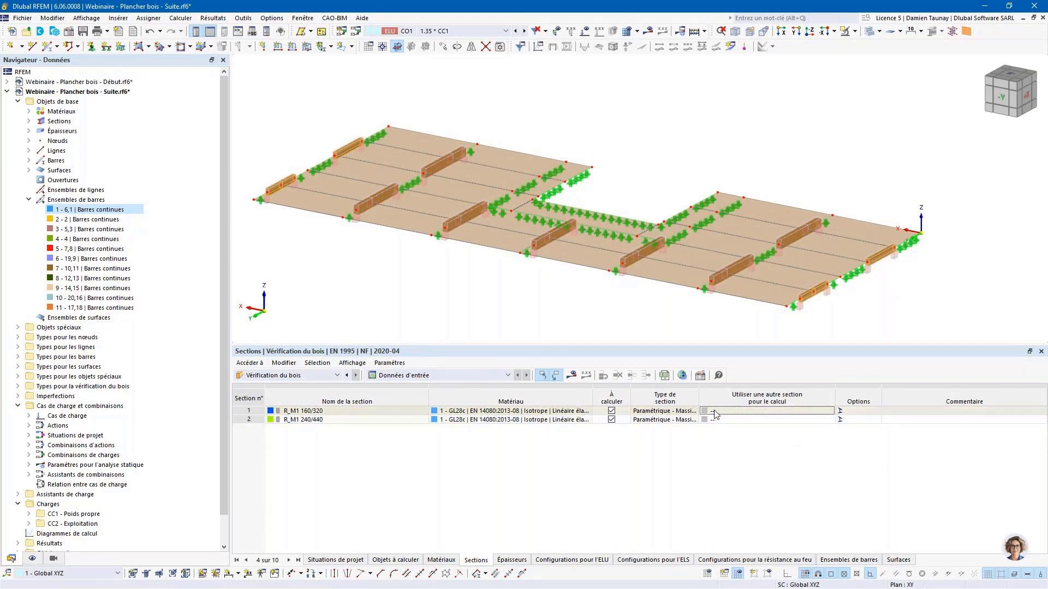
Examine the global timber design parameters and the alternative calculation section setting of section 1.
left_click(682, 375)
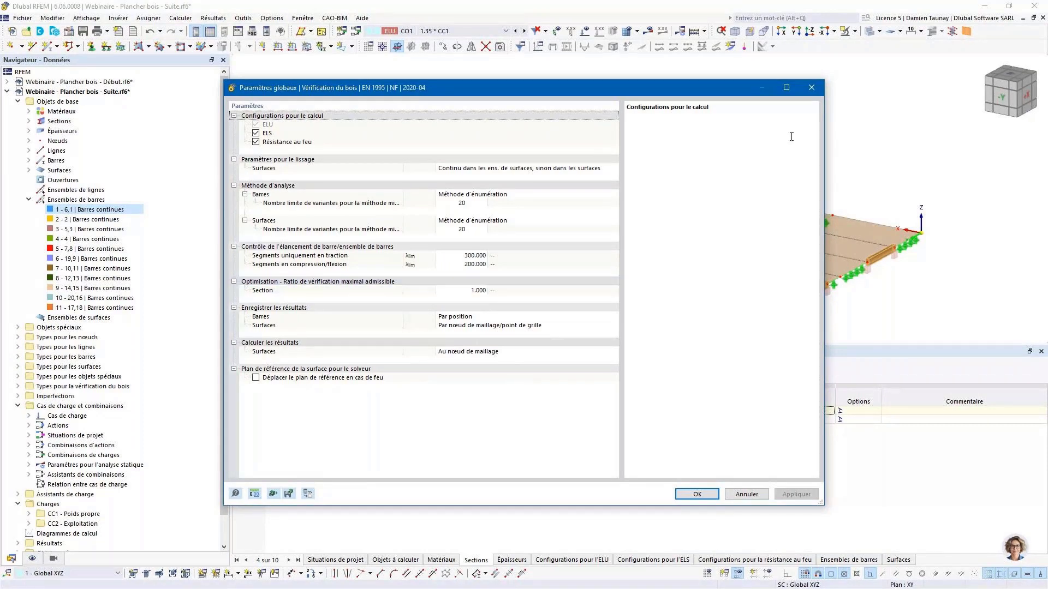
left_click(811, 88)
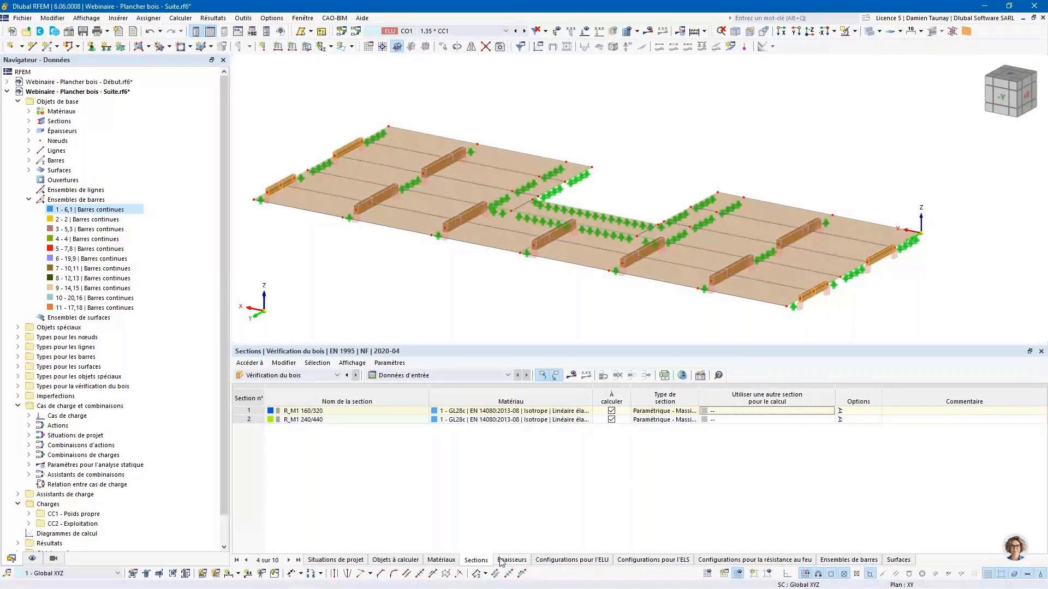
left_click(788, 411)
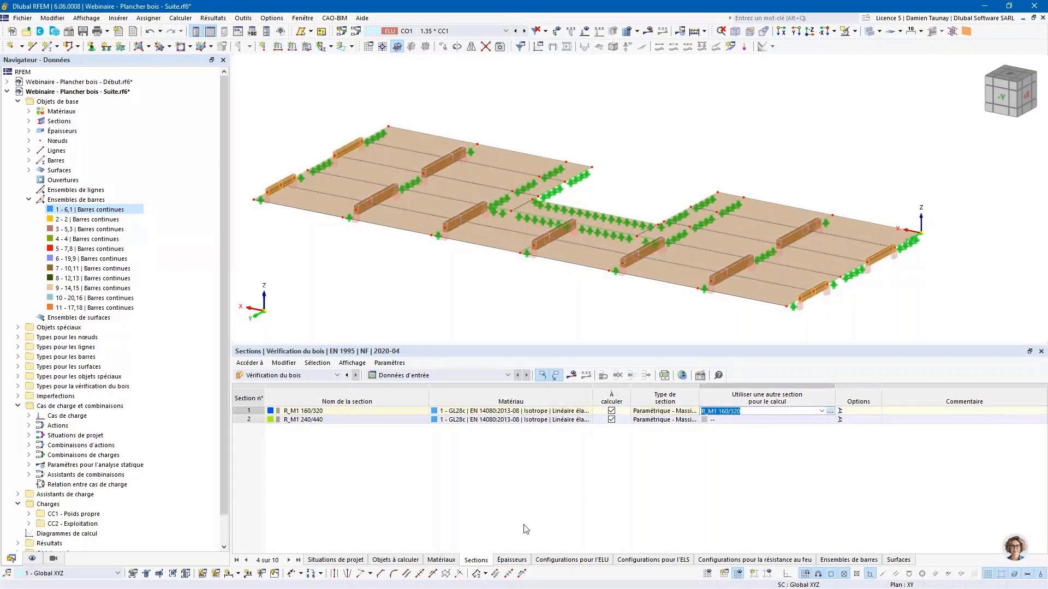
Review the thicknesses, the ELU, ELS and fire resistance configurations, and their assignments to member sets and surfaces.
left_click(518, 562)
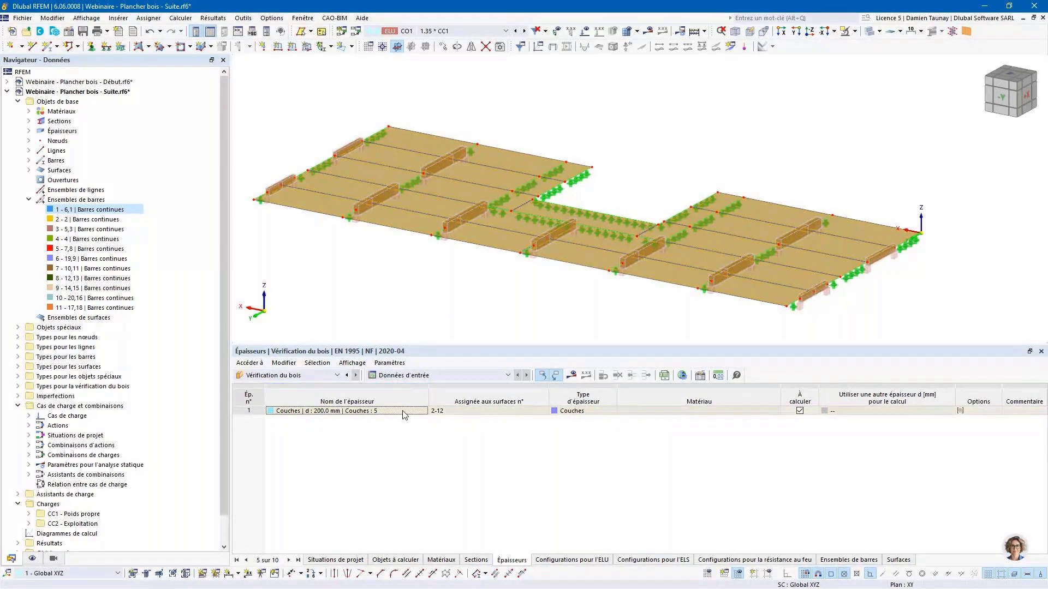
left_click(567, 561)
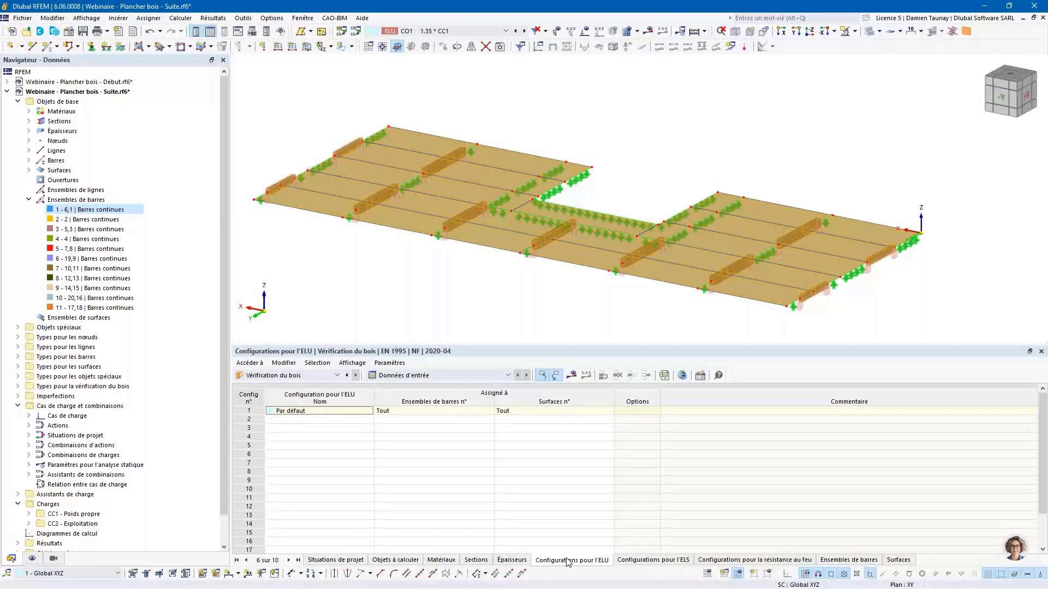
left_click(632, 561)
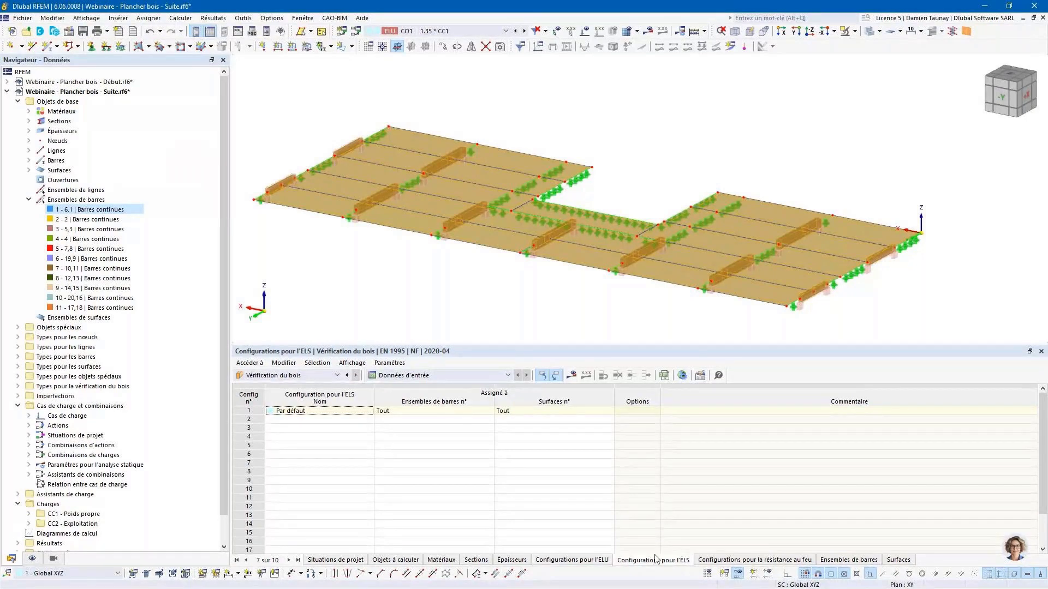
left_click(744, 561)
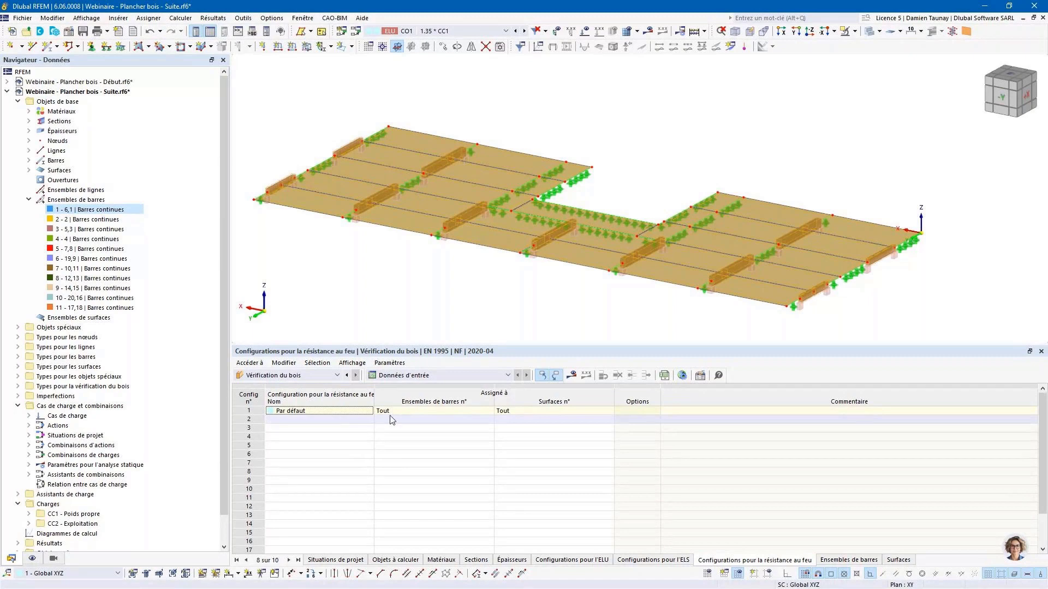
left_click(851, 561)
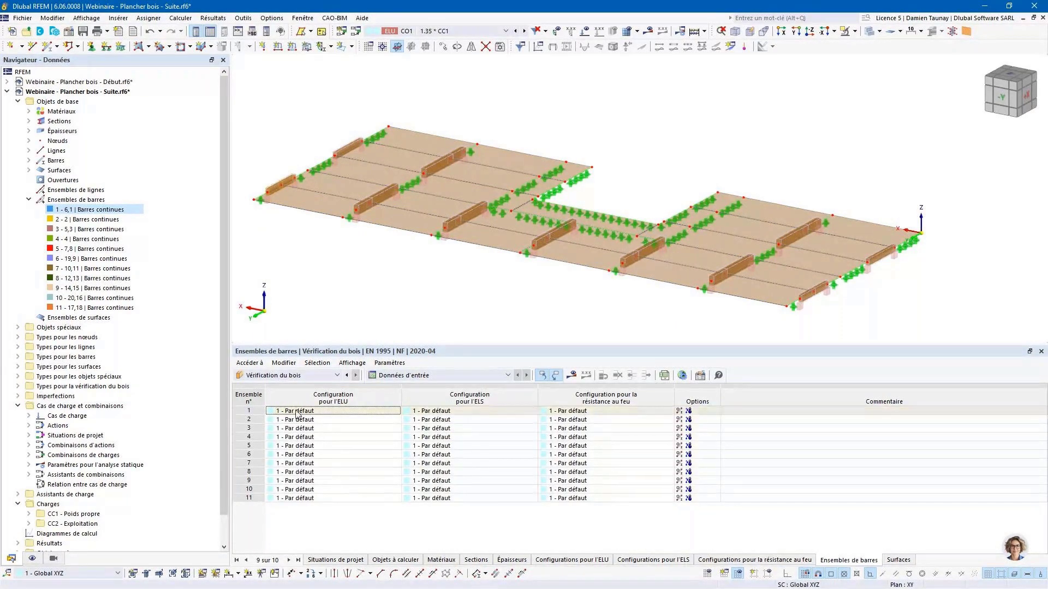
left_click(898, 560)
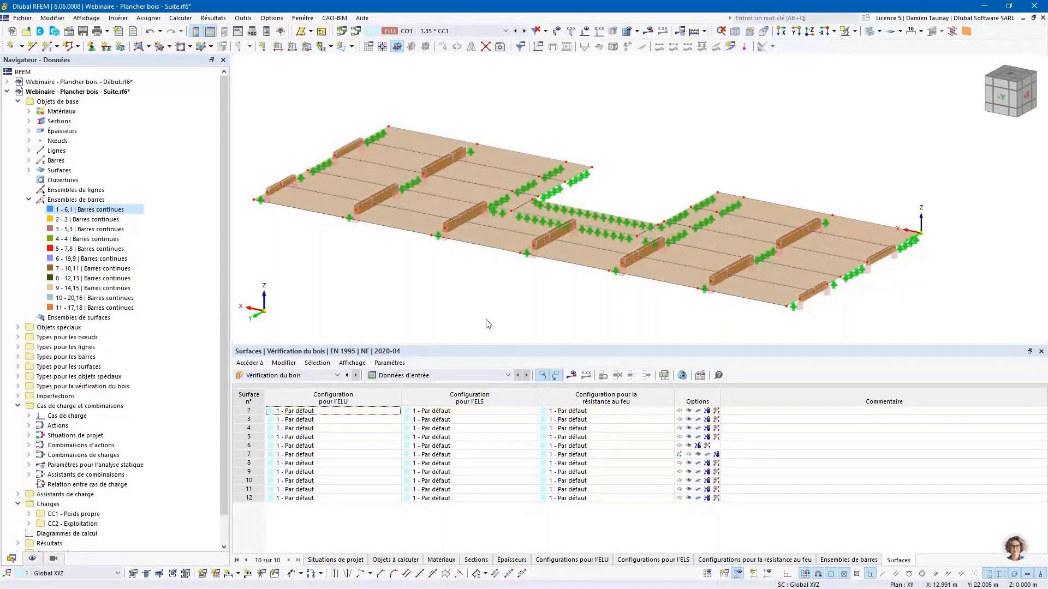
Calculate the timber design and display the design ratios on members and surfaces, with more room for the model view.
left_click(572, 378)
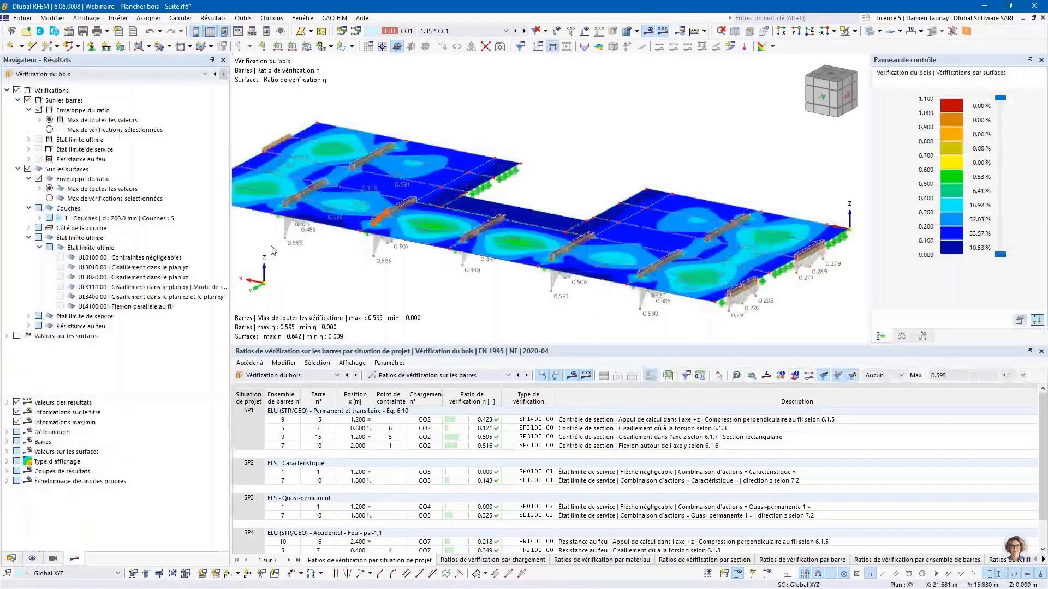
middle_click_drag(377, 284, 405, 278)
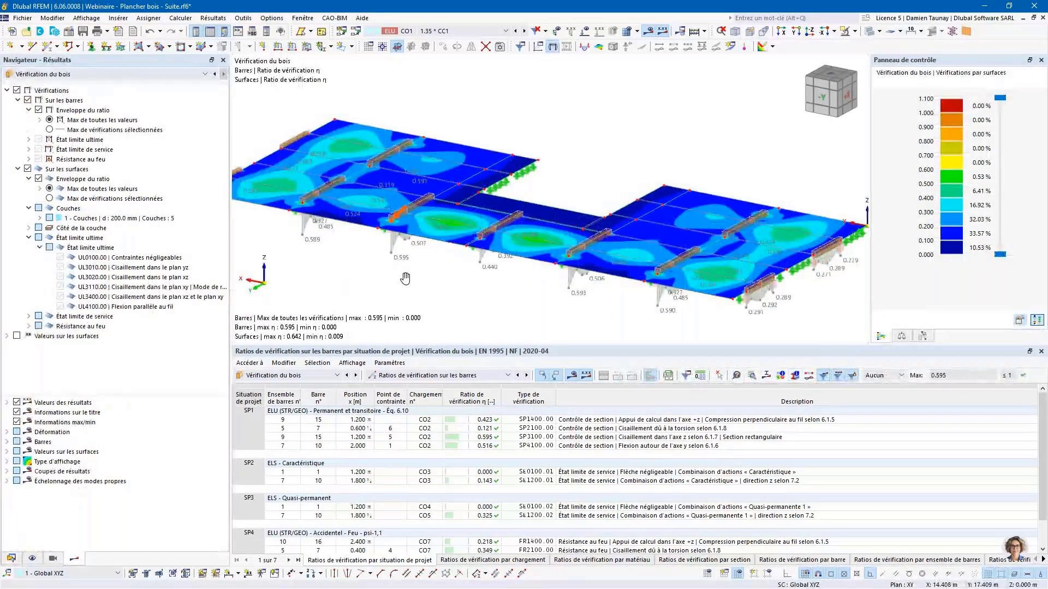
scroll(404, 278, "down", 1)
left_click_drag(424, 345, 425, 376)
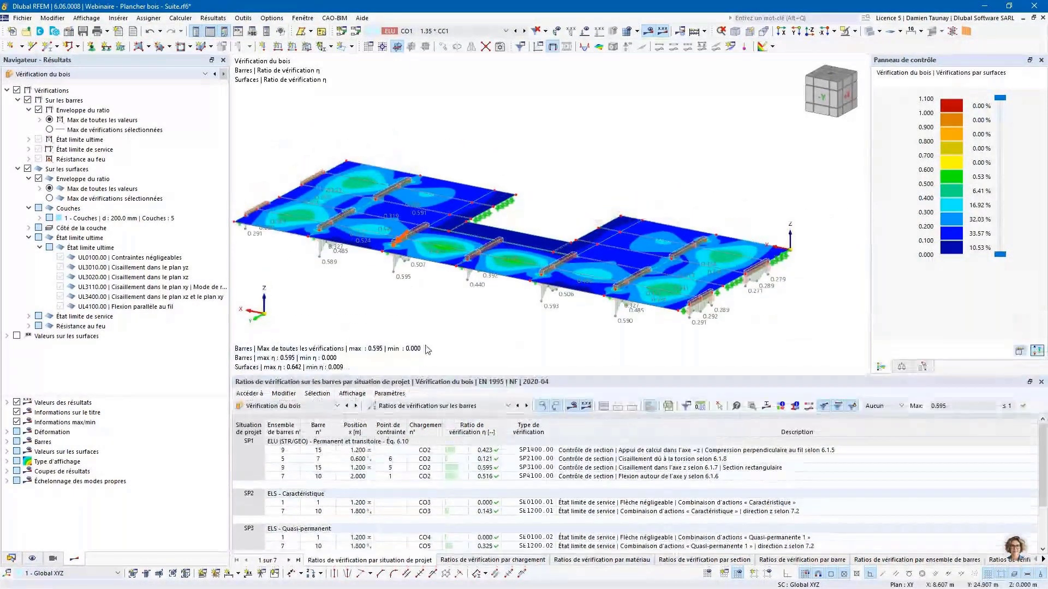
middle_click_drag(427, 350, 442, 303)
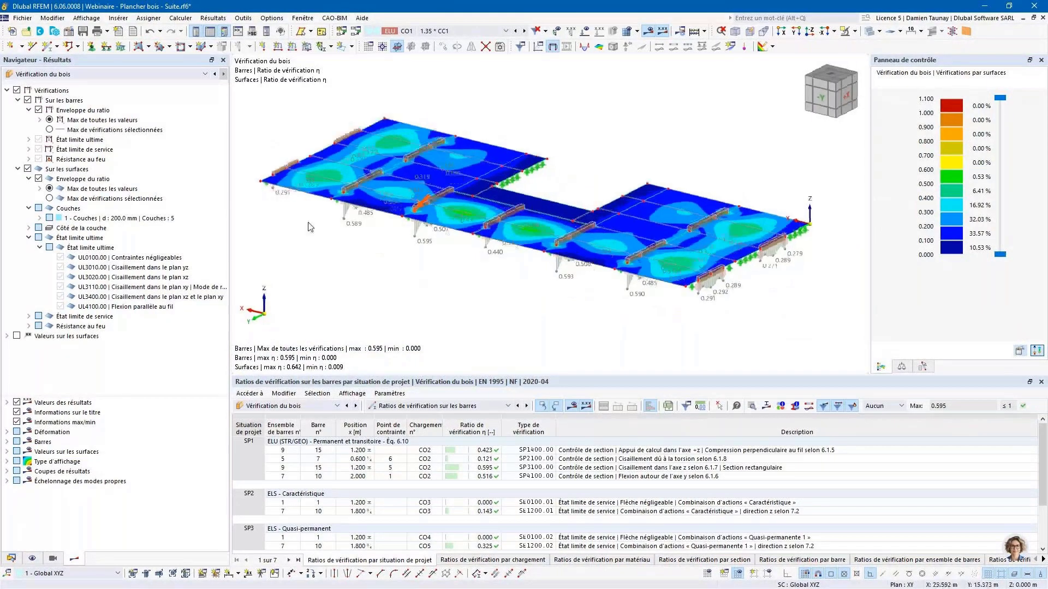
Hide the surface design ratios and display the model as a wireframe to examine the member ratios.
left_click(27, 170)
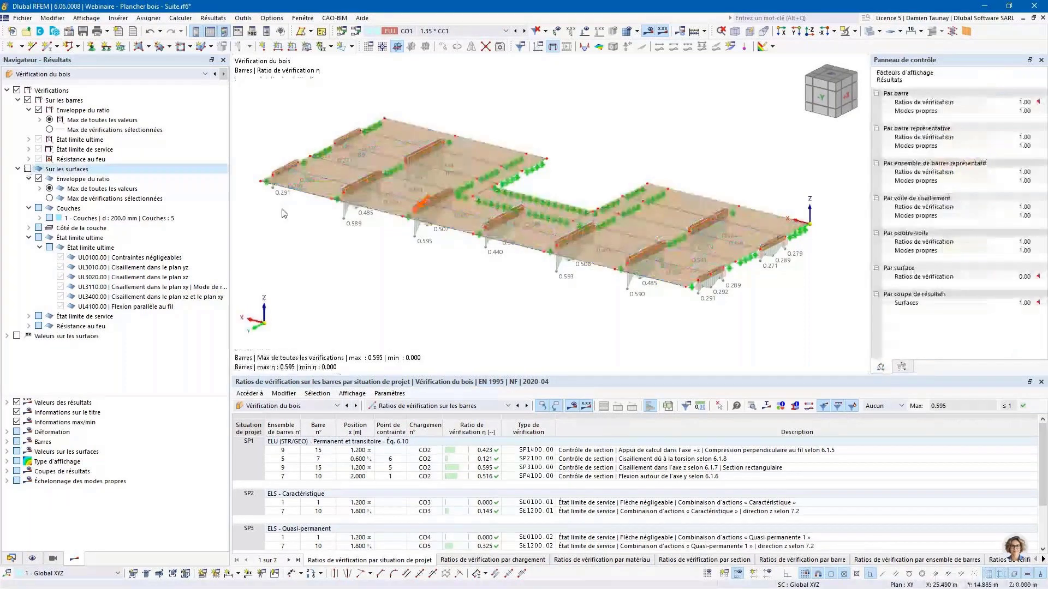
left_click(869, 34)
middle_click_drag(526, 314, 500, 320, "ctrl")
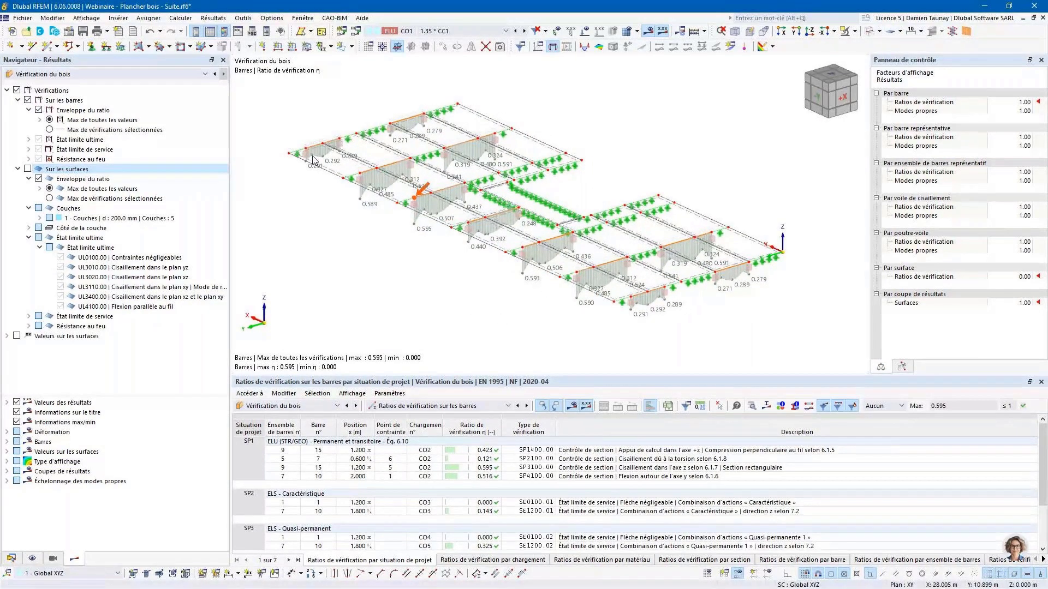
Limit the member ratio envelope to selected checks and show only the État limite de service ratios.
left_click(49, 129)
left_click(38, 139)
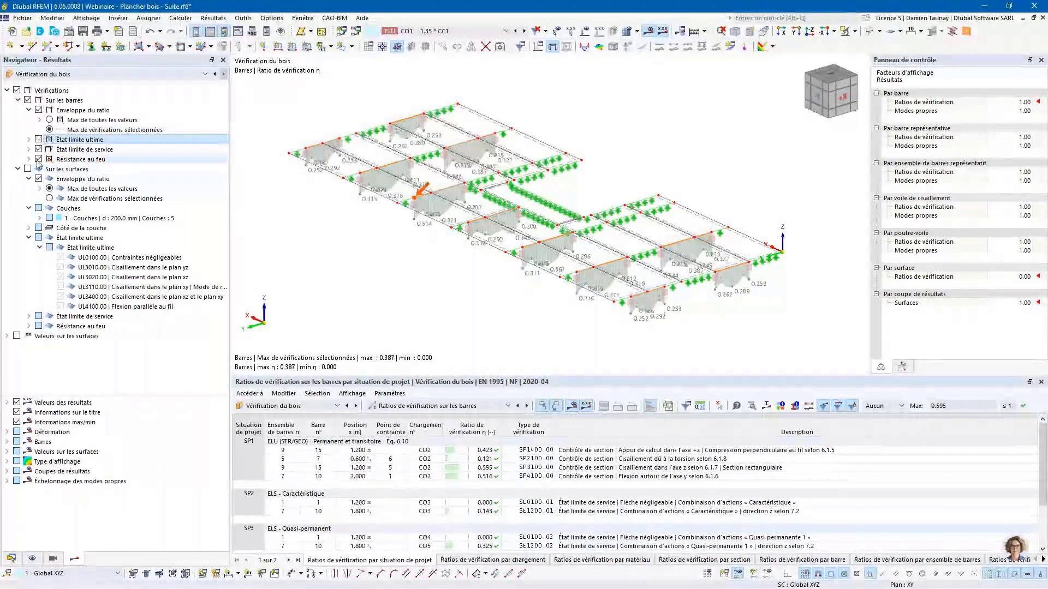
left_click(38, 159)
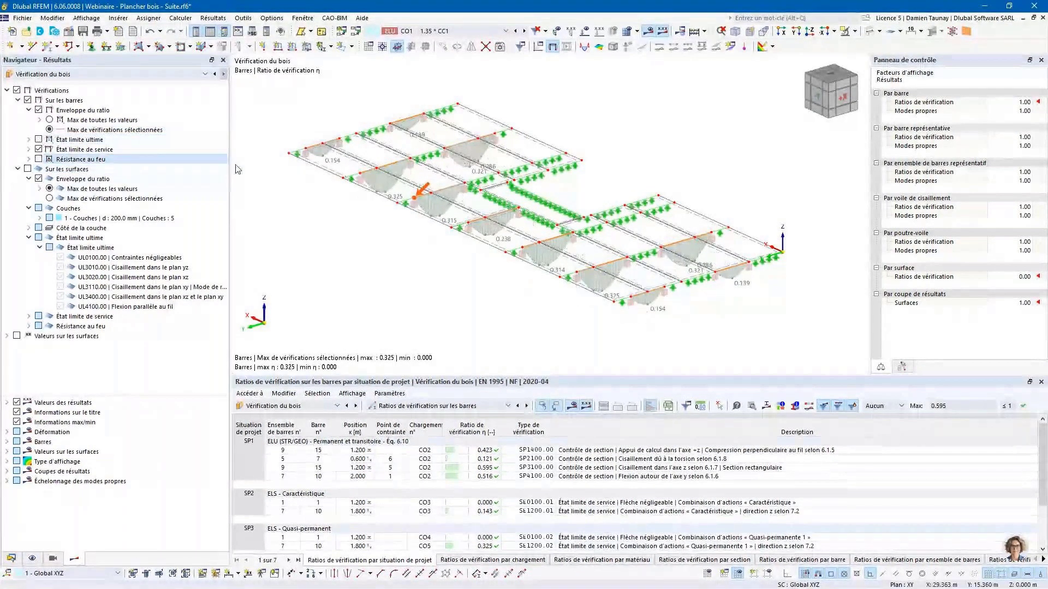
Show only the État limite ultime ratios on the members and list their individual section checks.
left_click(38, 149)
left_click(39, 140)
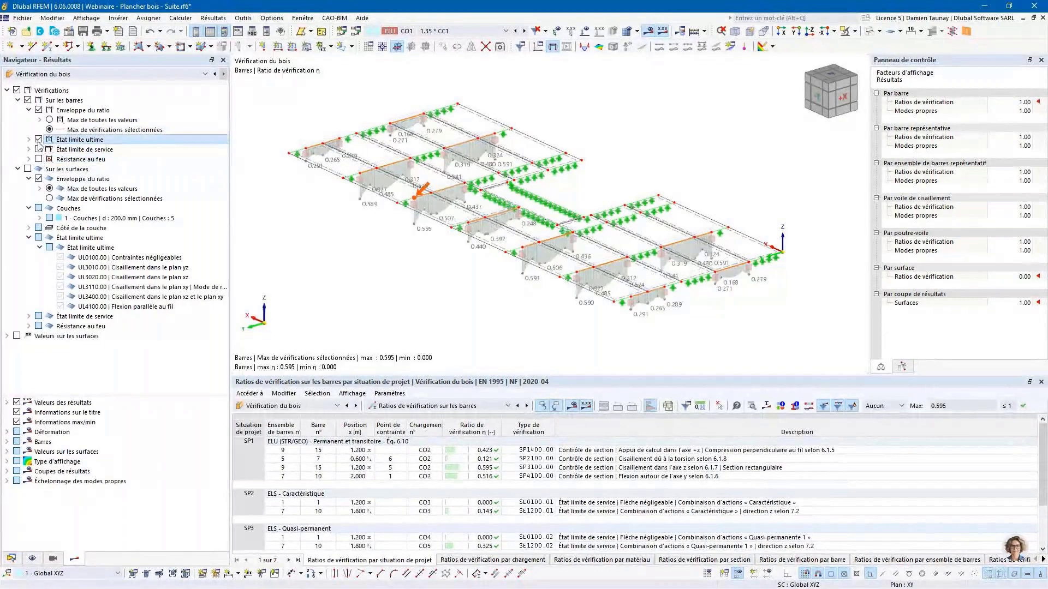
left_click(29, 139)
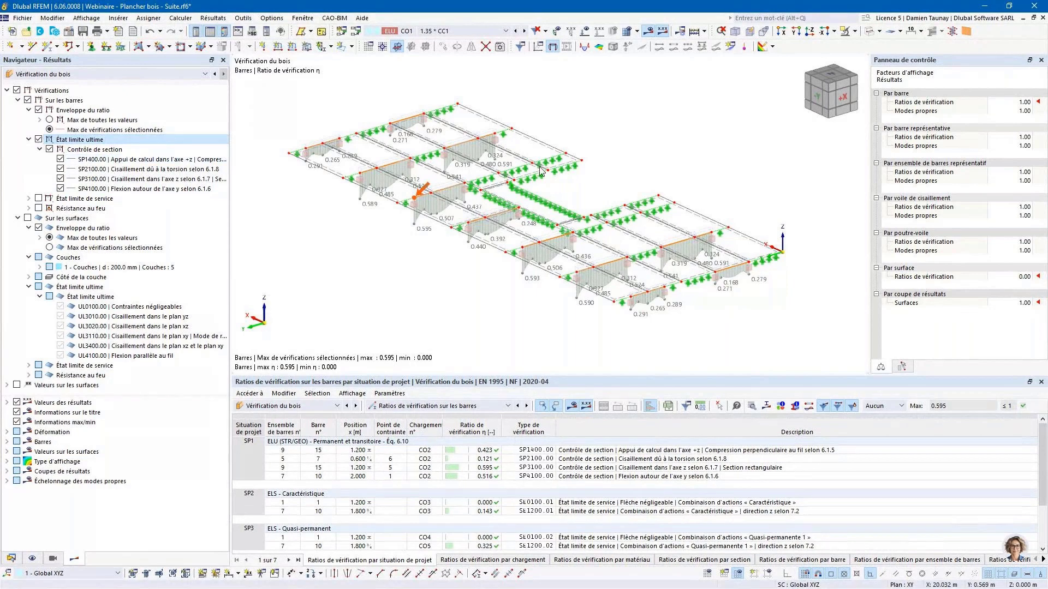
scroll(428, 270, "down", 1)
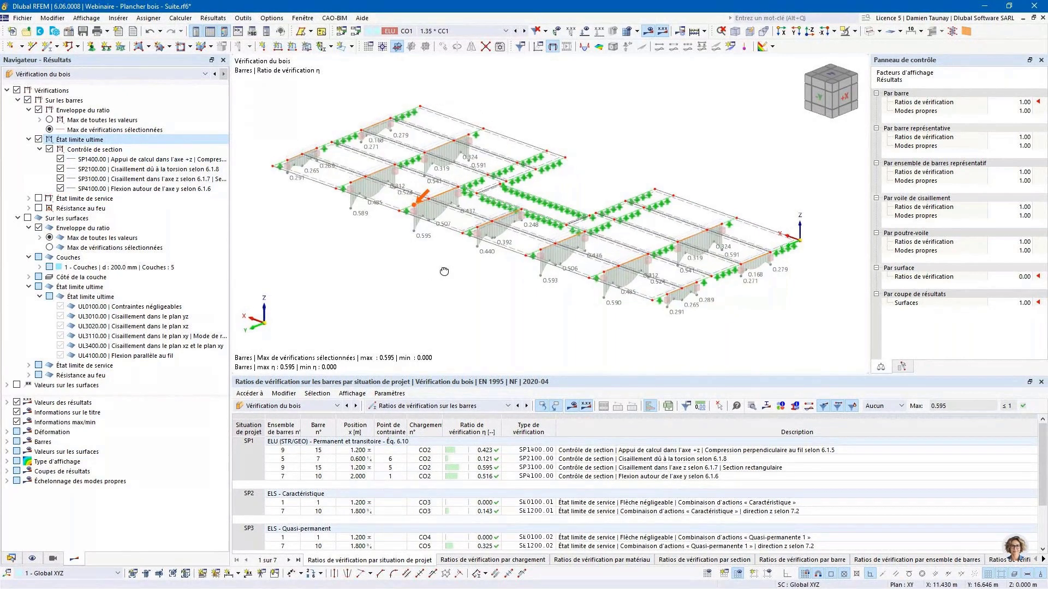
Set the member envelope back to Max de toutes les valeurs, and turn the envelope off to show the checks separately.
left_click(49, 120)
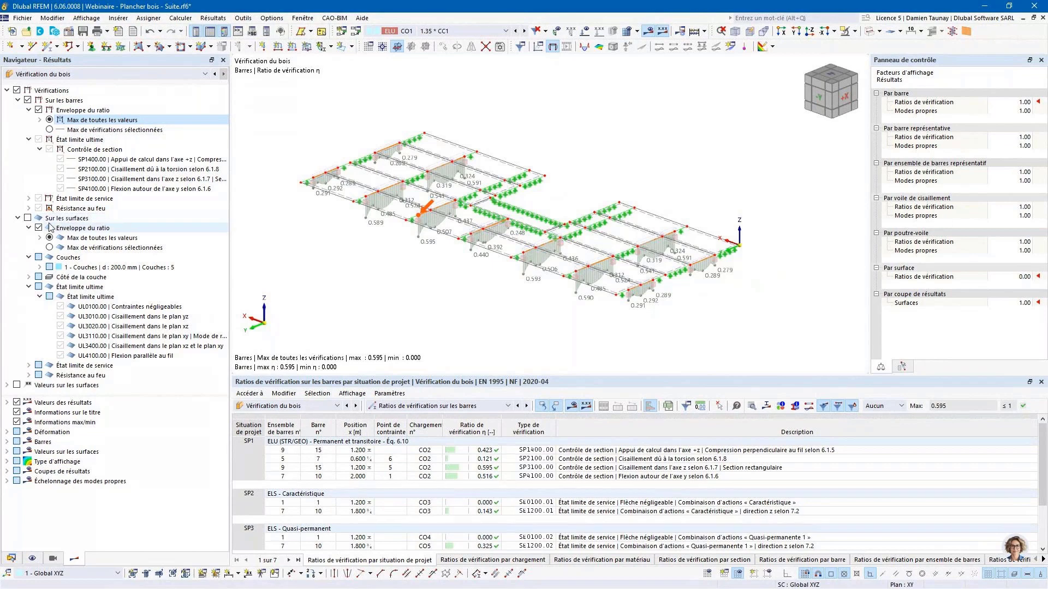
left_click(34, 110)
left_click(38, 140)
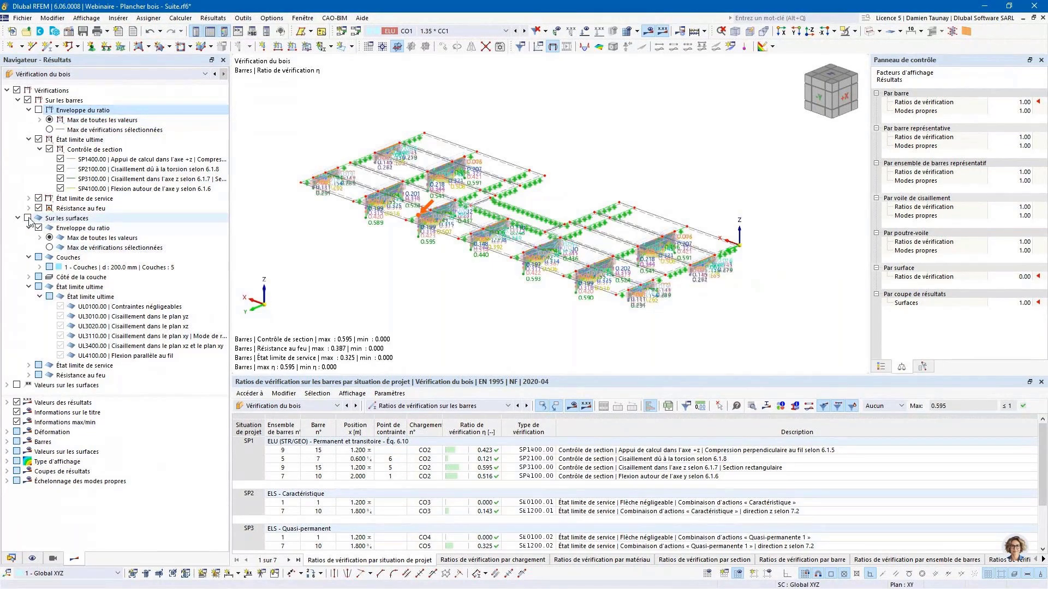
Hide the member results and examine the design ratio distribution on the floor surfaces.
left_click(28, 101)
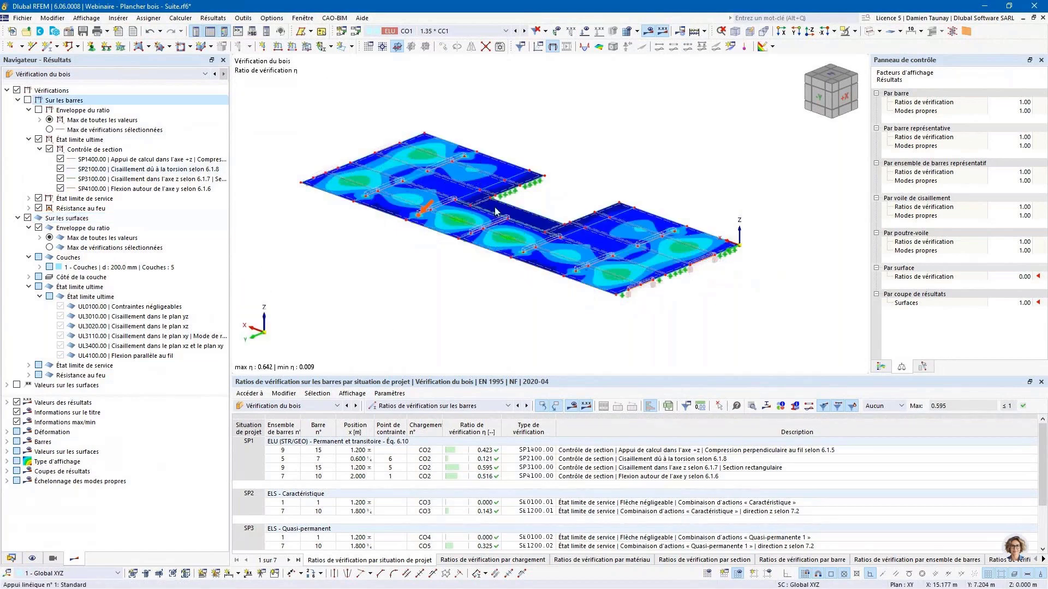
scroll(491, 198, "up", 4)
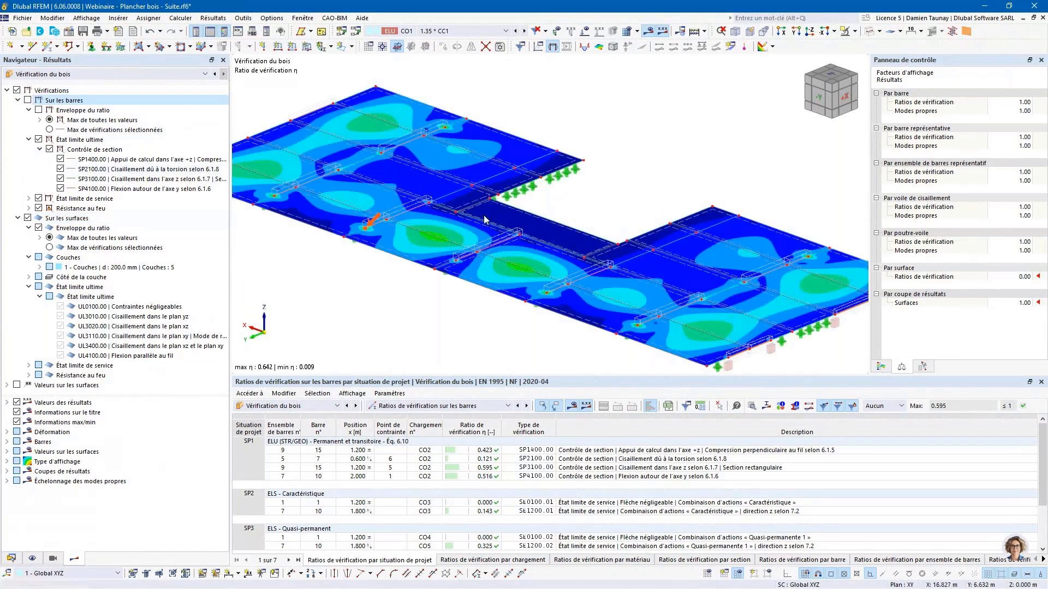
Examine the individual layers of the 200 mm layered build-up listed under the surface results.
scroll(480, 235, "down", 3)
middle_click_drag(467, 273, 509, 255, "ctrl")
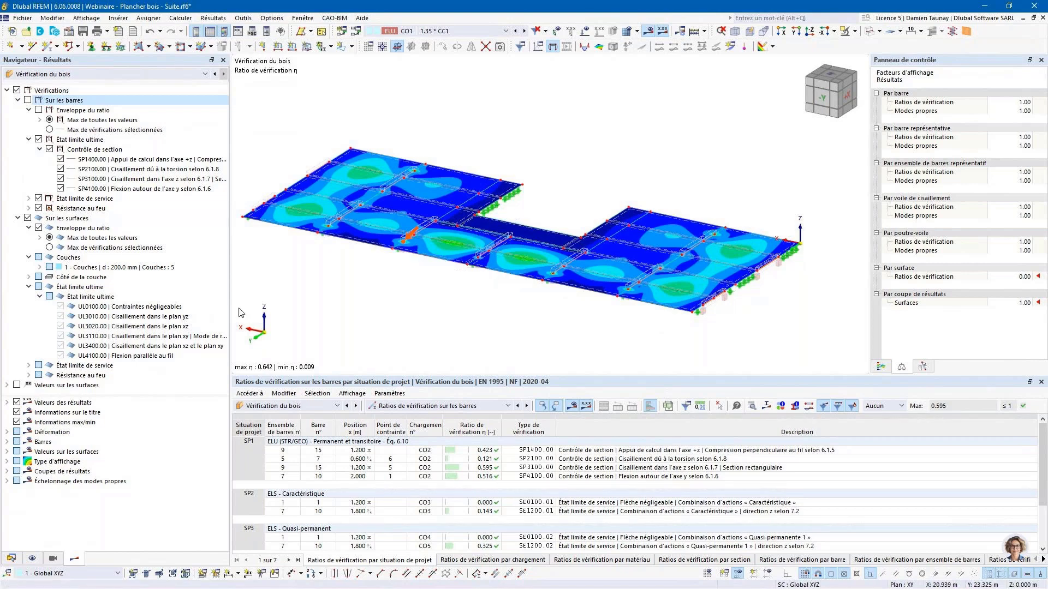
left_click(39, 267)
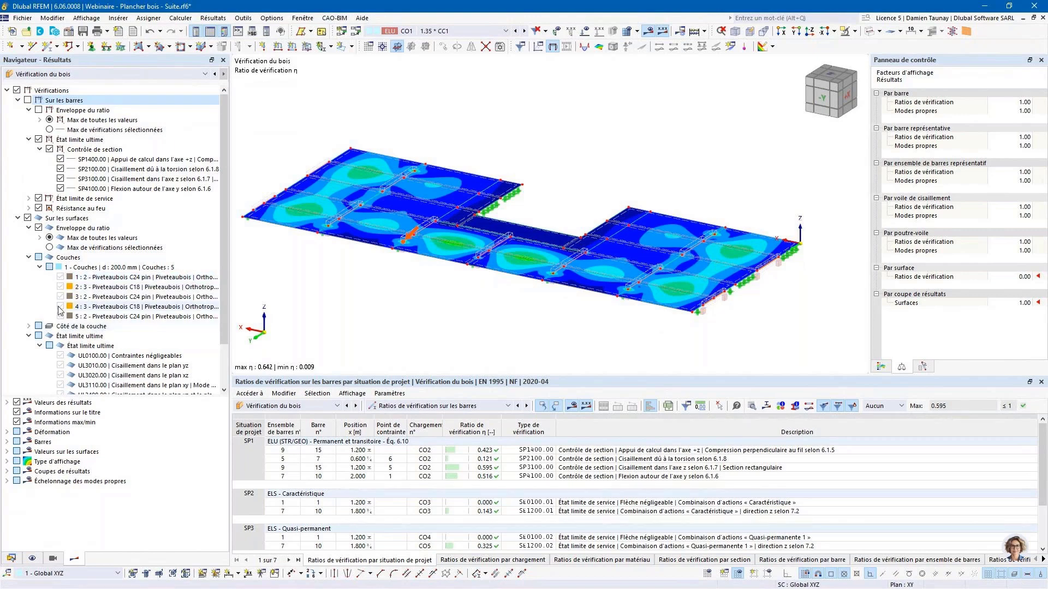
left_click(40, 267)
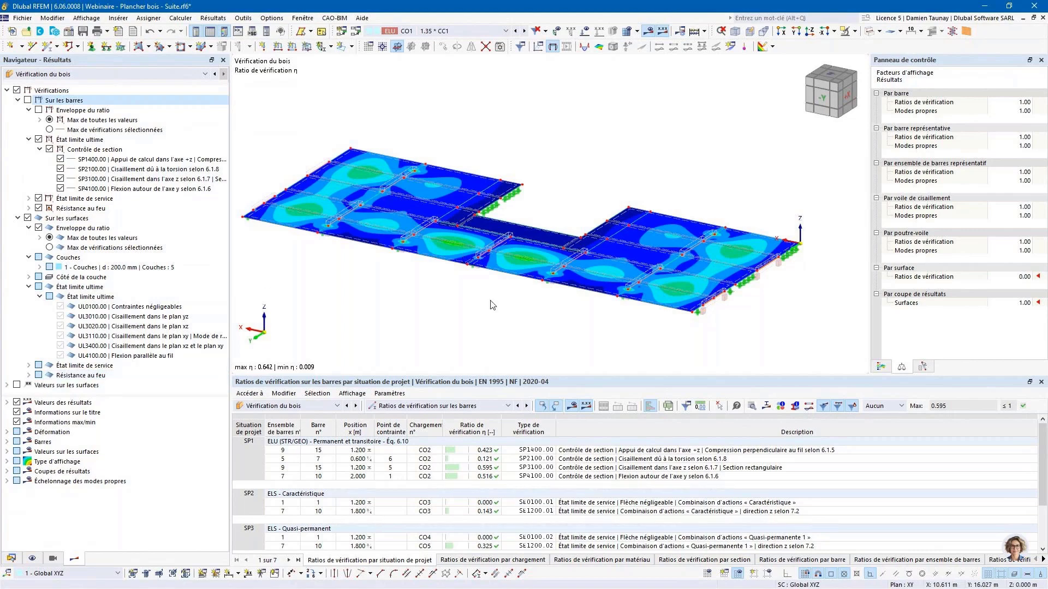
Enlarge the results table and review the member design ratios by material, by section and by design situation.
middle_click_drag(489, 299, 524, 300)
left_click_drag(568, 375, 569, 314)
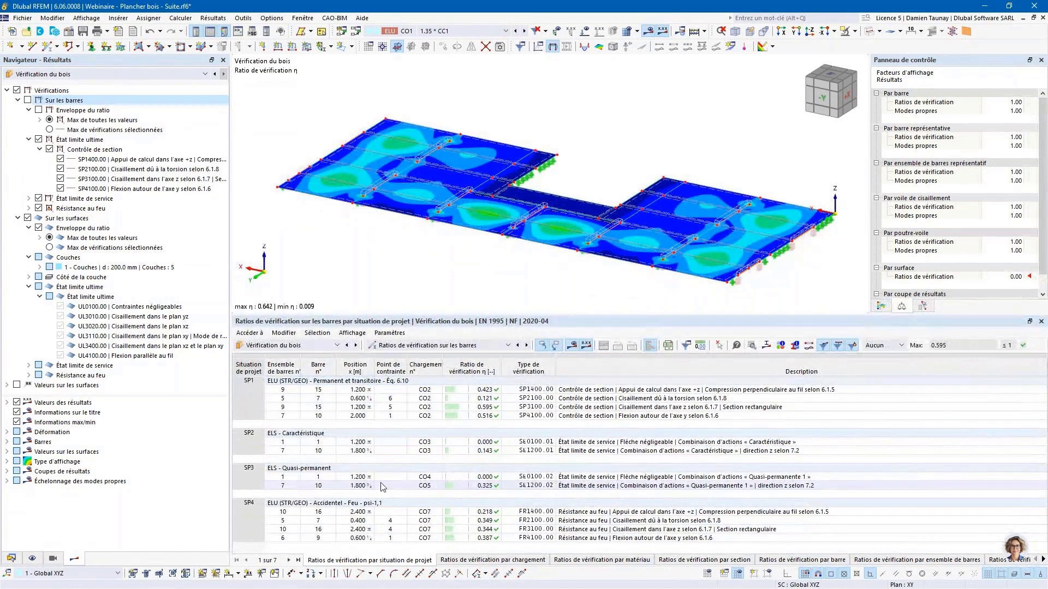
left_click(426, 346)
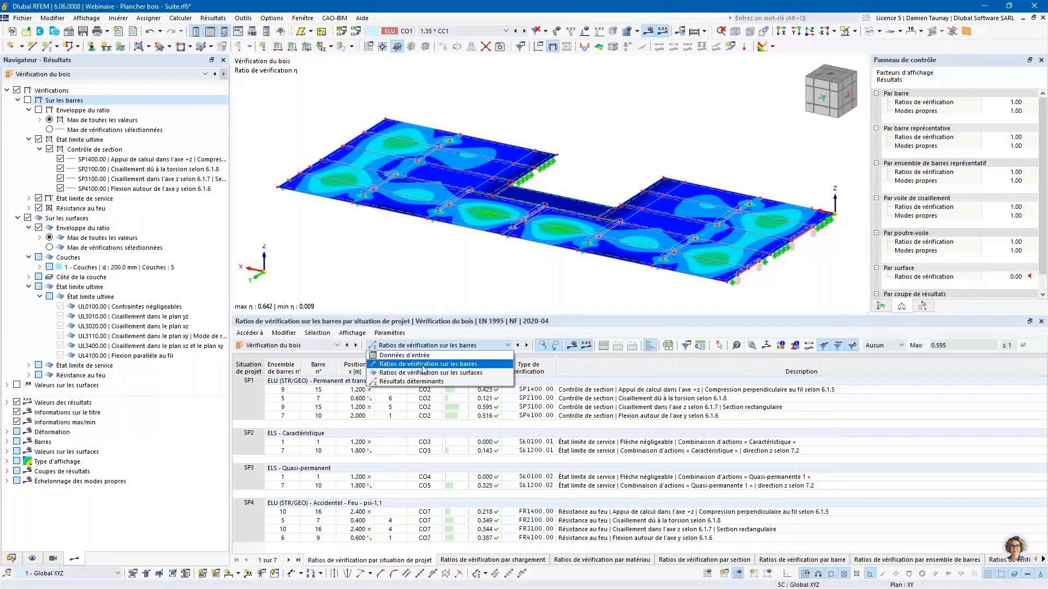
left_click(423, 364)
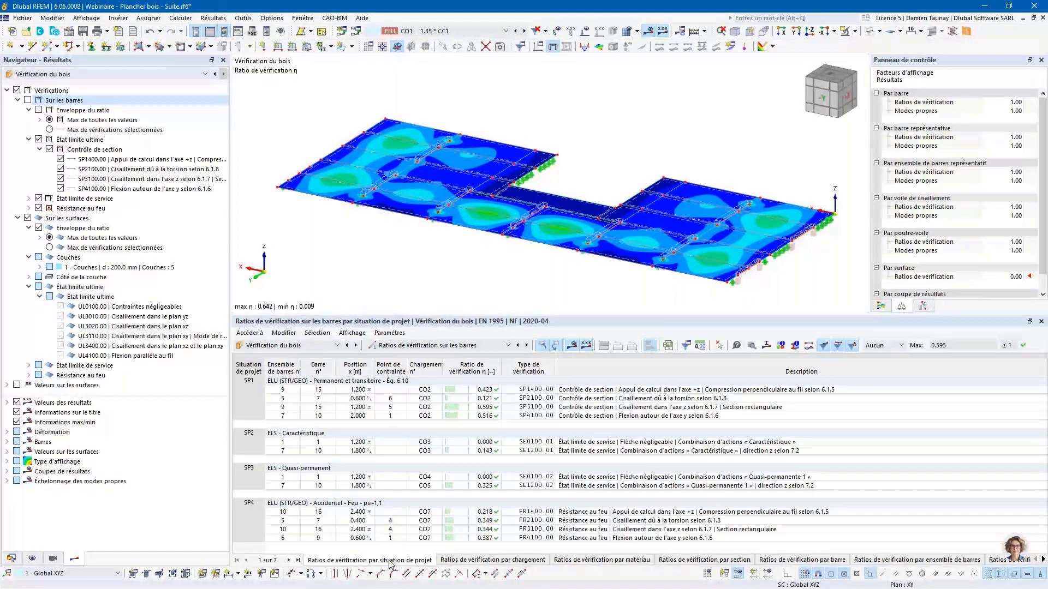
left_click(602, 560)
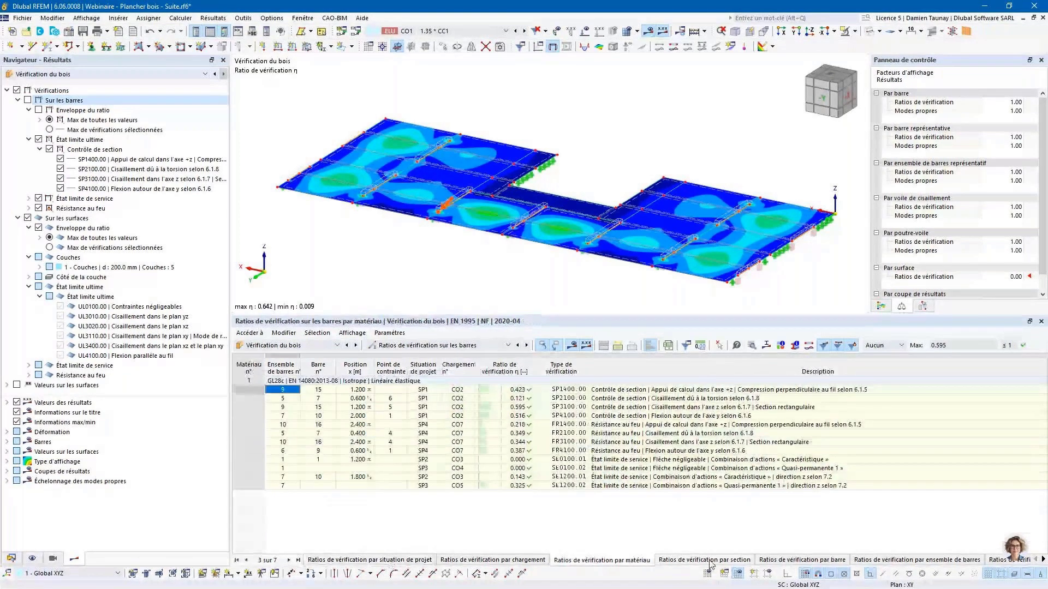
left_click(712, 560)
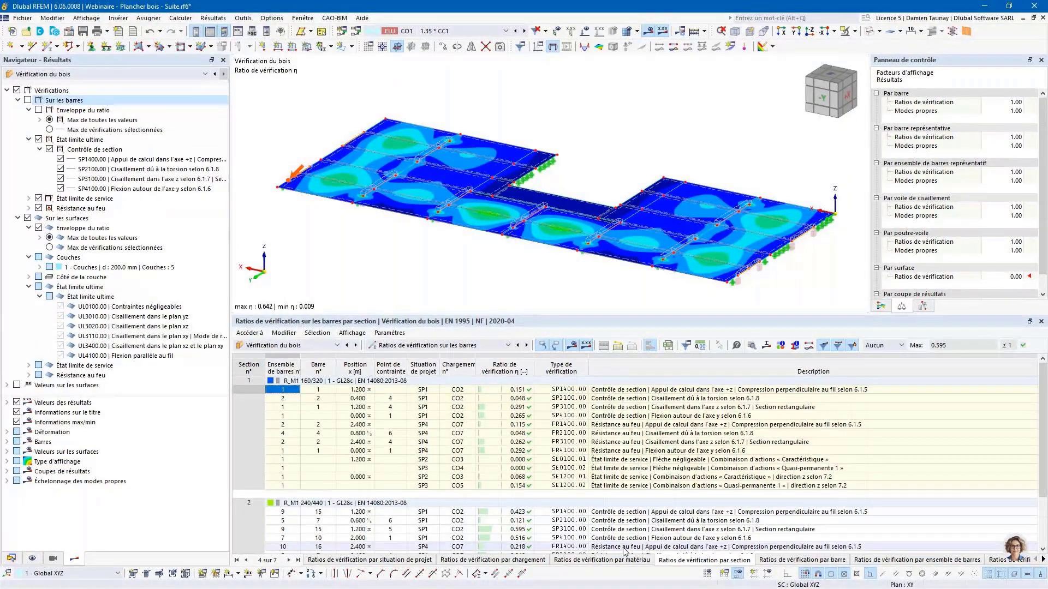
left_click(369, 561)
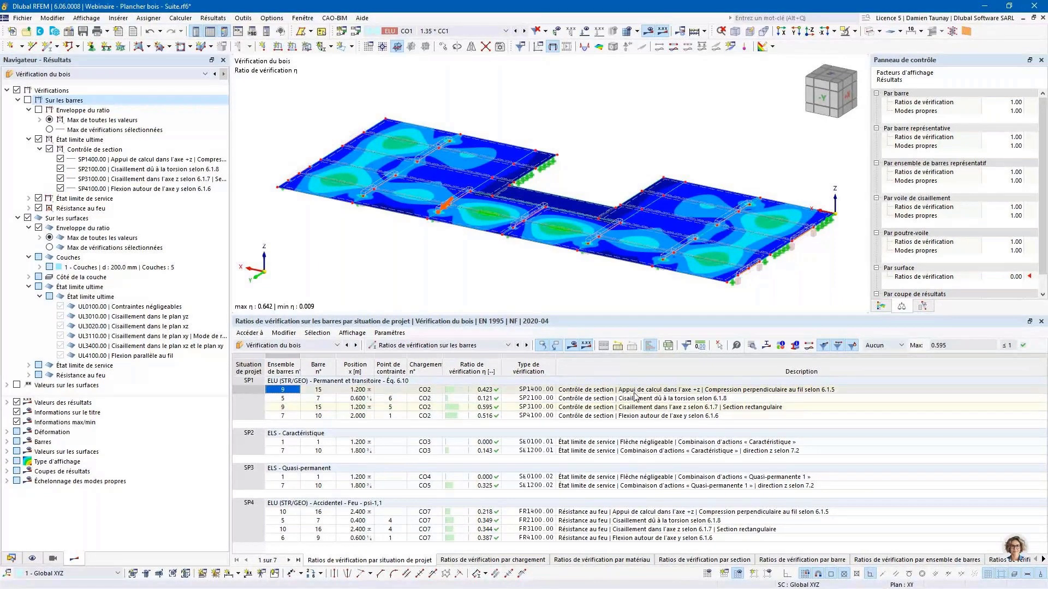
Examine the check details of torsional shear SP2100 and of support compression perpendicular to grain SP1400 for the SP1 members.
left_click(633, 398)
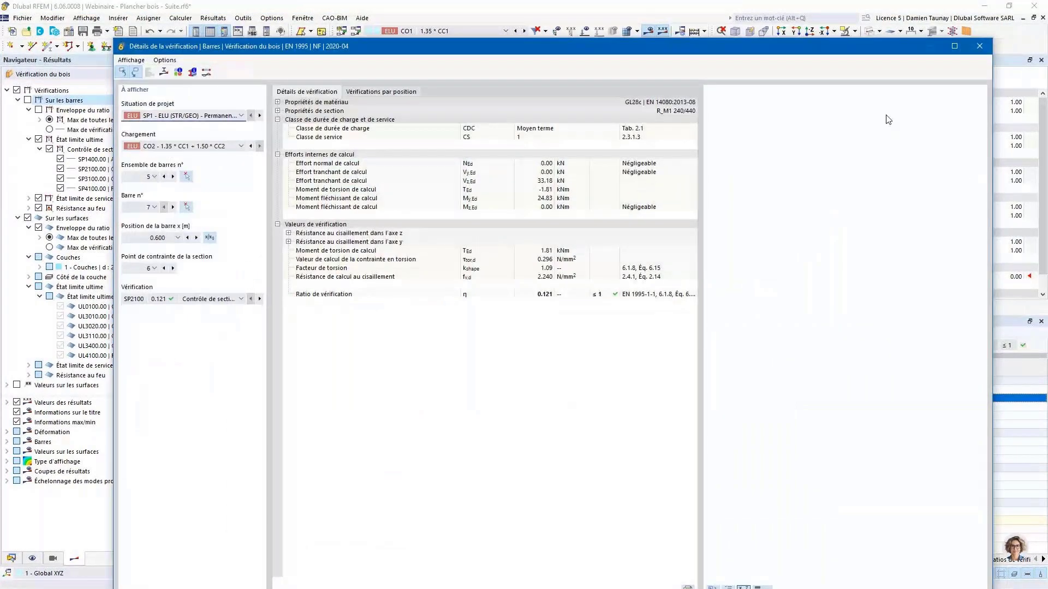
left_click(887, 119)
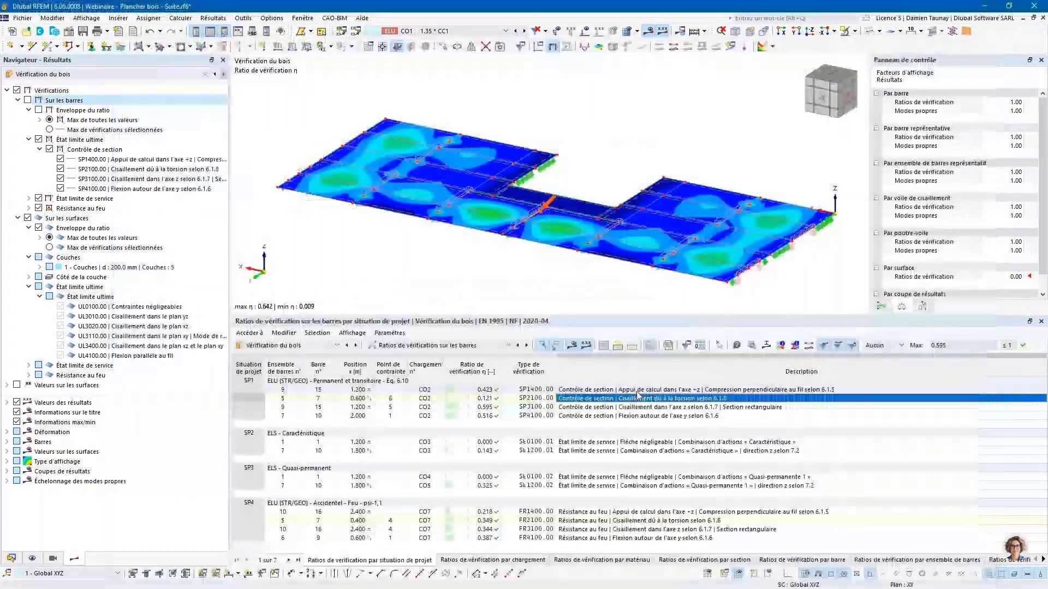
left_click(637, 391)
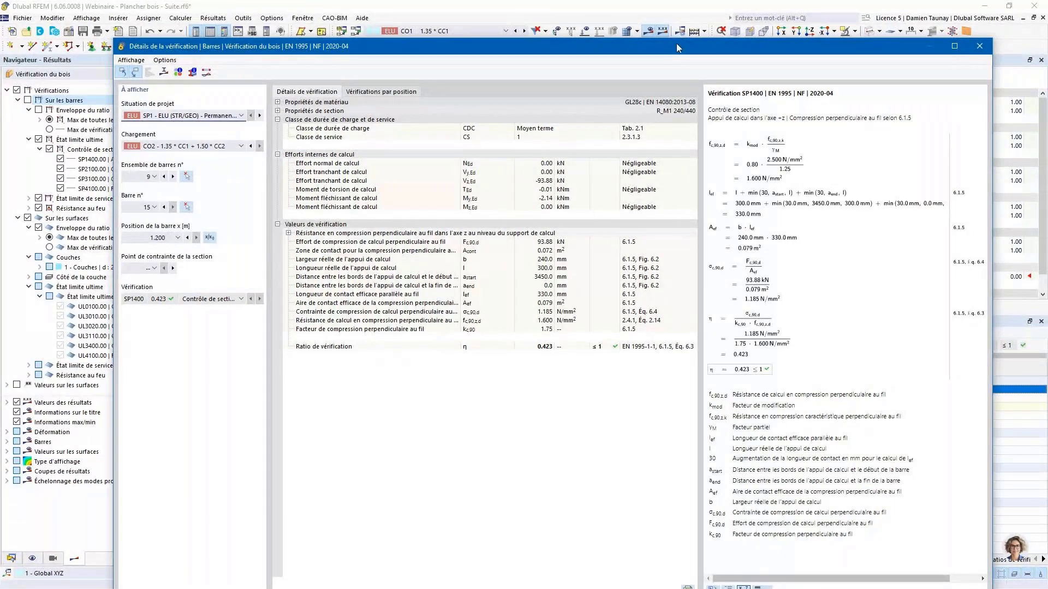
left_click_drag(676, 44, 668, 27)
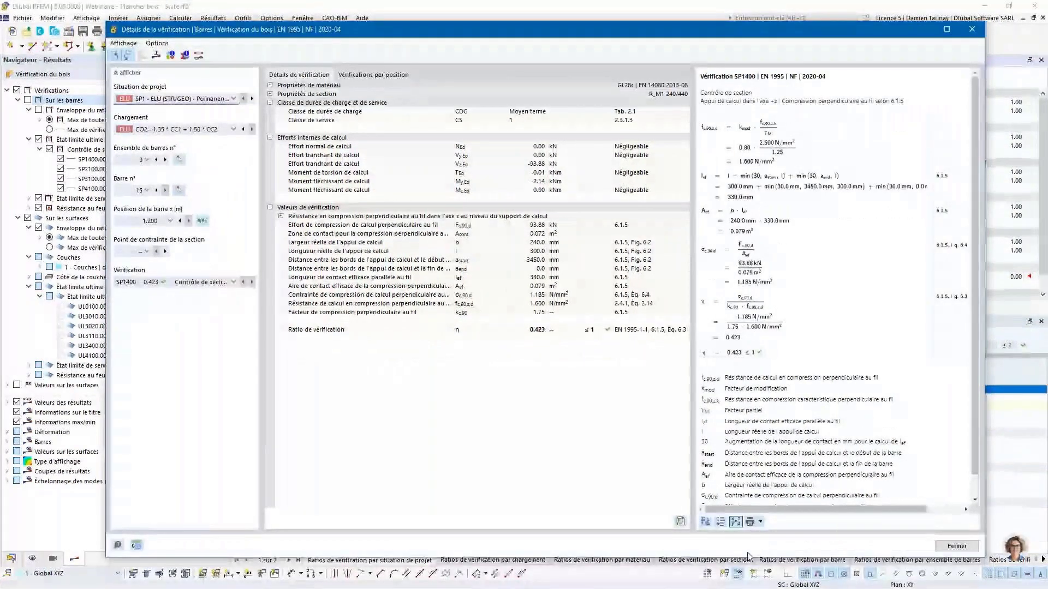
left_click(972, 29)
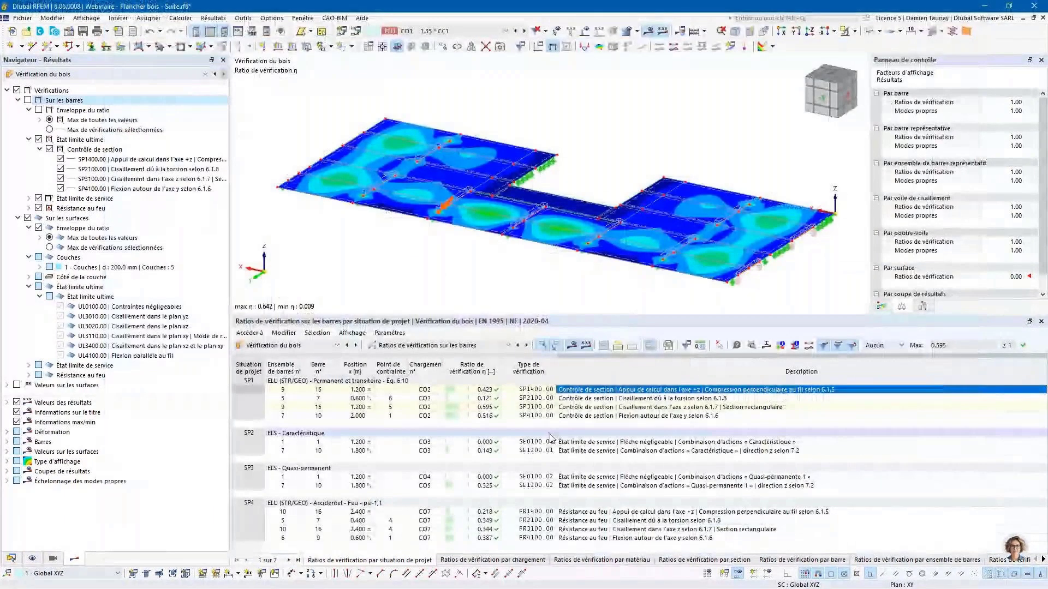
Examine the details of the fire torsion check FR2100 for member 7, including its reduced section properties.
left_click(578, 520)
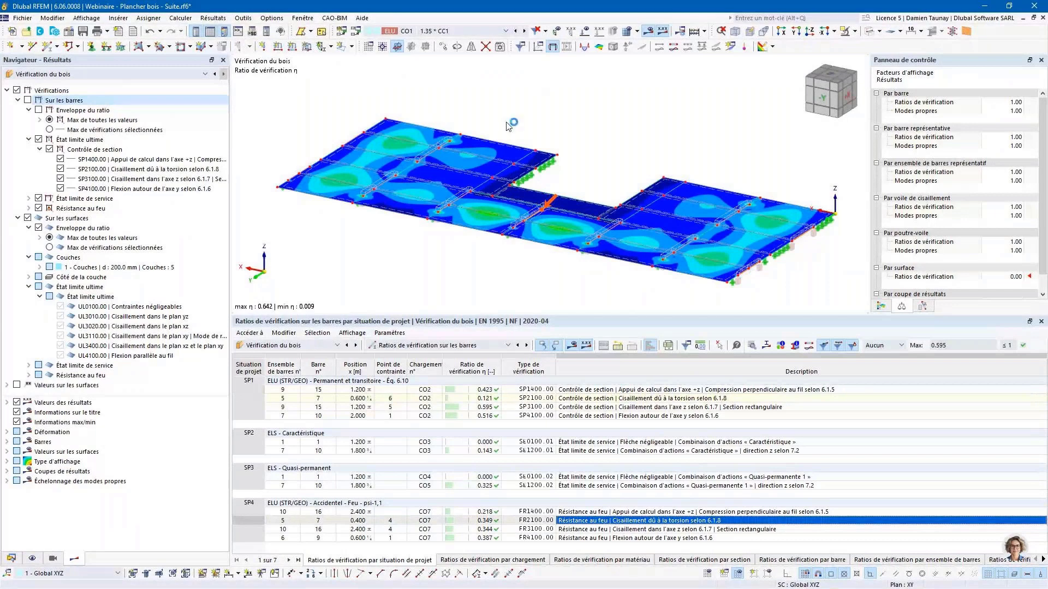
double_click(472, 191)
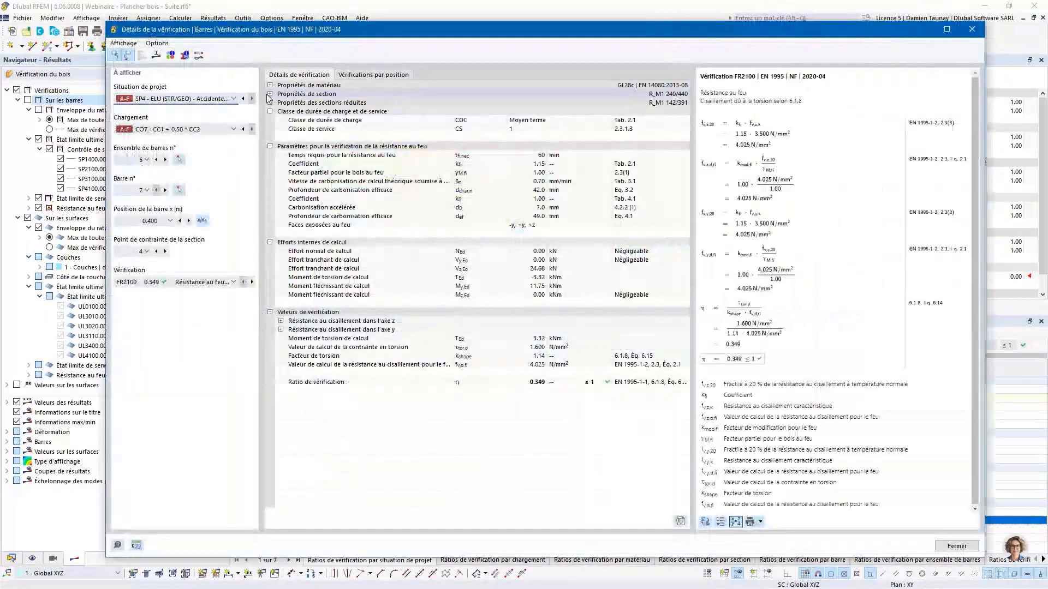
left_click(270, 103)
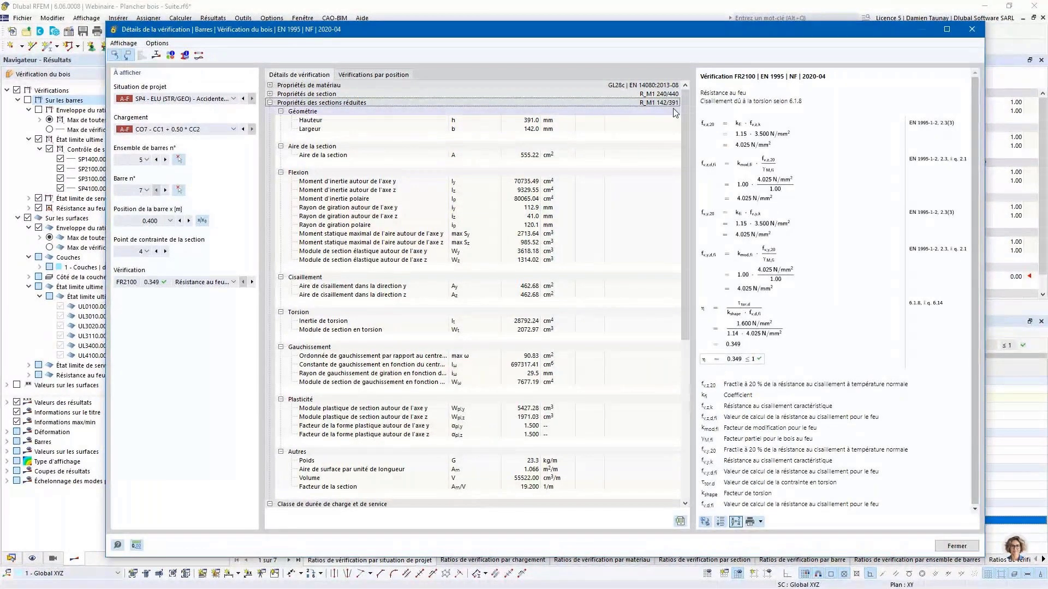
left_click(971, 30)
Switch the table to the surface design ratios and review them by design situation, loading, material, thickness and surface.
left_click(436, 346)
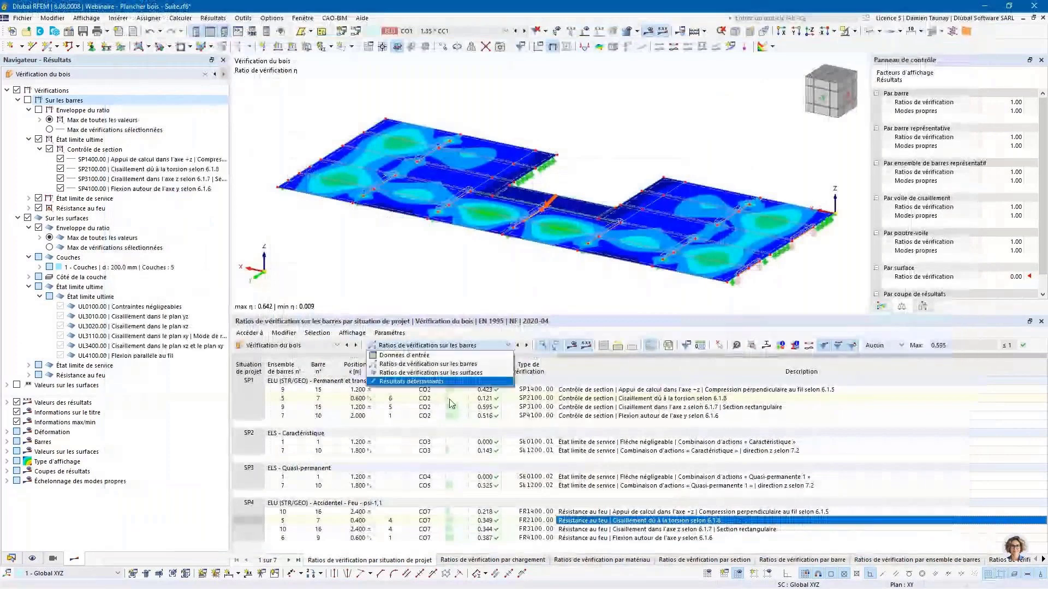
left_click(437, 372)
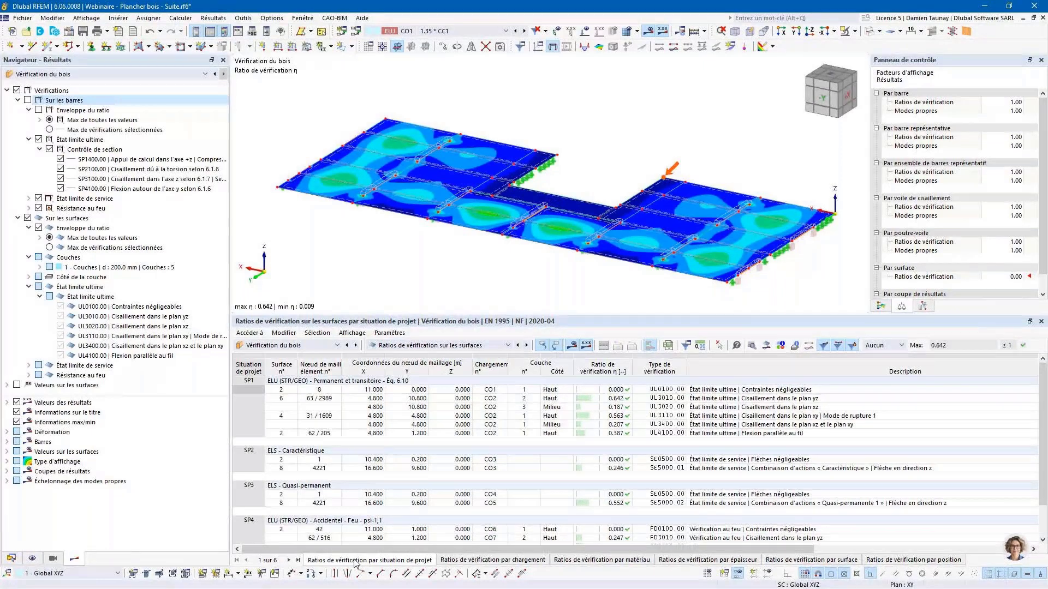
scroll(489, 433, "down", 1)
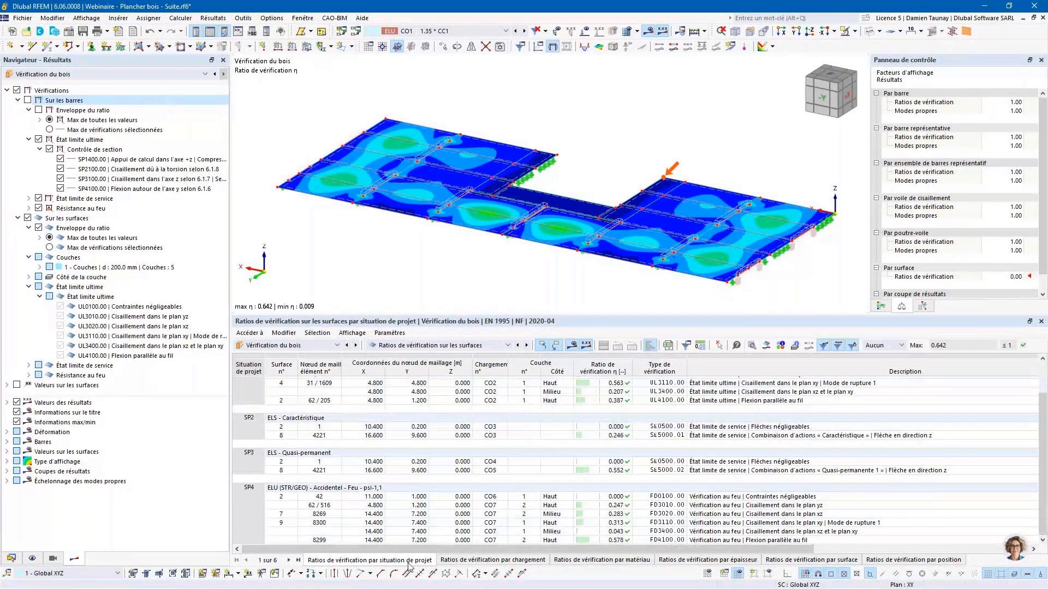
left_click(519, 560)
left_click(602, 559)
left_click(707, 560)
left_click(841, 562)
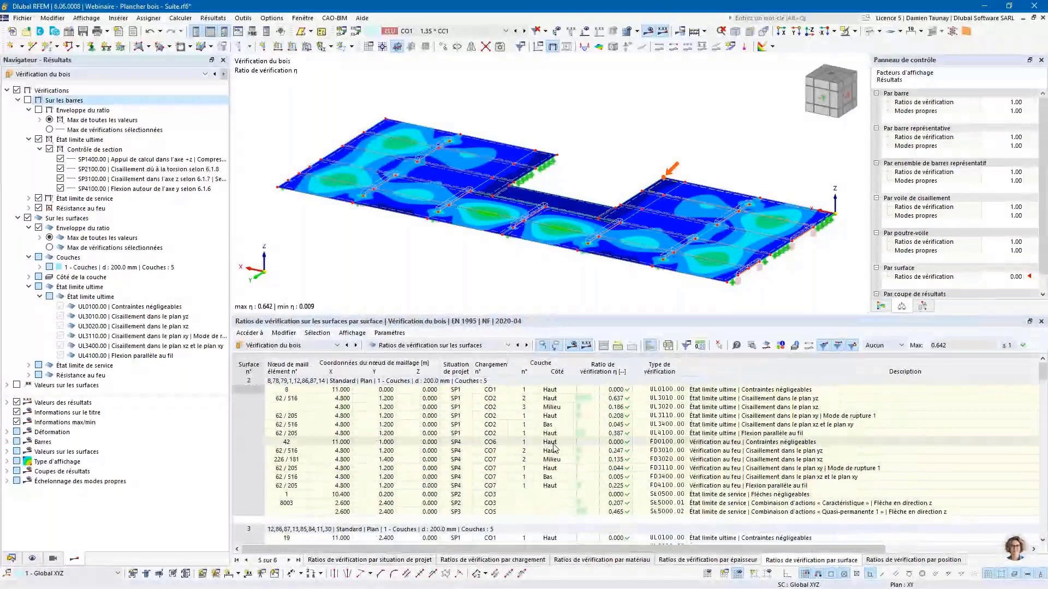
Locate surface 3's bending check UL4100 and fire shear check FD3110 from the table on the floor model.
scroll(552, 444, "down", 7)
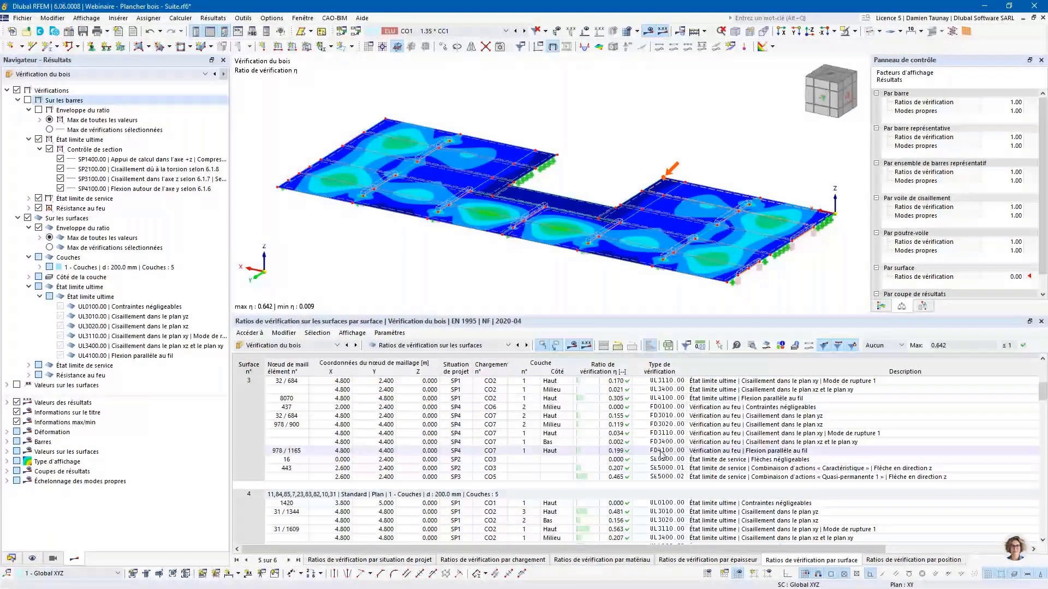
left_click(439, 398)
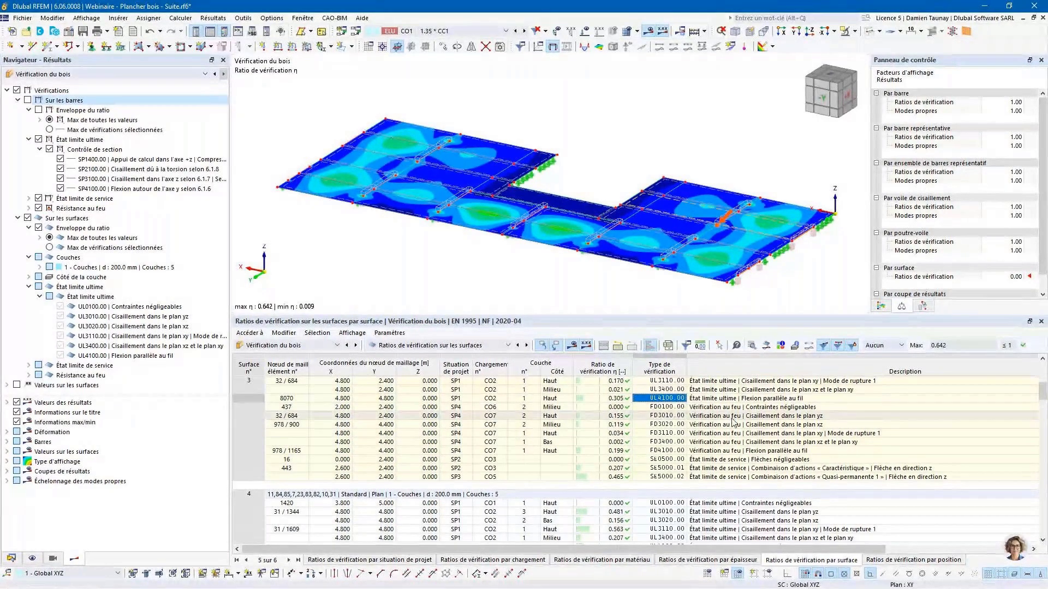
left_click(615, 433)
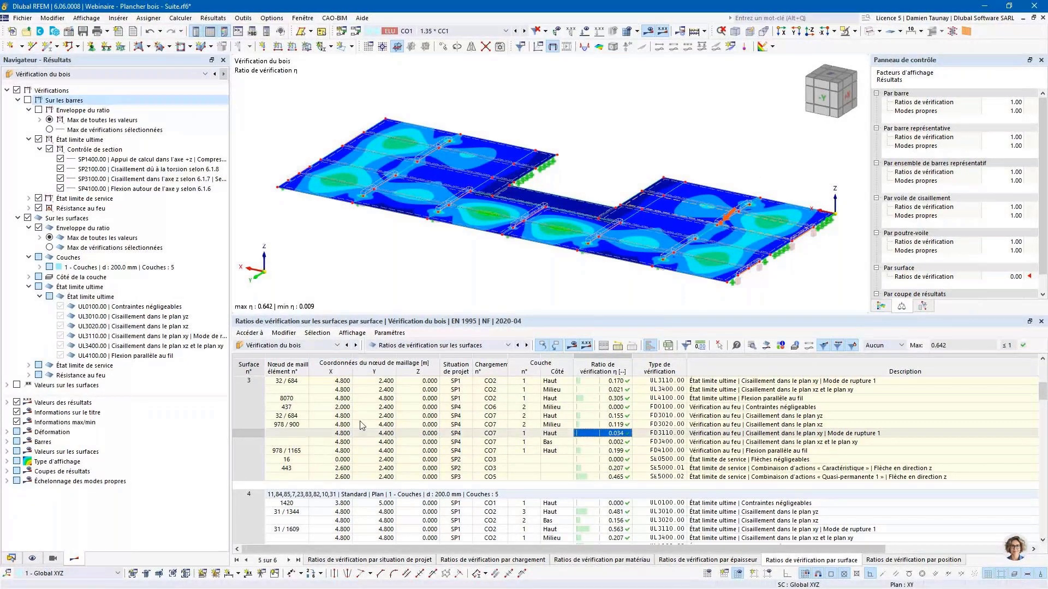
Return to the surface ratios by design situation and open the details of the SP4 fire bending check FD4100.
left_click(369, 560)
scroll(625, 443, "down", 2)
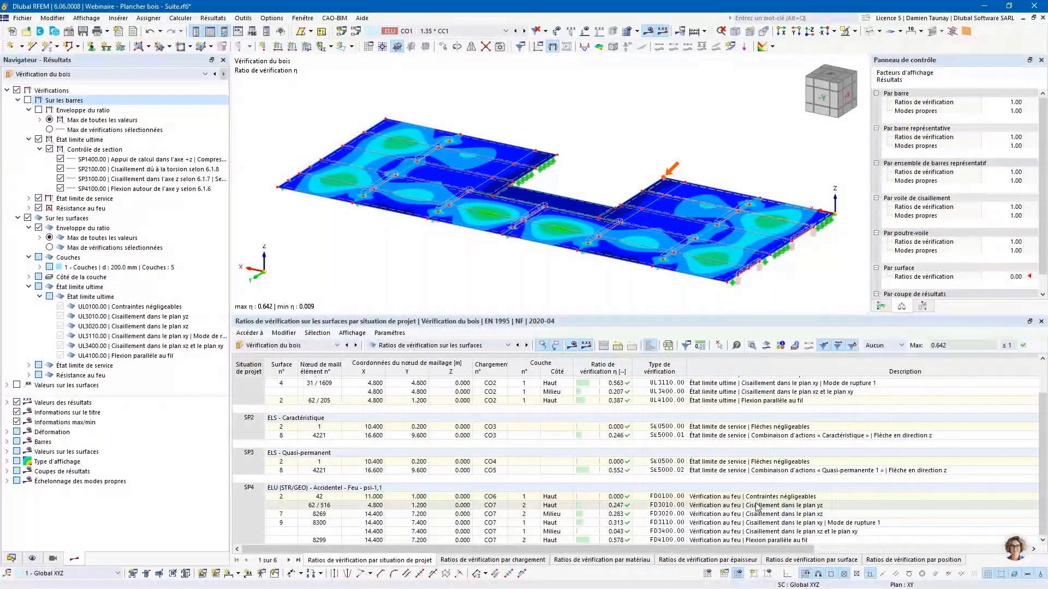
left_click(758, 506)
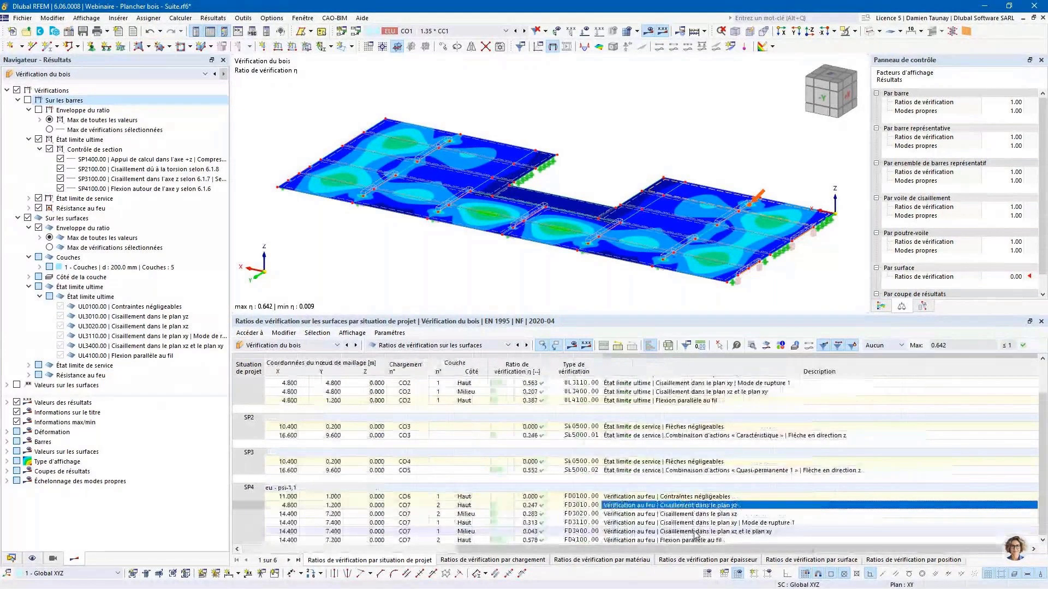
left_click(631, 540)
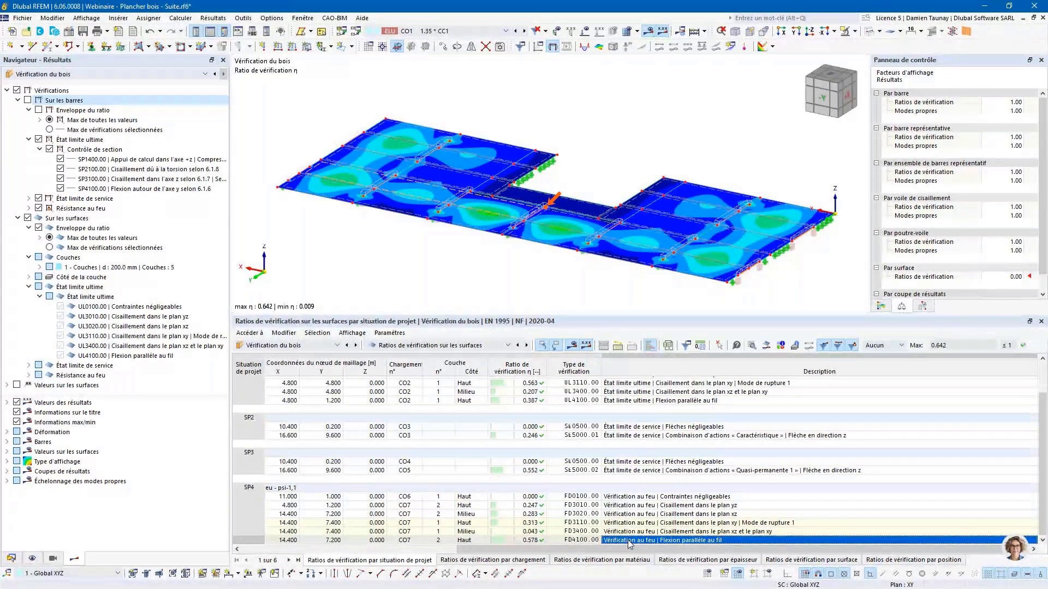
double_click(628, 540)
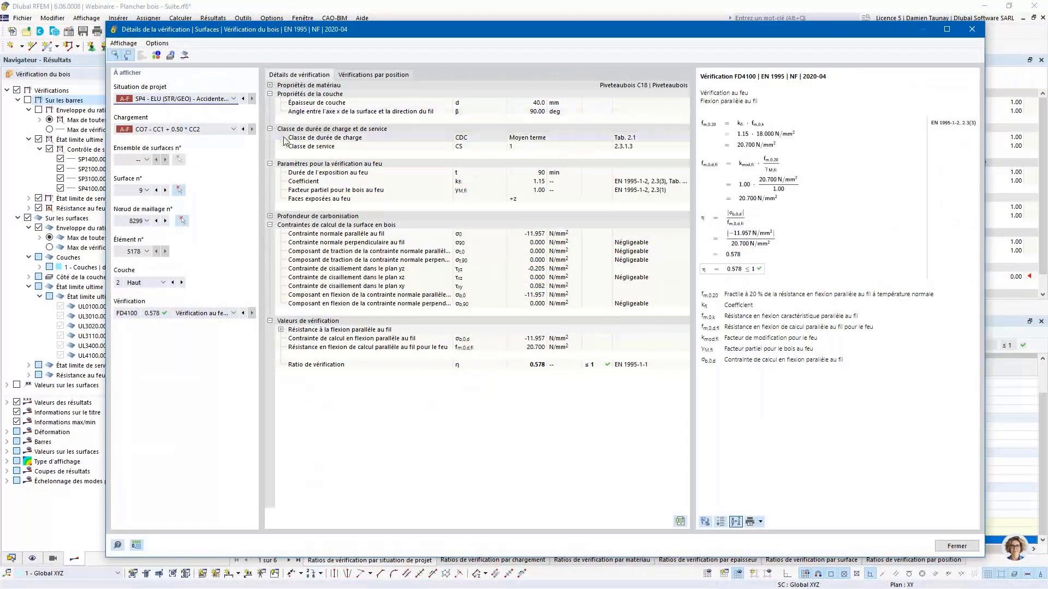
Examine the charring depth details of burnt layers 5 and 4 in the FD4100 check.
left_click(270, 216)
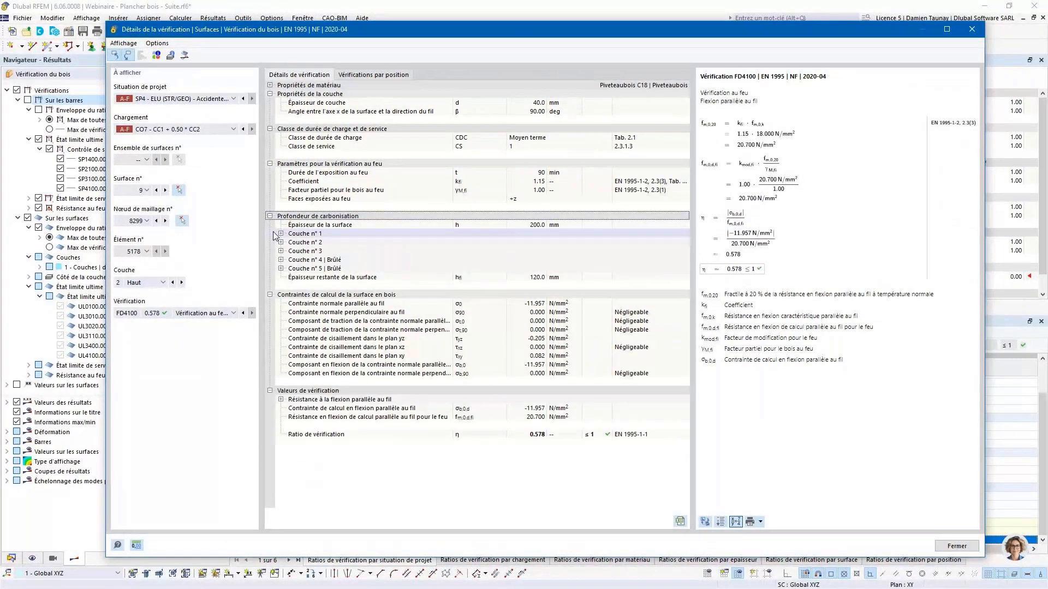
left_click(280, 268)
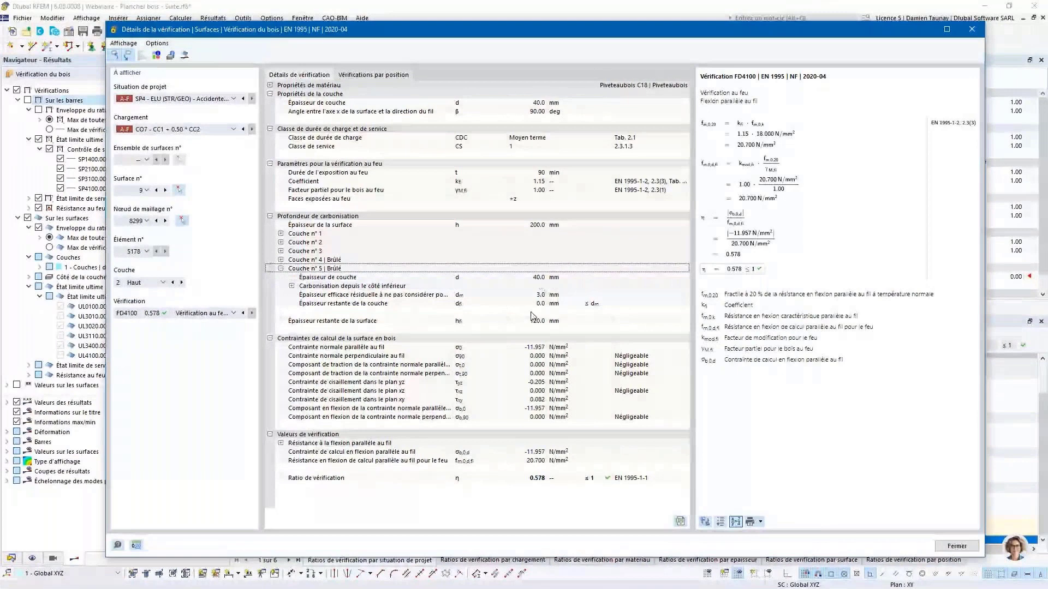
left_click(281, 260)
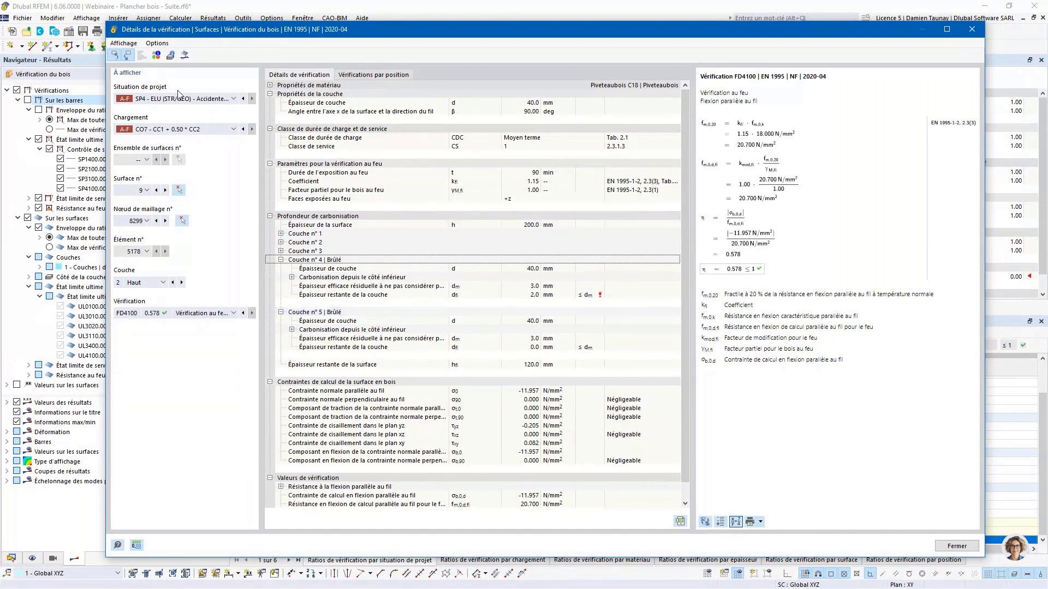
Examine the through-thickness diagrams of design ratio and normal stress parallel to grain at the surface point, and close the check details.
left_click(177, 56)
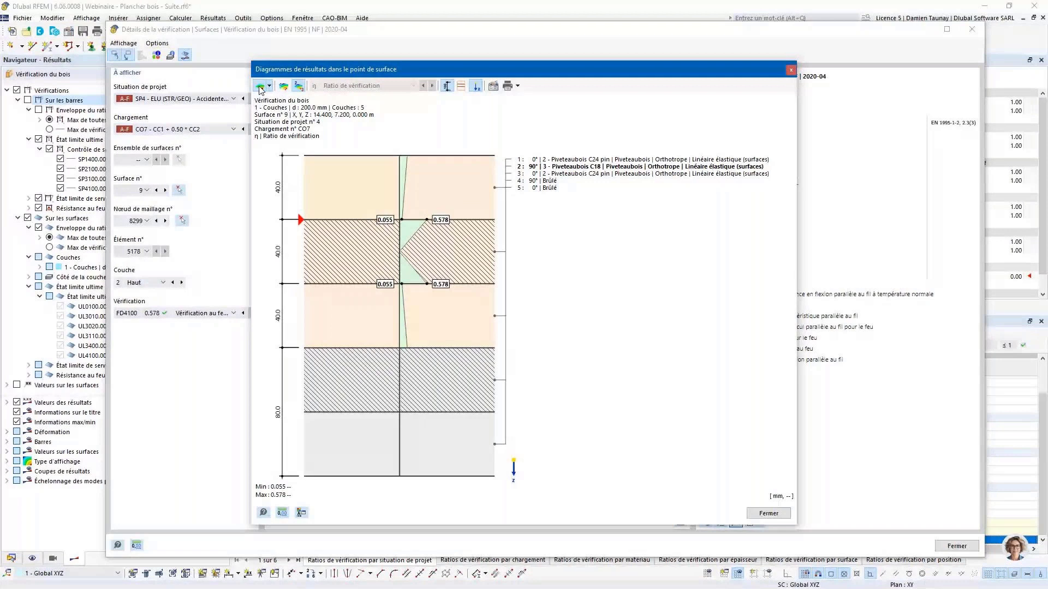
left_click(283, 86)
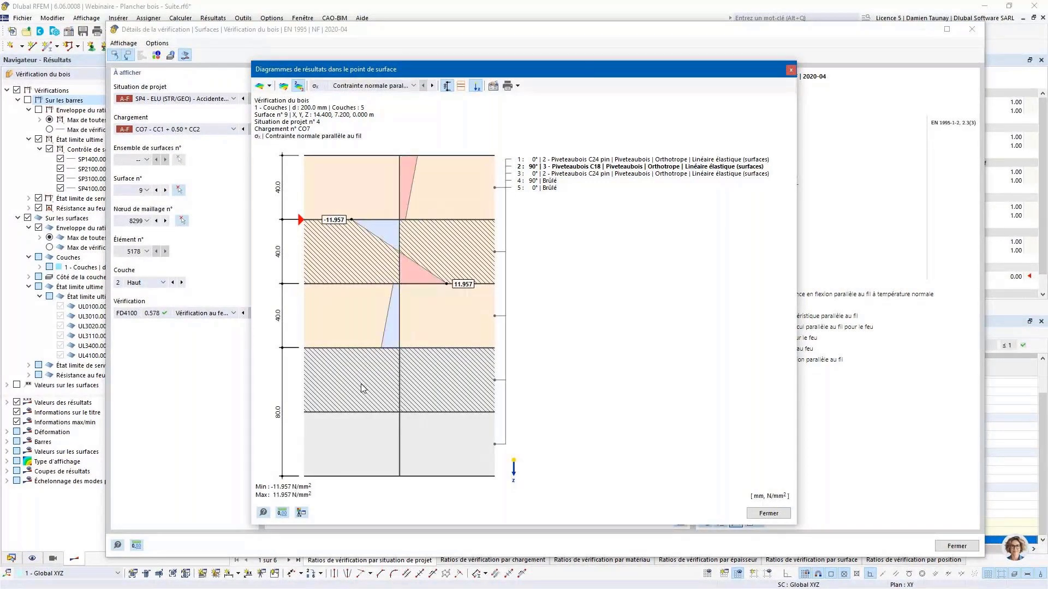
left_click(389, 89)
left_click(392, 114)
left_click(784, 515)
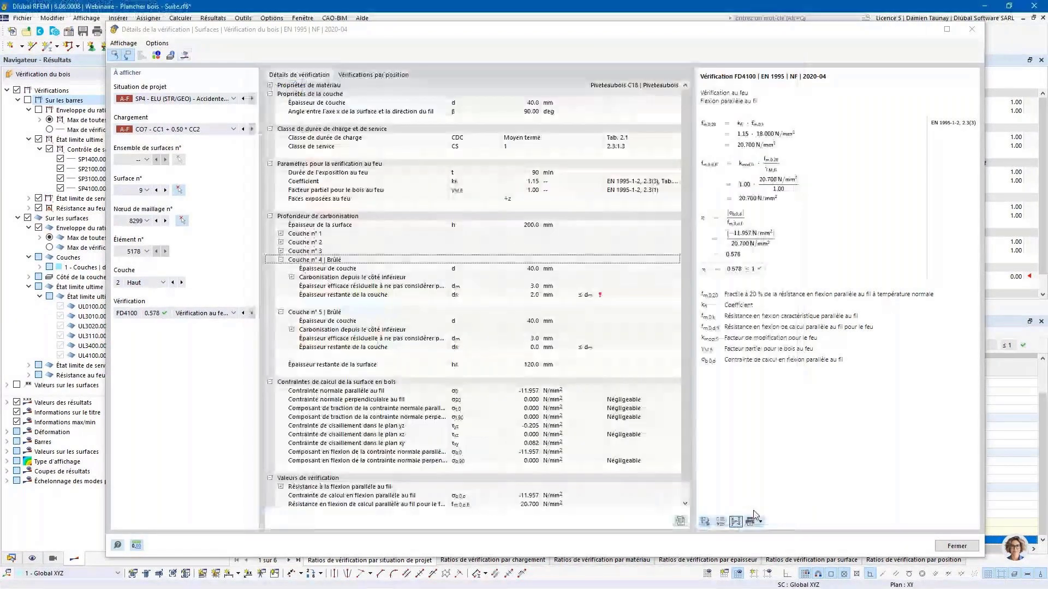
left_click(972, 32)
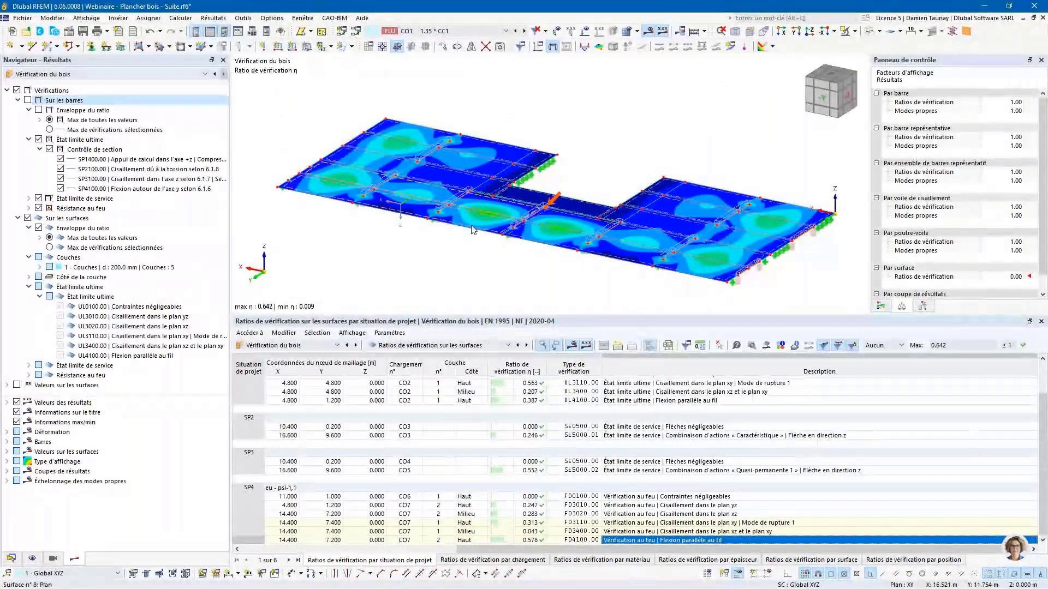
Set surface 8's fire resistance configuration to a floor with glue joint integrity maintained during fire exposure, and accept deleting the affected results.
double_click(473, 229)
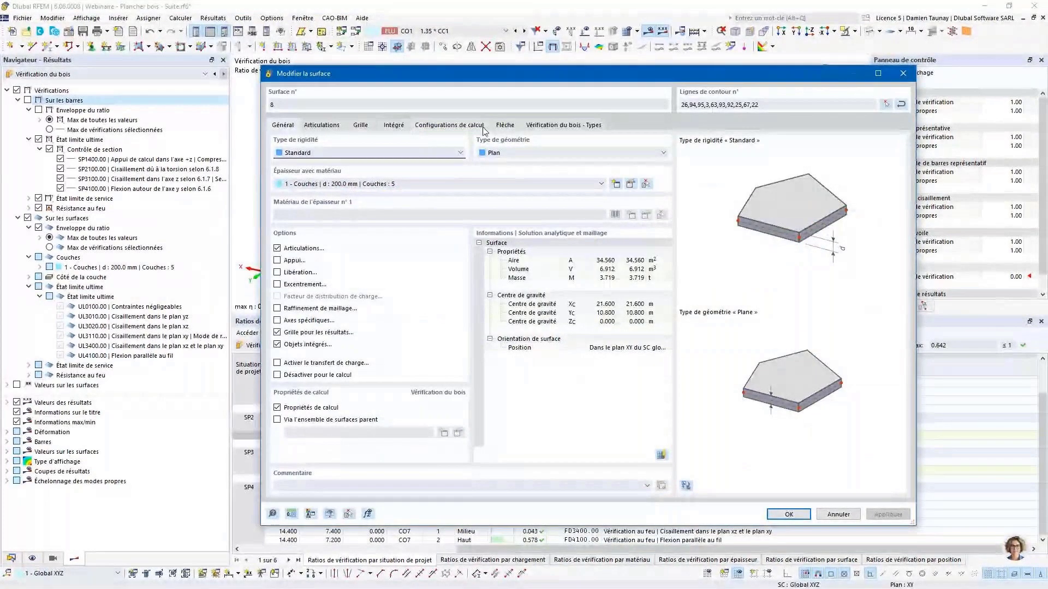
left_click(443, 127)
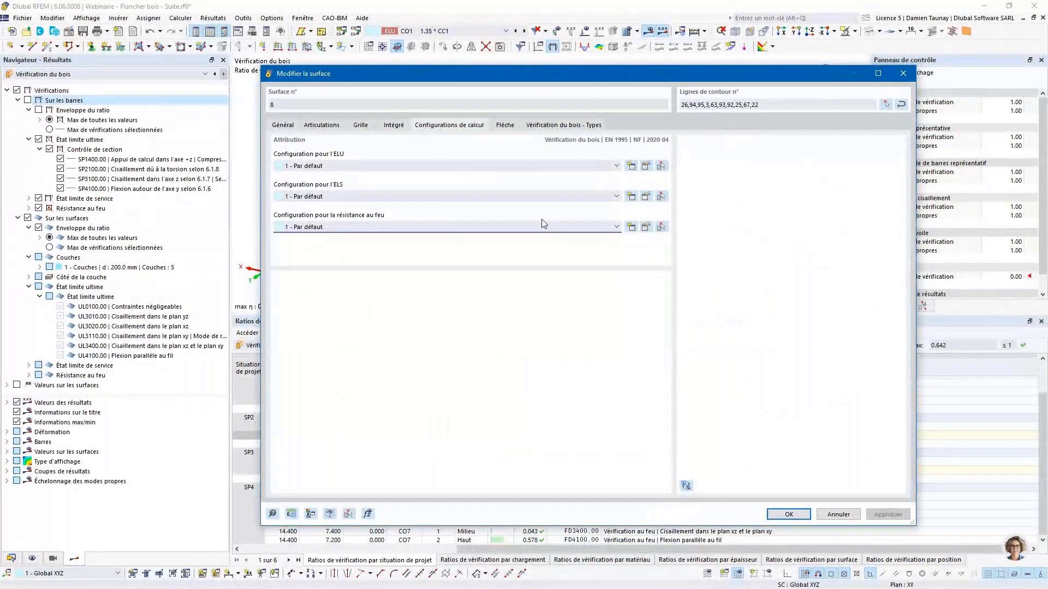
left_click(646, 227)
left_click(316, 72)
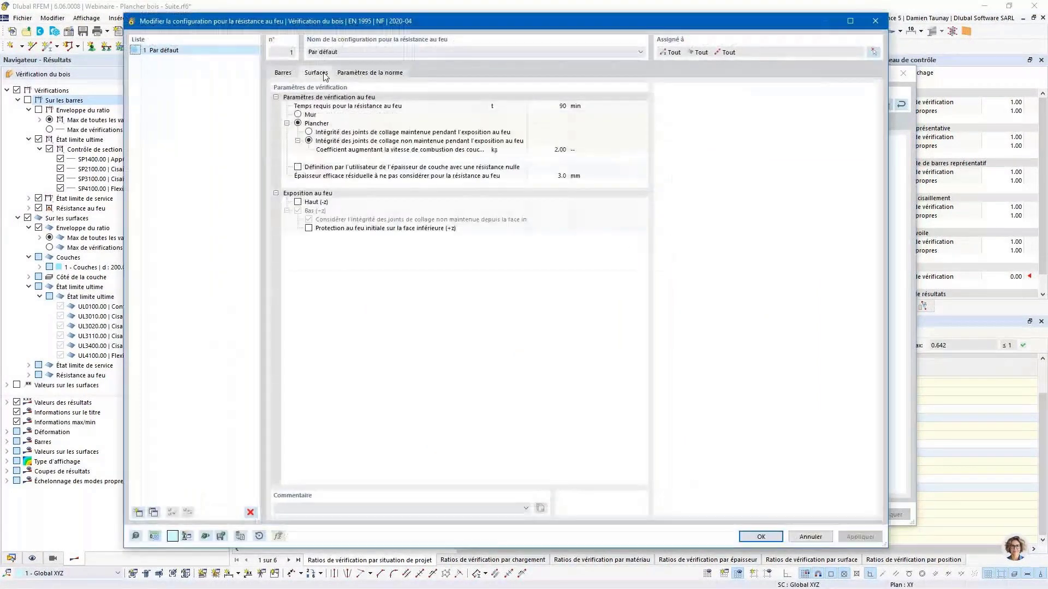
left_click(309, 132)
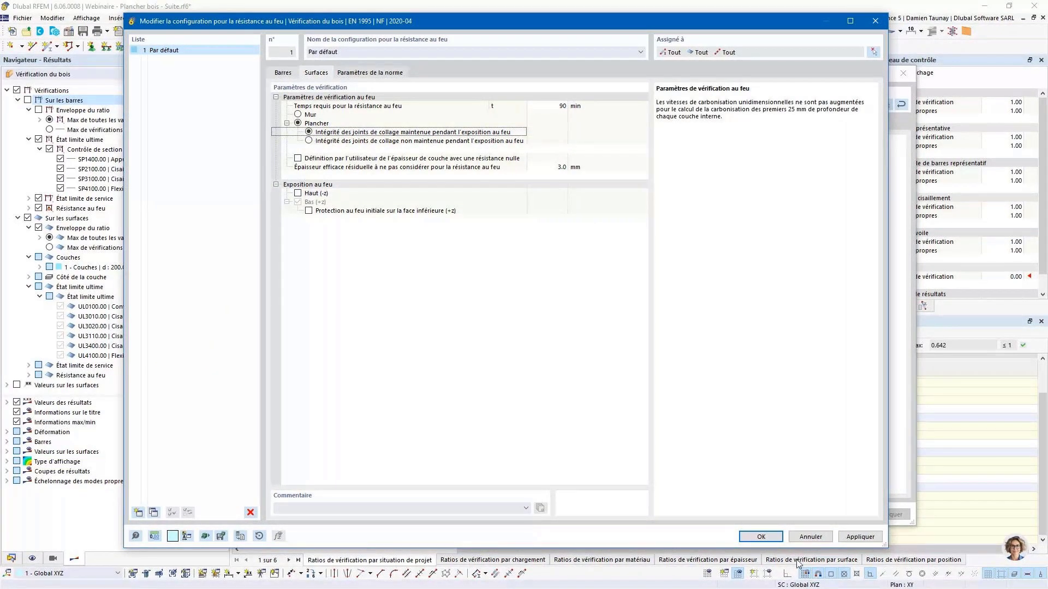
left_click(761, 537)
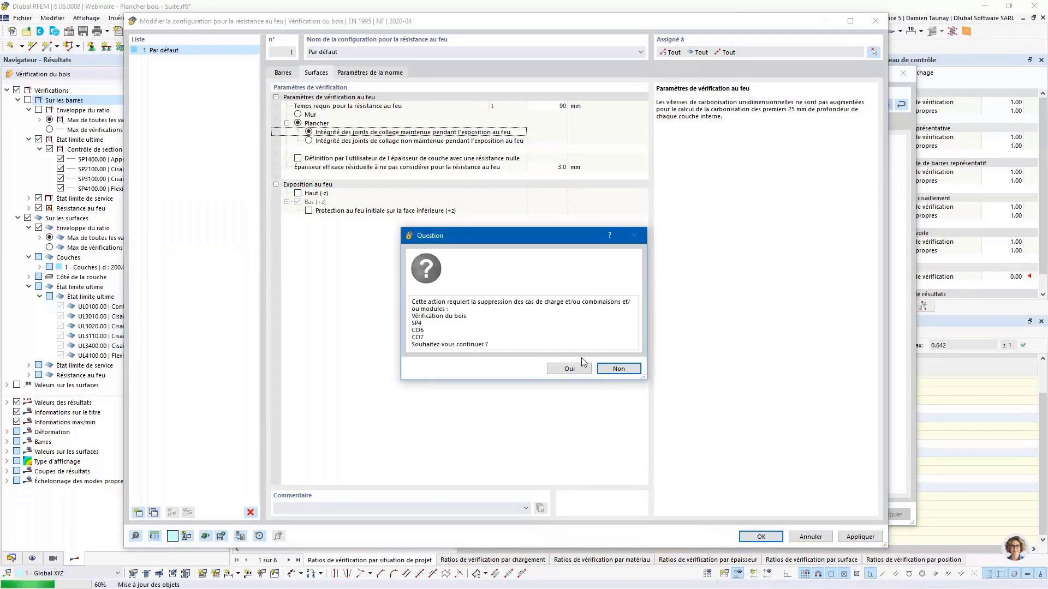
left_click(570, 369)
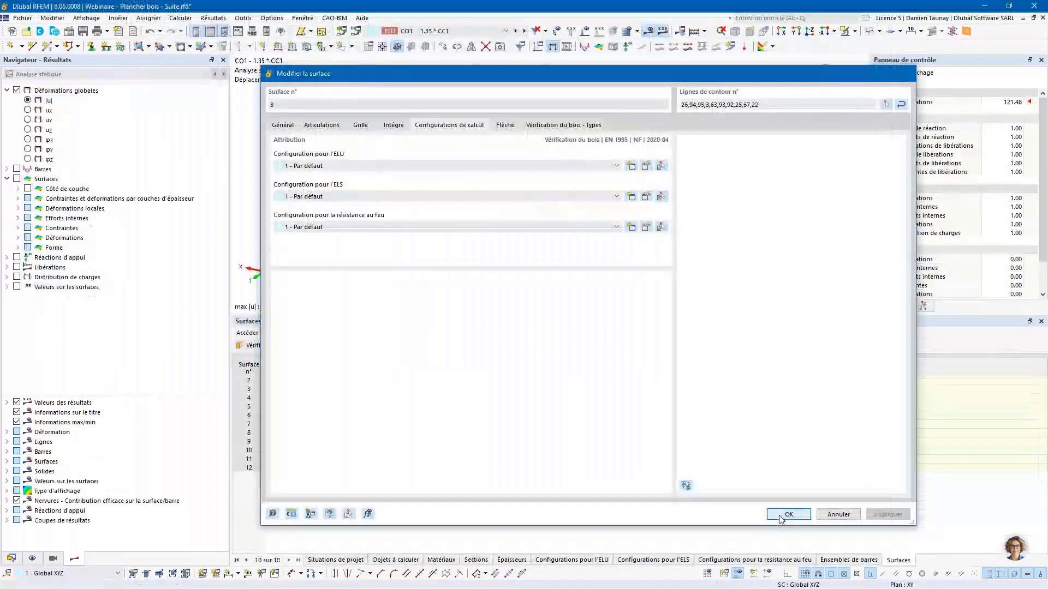
left_click(789, 514)
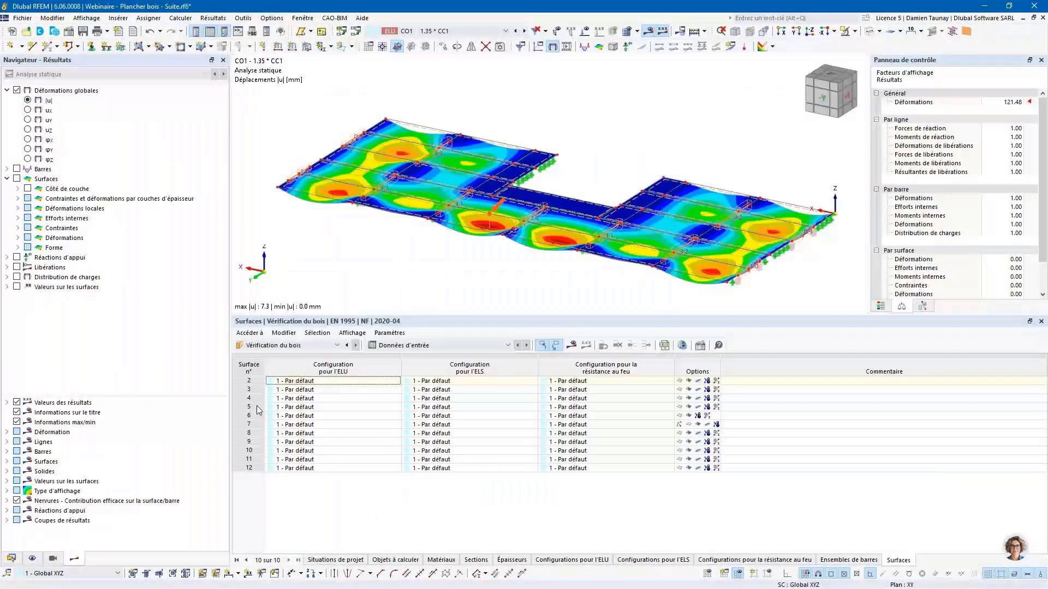
Recalculate the timber design and view the details of member 16's SP4 fire check FR6300.
left_click(573, 345)
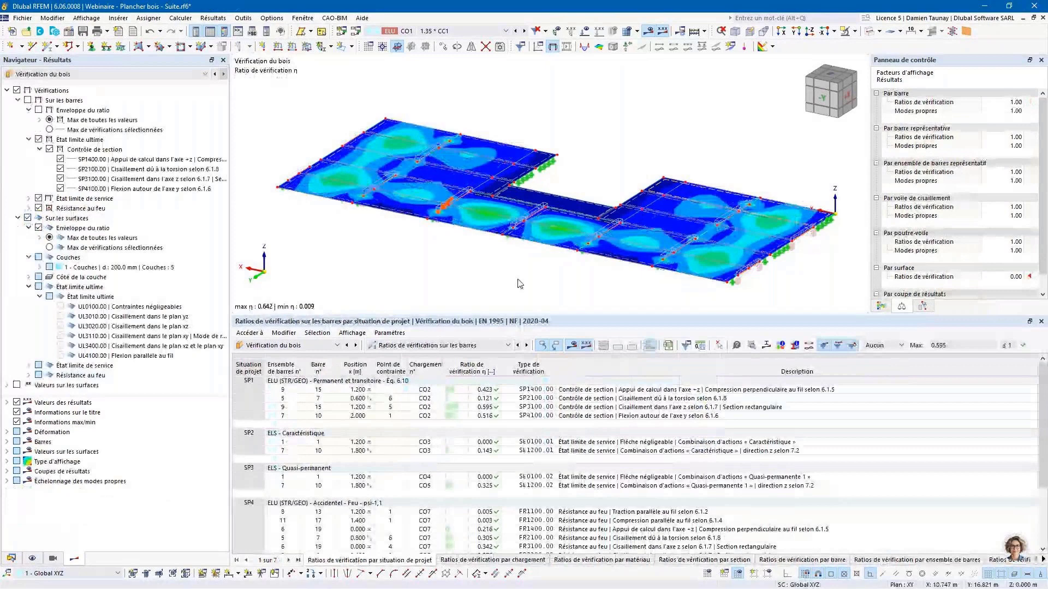
scroll(562, 483, "down", 3)
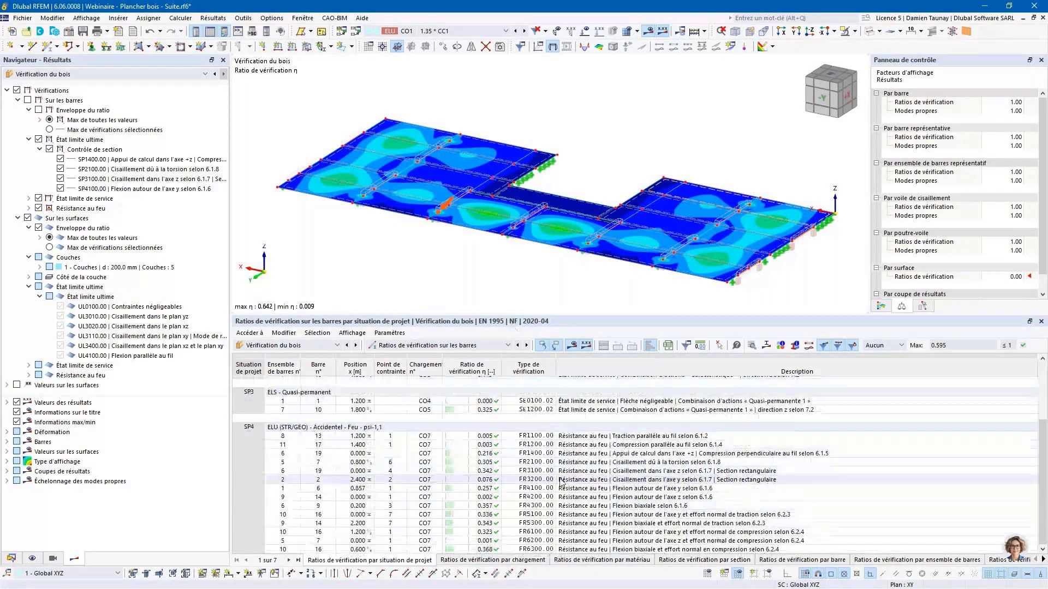
left_click(570, 550)
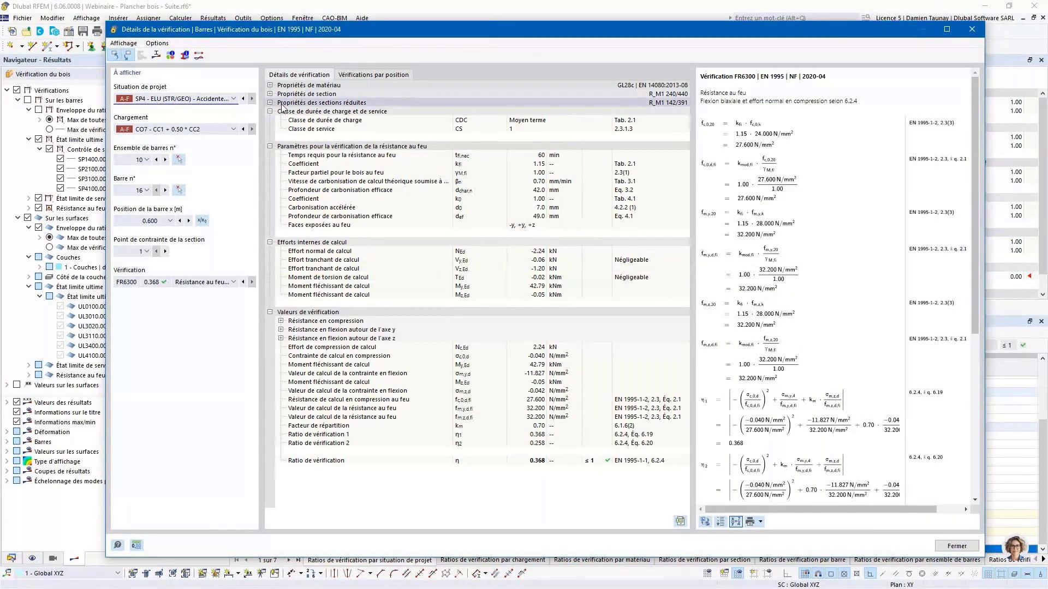
key("Escape")
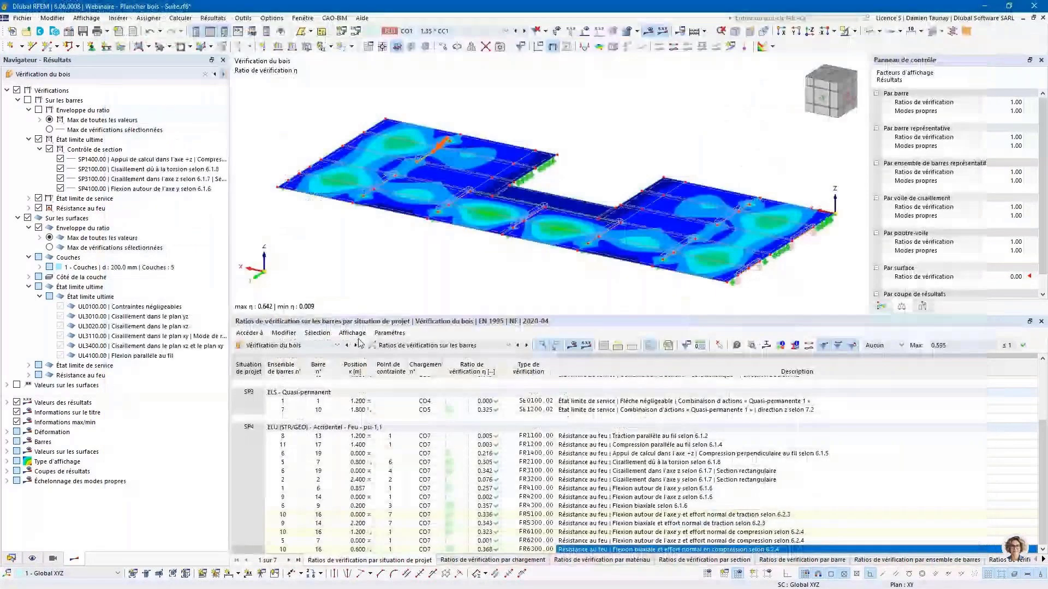
Switch to the surface design ratios and open the details of the SP4 combined bending and compression fire check FD6100.
left_click(385, 350)
left_click(431, 365)
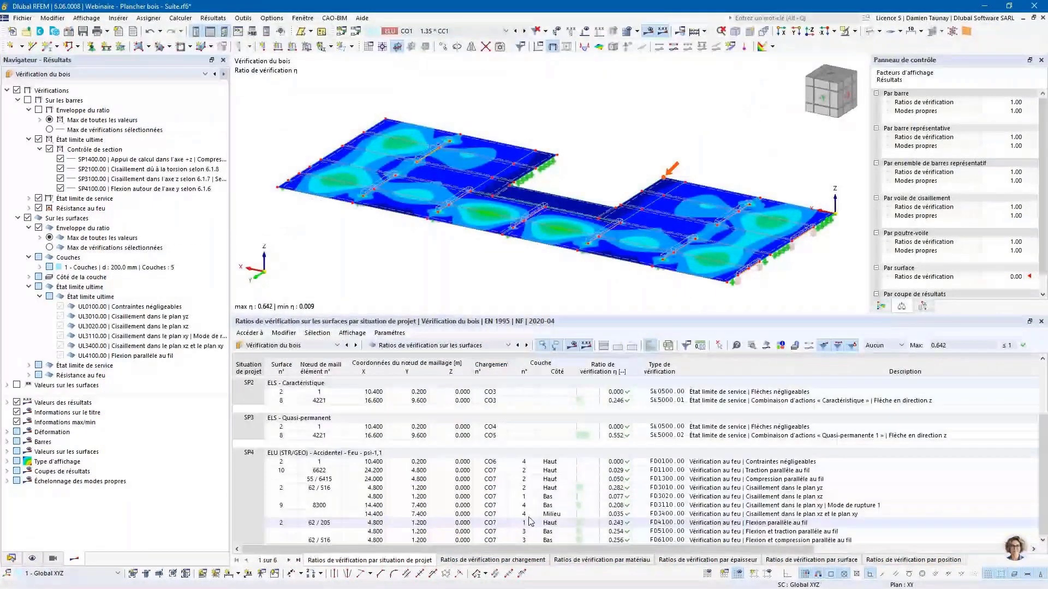
left_click(688, 540)
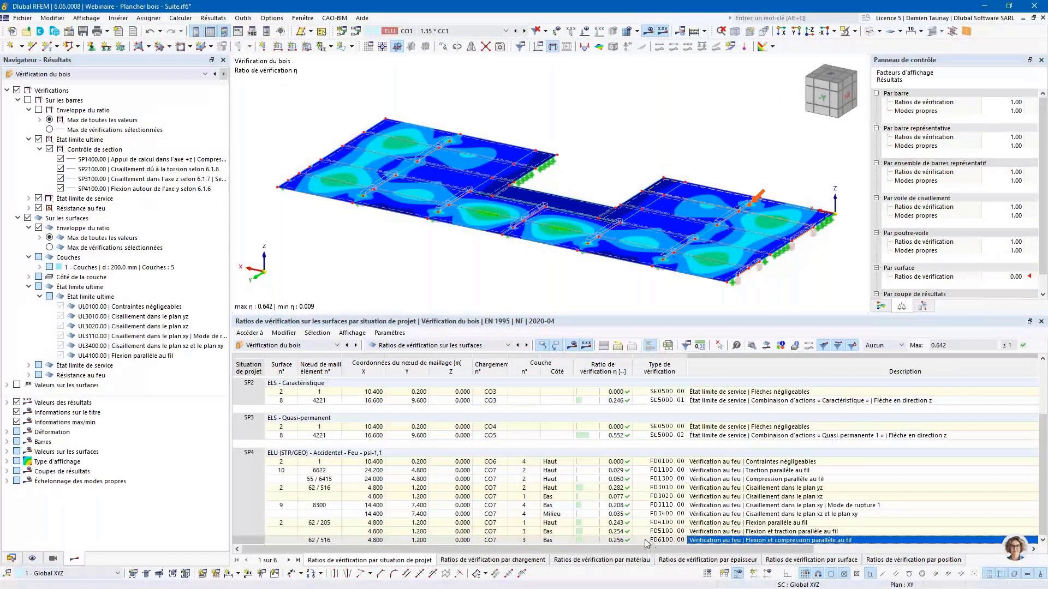
double_click(704, 540)
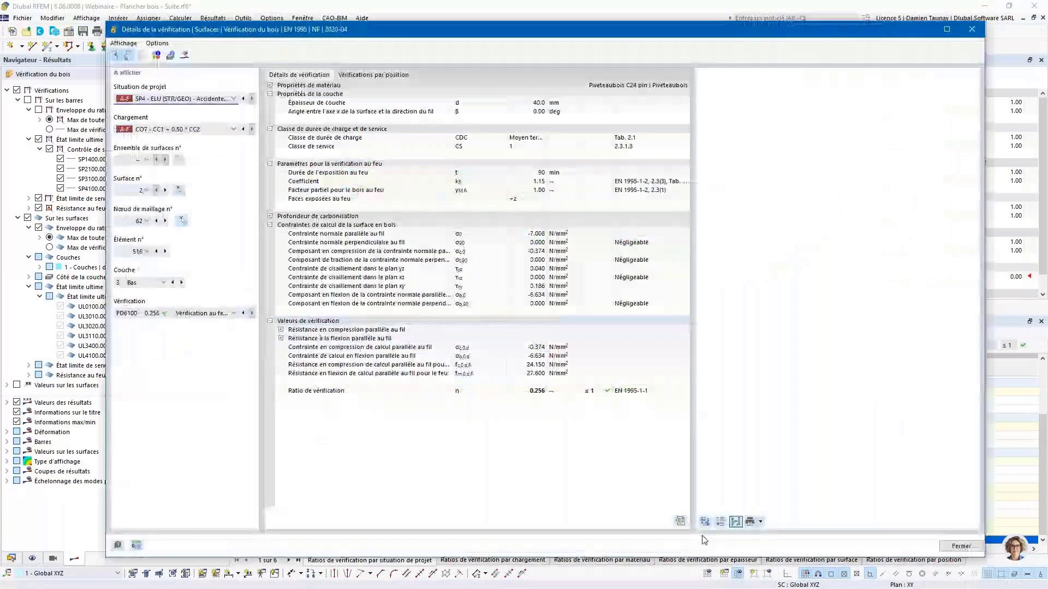
Examine the charring depth details of burnt layer 5 and reduced layer 4 in the FD6100 check.
left_click(270, 216)
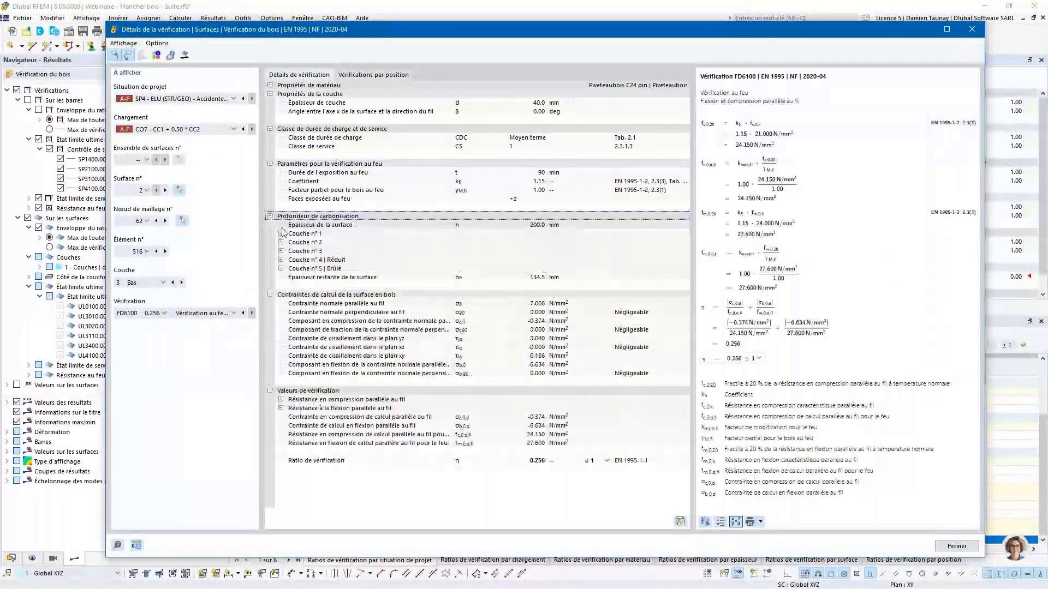
left_click(280, 268)
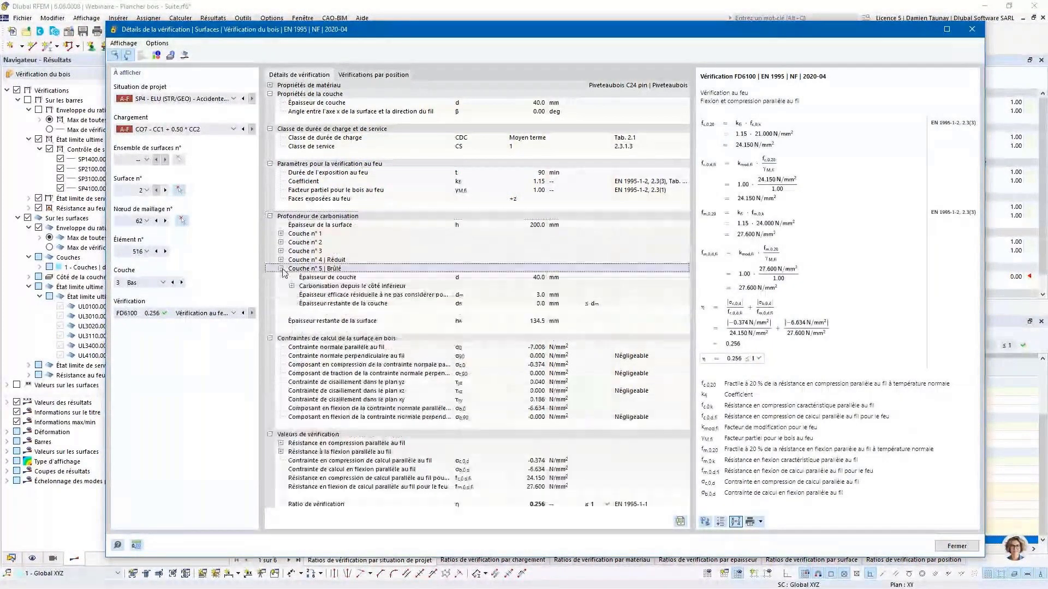
left_click(329, 260)
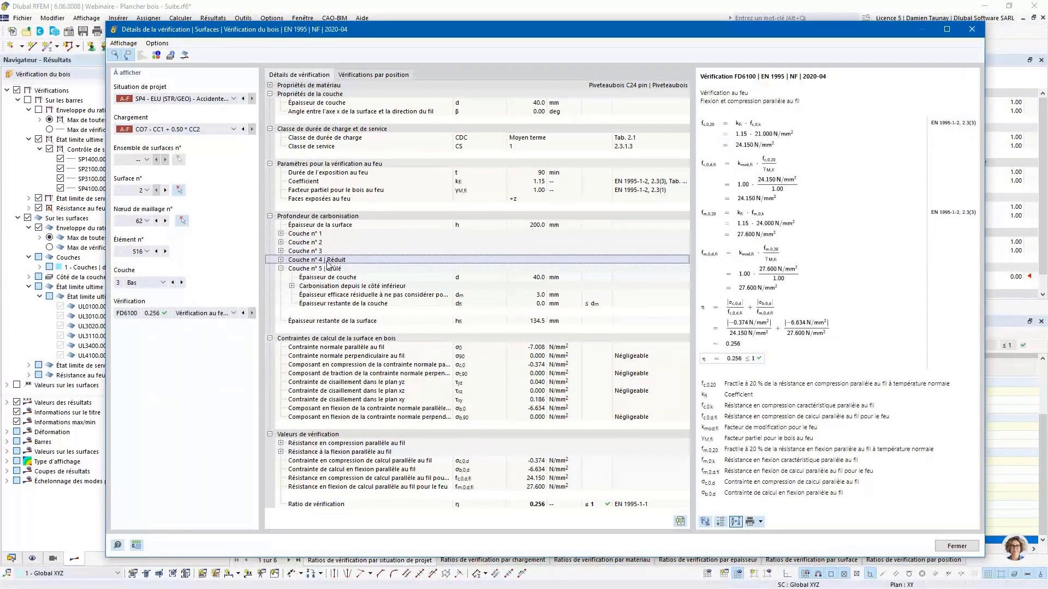
double_click(328, 262)
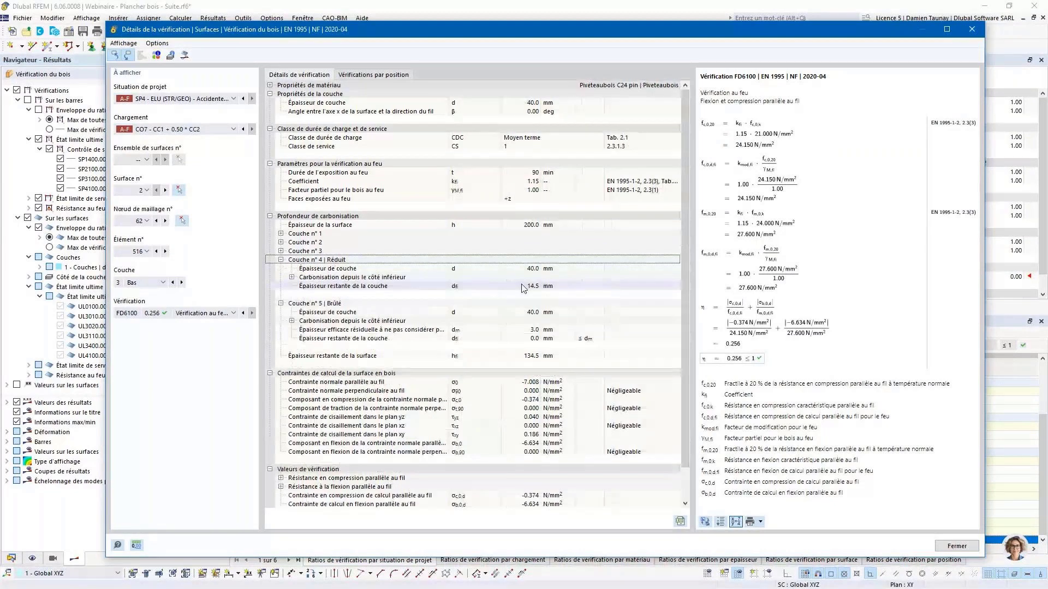
Examine the through-thickness diagram of normal stress parallel to grain at the surface point, and close the FD6100 check details.
left_click(185, 55)
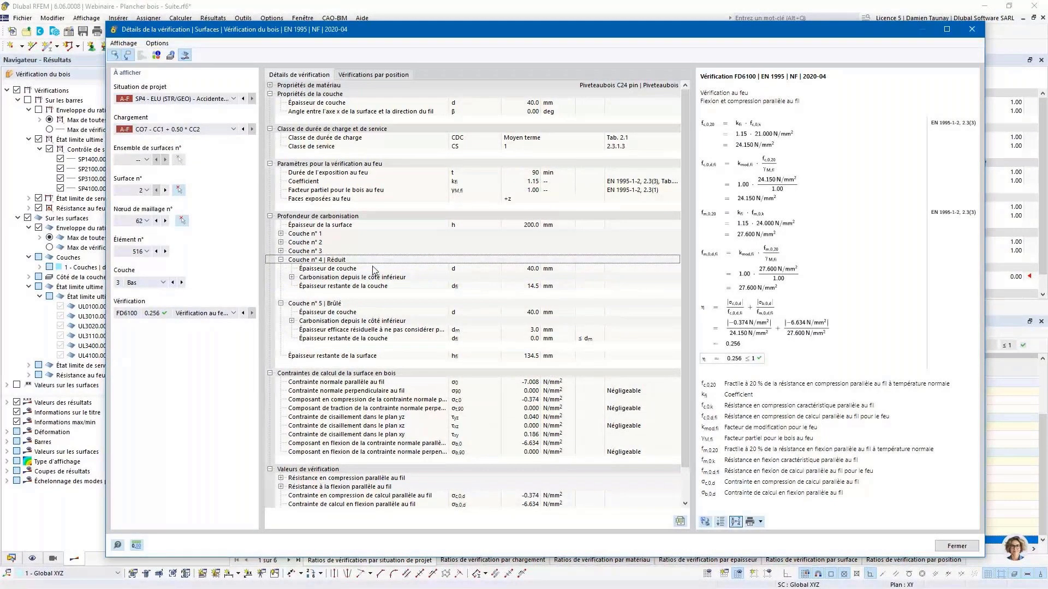
left_click(185, 54)
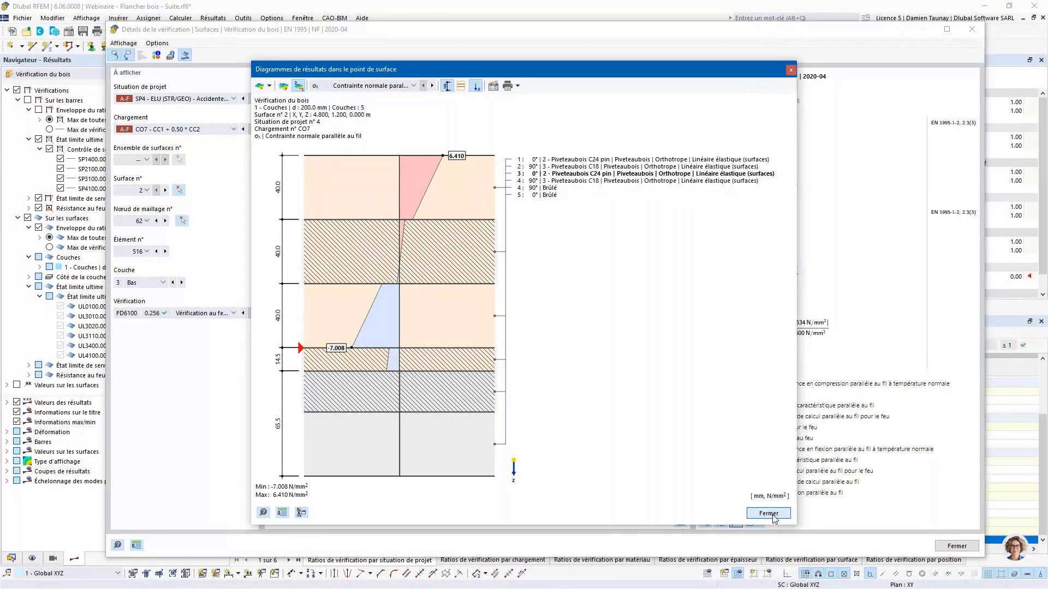
left_click(767, 513)
left_click(957, 546)
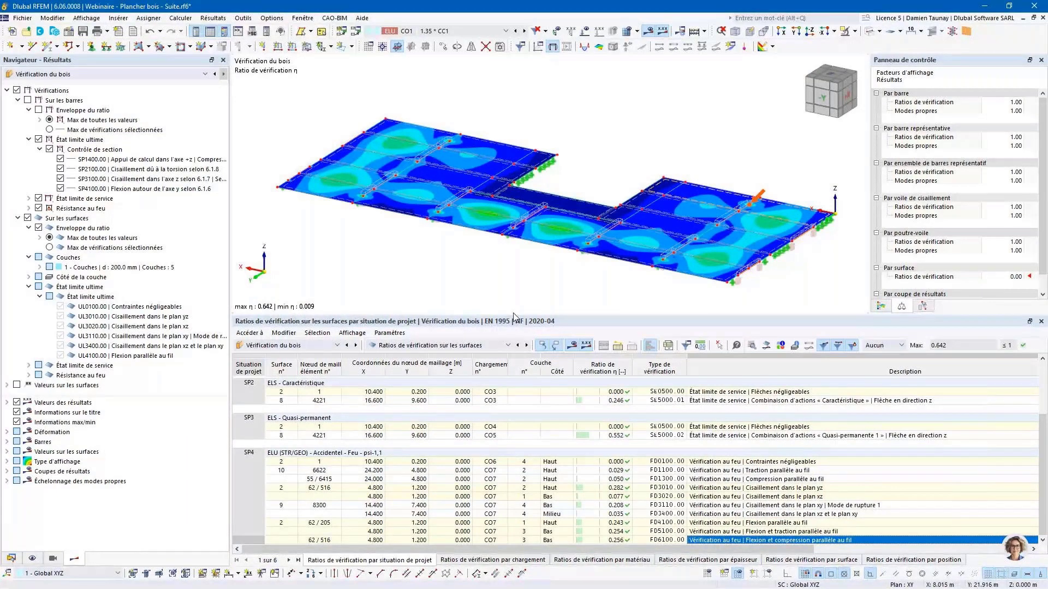
Enlarge the model view and examine the details of surface 8's quasi-permanent z-deflection check SE5000.02.
left_click_drag(513, 316, 513, 368)
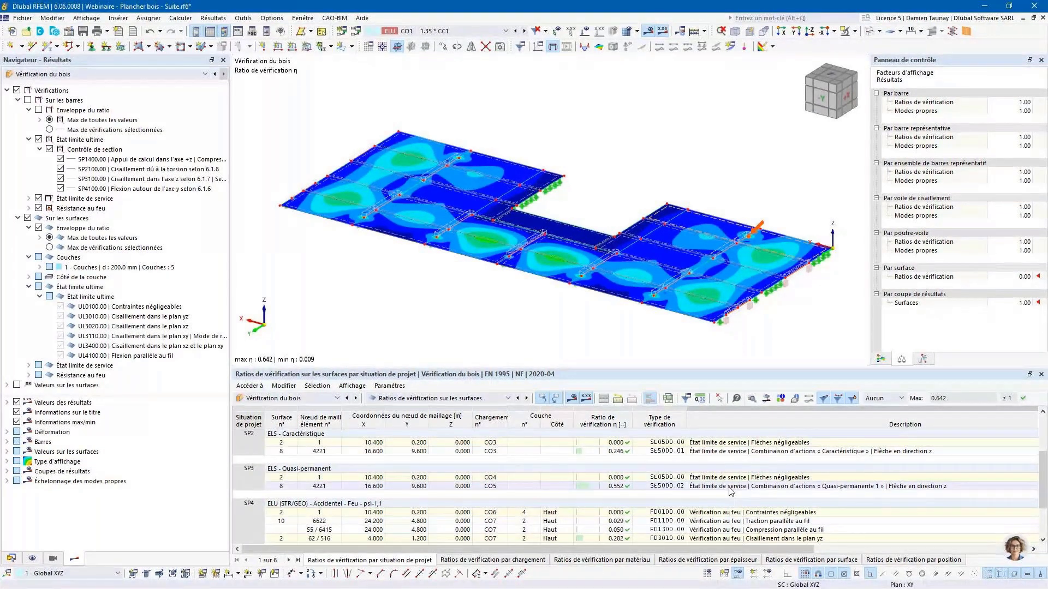
left_click(704, 478)
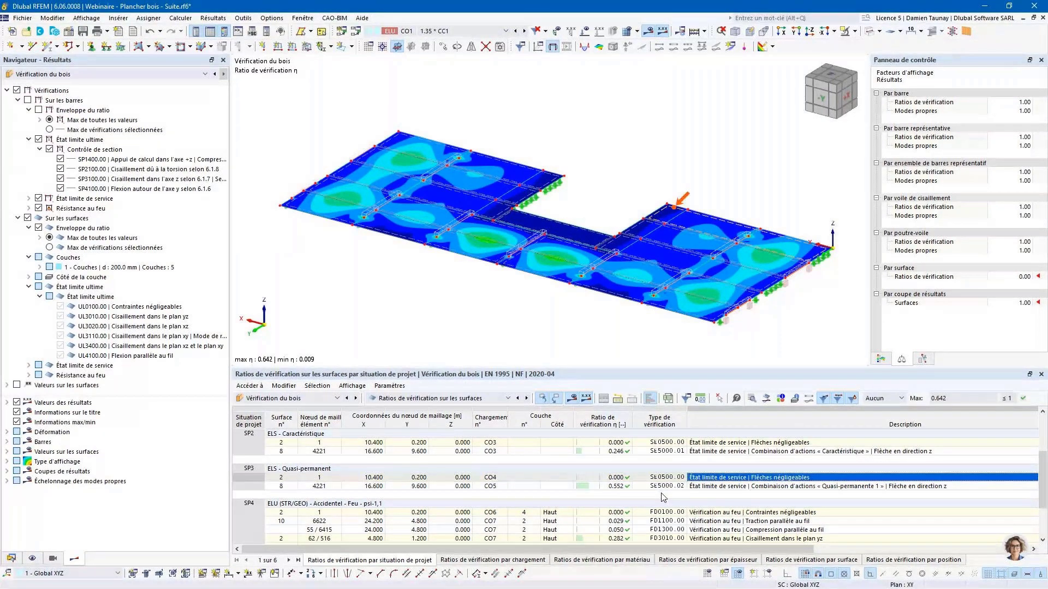
left_click(729, 487)
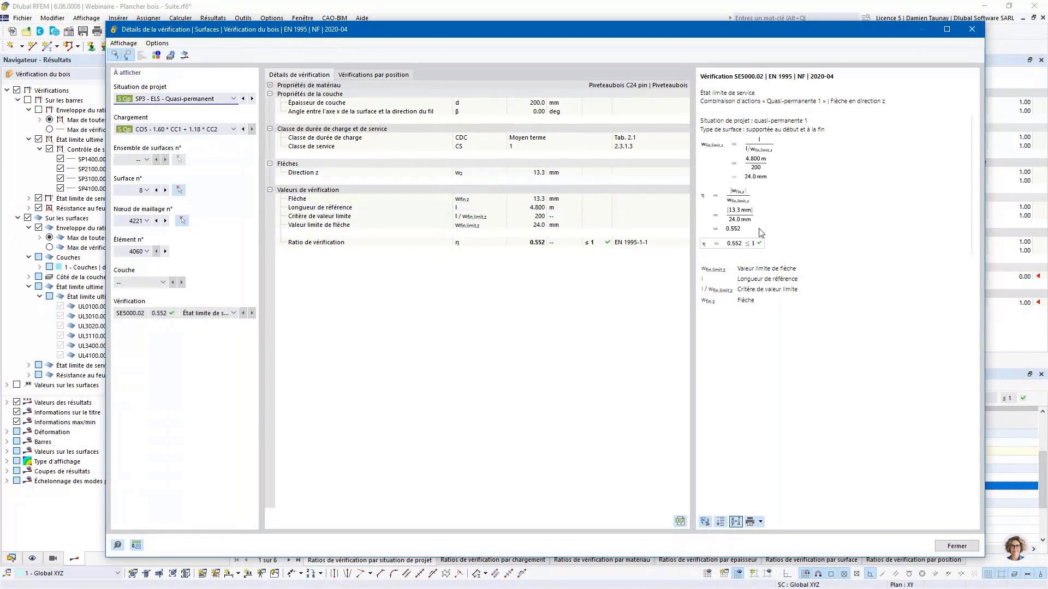
left_click(966, 34)
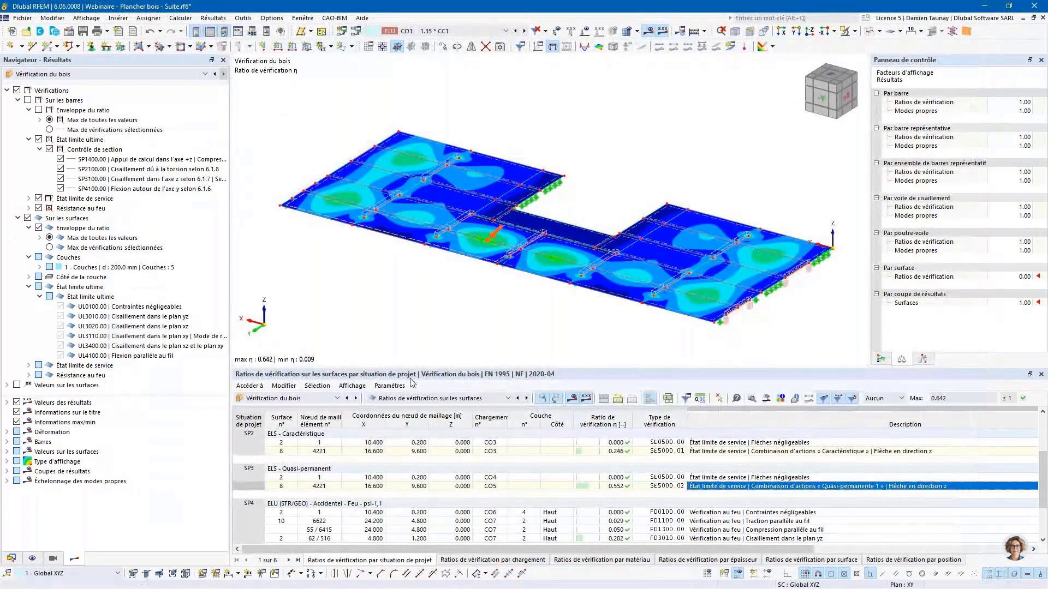
Deactivate the combination wizard in the load cases and combinations settings, keeping the existing generated combinations as user-defined.
middle_click_drag(431, 322, 429, 309)
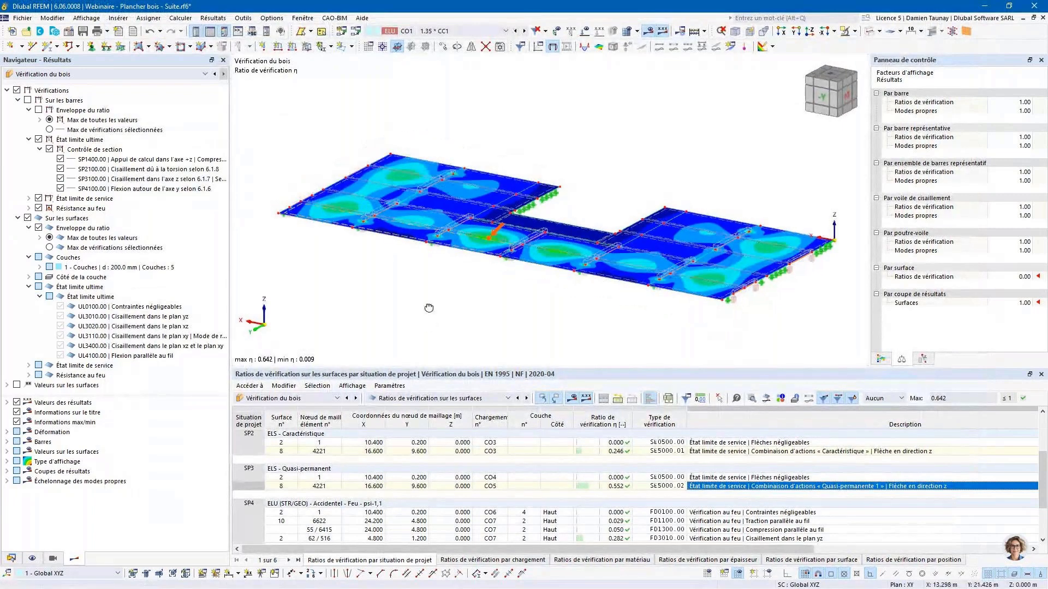
left_click(355, 32)
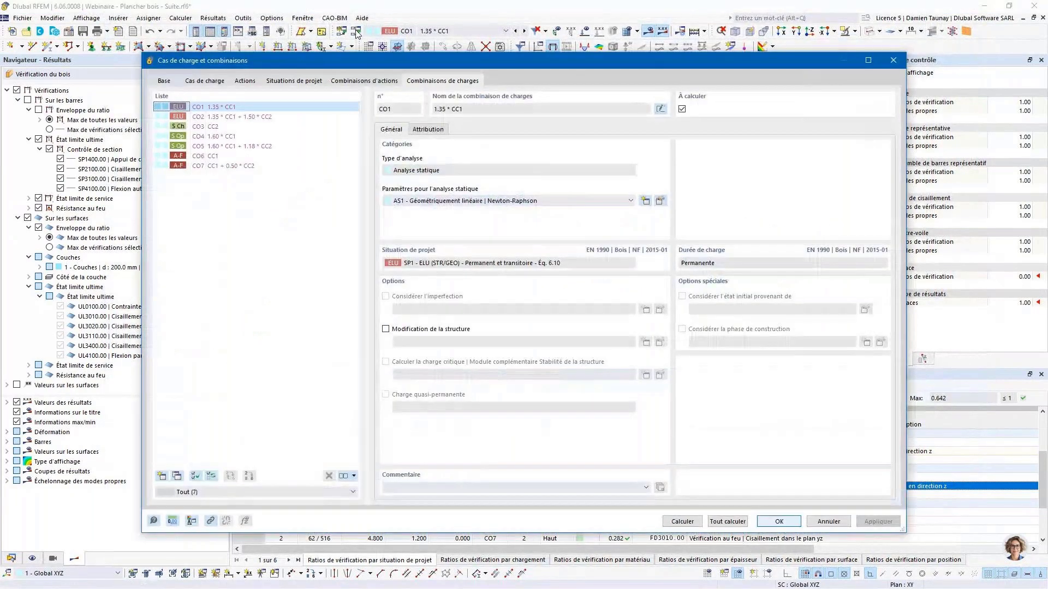
left_click(272, 82)
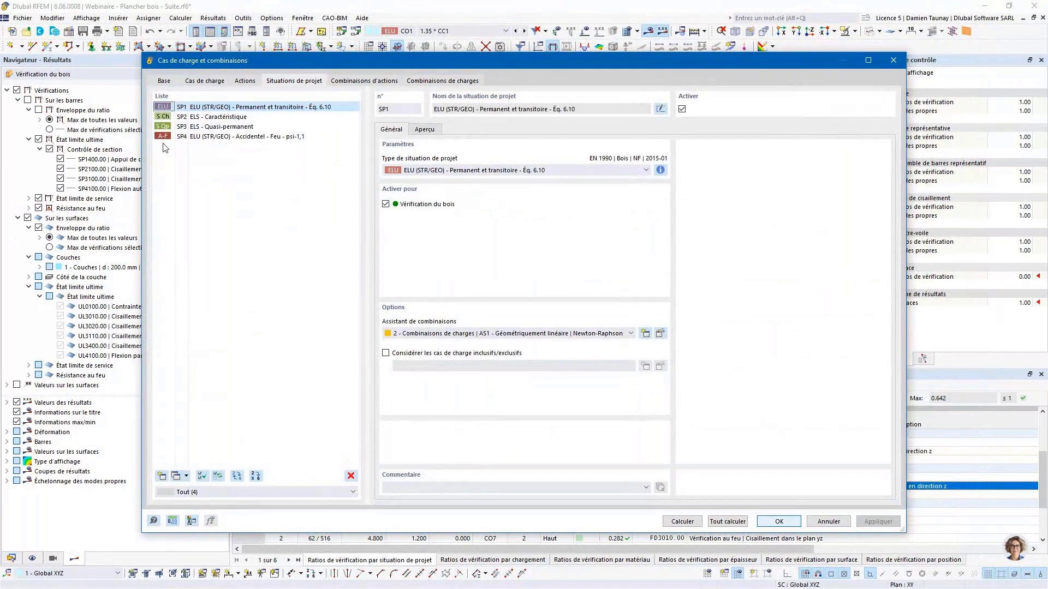
left_click(165, 82)
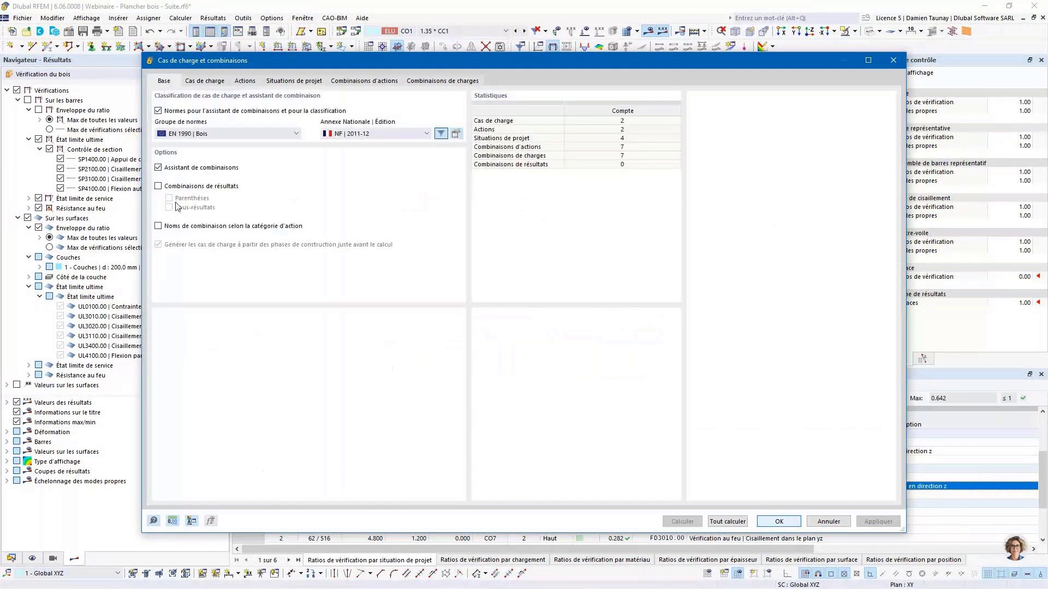
left_click(158, 167)
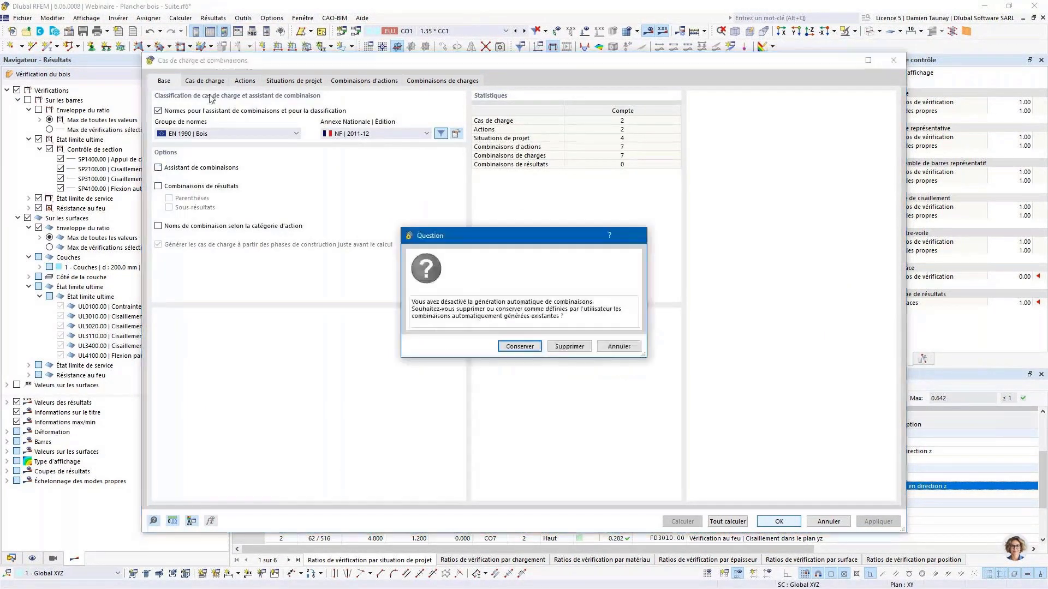
left_click(526, 345)
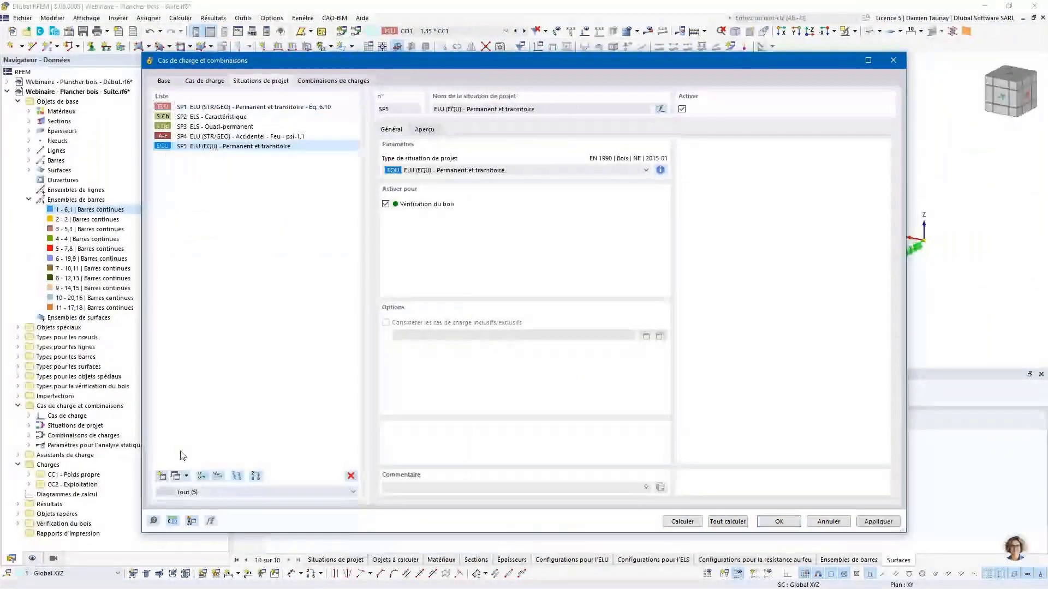
Set the new design situation SP5 to type ELS - Caractéristique and name it Vibration.
left_click(523, 170)
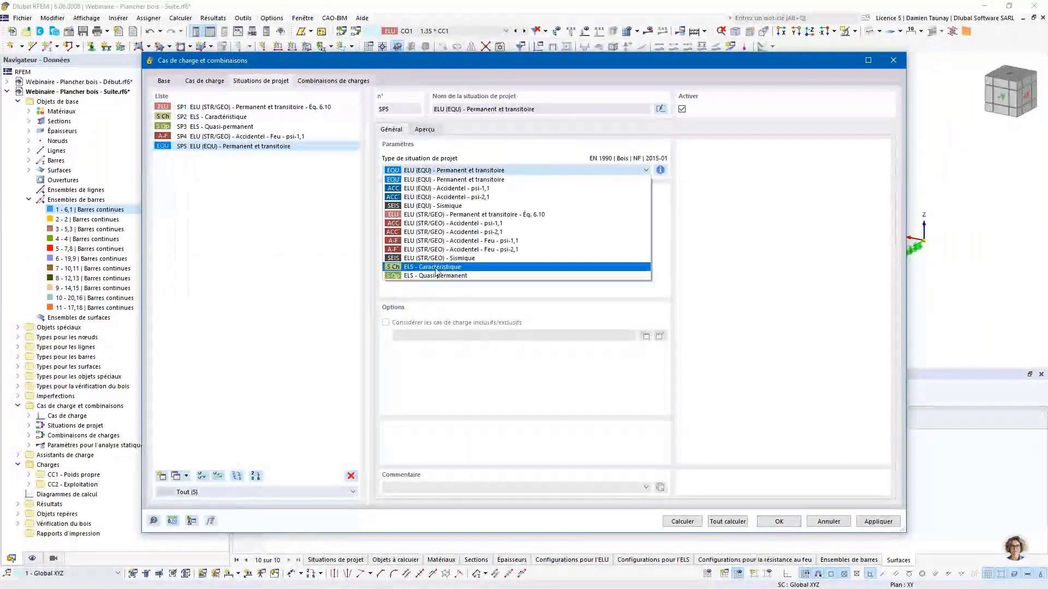
left_click(433, 267)
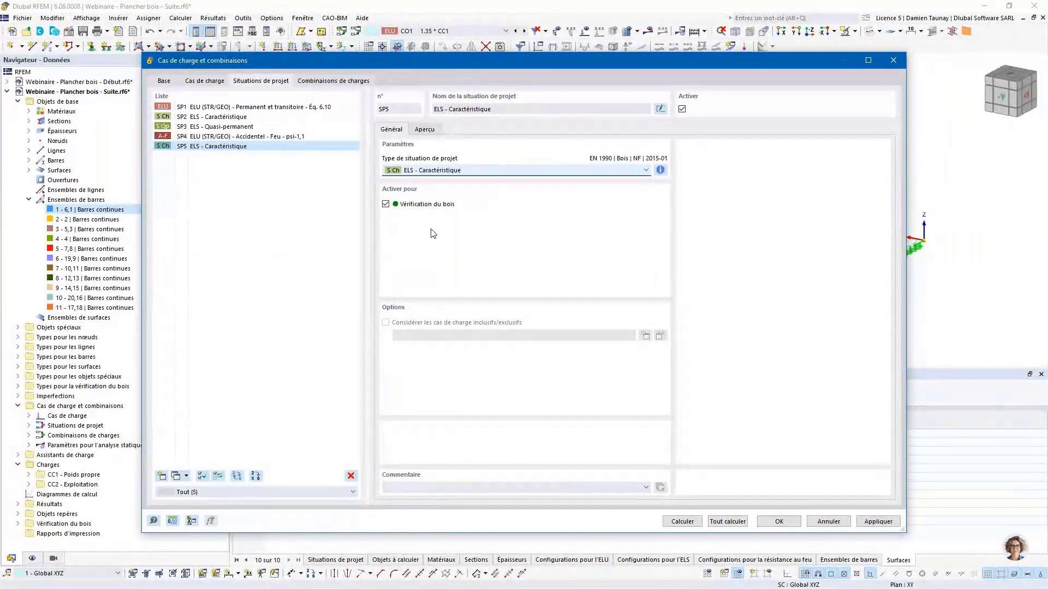
left_click(661, 109)
type("V")
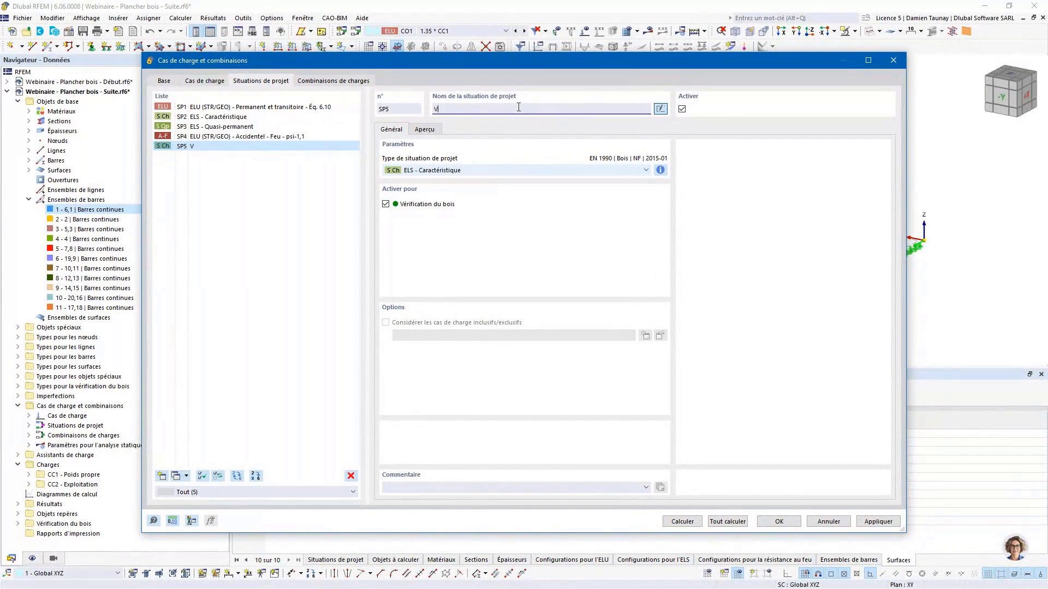
type("rbration")
Create a new load combination CO8 and assign it to design situation SP5 - Vibration.
left_click(317, 81)
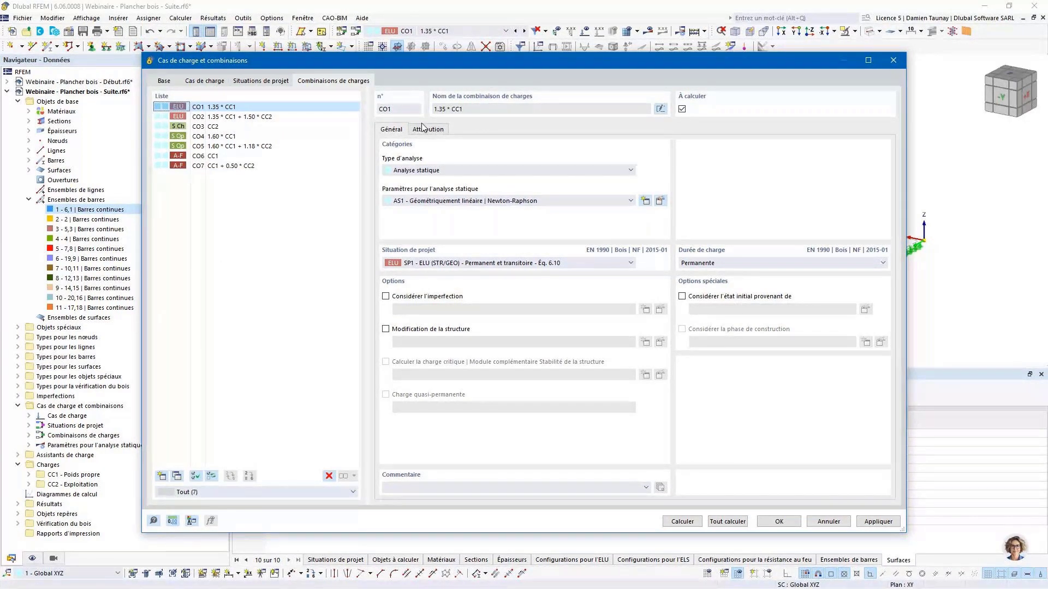
left_click(162, 476)
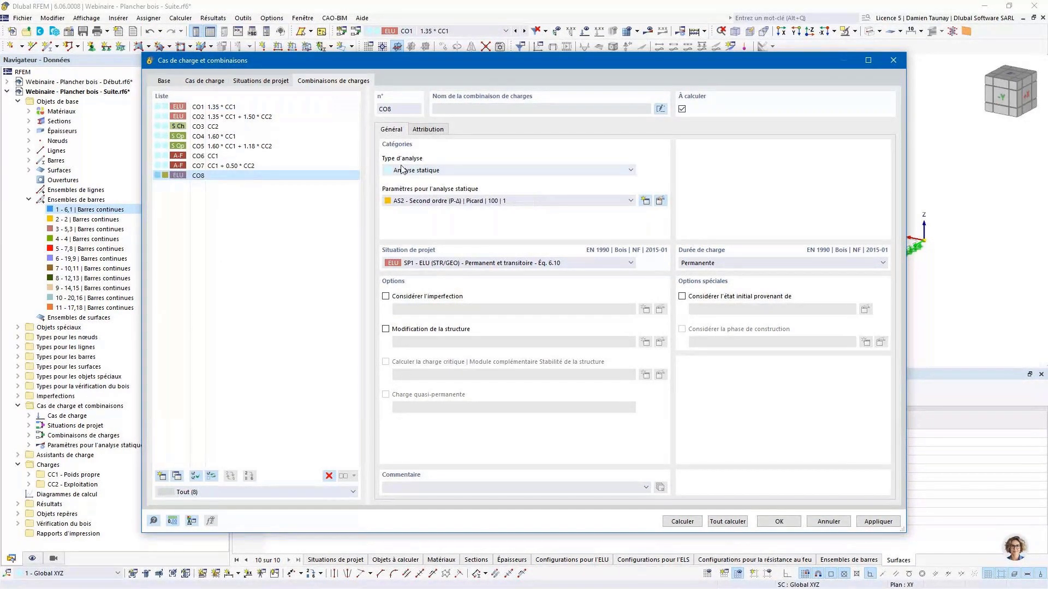
left_click(426, 263)
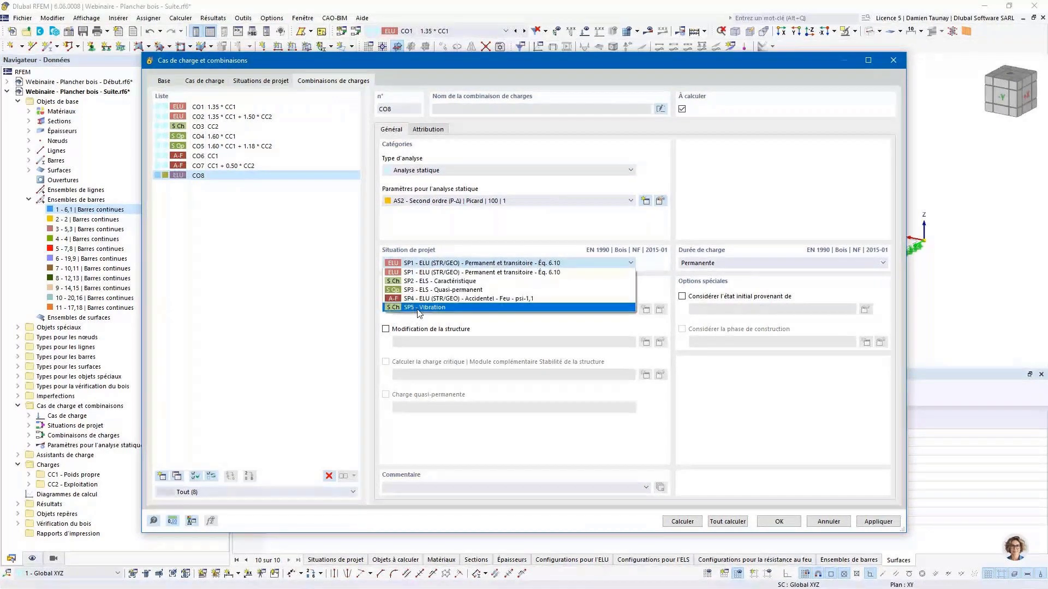
left_click(418, 307)
Add load cases CC1 with factor 1.00 and CC2 with factor 0.30 to combination CO8, and confirm the load cases and combinations settings.
left_click(428, 130)
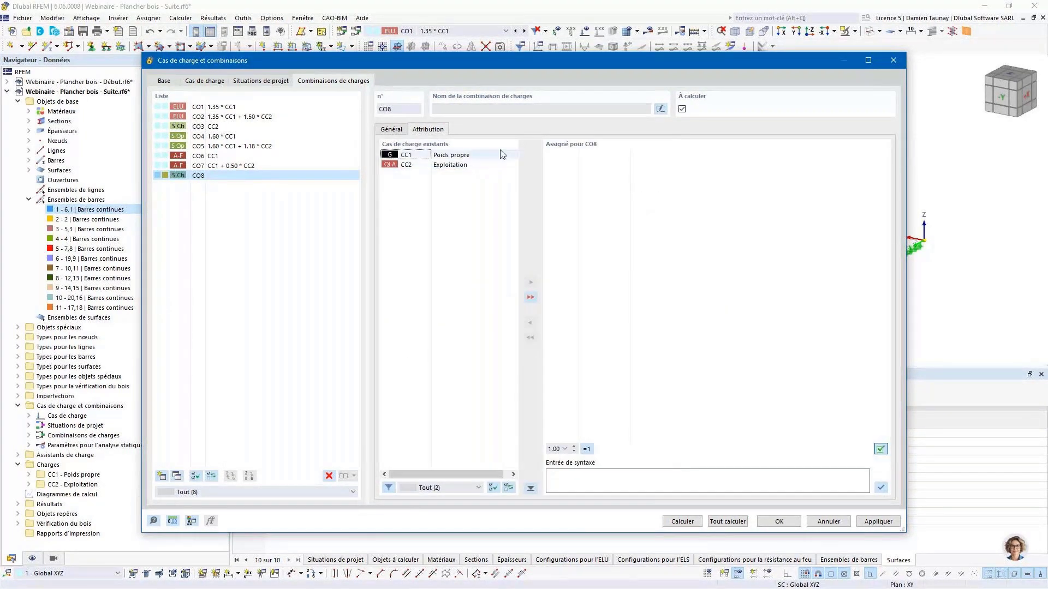
double_click(461, 155)
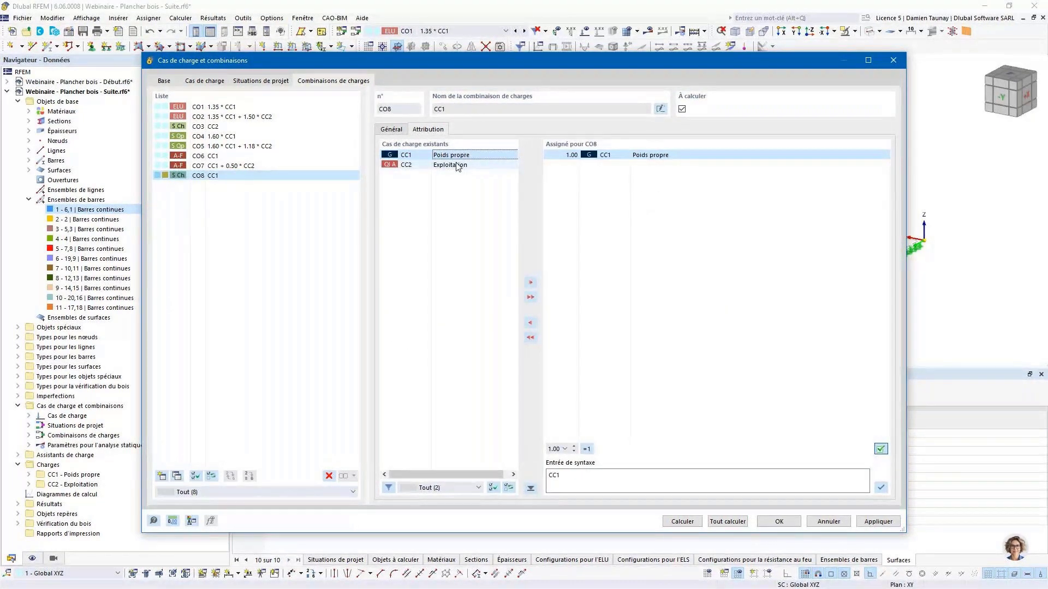
double_click(457, 165)
left_click(565, 165)
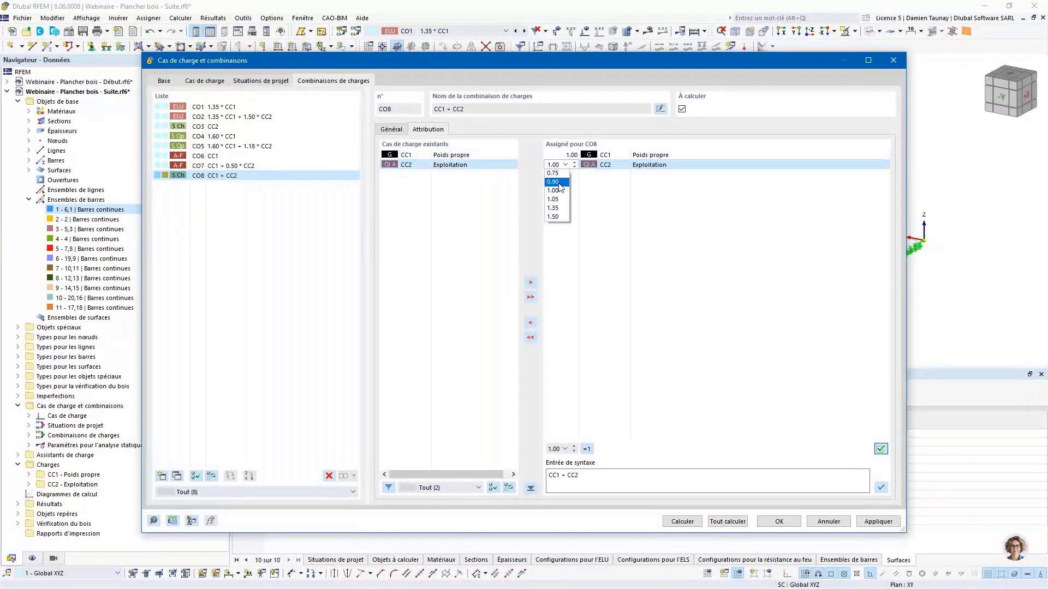
left_click(557, 168)
left_click_drag(548, 164, 566, 170)
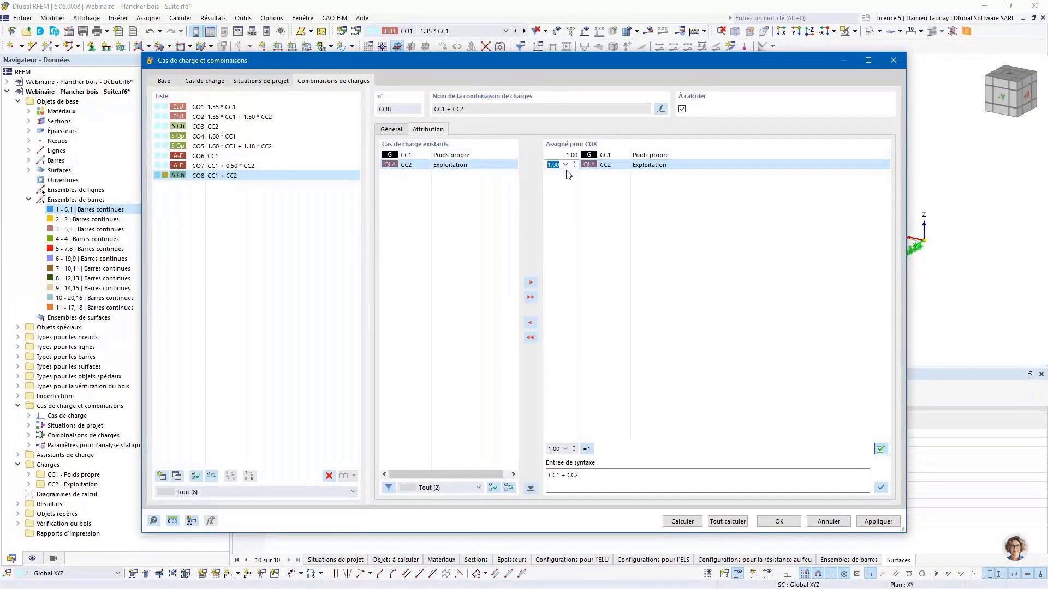
key("BackSpace")
type("0.3")
key("Return")
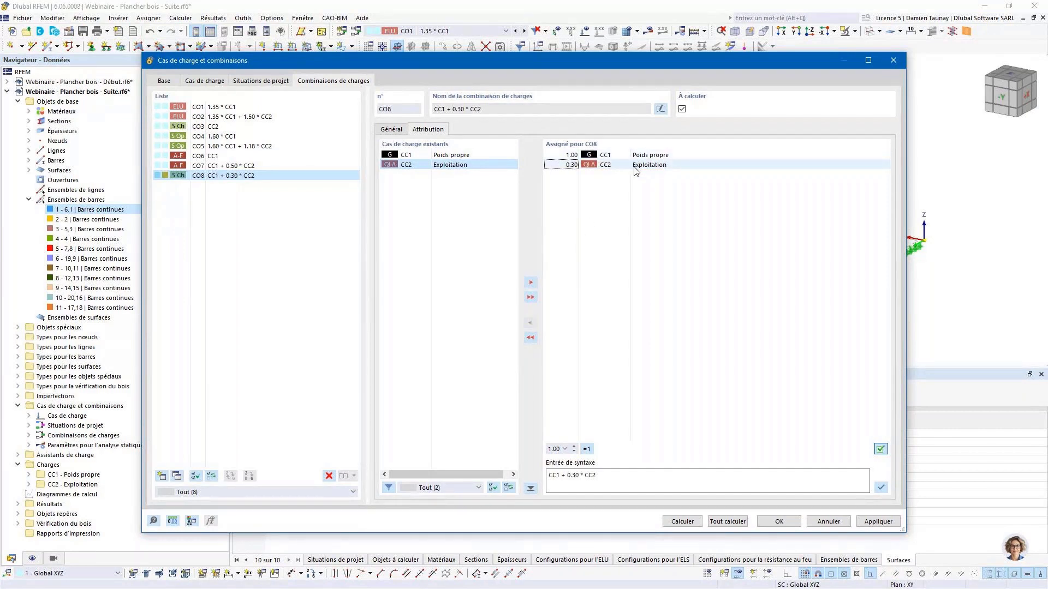
left_click(782, 521)
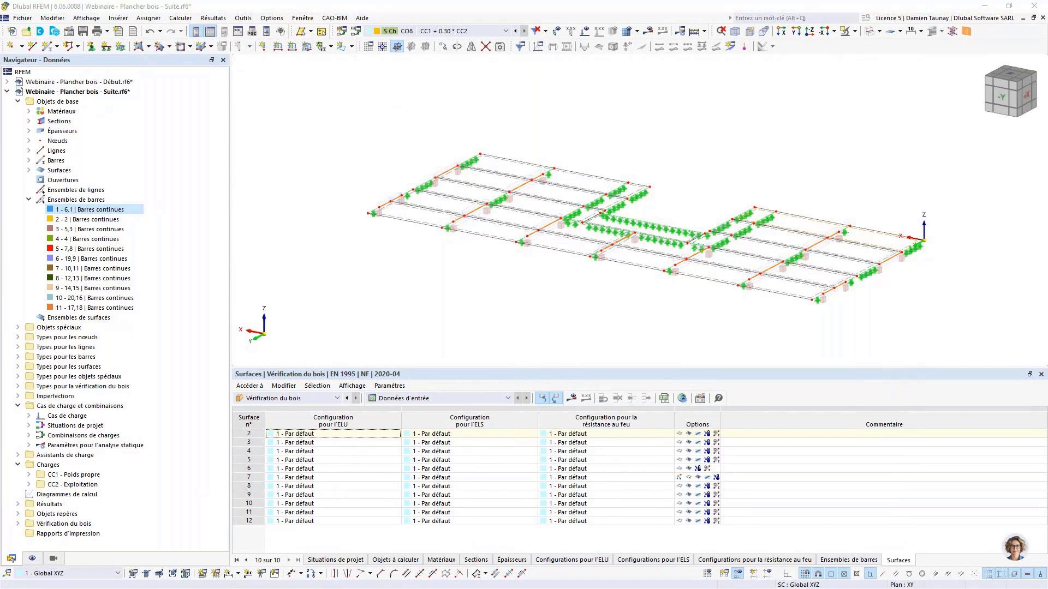
Switch to the web browser and read the Dlubal article on simplified EC 5 vibration analysis, including its frequency and deflection formulas and three-span example.
left_click_drag(0, 205, 584, 1)
scroll(211, 203, "up", 7)
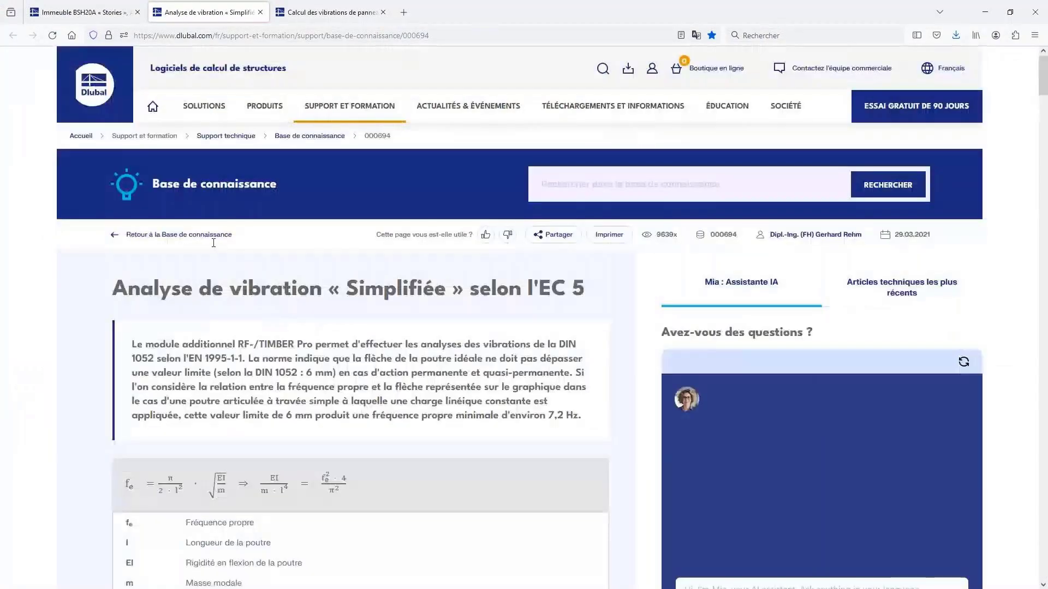
scroll(185, 277, "down", 3)
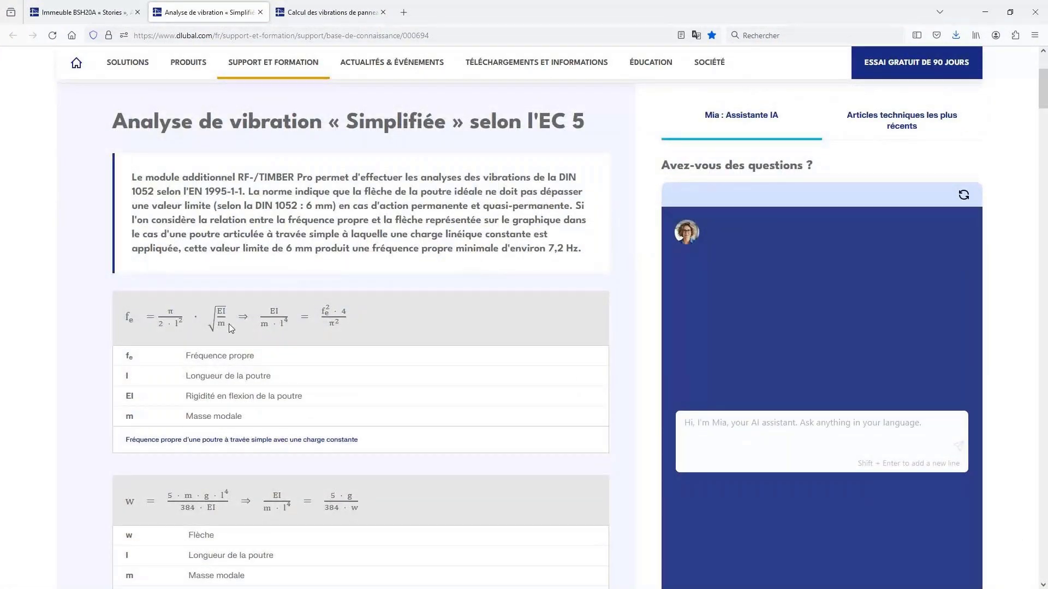
scroll(241, 356, "down", 1)
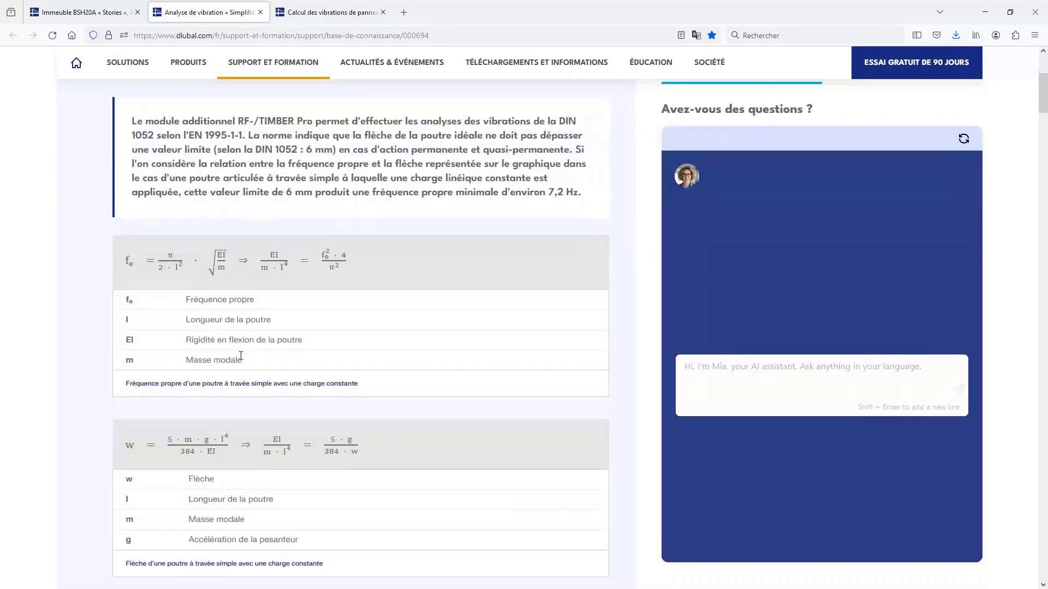
scroll(241, 355, "down", 1)
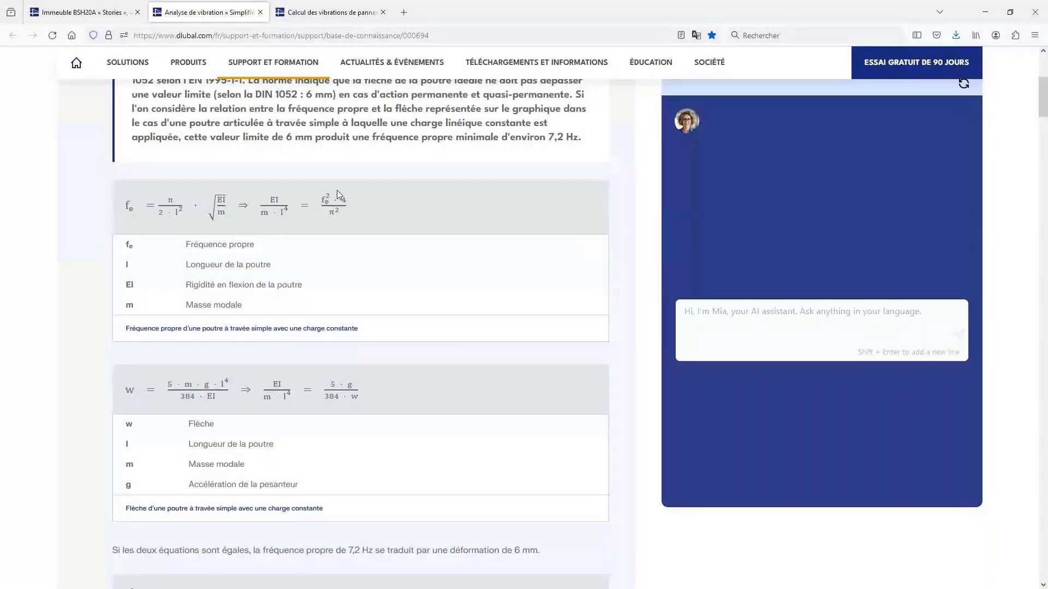
scroll(345, 313, "down", 1)
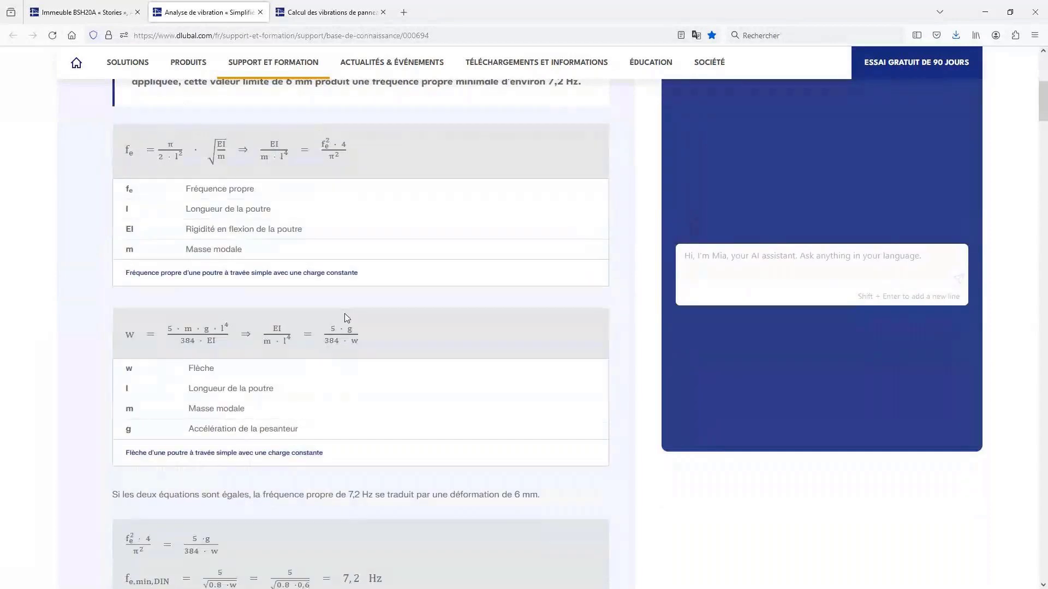
scroll(234, 270, "down", 1)
scroll(234, 271, "down", 2)
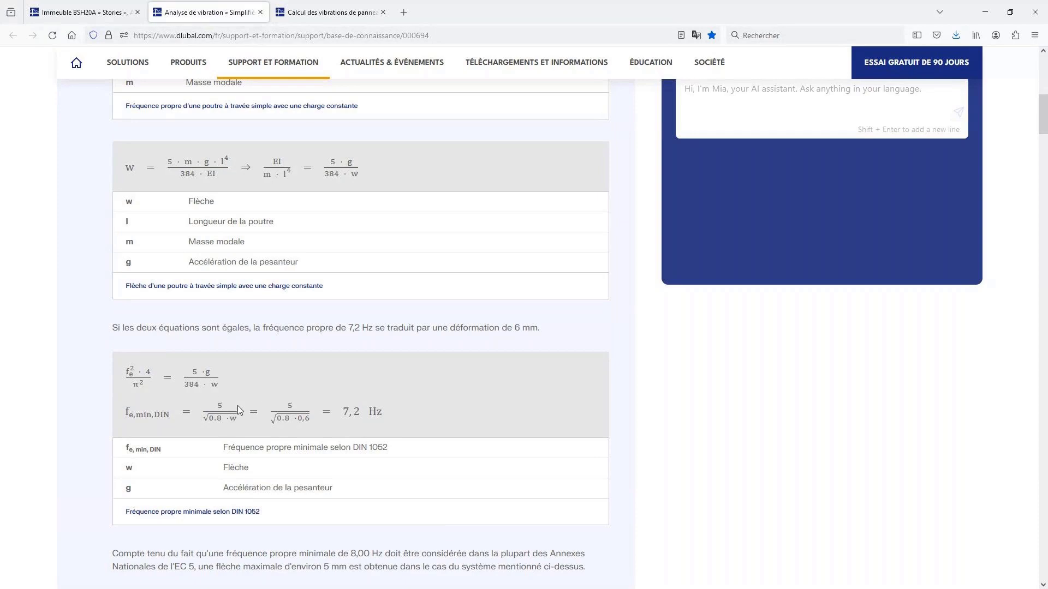
scroll(235, 403, "down", 4)
scroll(244, 394, "down", 3)
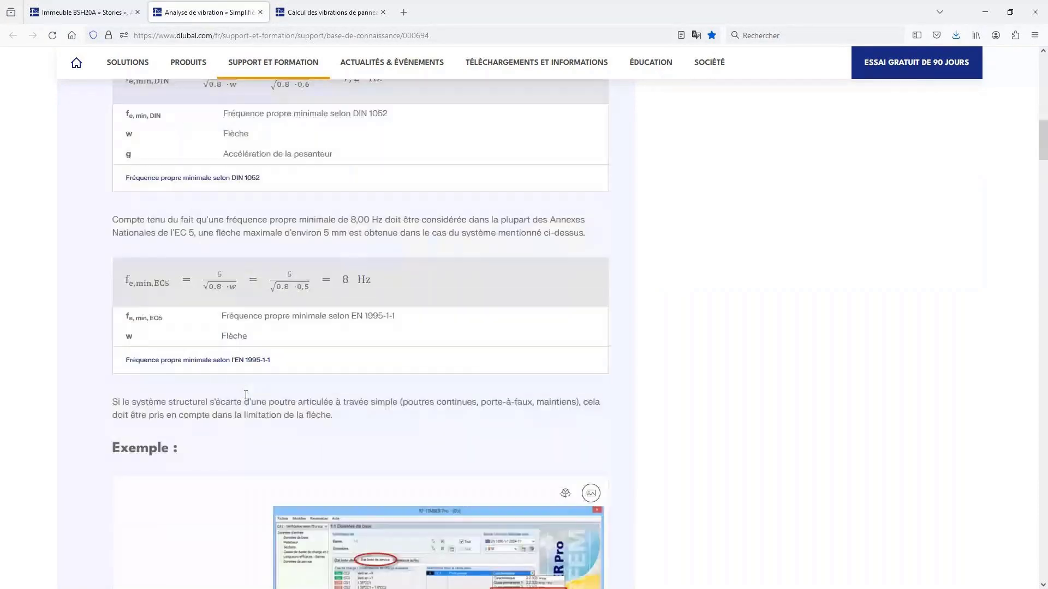
scroll(244, 394, "down", 4)
scroll(245, 408, "down", 3)
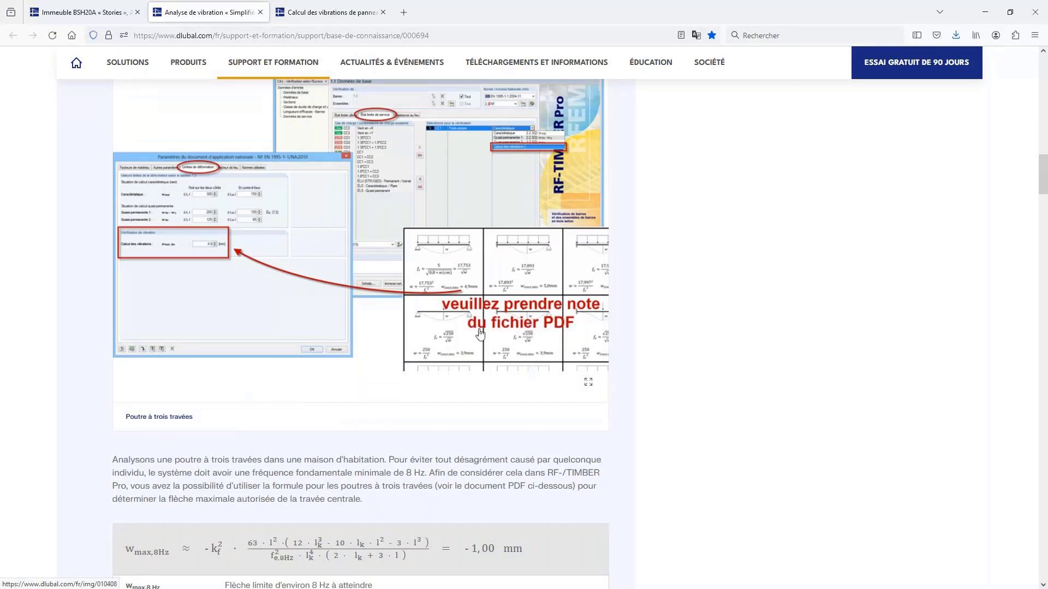
scroll(480, 334, "up", 1)
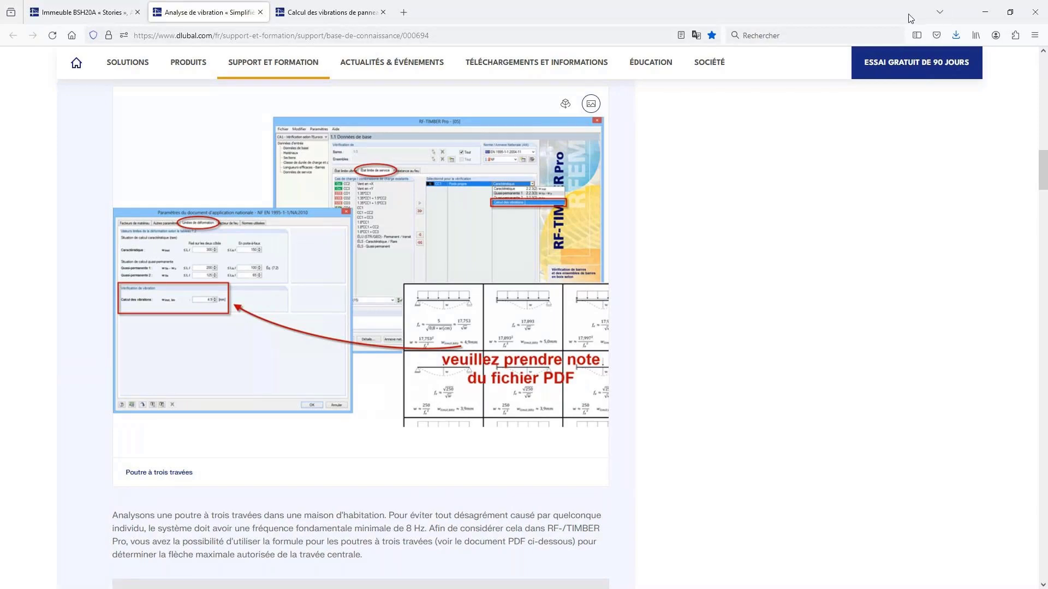
Return to RFEM and examine the vibration deflection limit in the serviceability configuration of member set 11, and close its settings.
left_click_drag(911, 17, 1, 246)
scroll(466, 211, "up", 2)
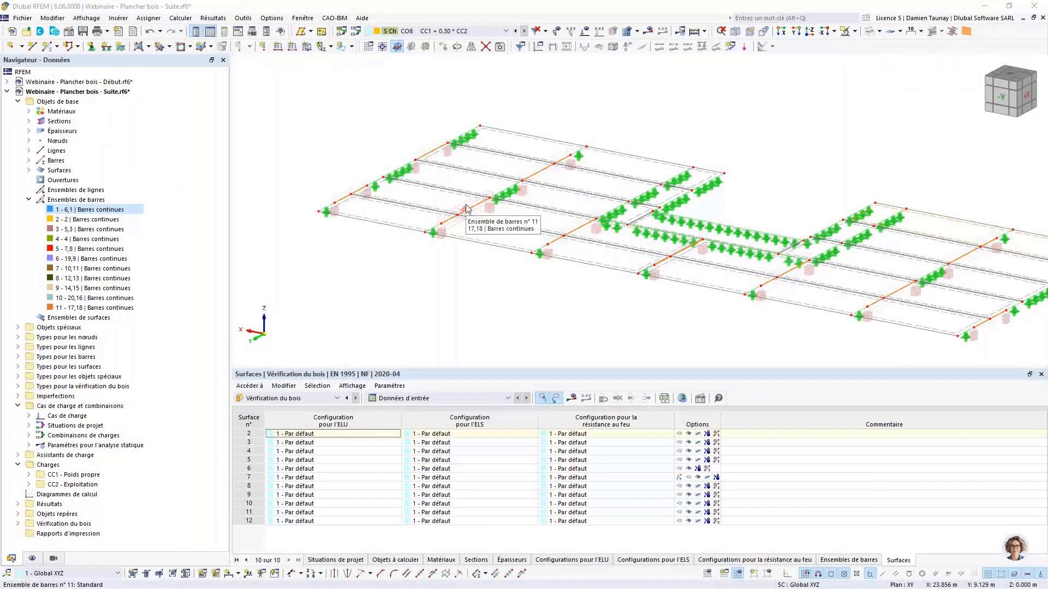
scroll(466, 209, "up", 3)
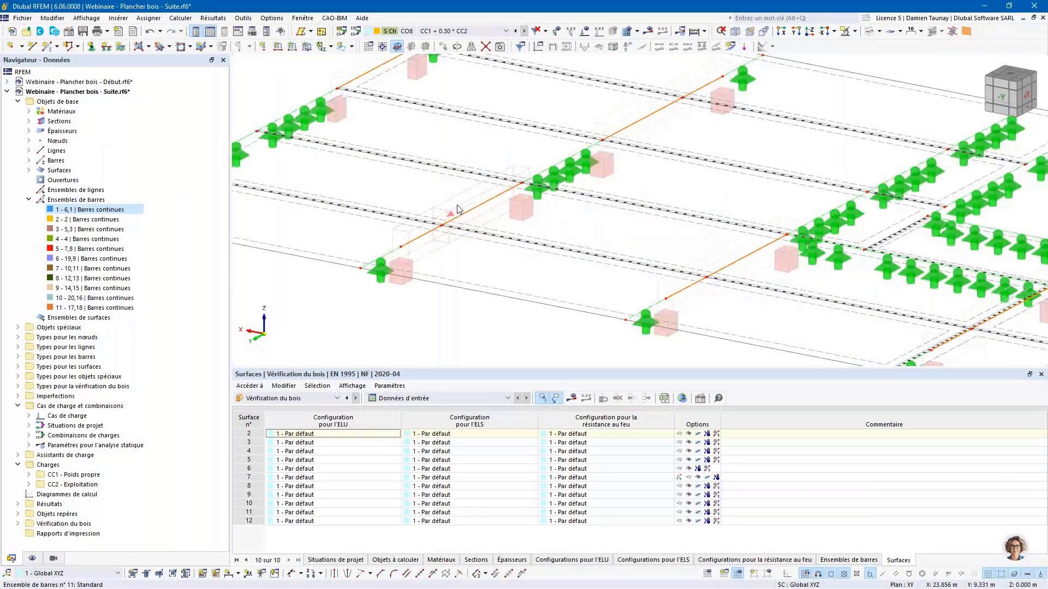
double_click(487, 190)
left_click(396, 112)
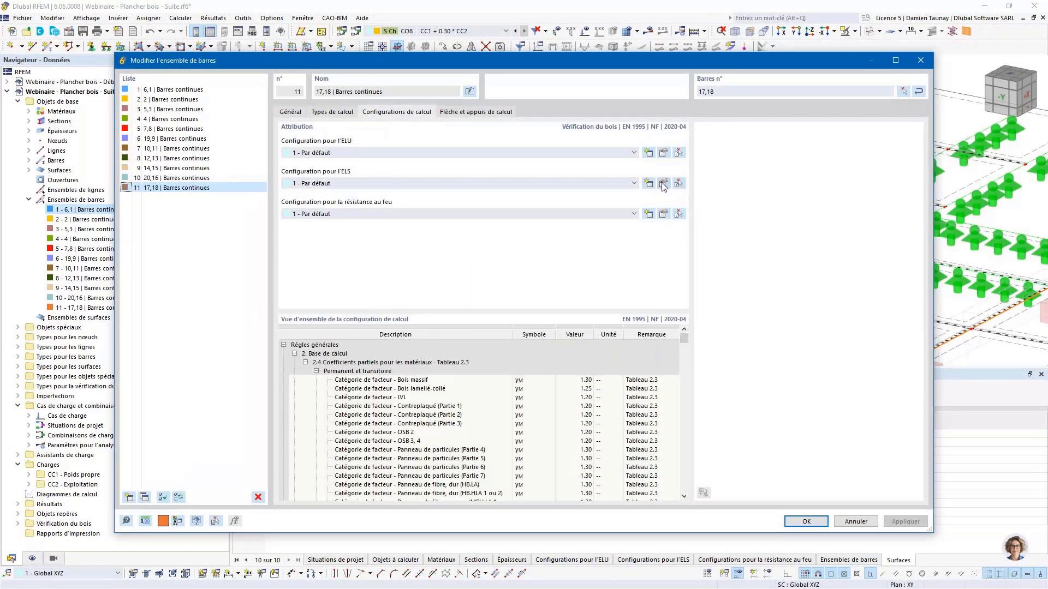
left_click(663, 183)
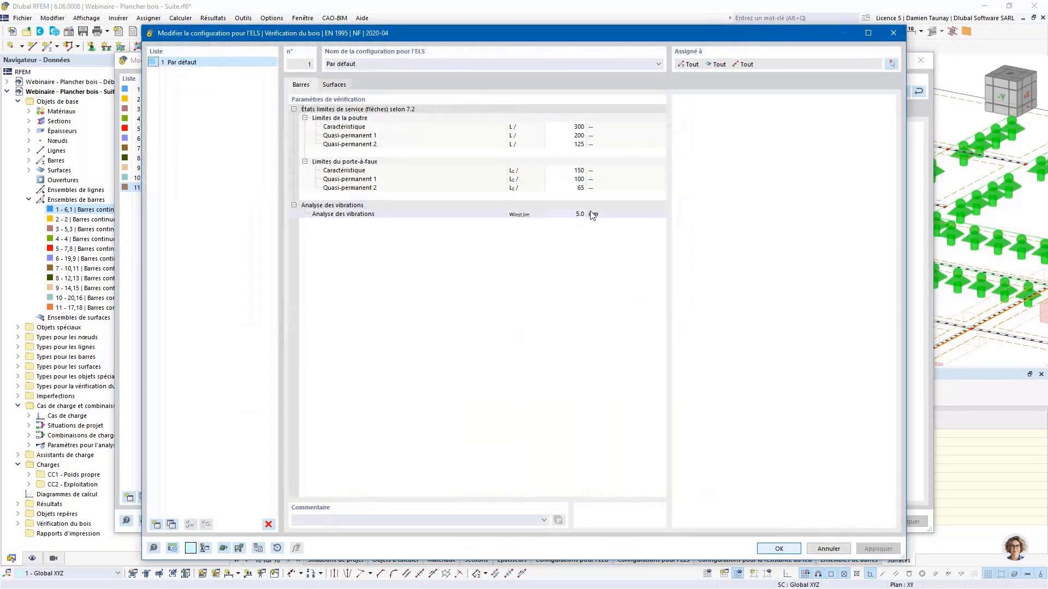
left_click(779, 548)
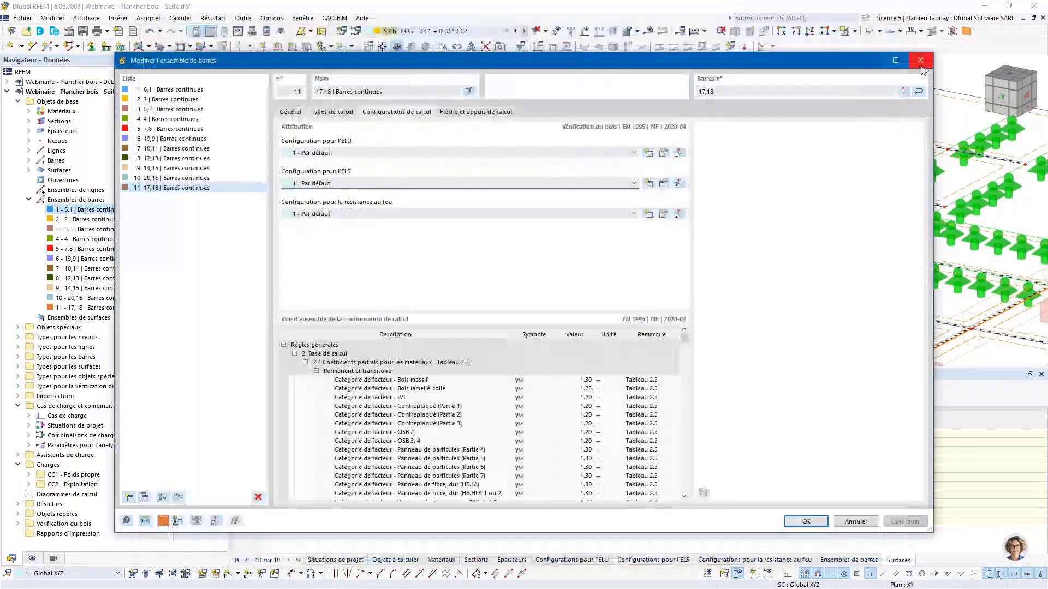
left_click(796, 521)
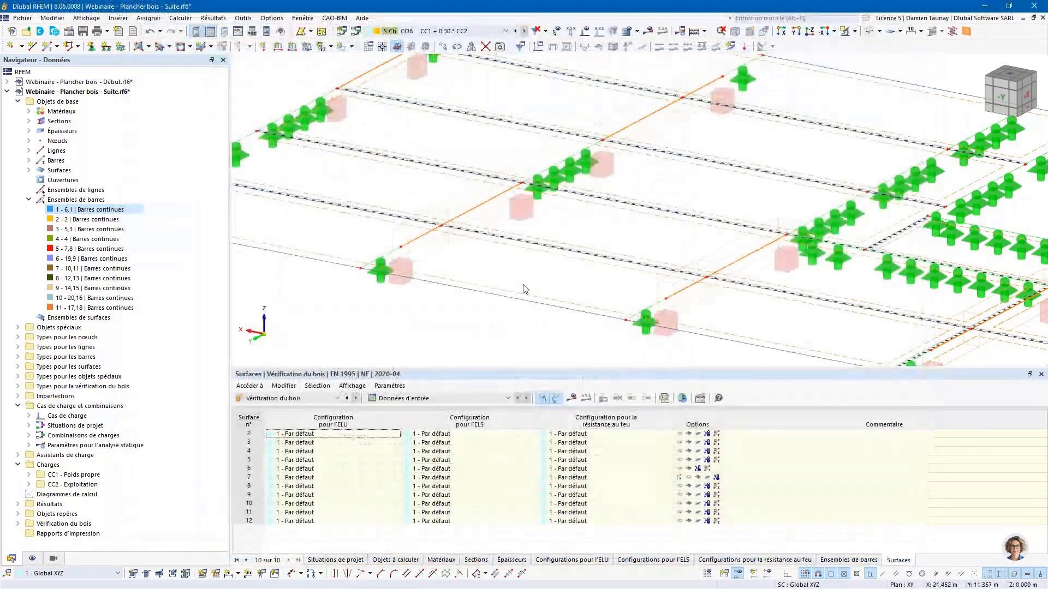
scroll(555, 262, "down", 3)
middle_click_drag(555, 262, 573, 281)
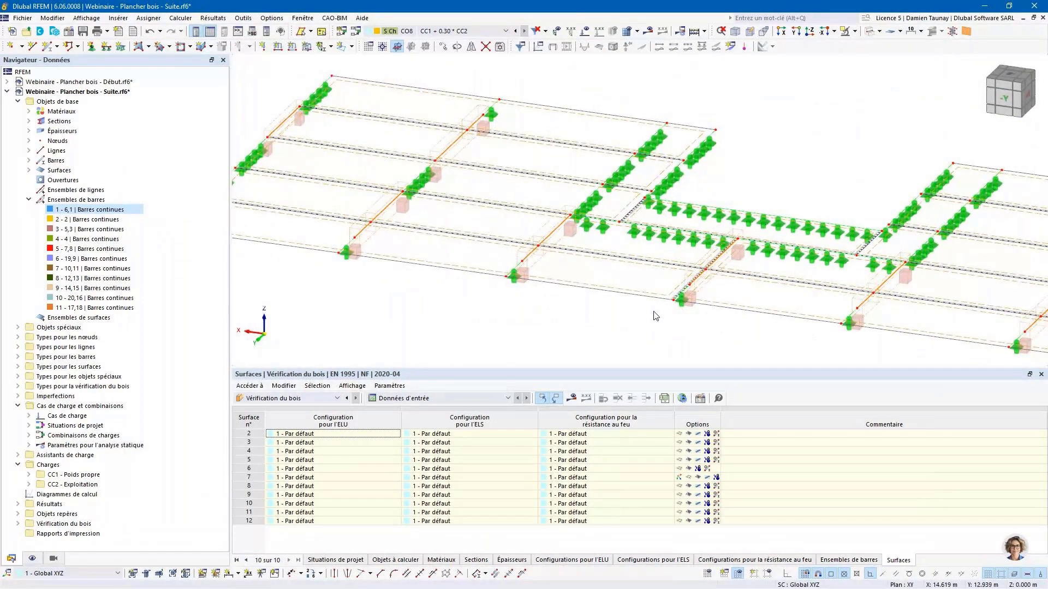
scroll(655, 317, "down", 1)
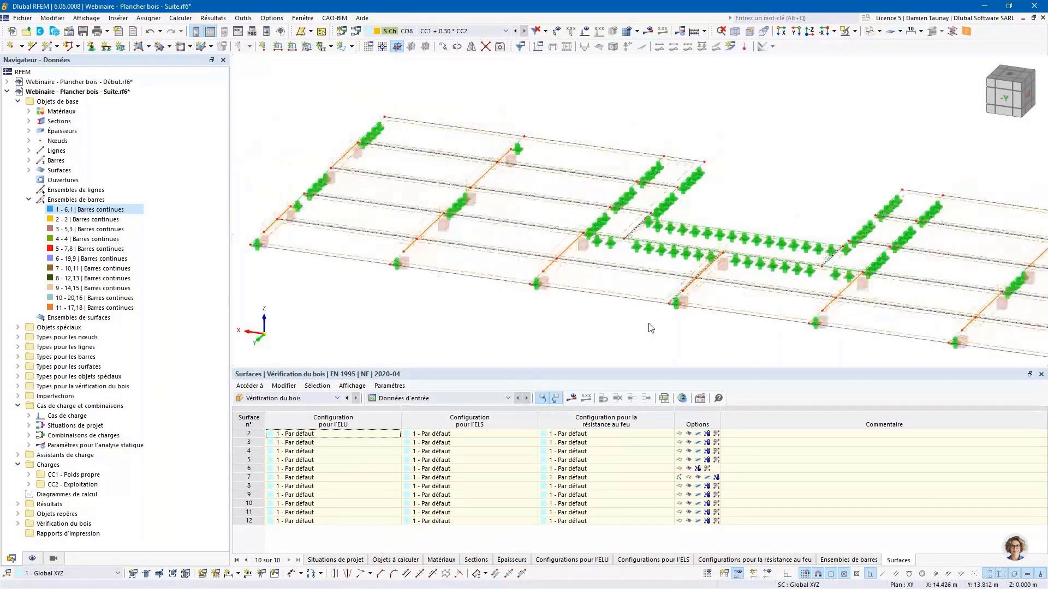
middle_click_drag(659, 326, 633, 304)
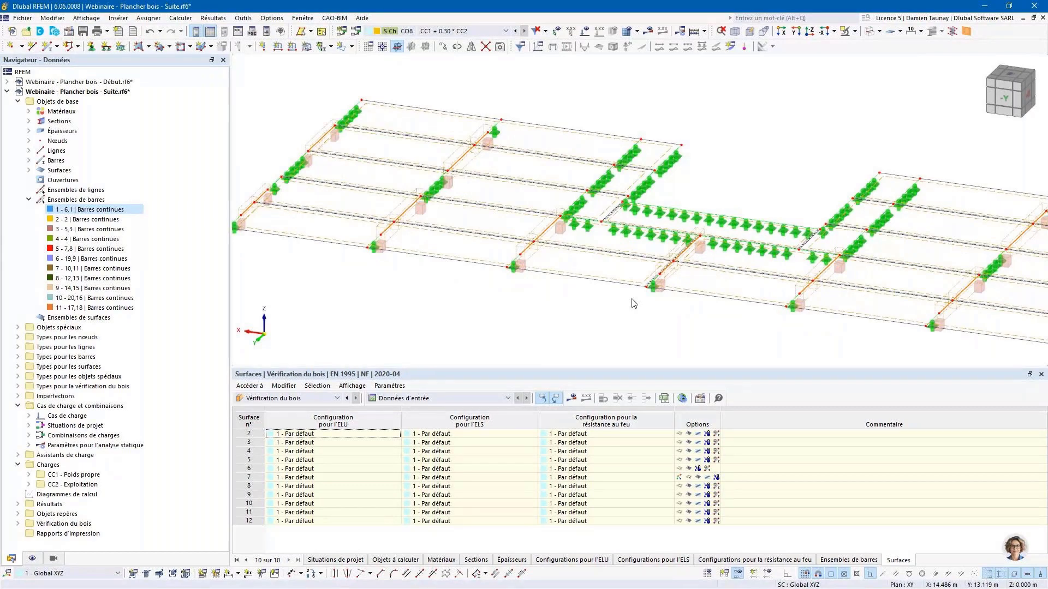
scroll(617, 314, "down", 1)
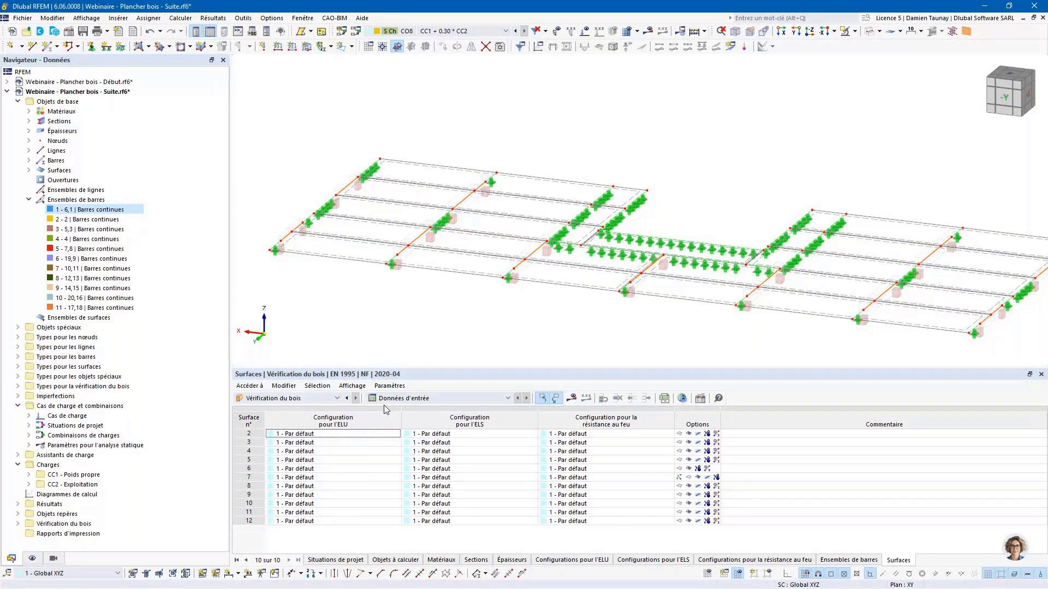
Exclude design situations SP1 to SP4 from the timber design calculation, keeping only SP5 active.
left_click(338, 560)
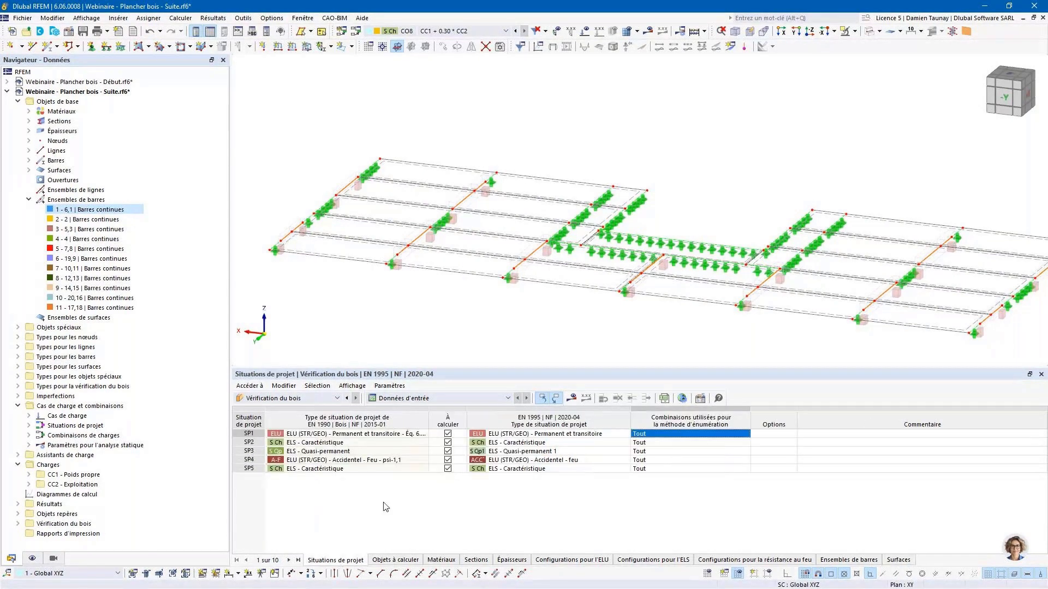
left_click(448, 433)
left_click(447, 433)
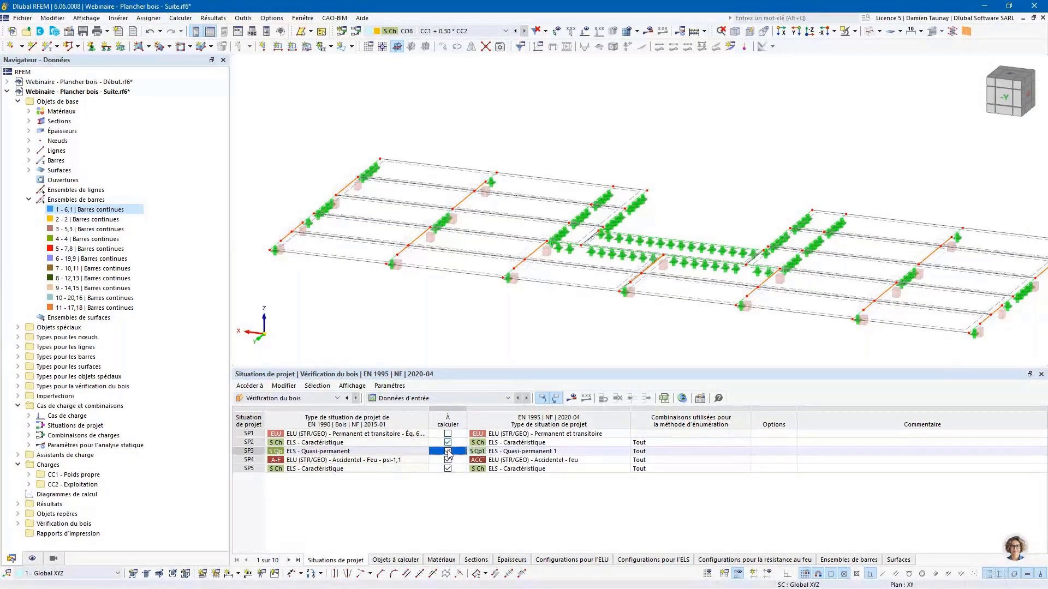
left_click(447, 443)
left_click(447, 451)
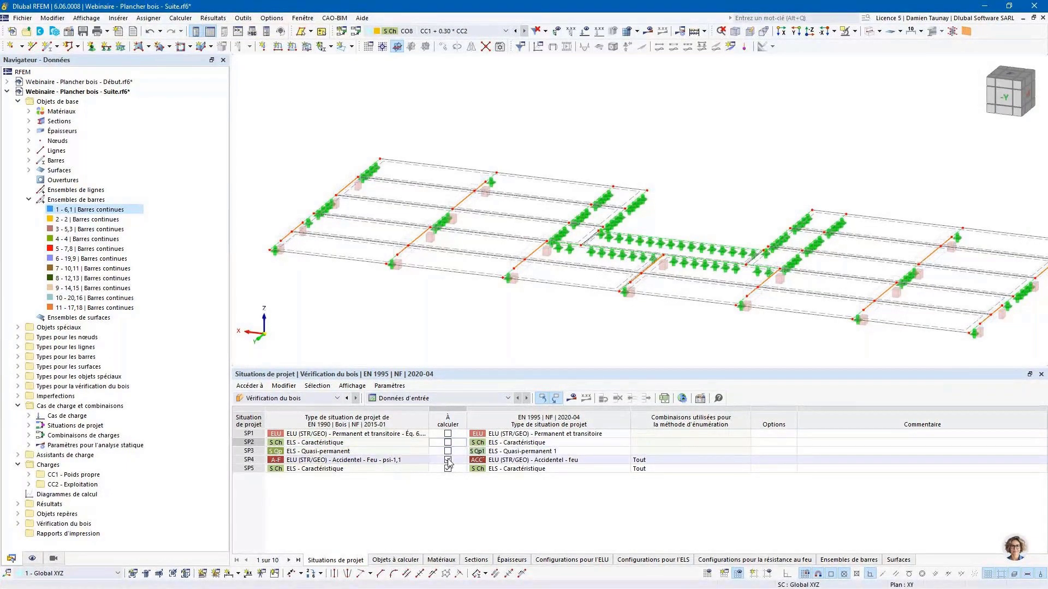
left_click(448, 460)
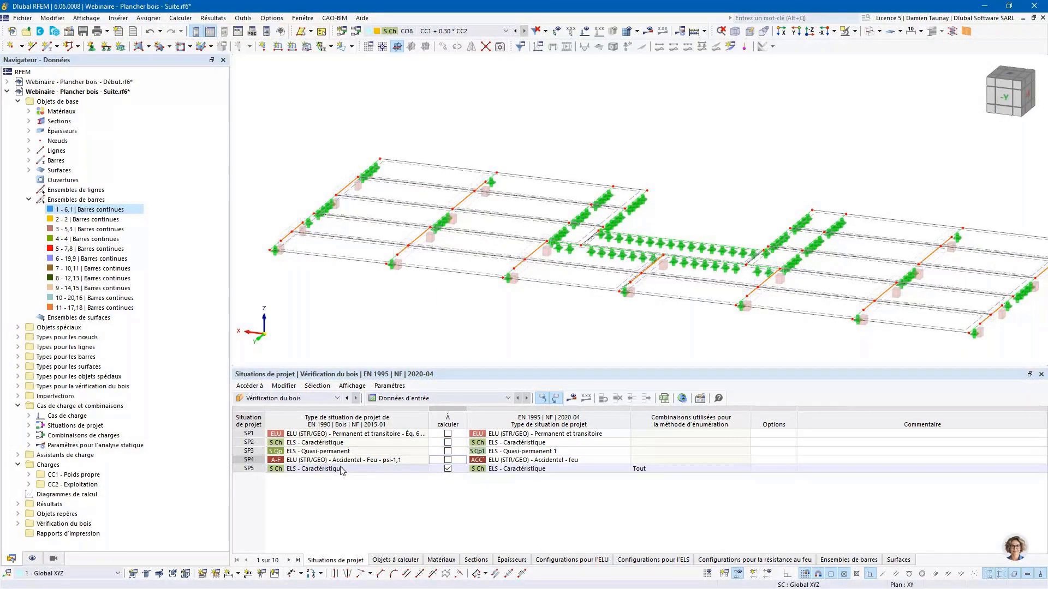
Set the EN 1995 design situation type of SP5 to ELS - Vibration, run the timber design, and view the surface design ratios.
left_click(526, 469)
left_click(529, 532)
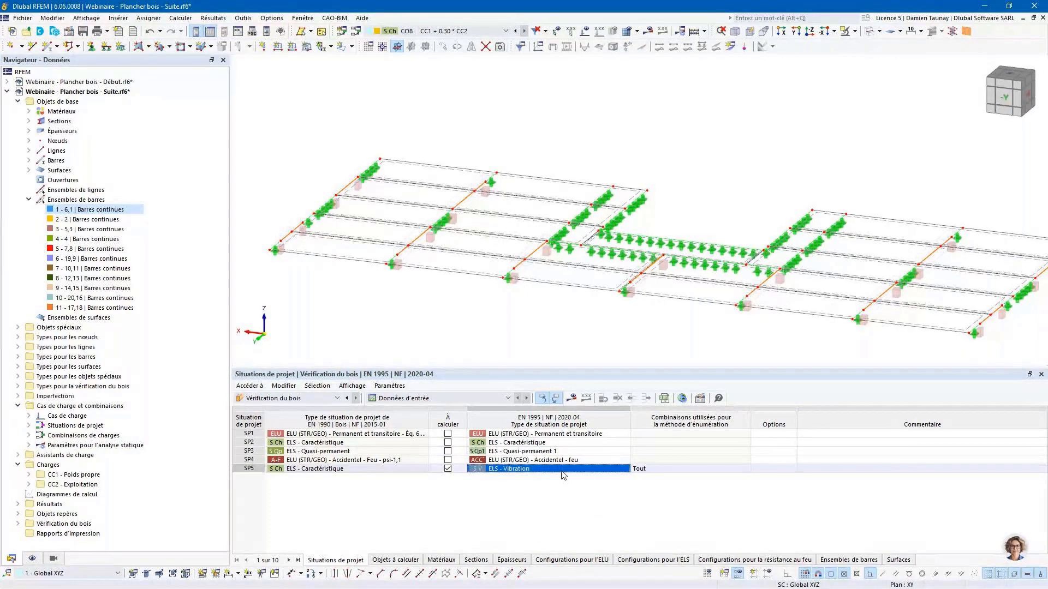
left_click(571, 401)
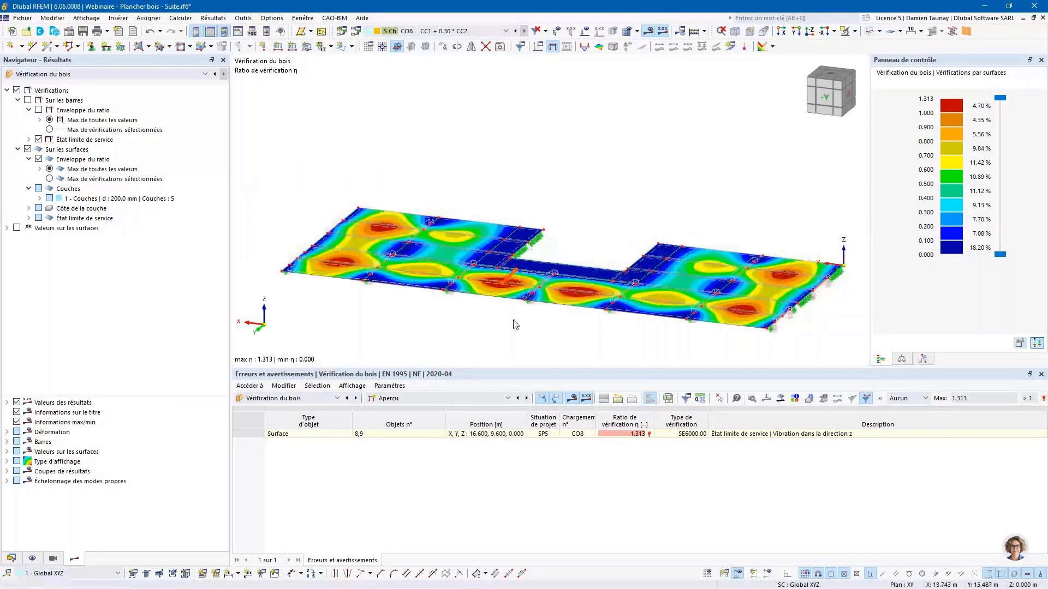
scroll(531, 320, "down", 3)
middle_click_drag(530, 319, 496, 300, "ctrl")
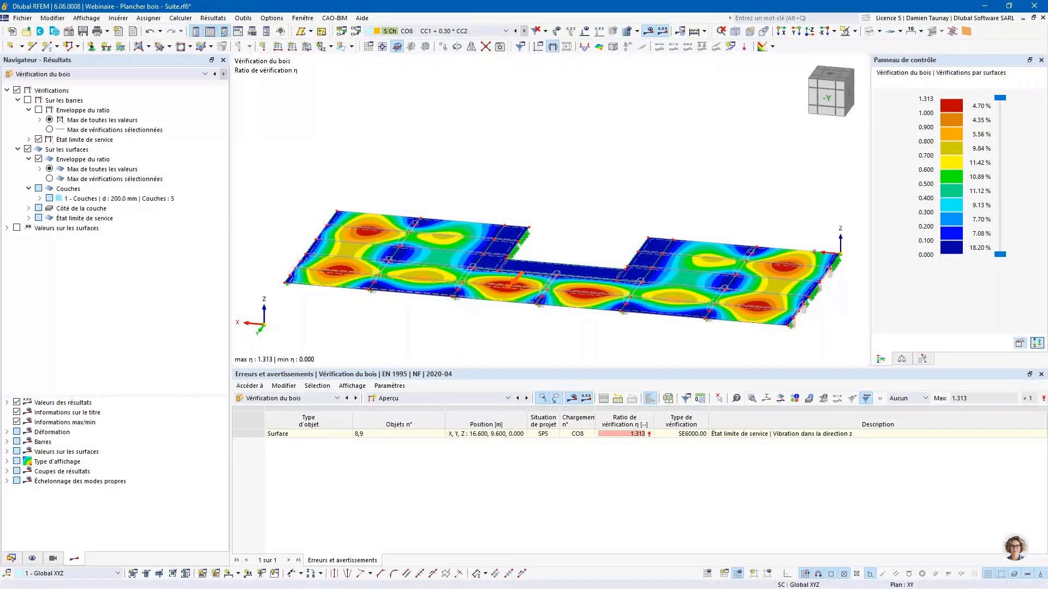
Switch to the browser and read the Dlubal purlin vibration article's flowchart, mode shape and acceleration sections, and show the Hamm/Richter vibration analysis slide.
key("alt+Tab")
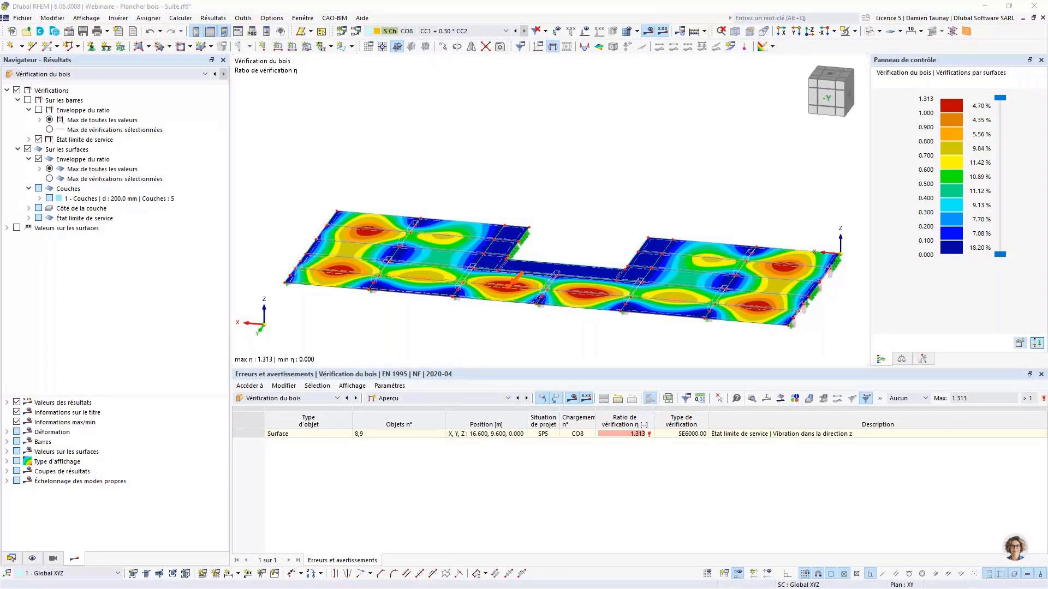
left_click_drag(487, 230, 674, 49)
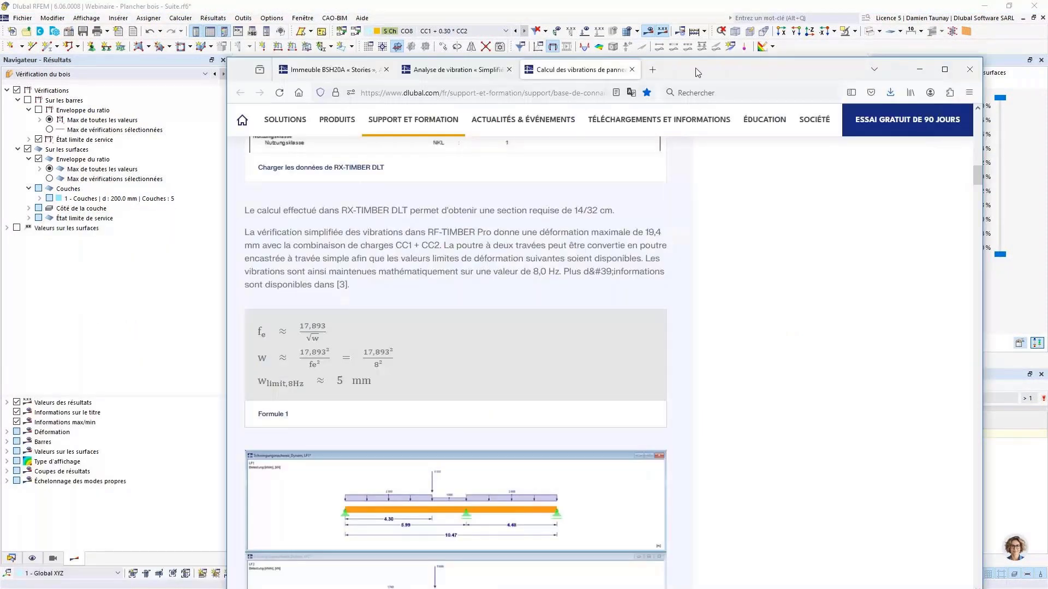
scroll(539, 325, "up", 6)
scroll(539, 324, "up", 10)
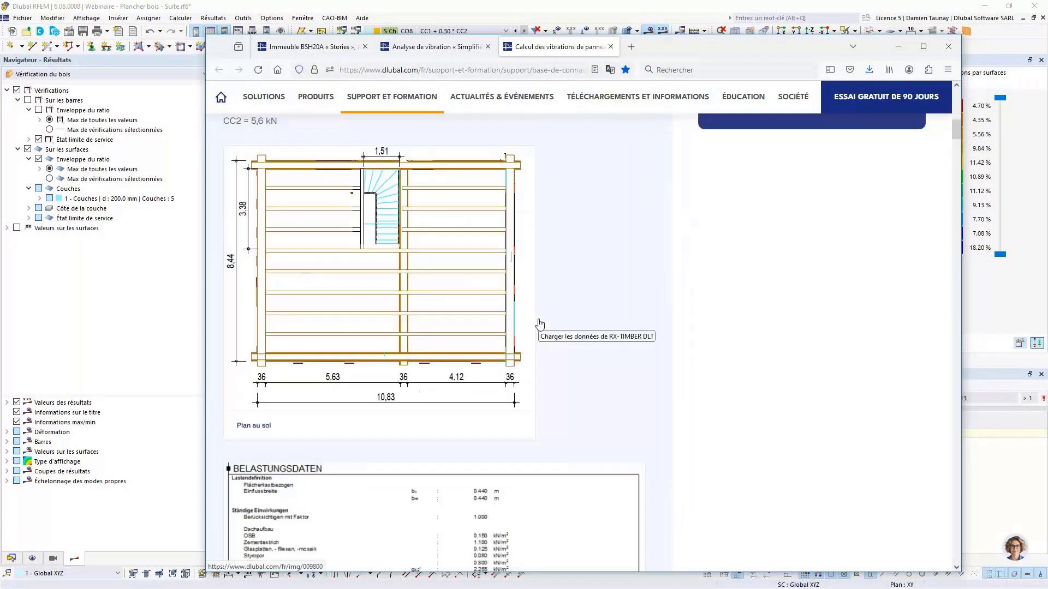
scroll(396, 307, "down", 12)
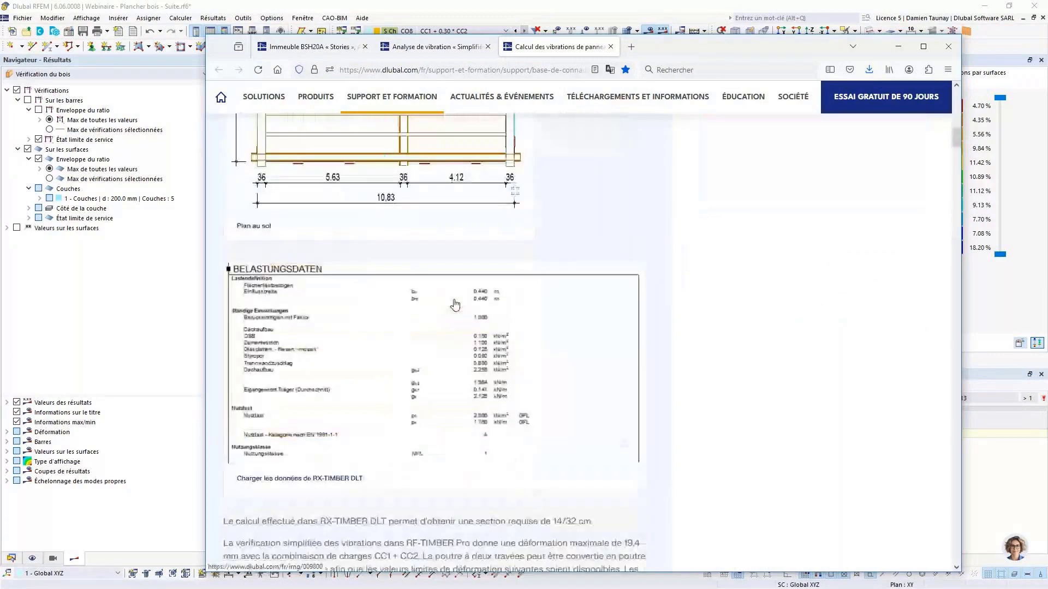
scroll(455, 305, "down", 15)
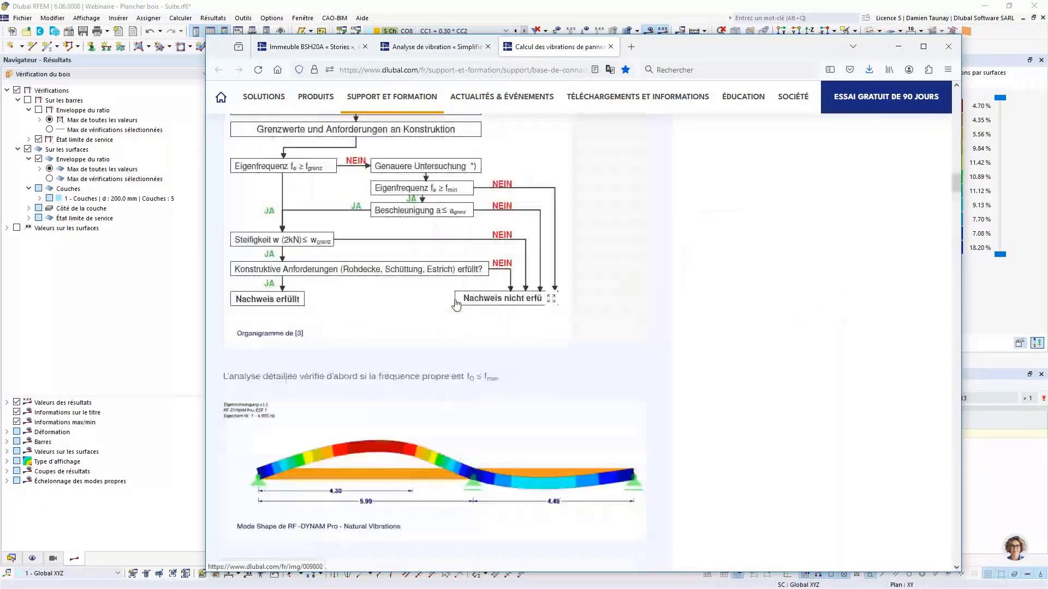
scroll(460, 309, "down", 2)
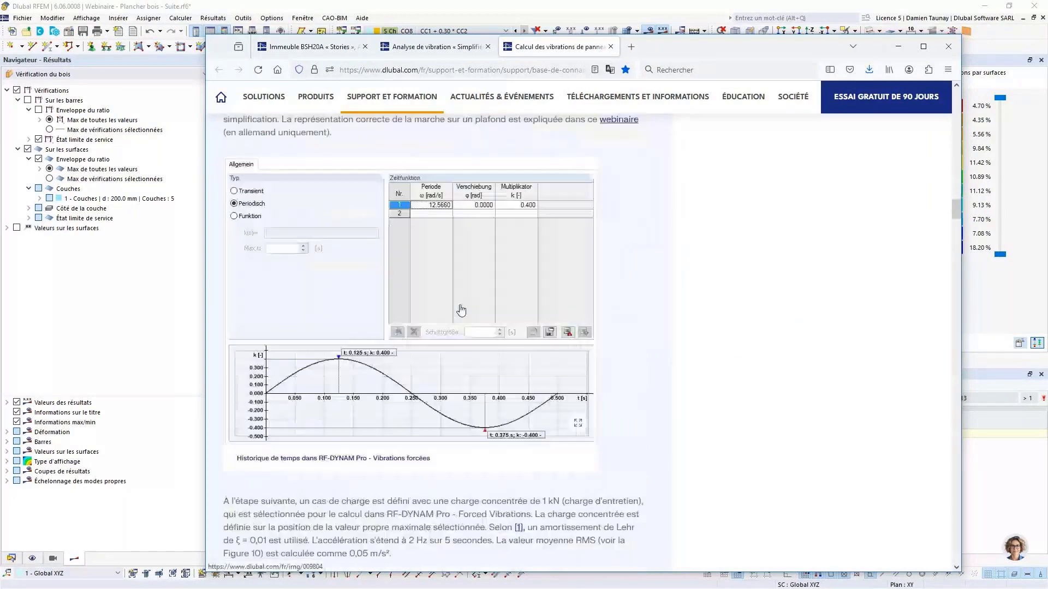
scroll(460, 309, "up", 10)
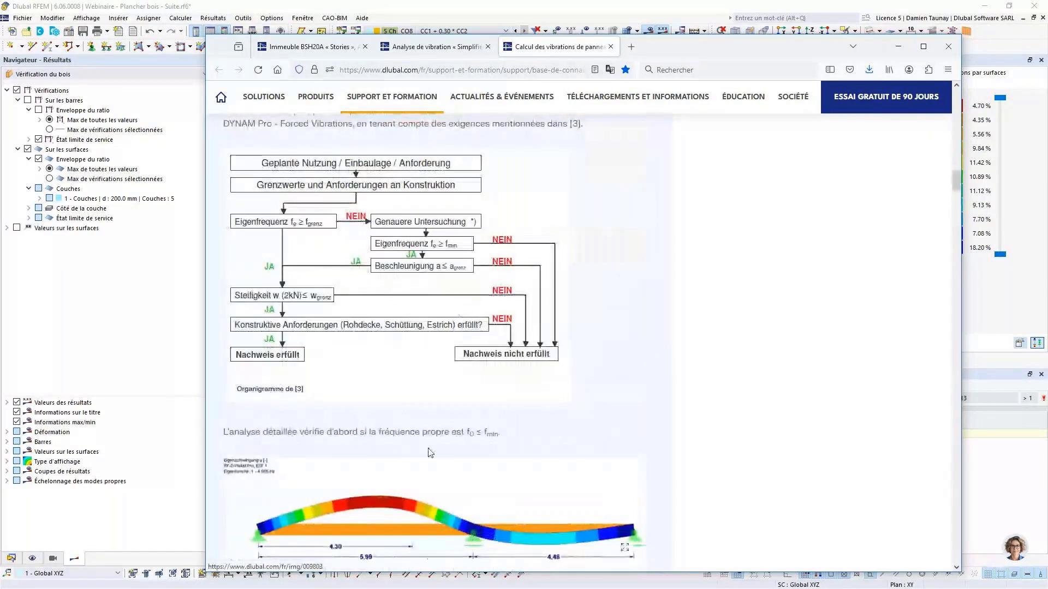
scroll(404, 447, "down", 8)
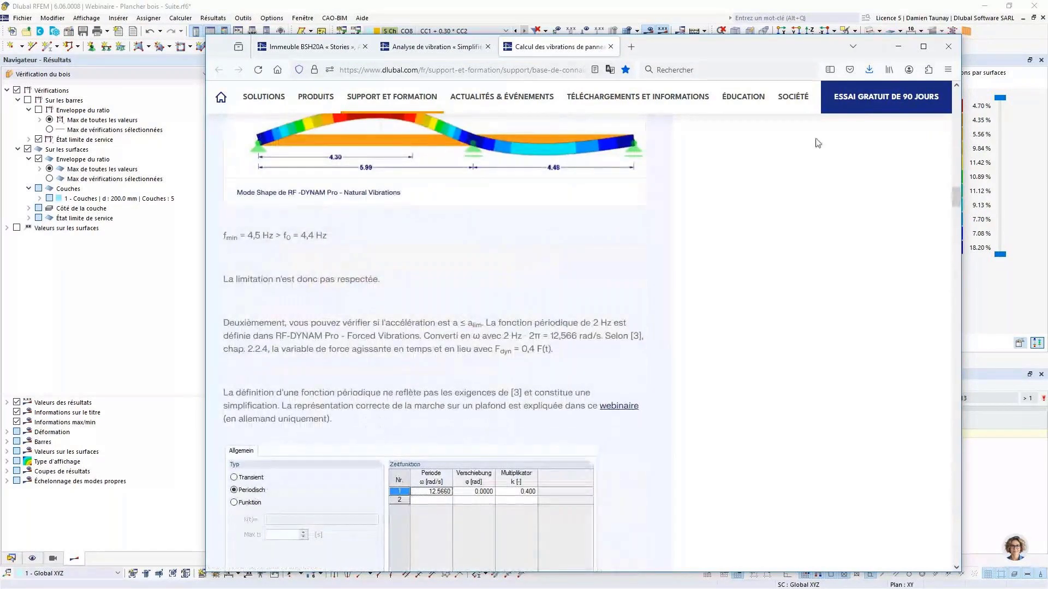
scroll(404, 446, "up", 8)
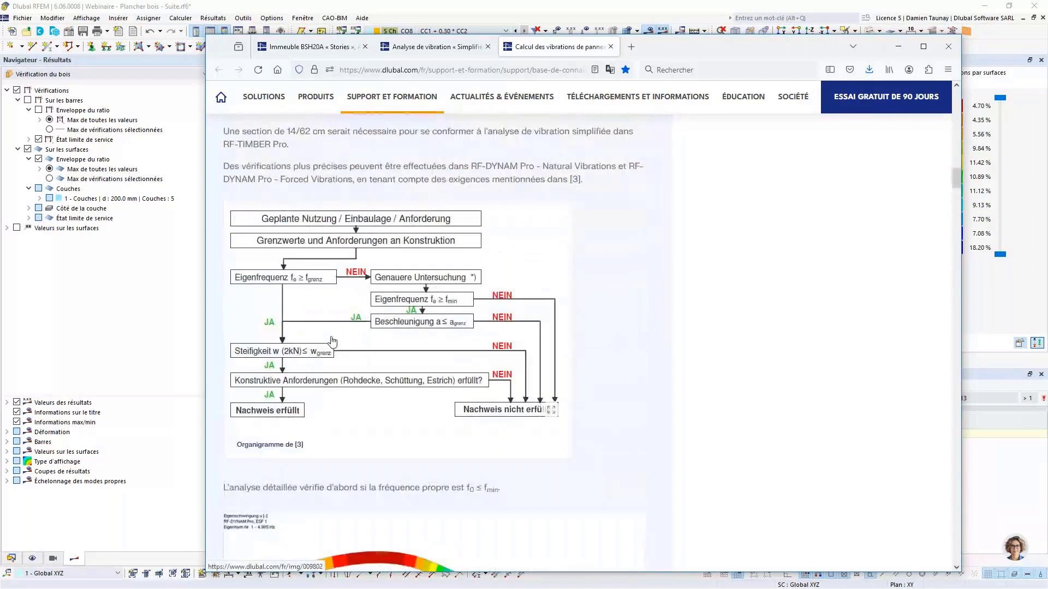
left_click(898, 47)
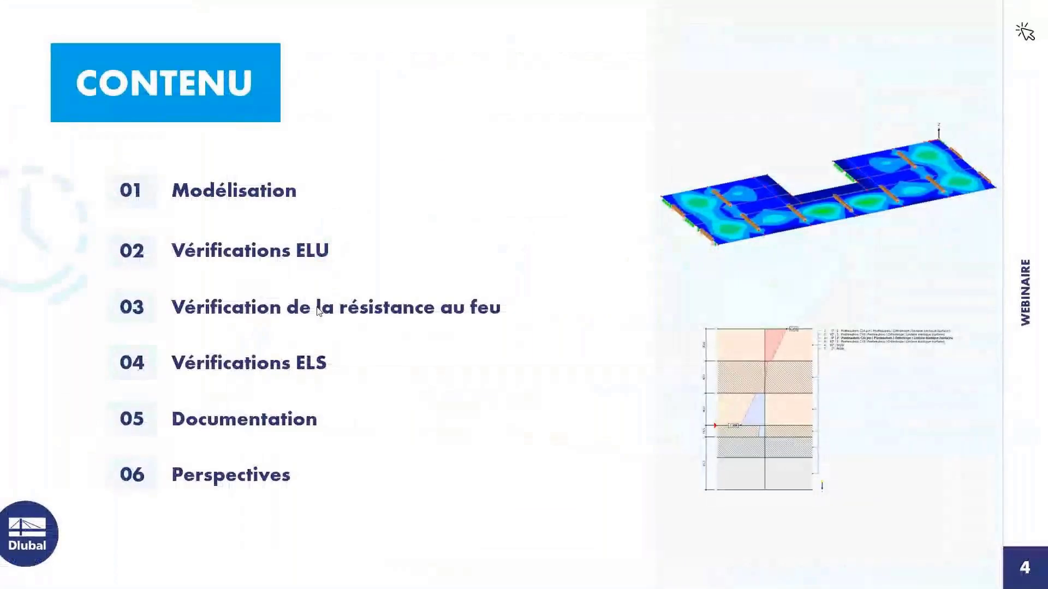
key("Right")
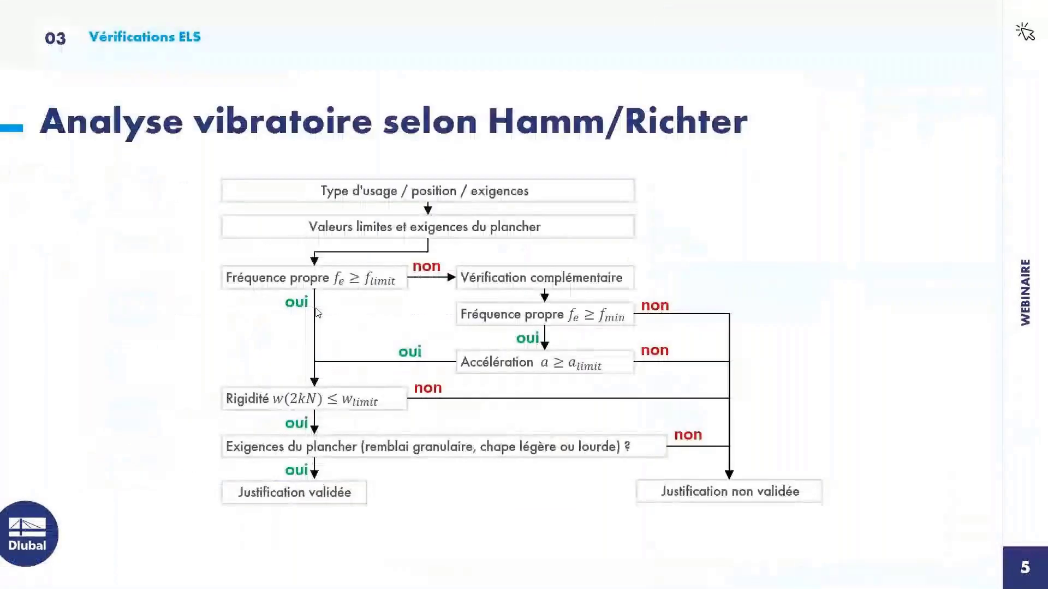
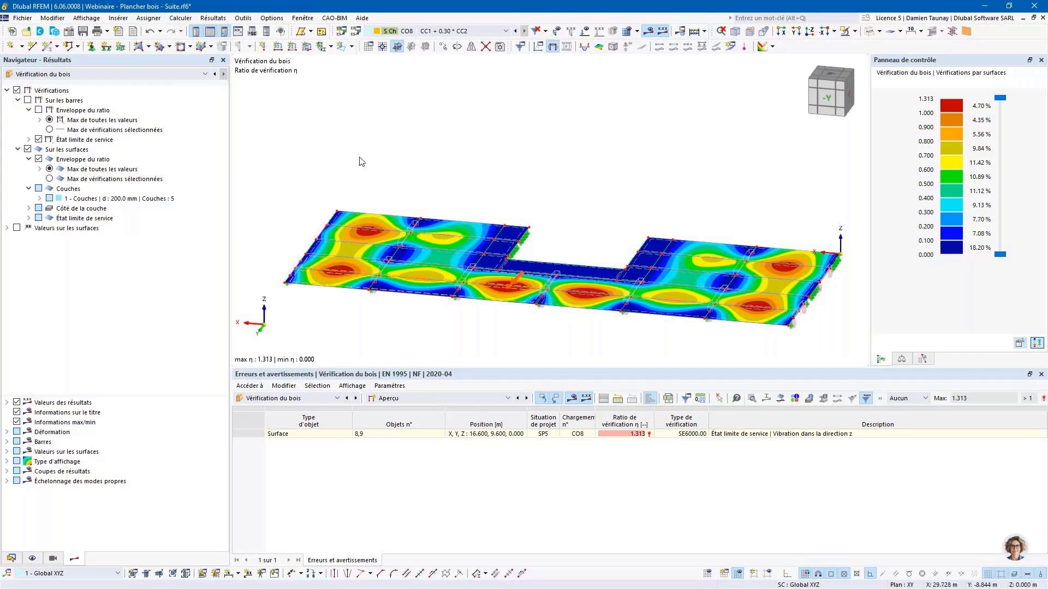
Show the timber design input data in the table to review the design situations SP1 to SP5.
left_click(408, 161)
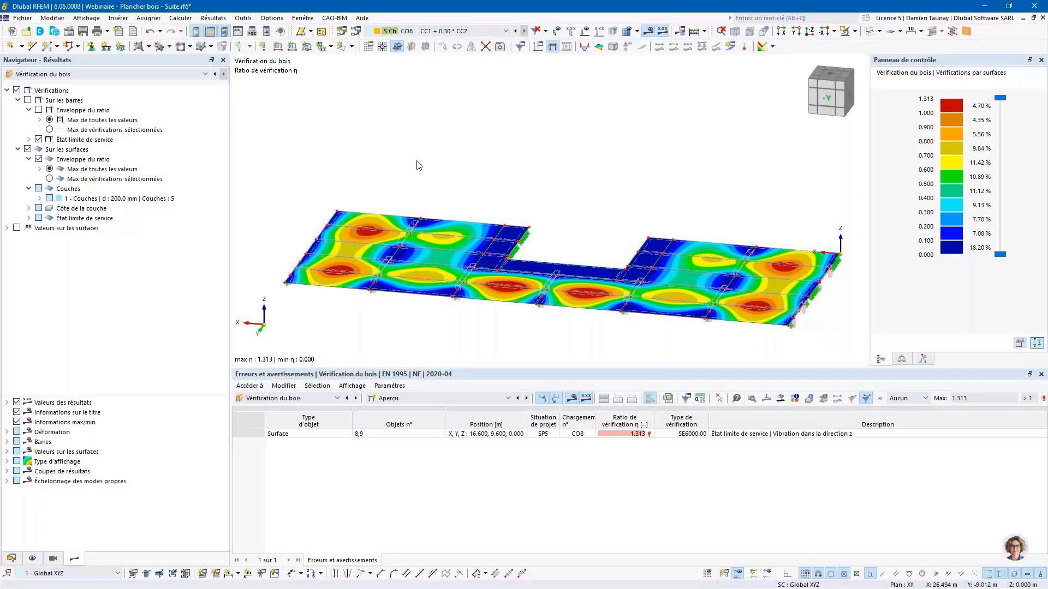
left_click(310, 398)
left_click(273, 478)
left_click(410, 397)
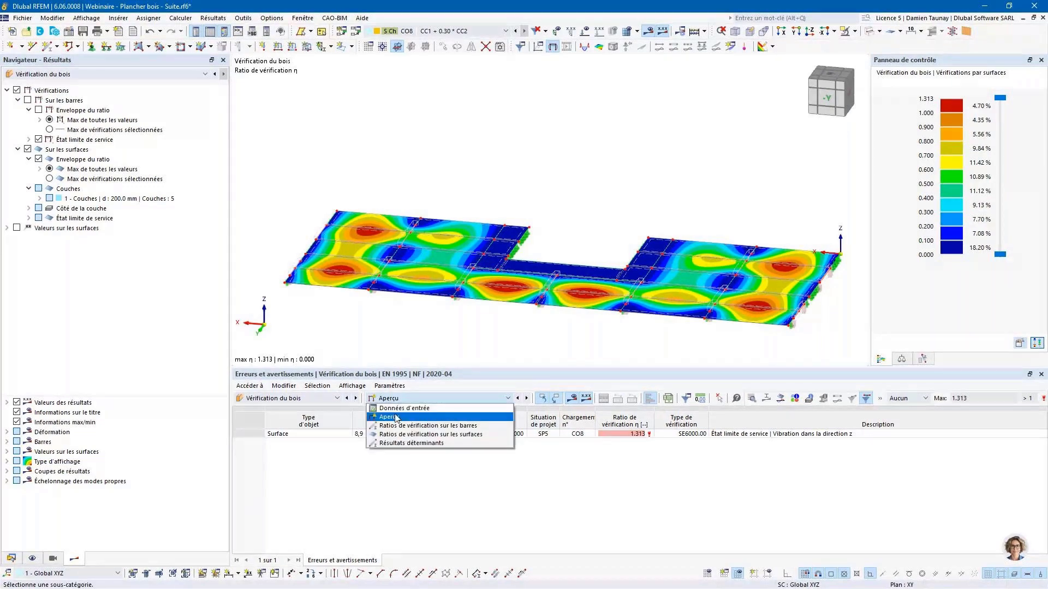
left_click(395, 404)
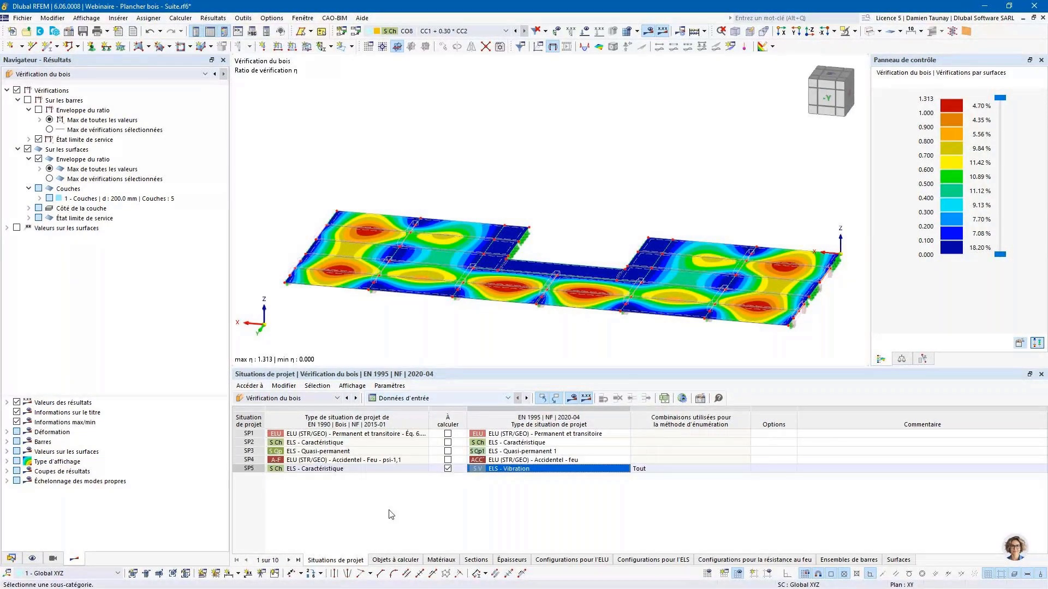
middle_click_drag(581, 259, 546, 264, "ctrl")
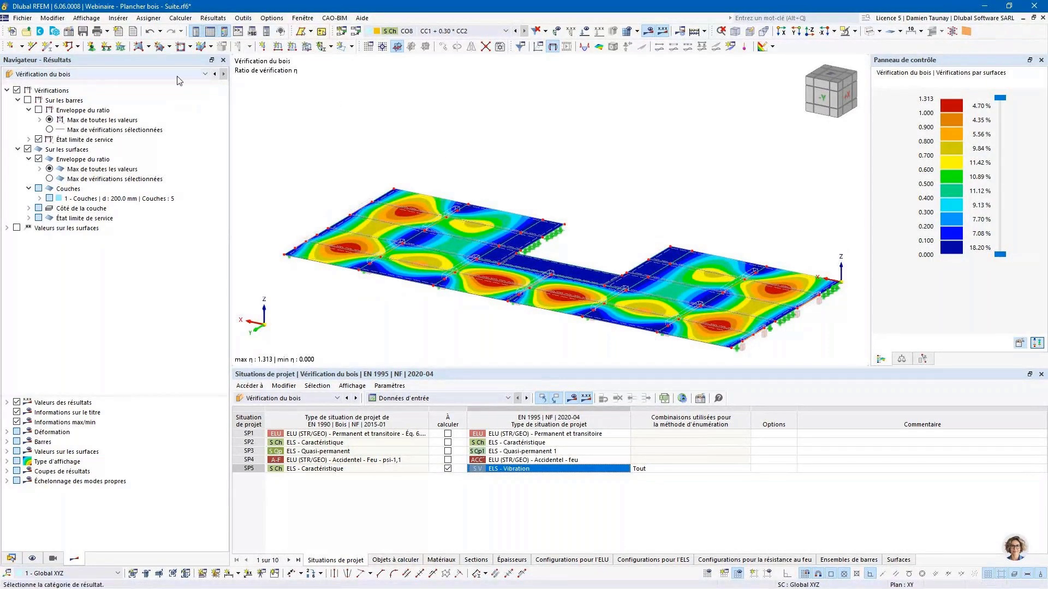
Activate the modal analysis add-on (Analyse modale) in the model's base data.
left_click(69, 32)
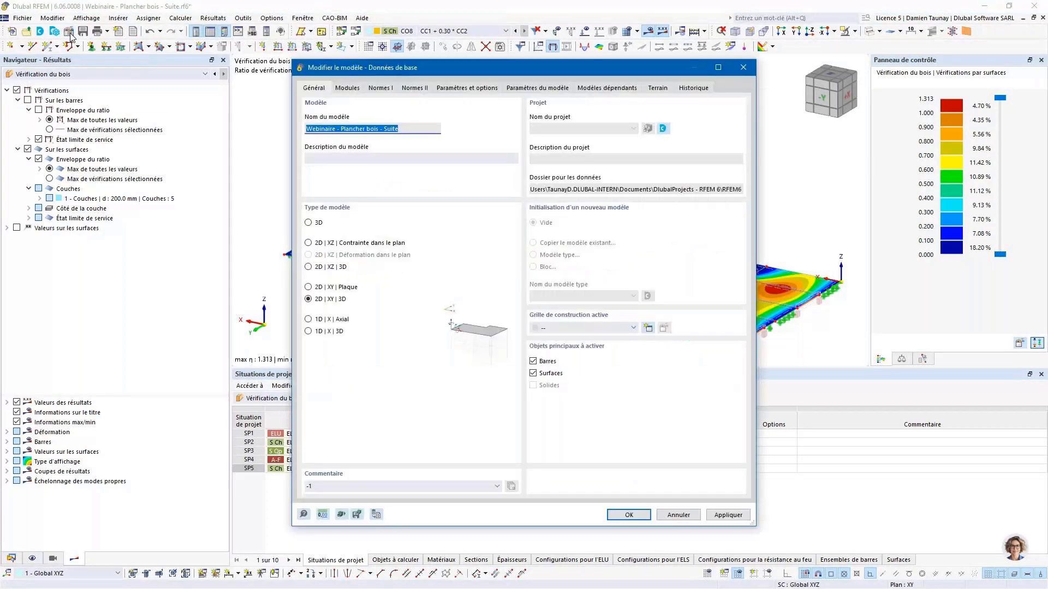
left_click(347, 88)
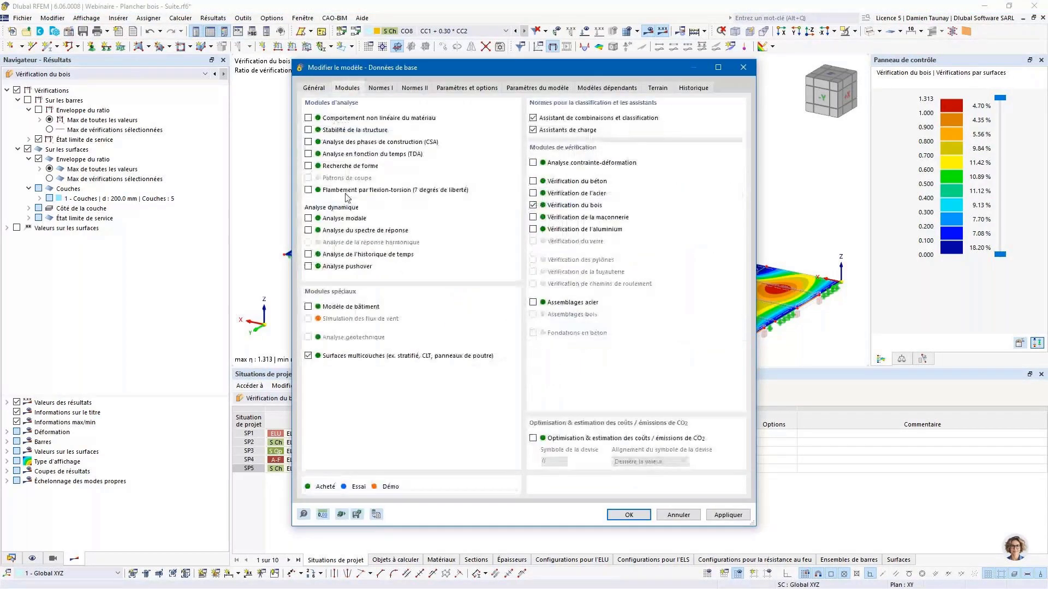
left_click(309, 219)
left_click(611, 515)
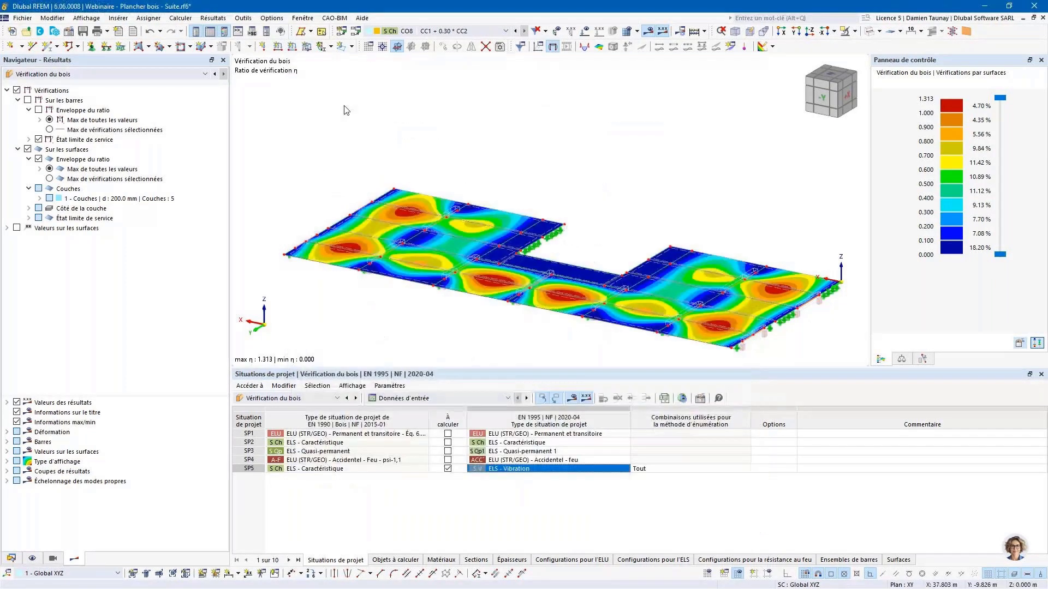
Add load case CC3 with the analysis type Analyse modale, importing masses from CC1 - Poids propre.
left_click(355, 31)
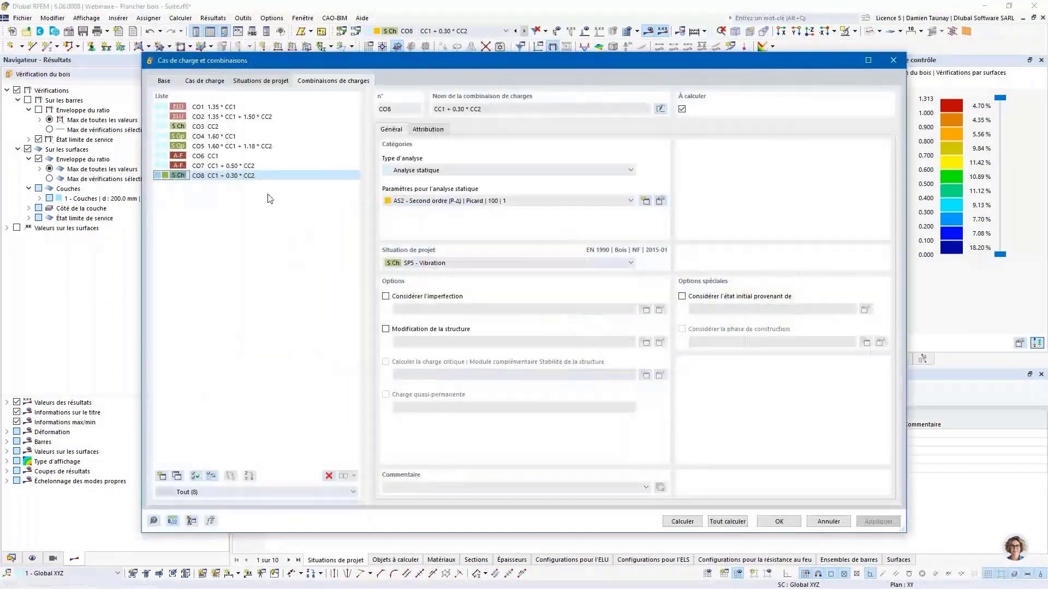
left_click(201, 80)
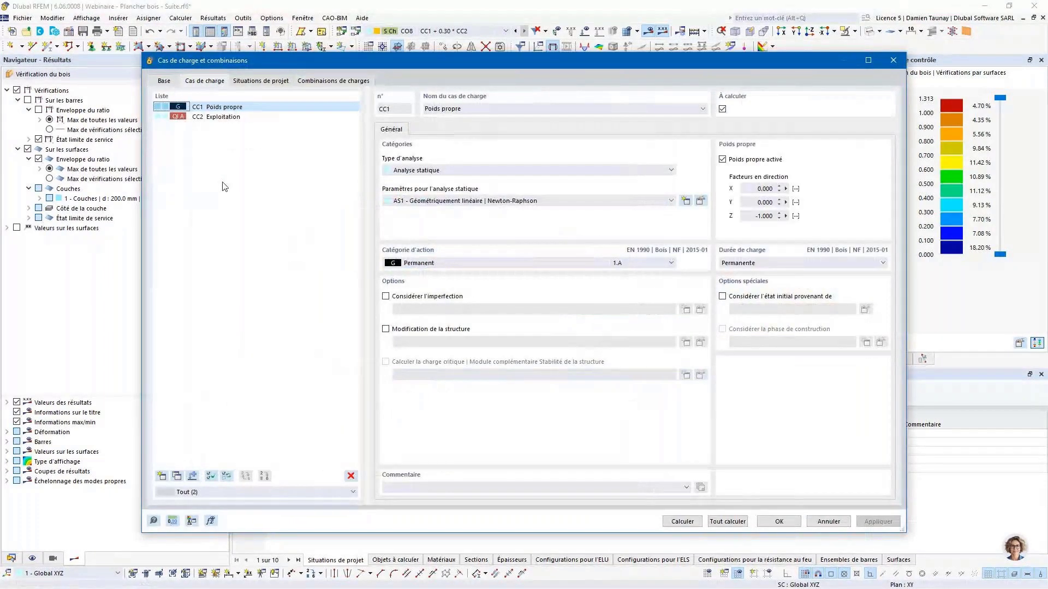
left_click(161, 476)
left_click(514, 170)
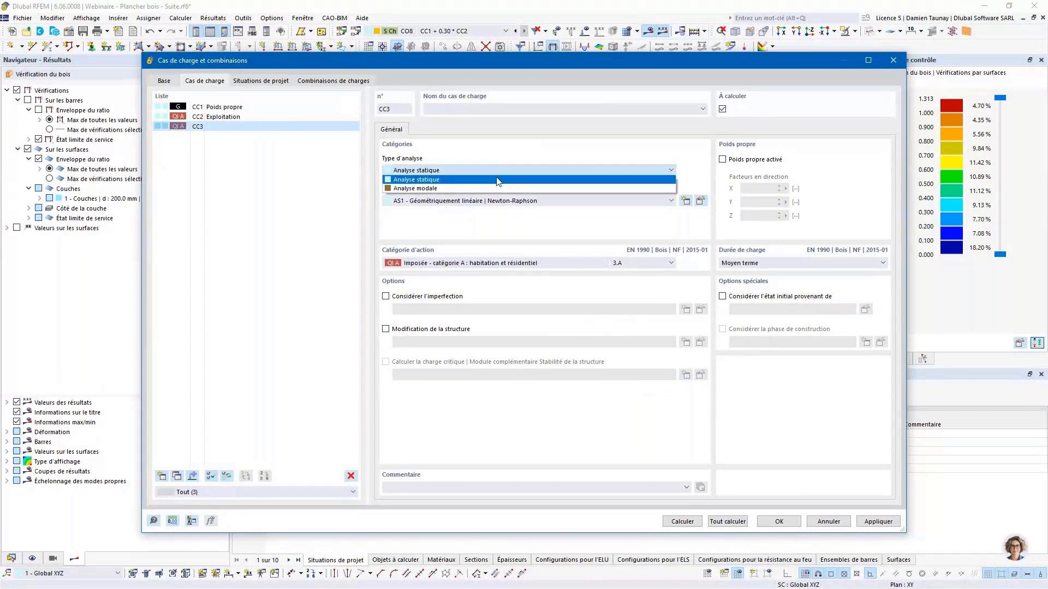
left_click(471, 185)
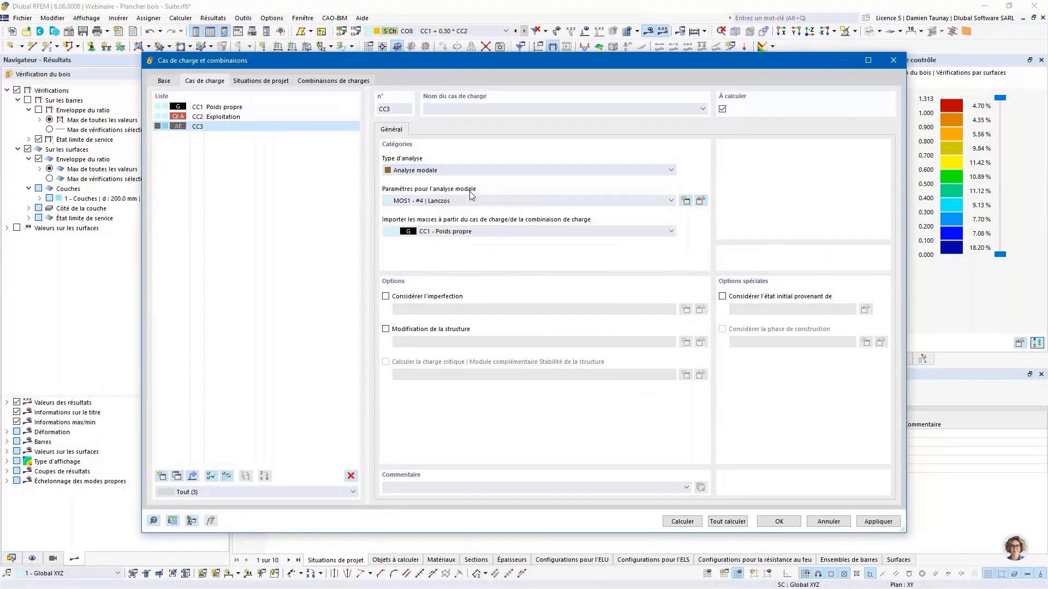
left_click(474, 232)
left_click(487, 240)
Add a static load case CC4 named "rigidité 2kN" and accept the load case definitions.
left_click(161, 476)
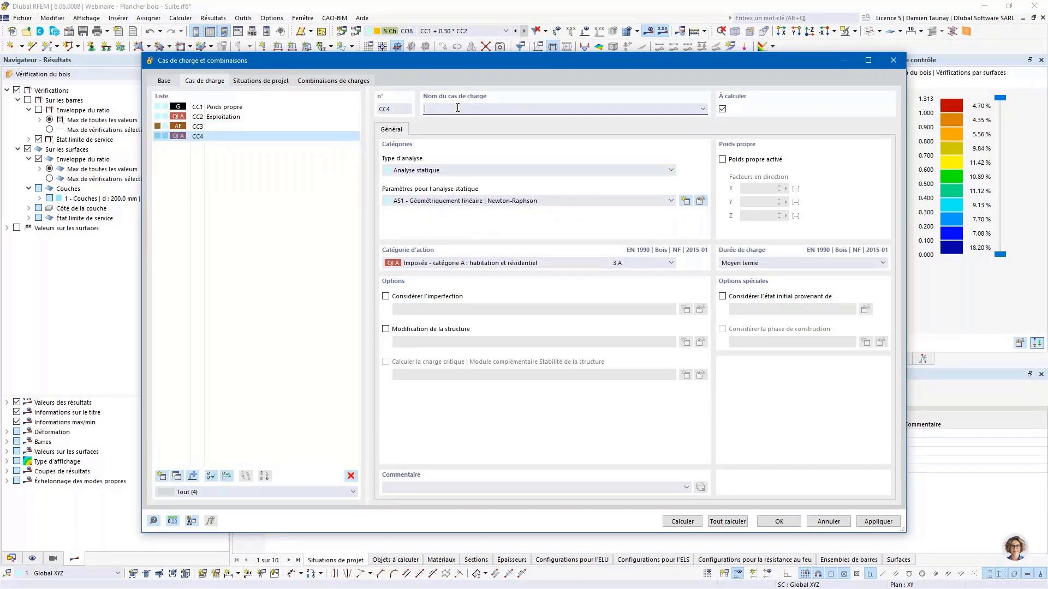
type("rigidité 2kN")
left_click(768, 523)
left_click(734, 523)
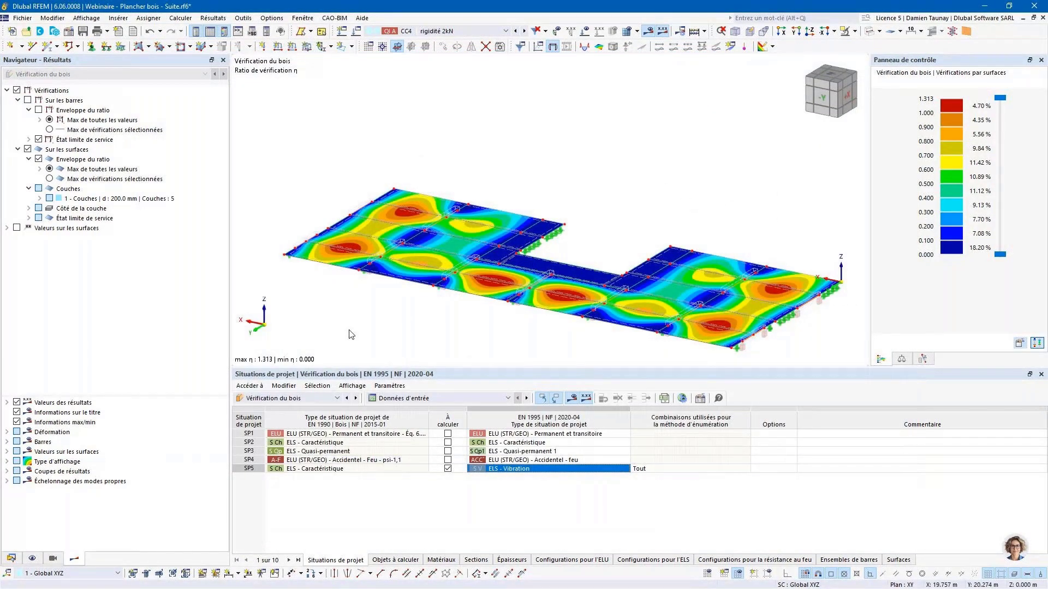
Make the modal load case CC3 the current one and hide the results on the model.
left_click(447, 468)
left_click(613, 348)
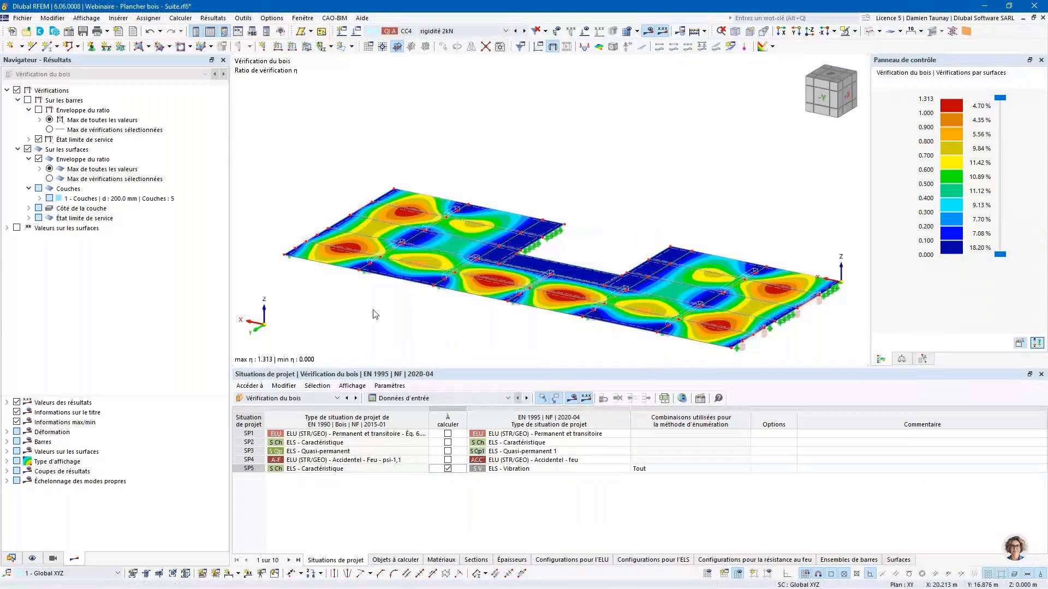
left_click(418, 31)
left_click(419, 65)
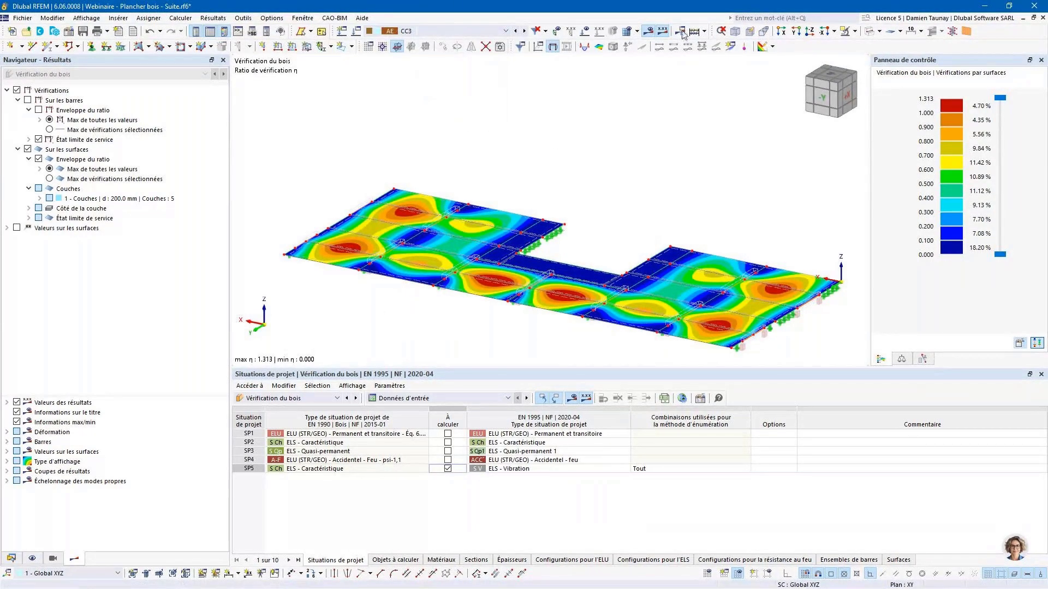
left_click(651, 32)
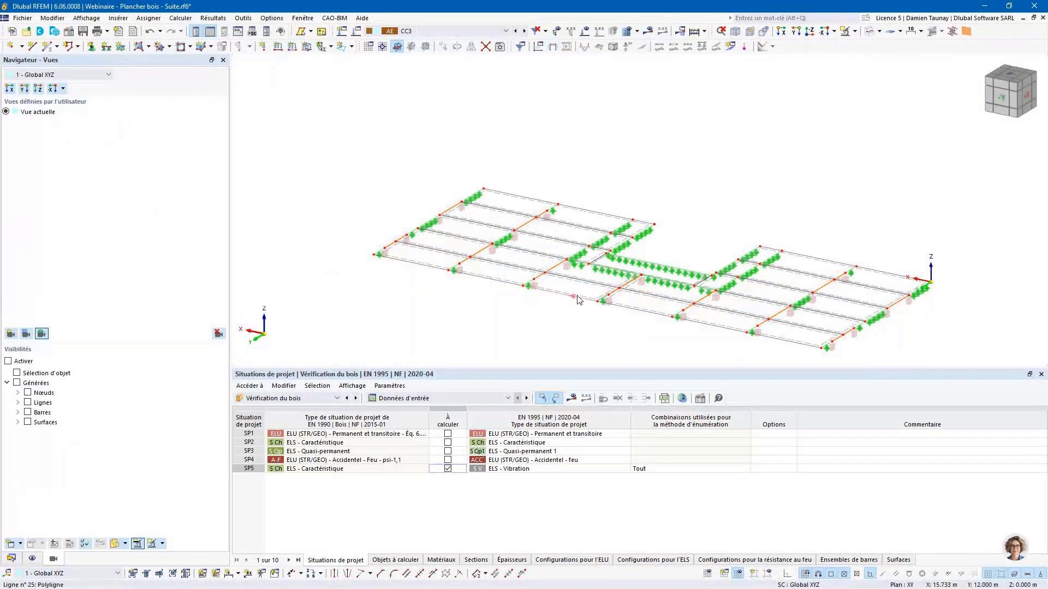
Open the properties of surface 8, examine its design configurations and result grid settings, and close them.
scroll(559, 280, "down", 2)
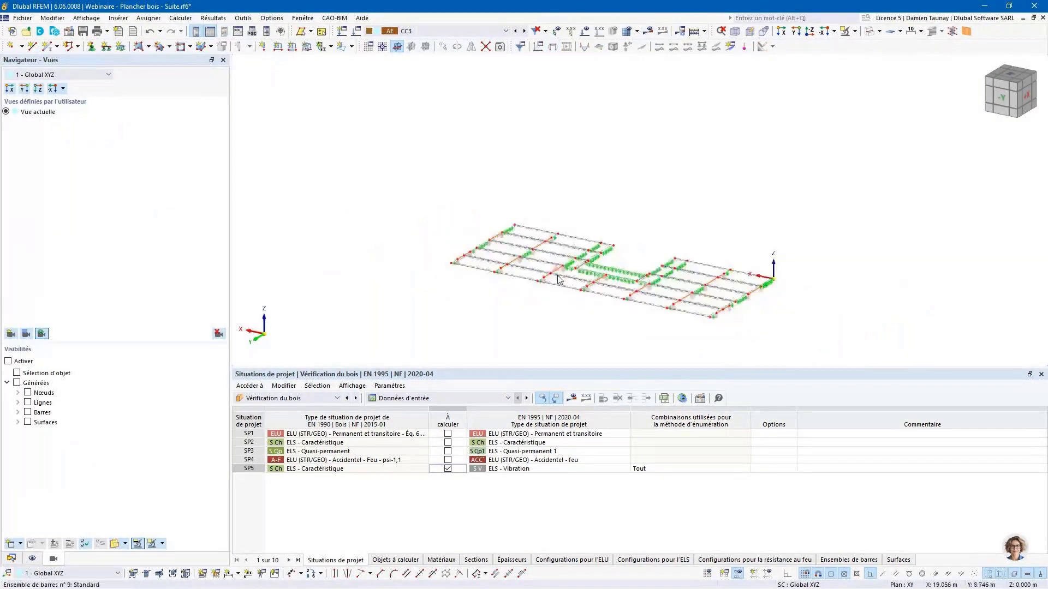
scroll(558, 280, "up", 3)
double_click(444, 114)
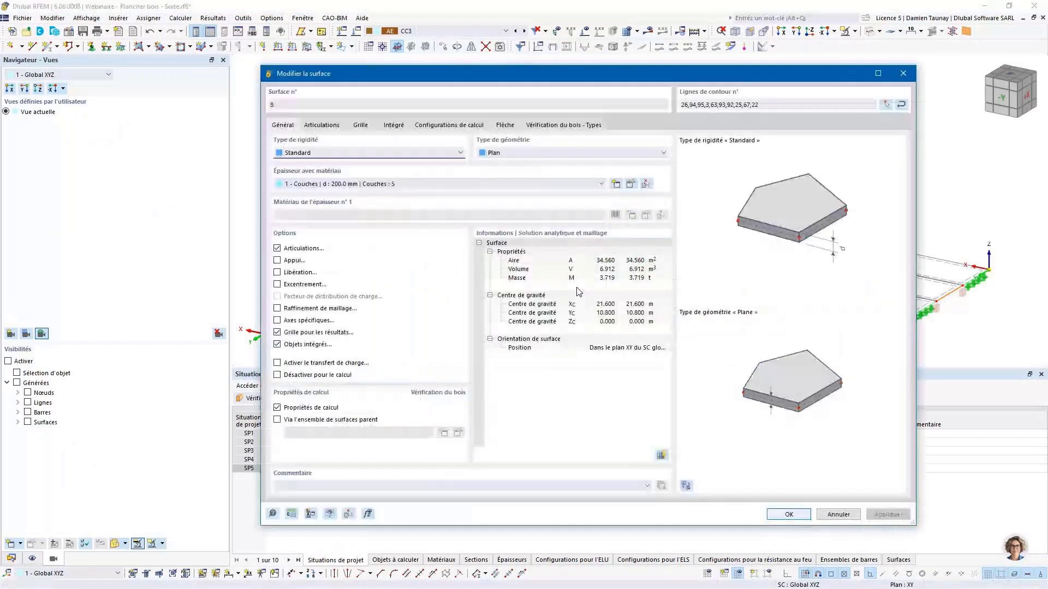
left_click(448, 124)
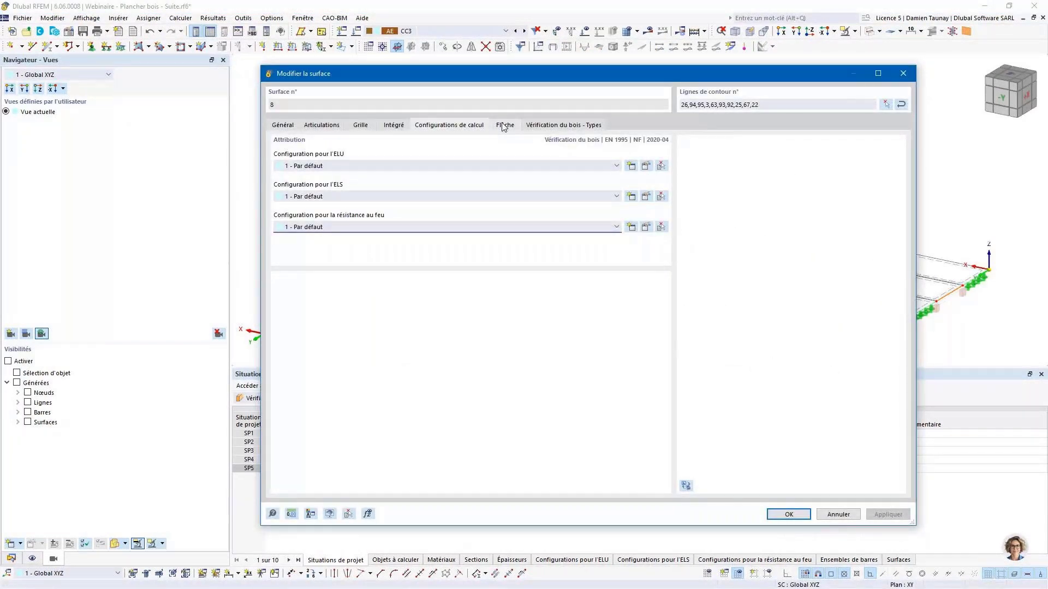
left_click(362, 127)
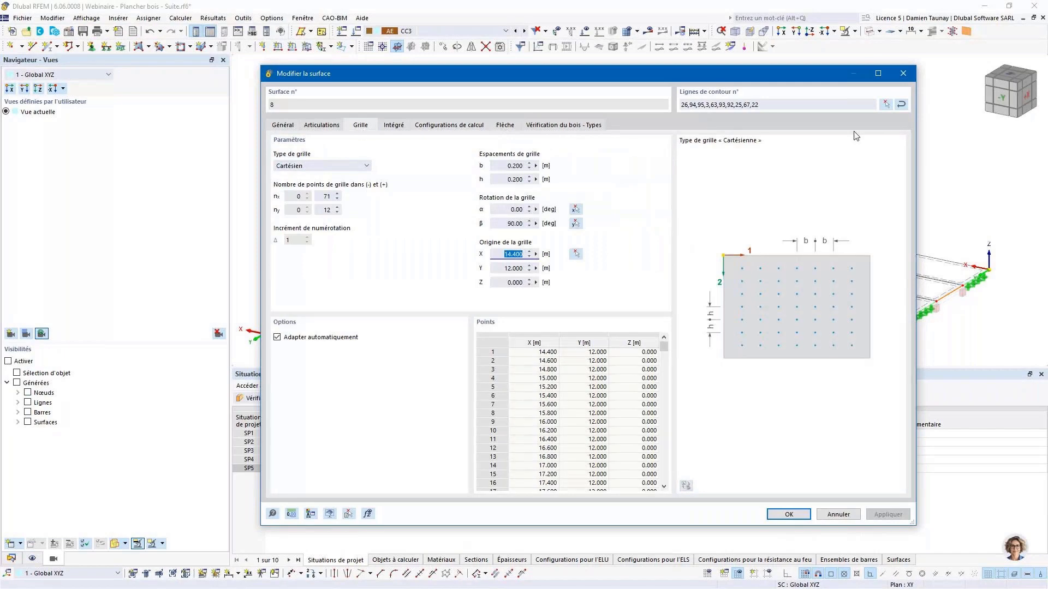
left_click(902, 73)
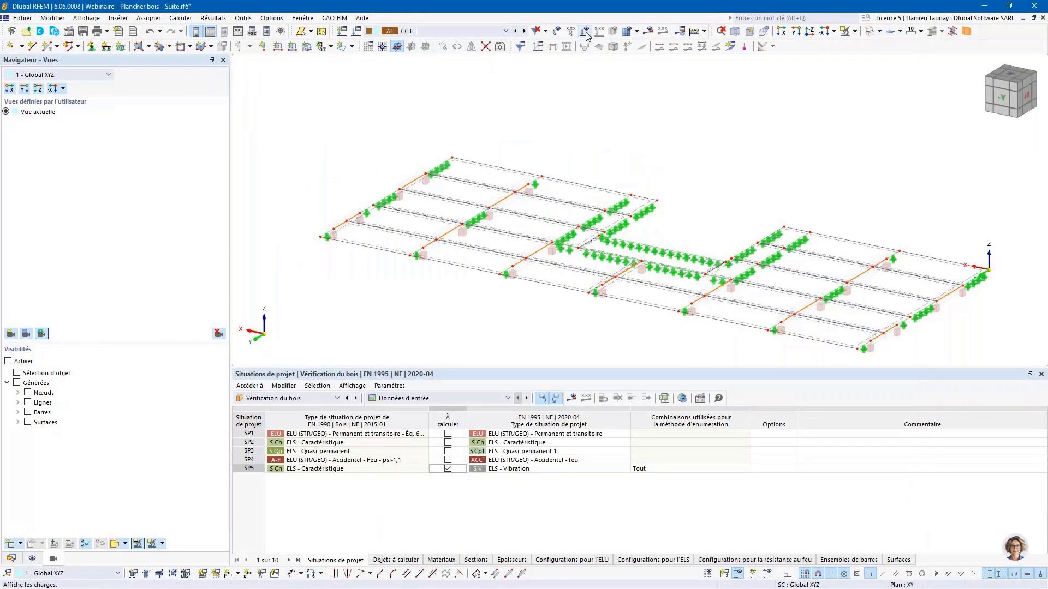
Turn the results display back on and show the modal analysis mode shapes and natural frequencies of CC3.
left_click(652, 34)
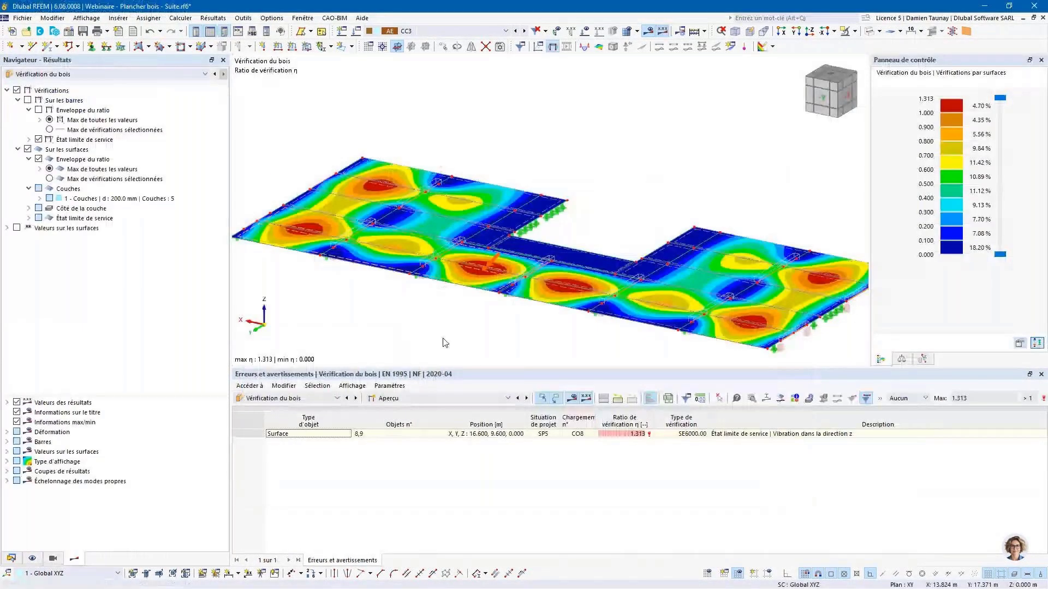
left_click(107, 75)
left_click(106, 94)
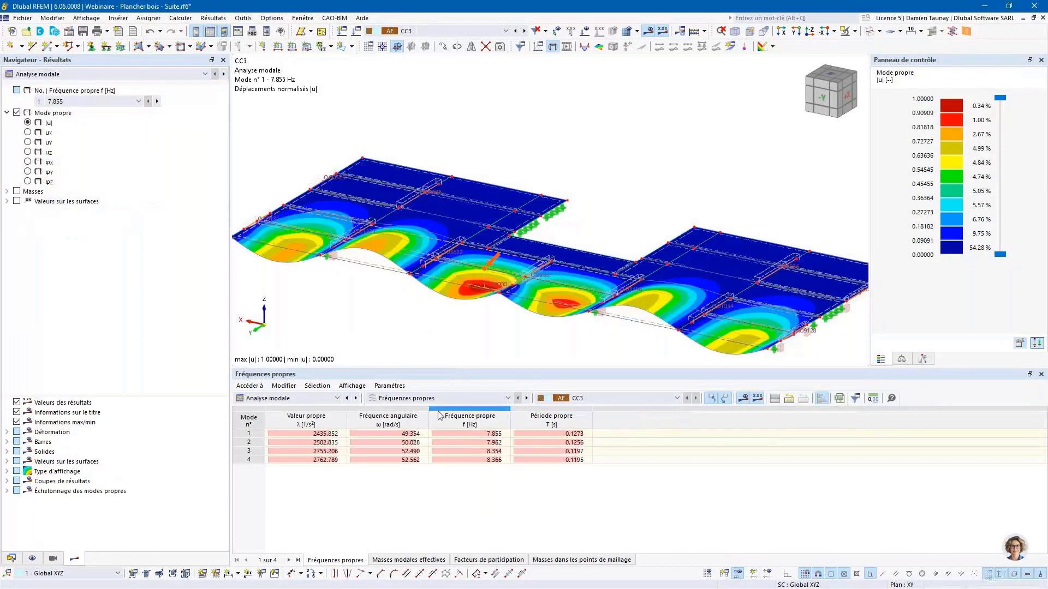
Examine the first mode shape of the floor from several angles together with its natural frequency in the table.
middle_click_drag(519, 259, 535, 251, "ctrl")
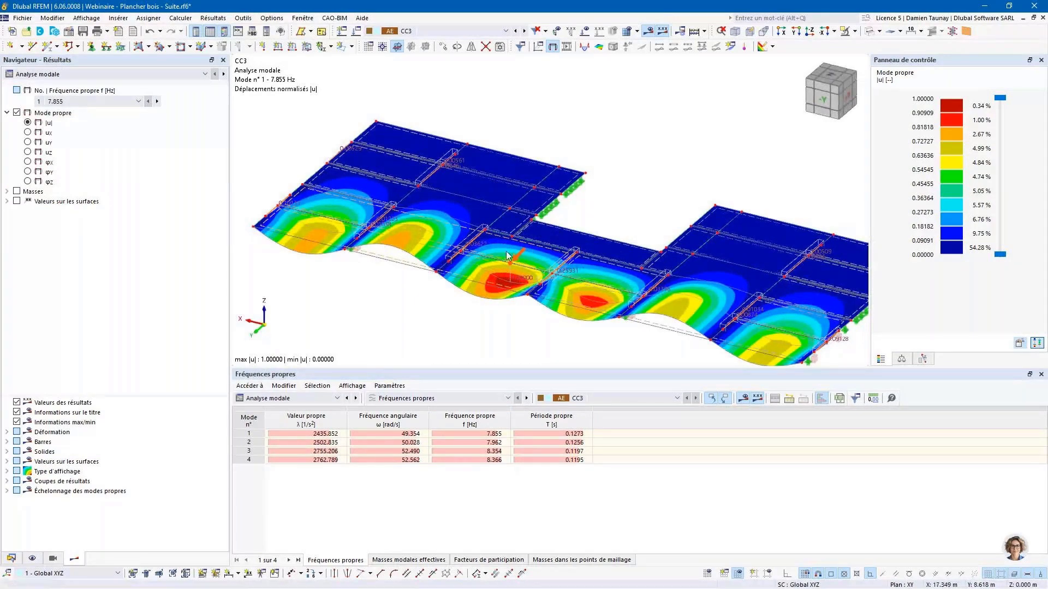
scroll(502, 284, "down", 5)
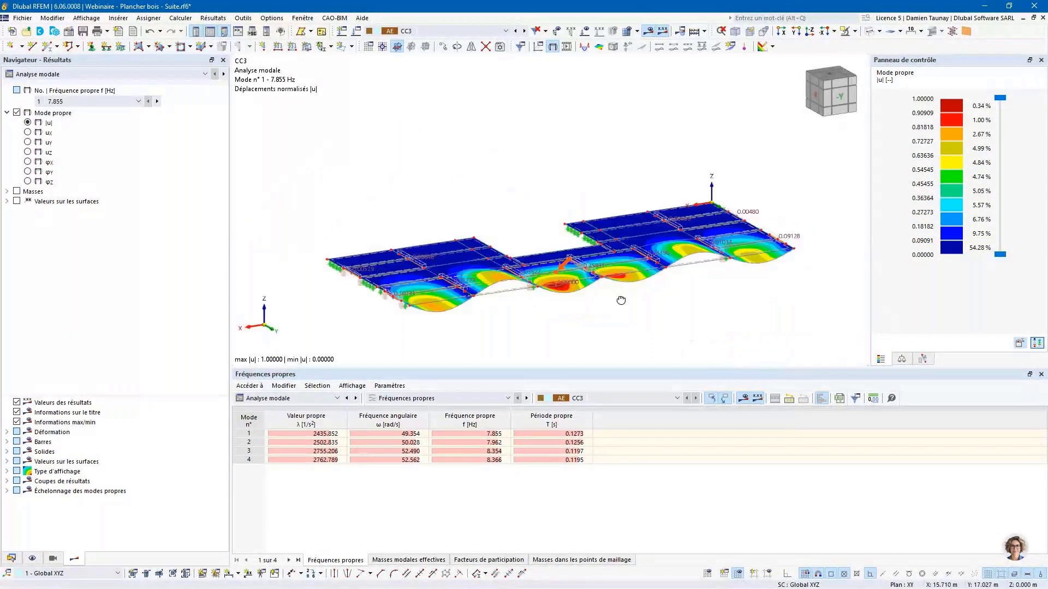
middle_click_drag(501, 310, 506, 288, "ctrl")
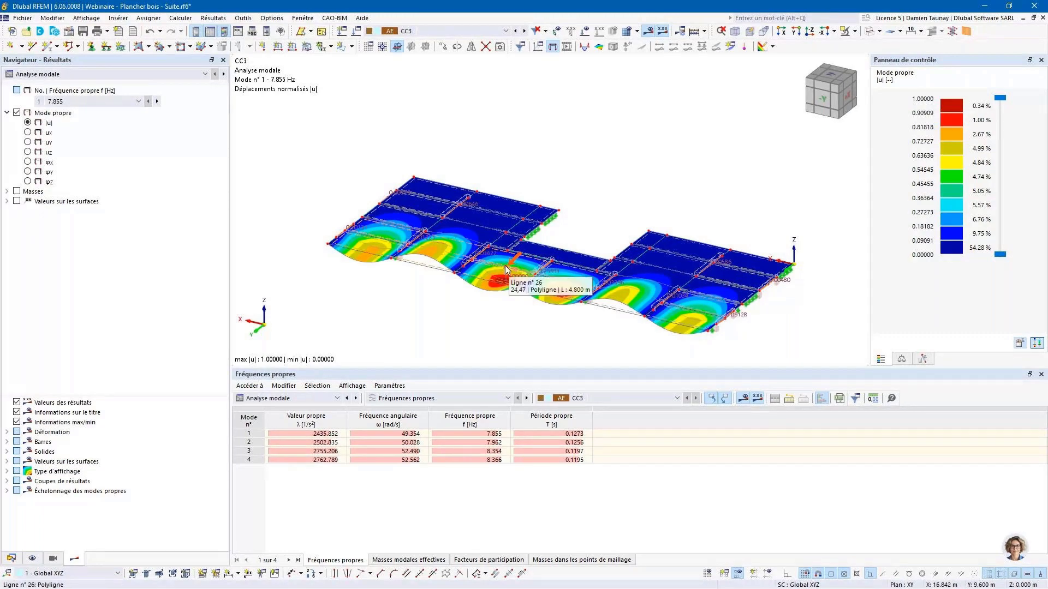
middle_click_drag(521, 299, 486, 289)
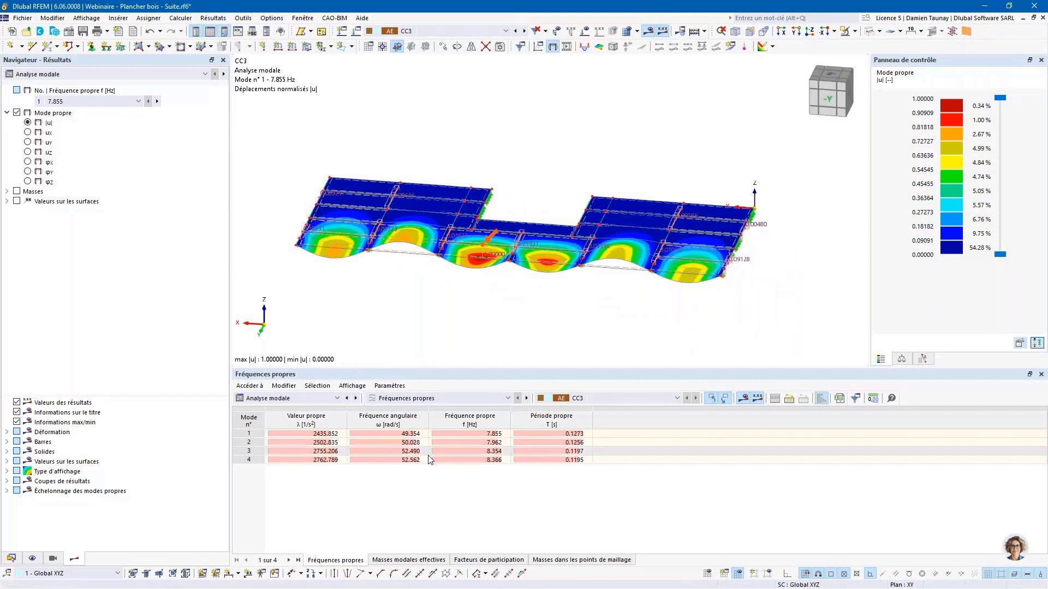
left_click(472, 433)
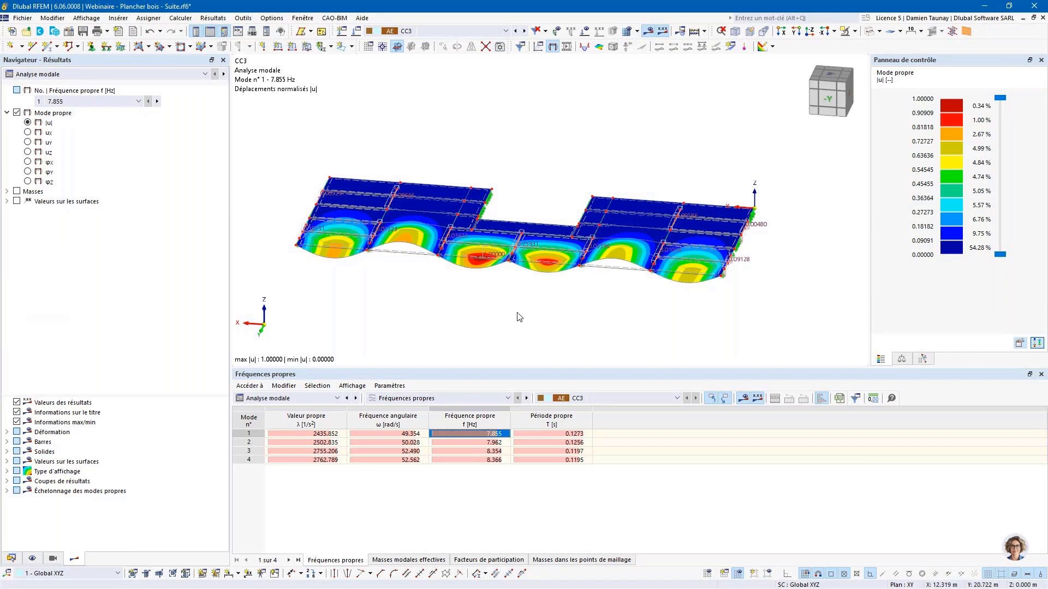
middle_click_drag(498, 296, 570, 295, "ctrl")
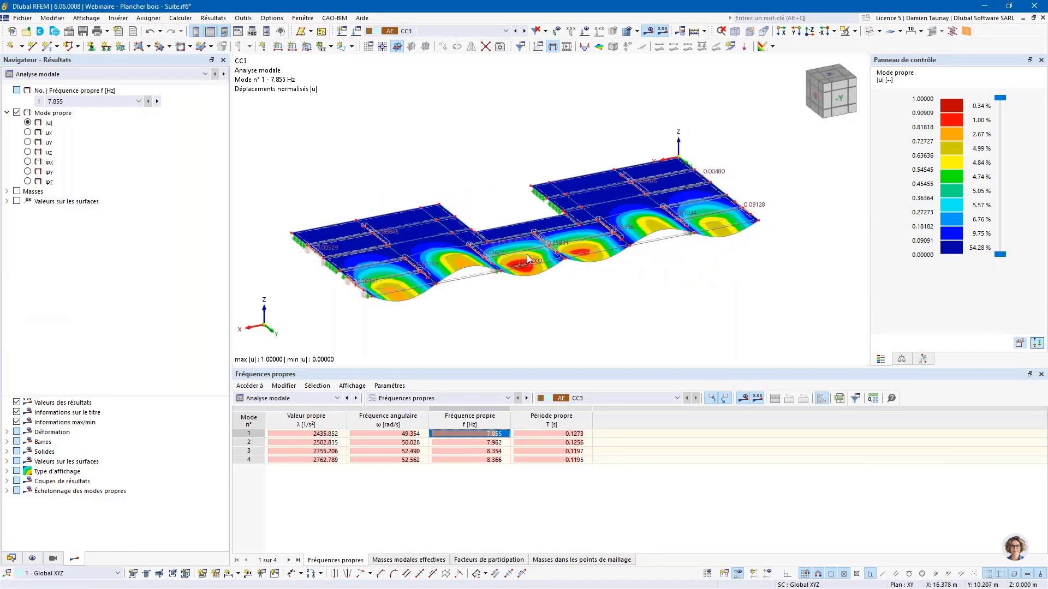
Show the modal analysis results by surface, listing the normalised displacements at the grid points for each mode.
left_click(440, 399)
left_click(421, 409)
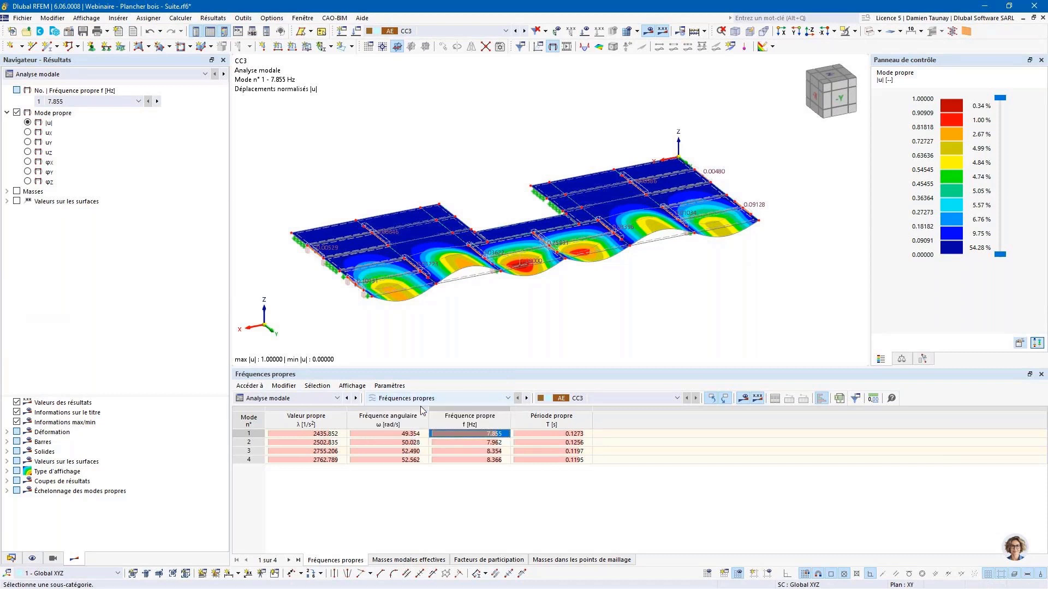
left_click(420, 401)
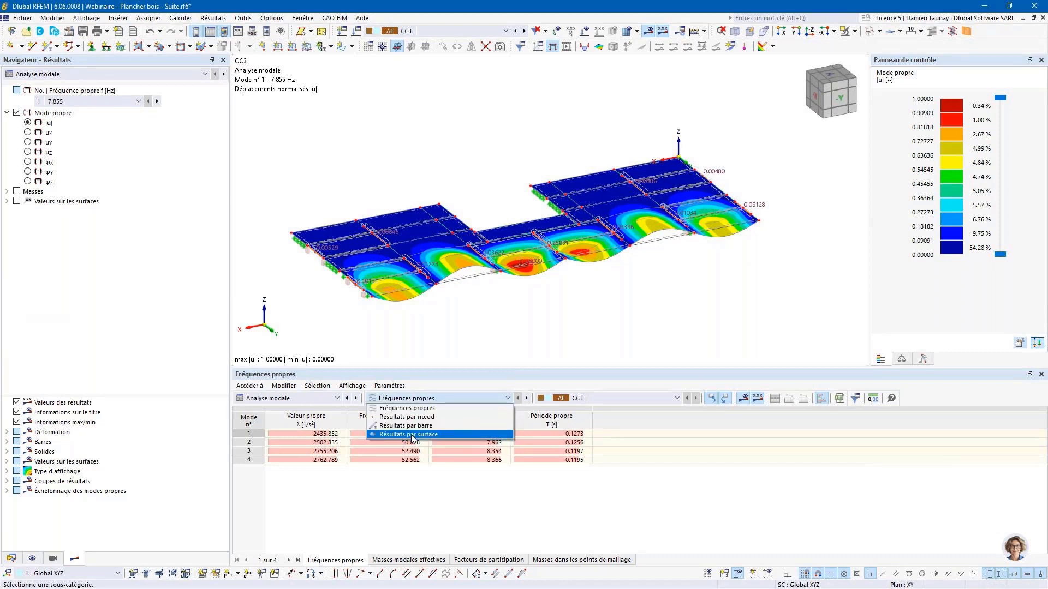
left_click(409, 435)
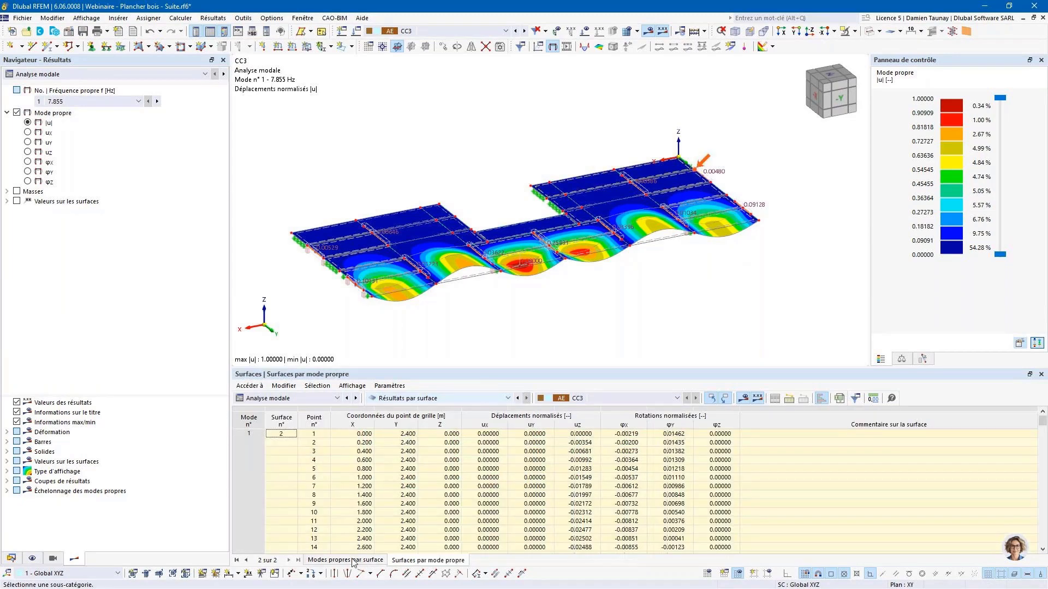
left_click(354, 562)
left_click(424, 561)
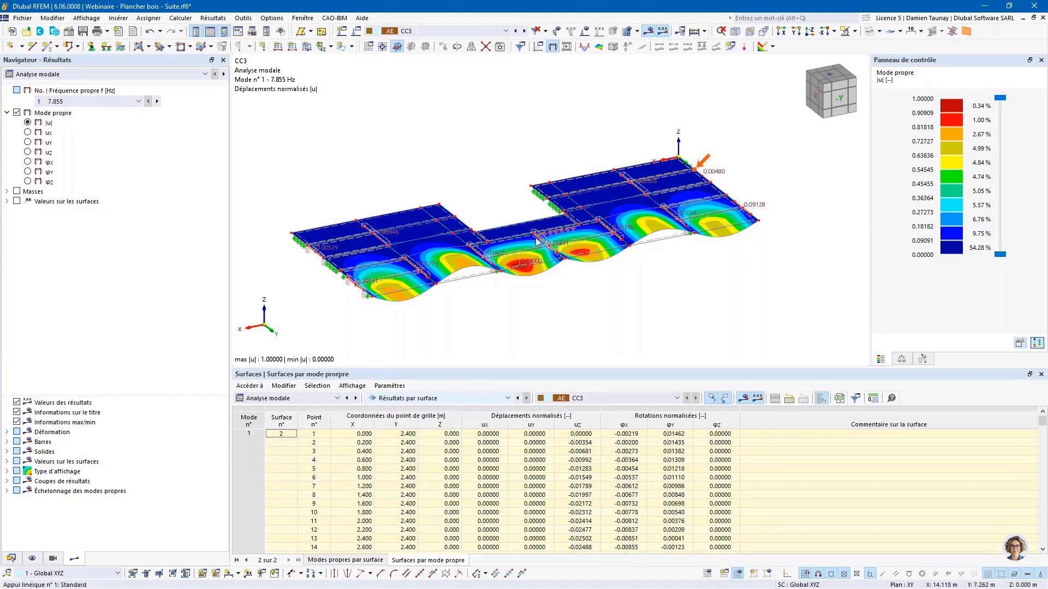
Search surface 8's grid point results for the point with the largest normalised vertical displacement in mode 1.
scroll(538, 243, "up", 5)
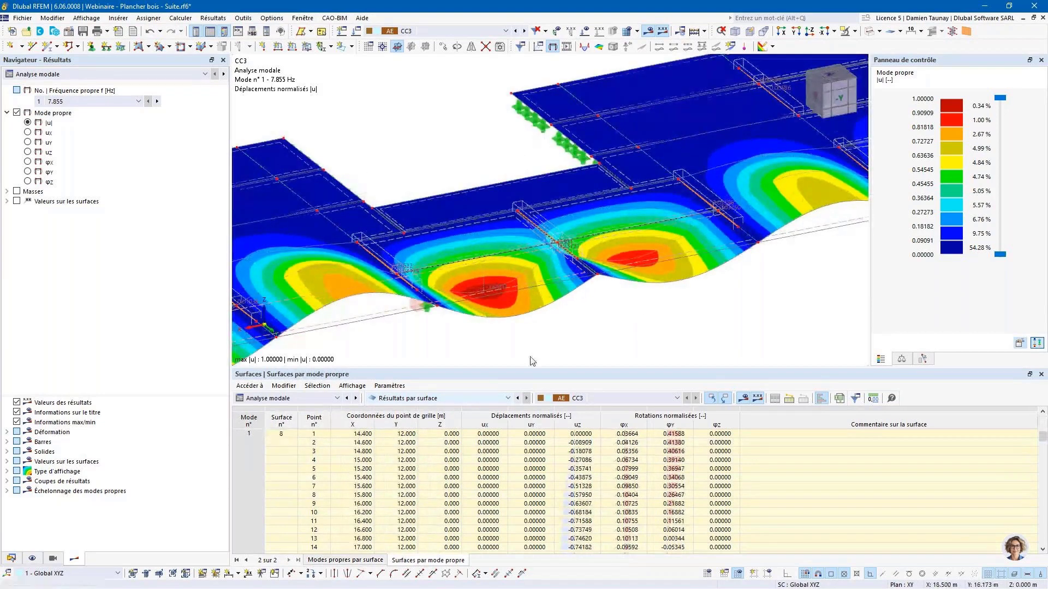
scroll(558, 477, "down", 20)
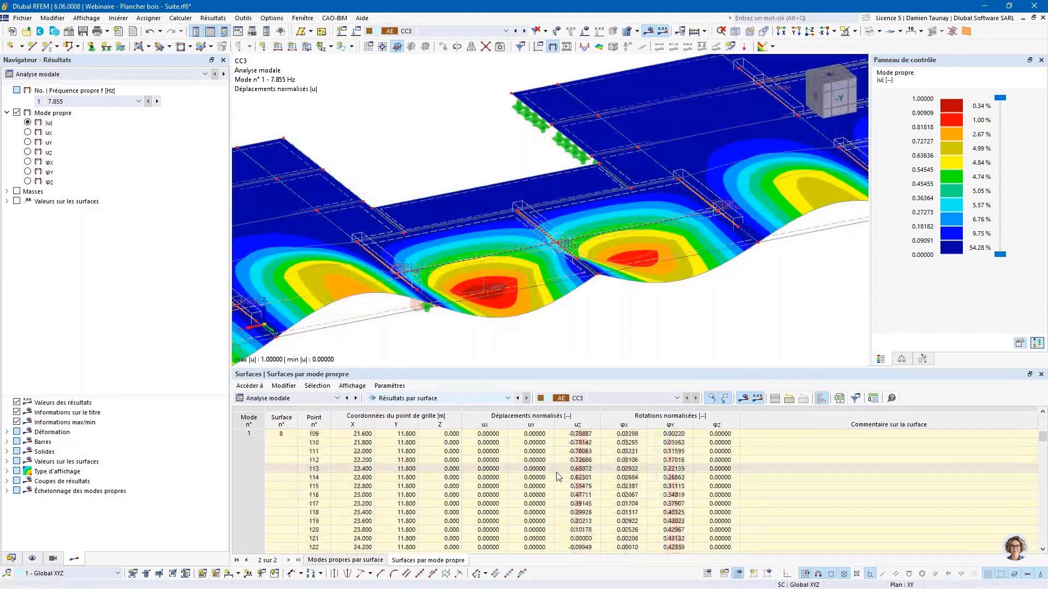
scroll(558, 477, "down", 20)
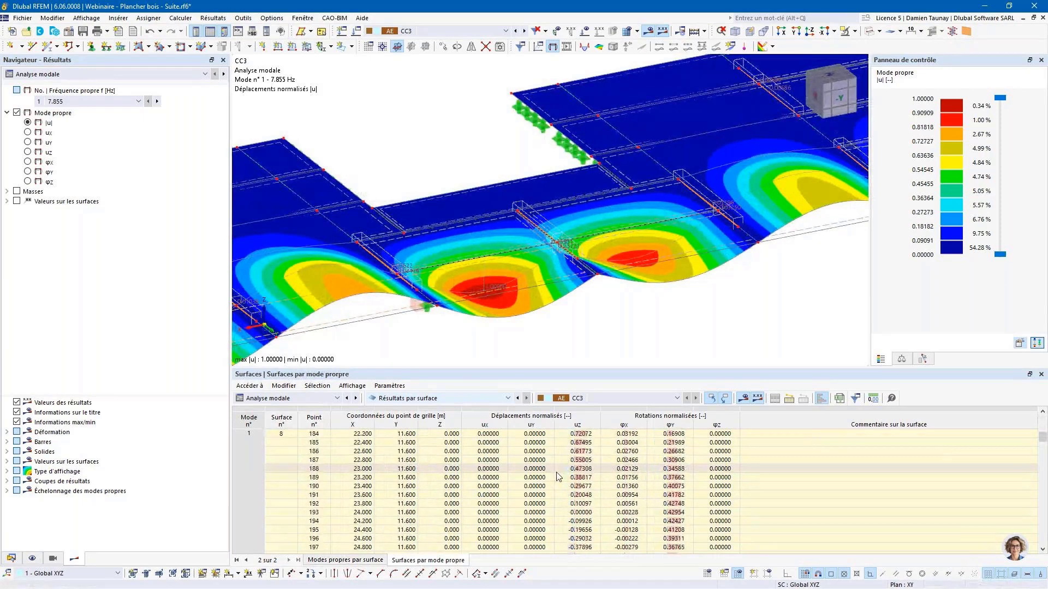
scroll(557, 477, "down", 20)
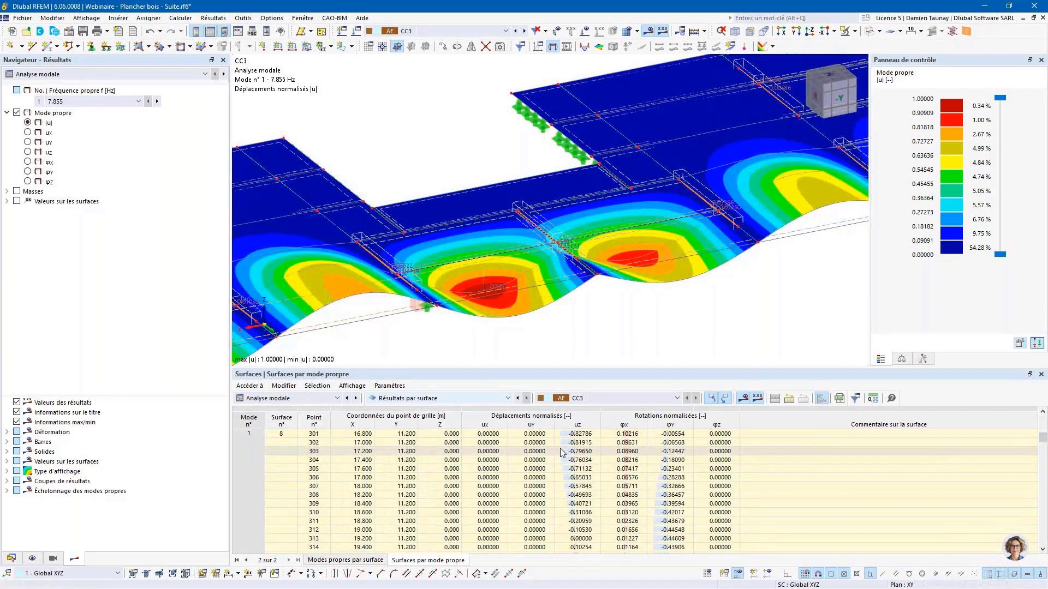
scroll(560, 452, "down", 20)
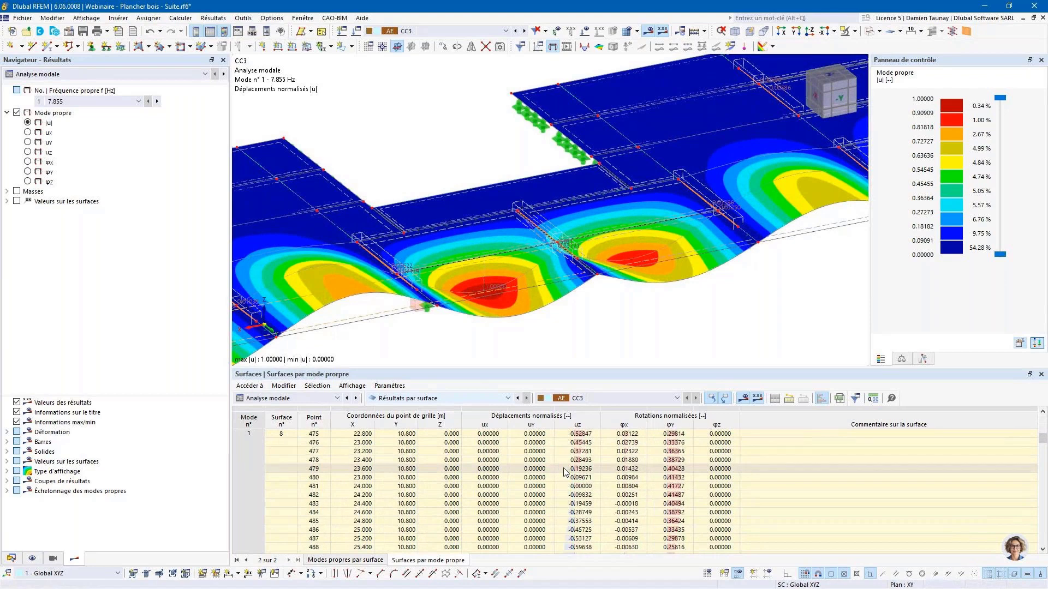
scroll(565, 472, "down", 20)
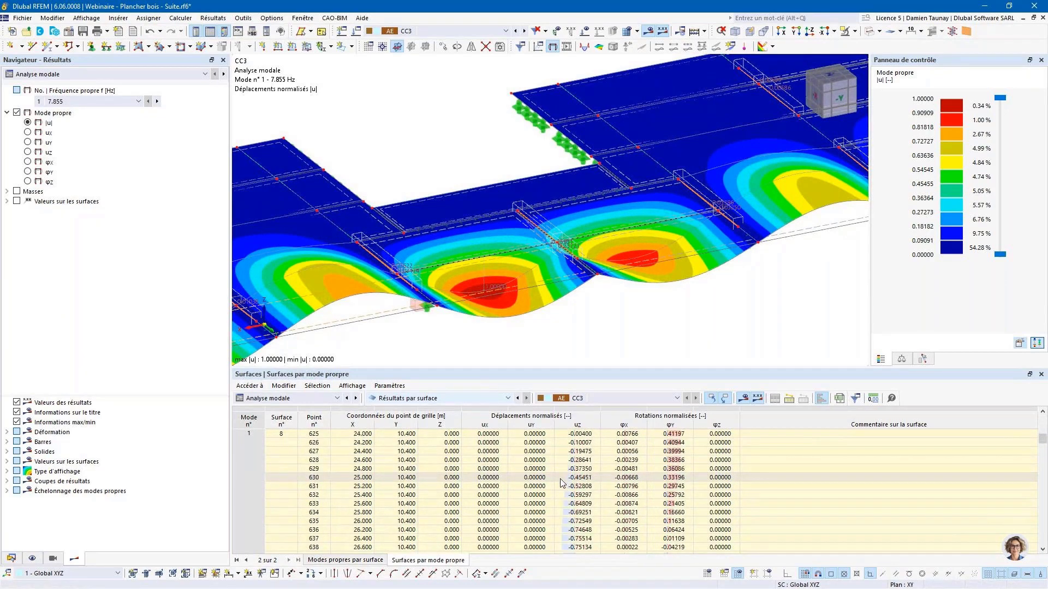
scroll(561, 482, "down", 20)
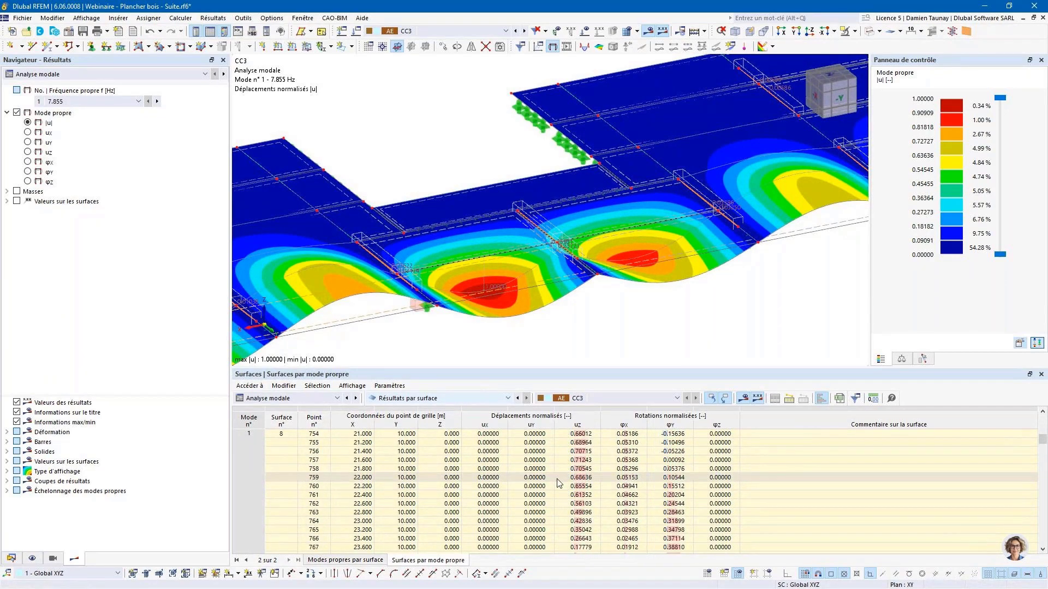
scroll(558, 483, "down", 20)
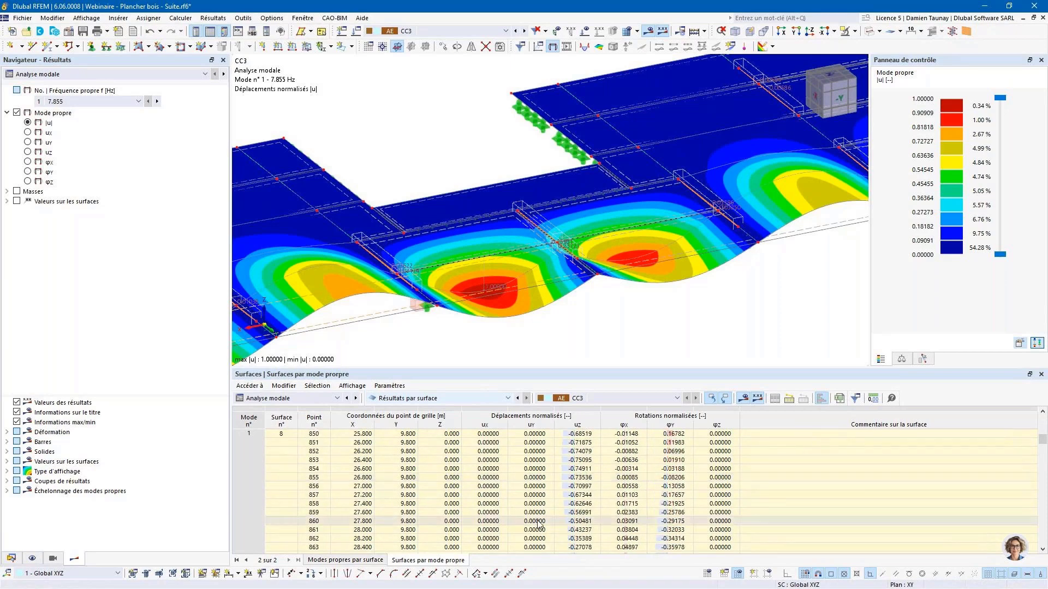
left_click(568, 479)
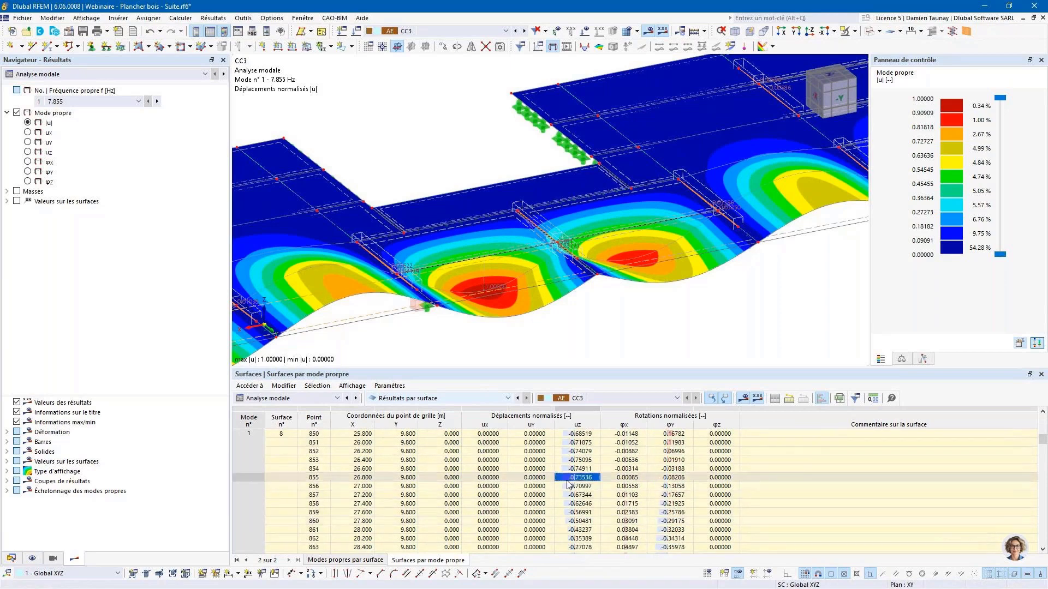
scroll(556, 348, "down", 2)
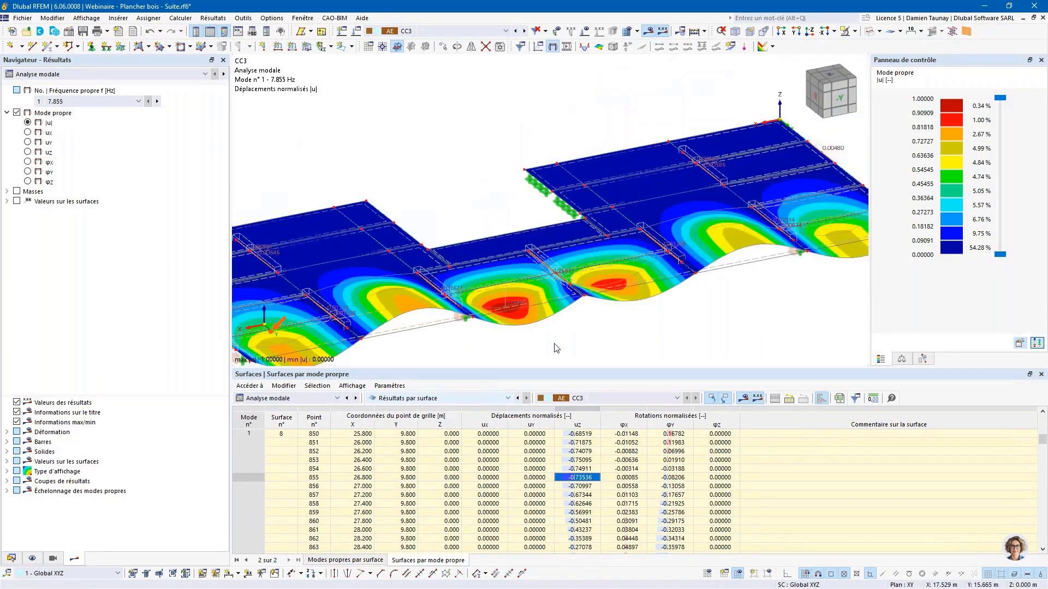
key("Down")
key("Down")
key("Down")
key("Down")
key("Down")
key("Down")
key("Down")
key("Down")
key("Down")
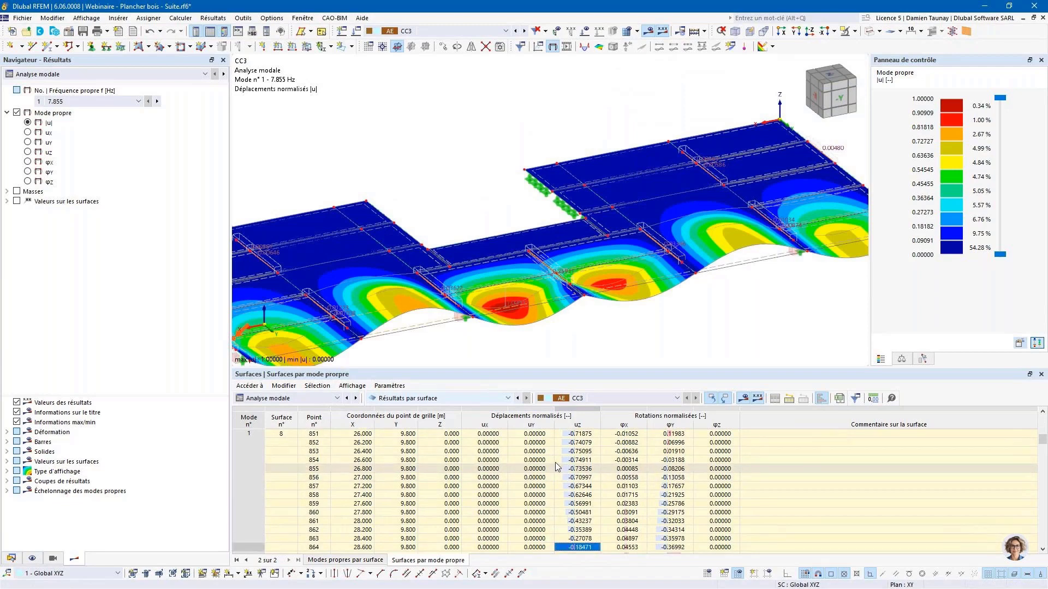
key("Down")
key("Down")
key("Down")
key("Down")
key("Down")
key("Down")
key("Down")
key("Down")
key("Down")
key("Down")
key("Down")
key("Down")
key("Down")
key("Down")
key("Down")
key("Down")
left_click(581, 496)
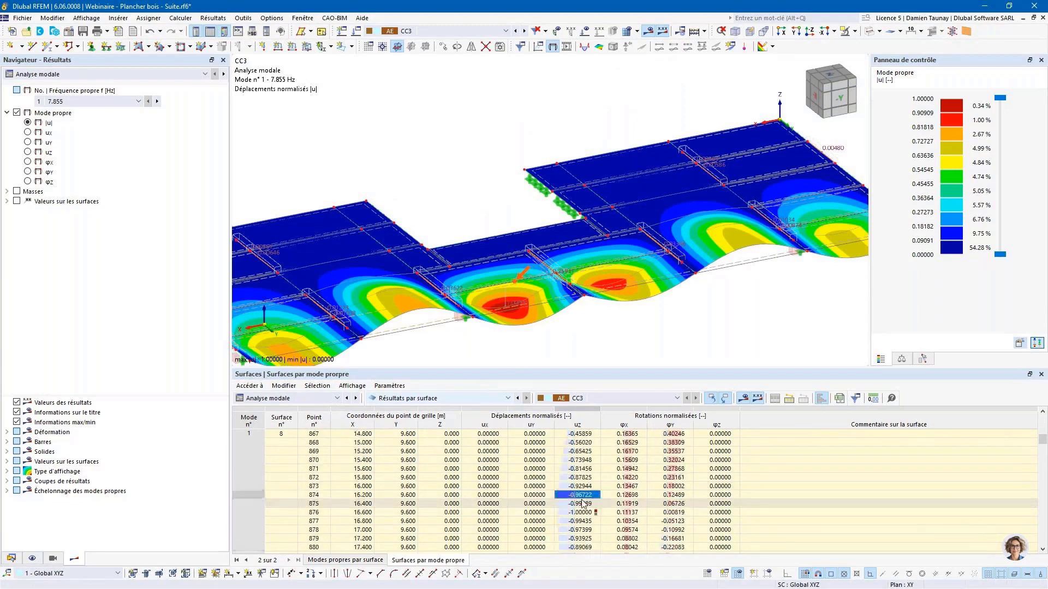
left_click(583, 513)
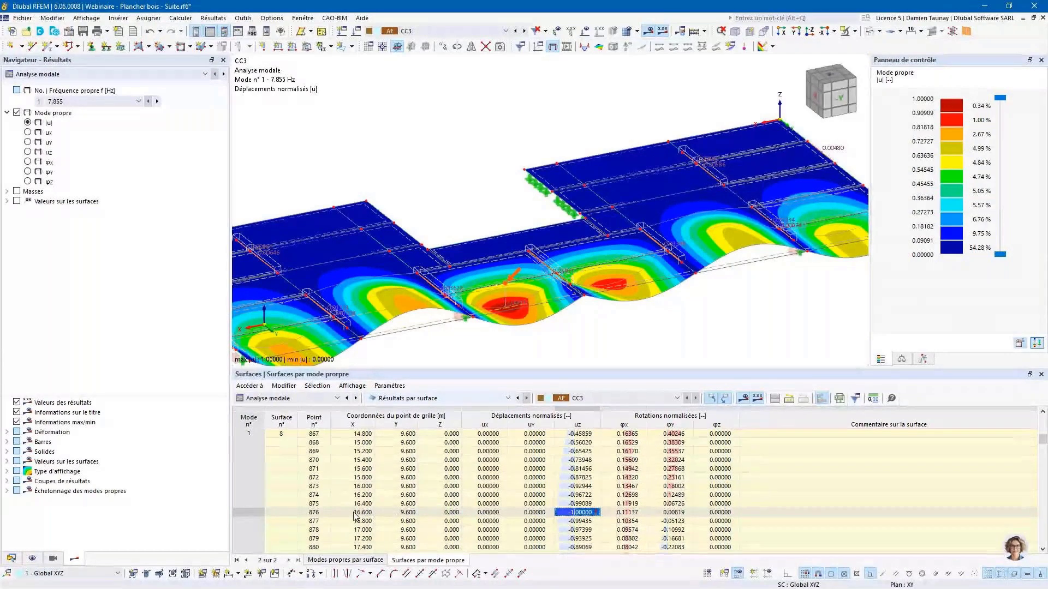
Copy grid point 876's coordinates into node 1 of the structure, X 16.600 m and Y 9.600 m, and accept deleting the results.
left_click_drag(361, 516, 411, 516)
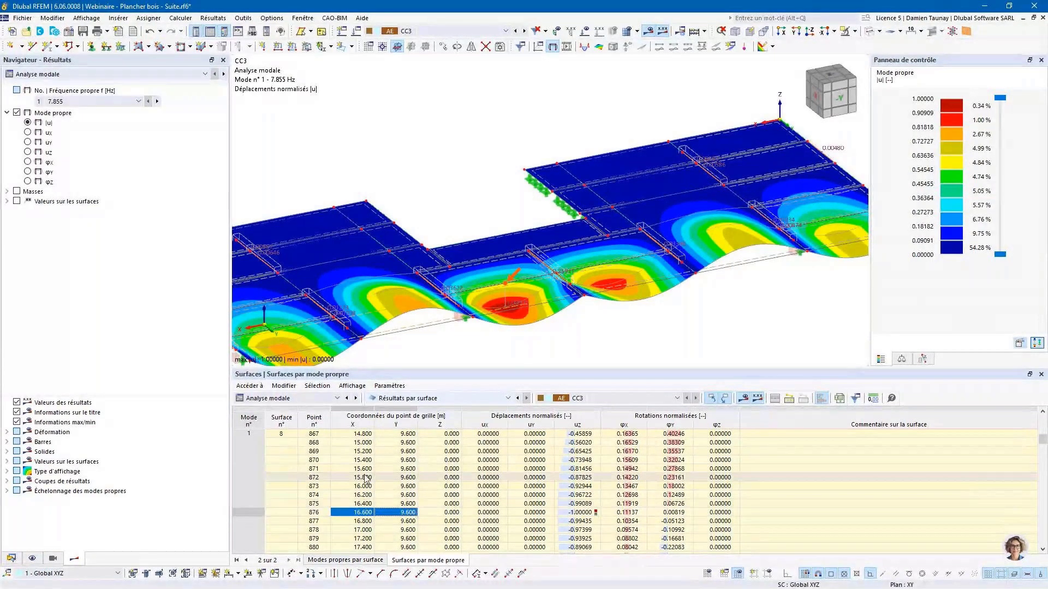
left_click(287, 398)
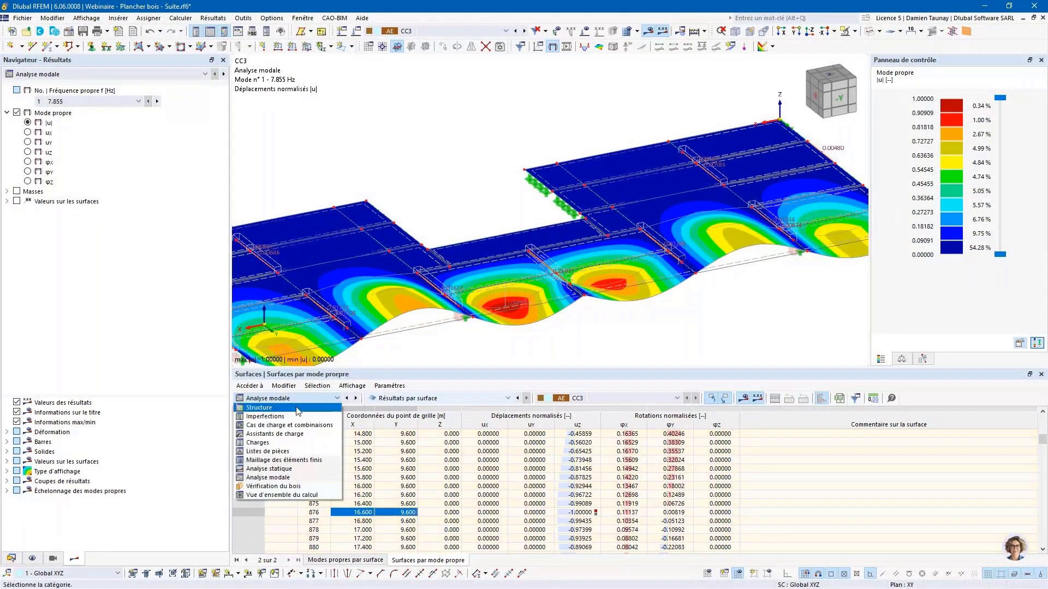
left_click(284, 407)
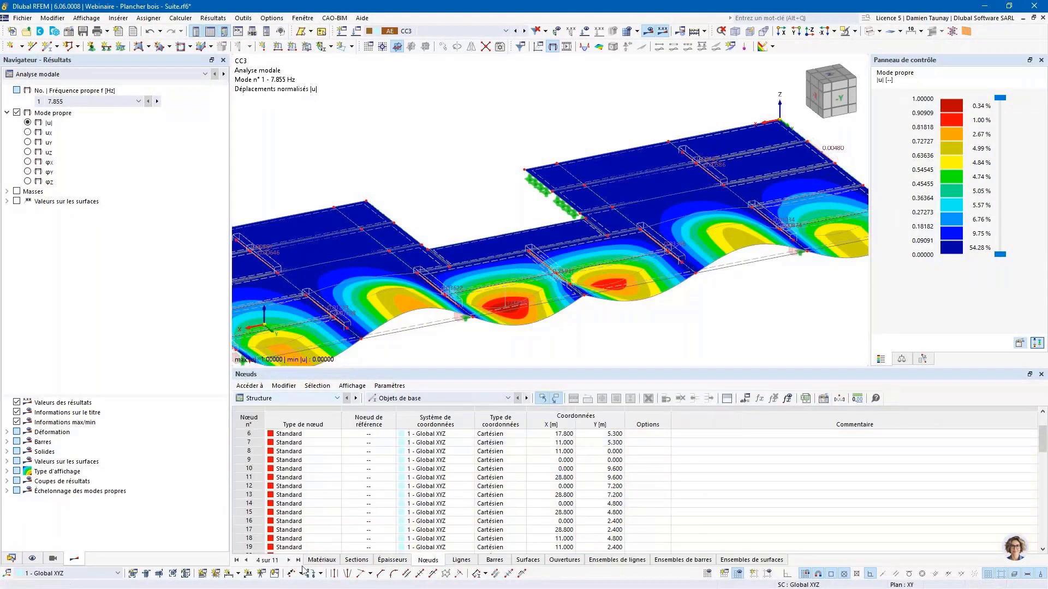
scroll(292, 493, "up", 2)
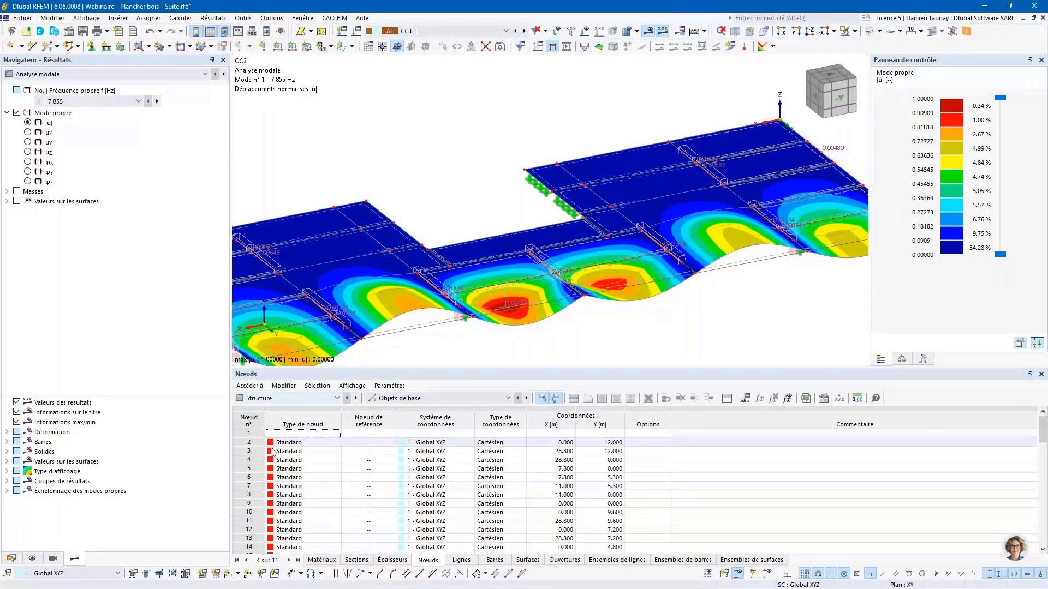
left_click(550, 434)
left_click(516, 319)
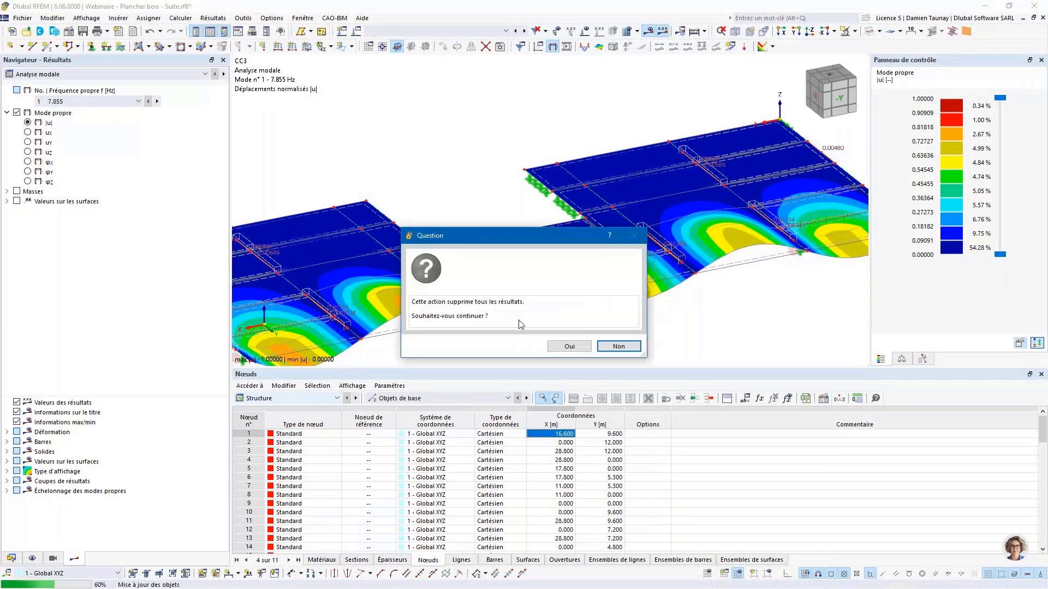
left_click(565, 346)
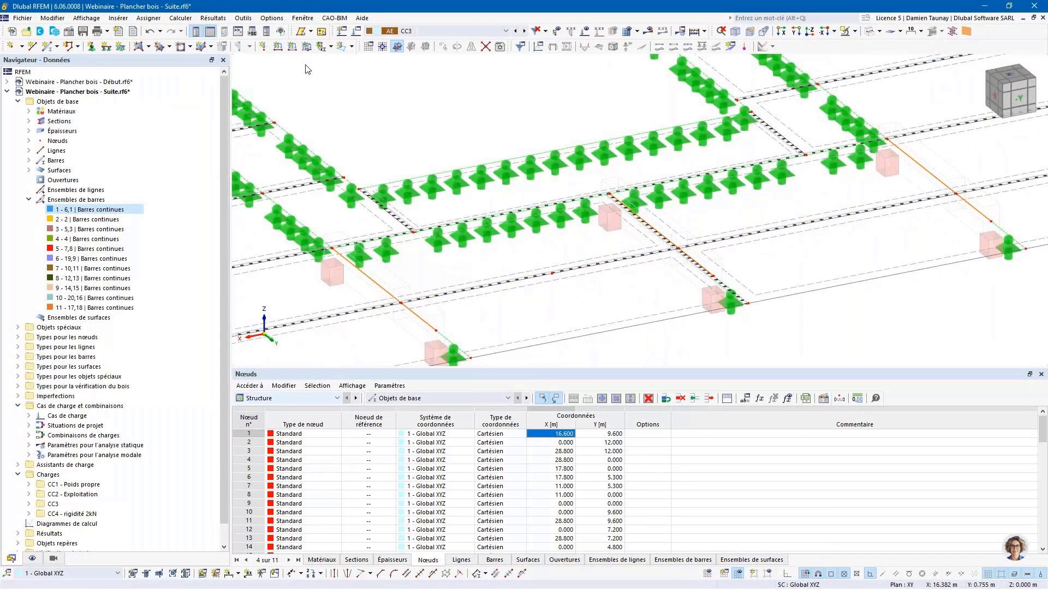
Add a nodal force of -2 kN in global Z in load case CC3 and assign it to the new node 1.
left_click(263, 47)
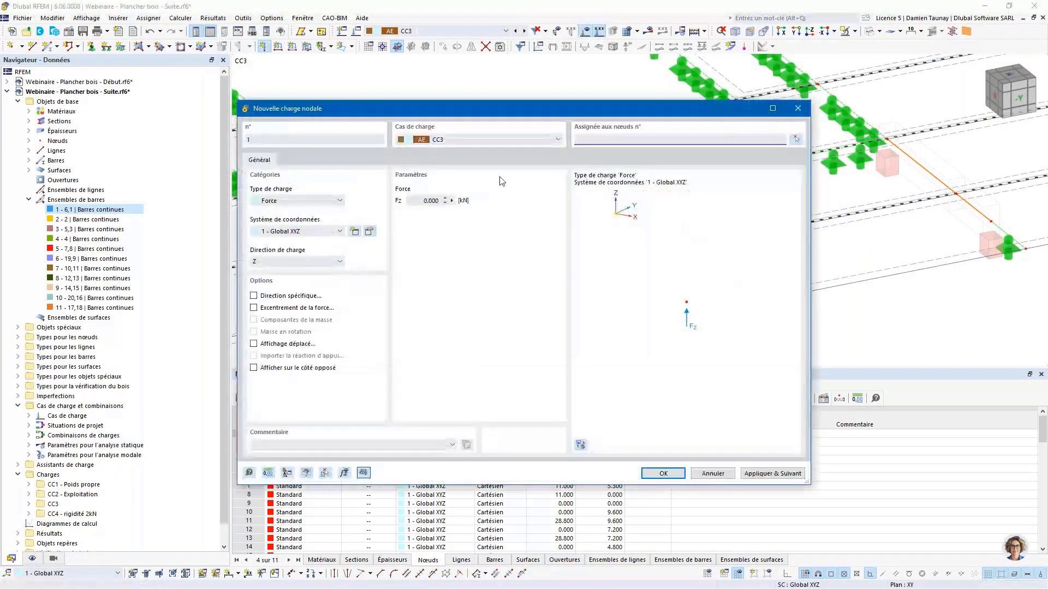
double_click(436, 201)
key("BackSpace")
type("-2")
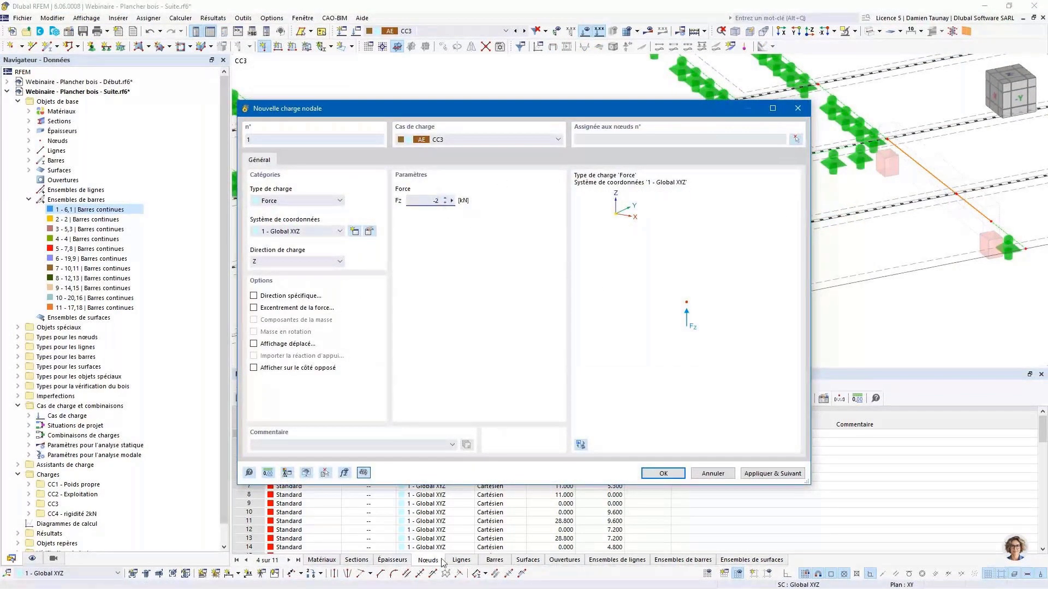
left_click(663, 474)
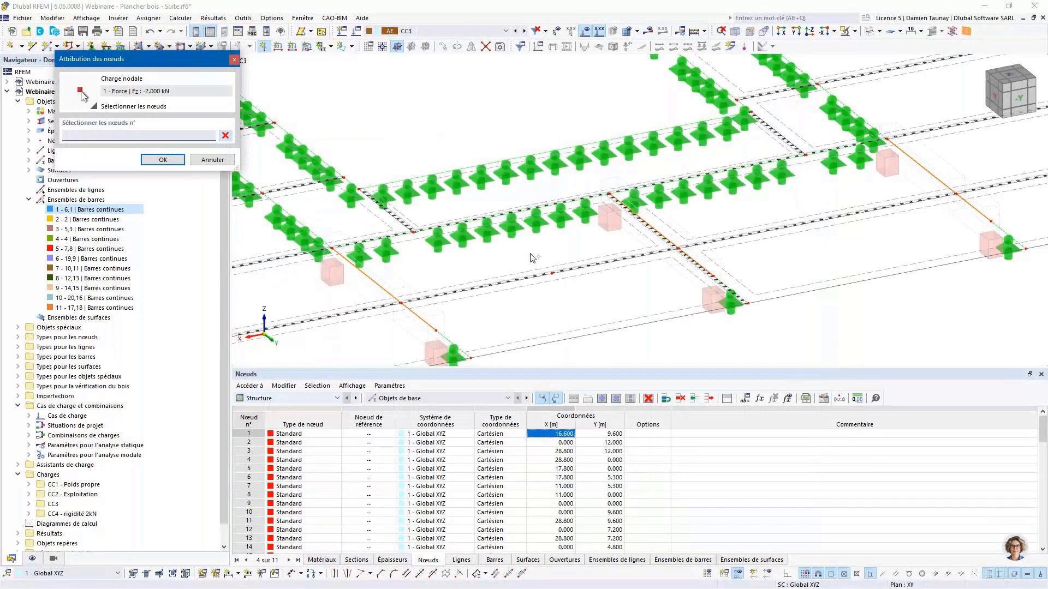
left_click(553, 272)
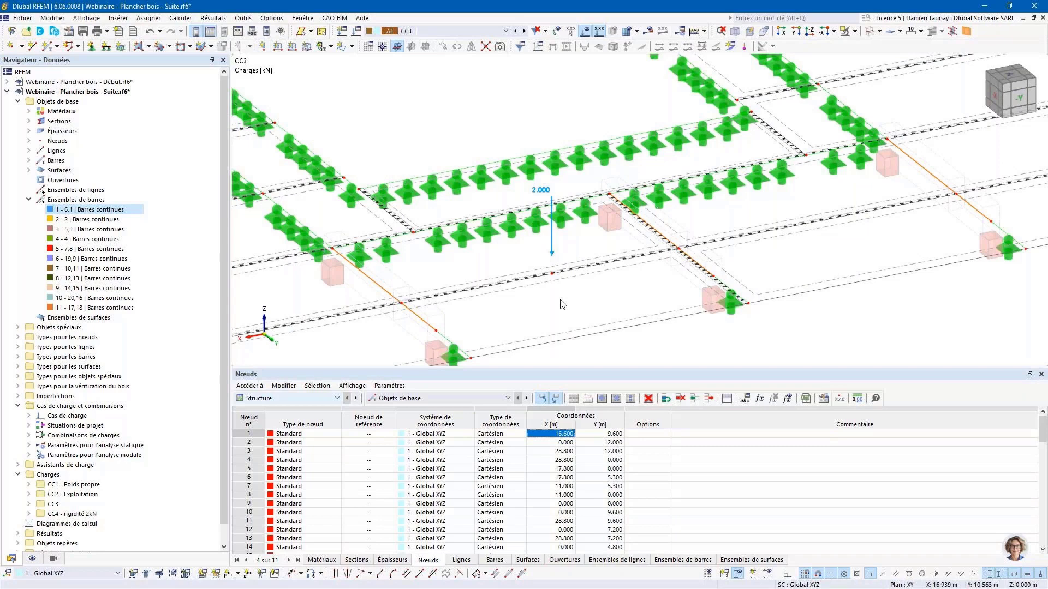
middle_click_drag(592, 318, 631, 311, "ctrl")
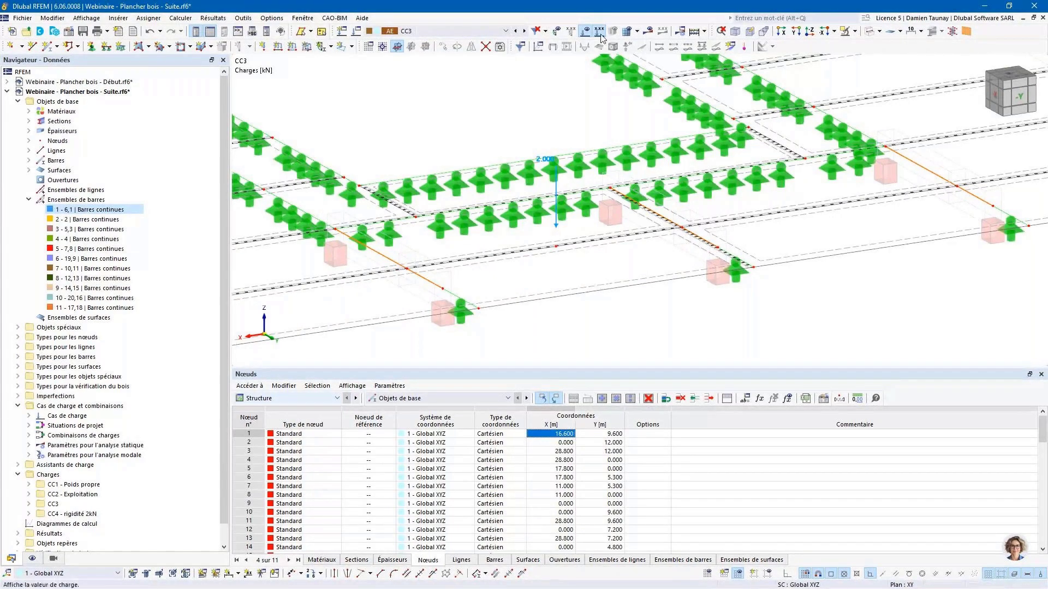
scroll(600, 285, "down", 3)
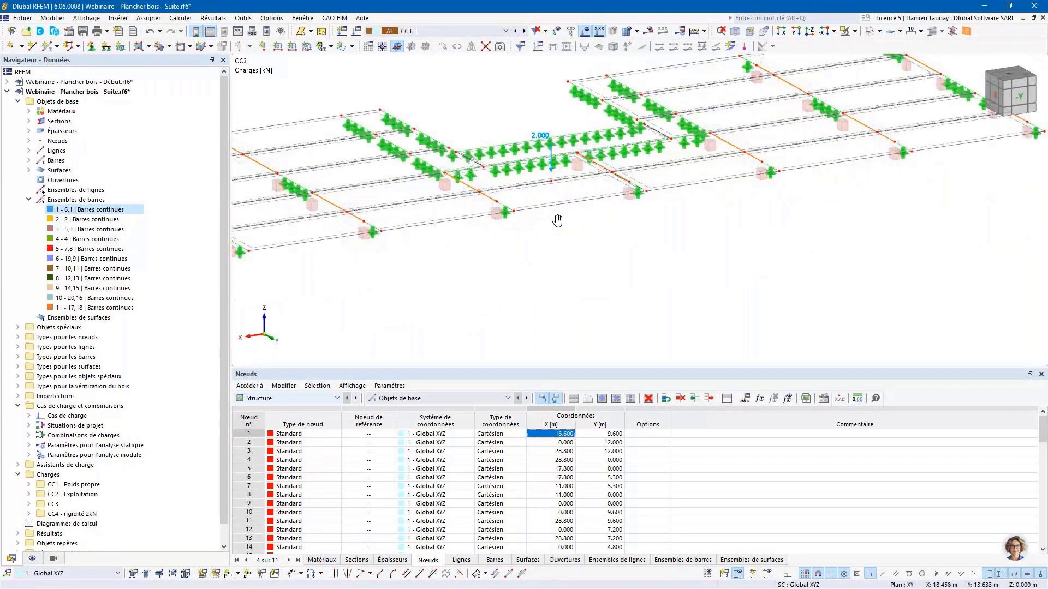
middle_click_drag(557, 220, 563, 262)
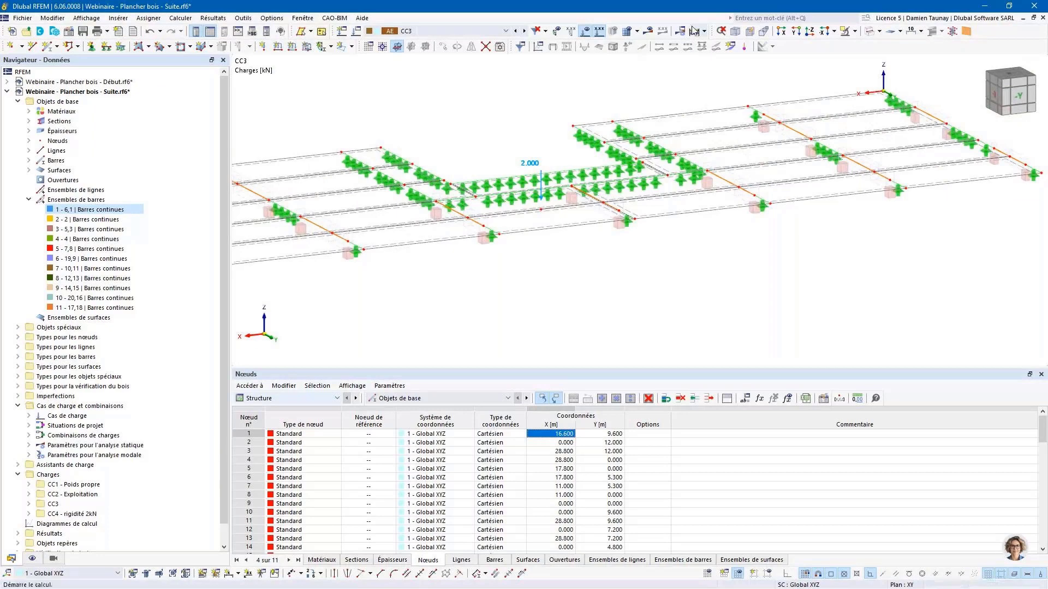
left_click(649, 31)
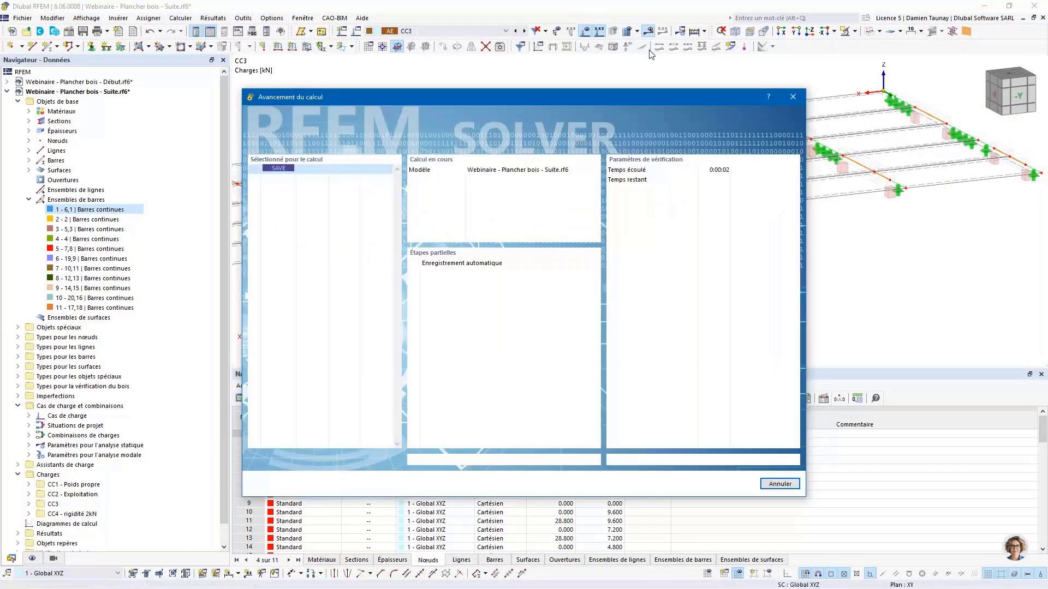
left_click(791, 485)
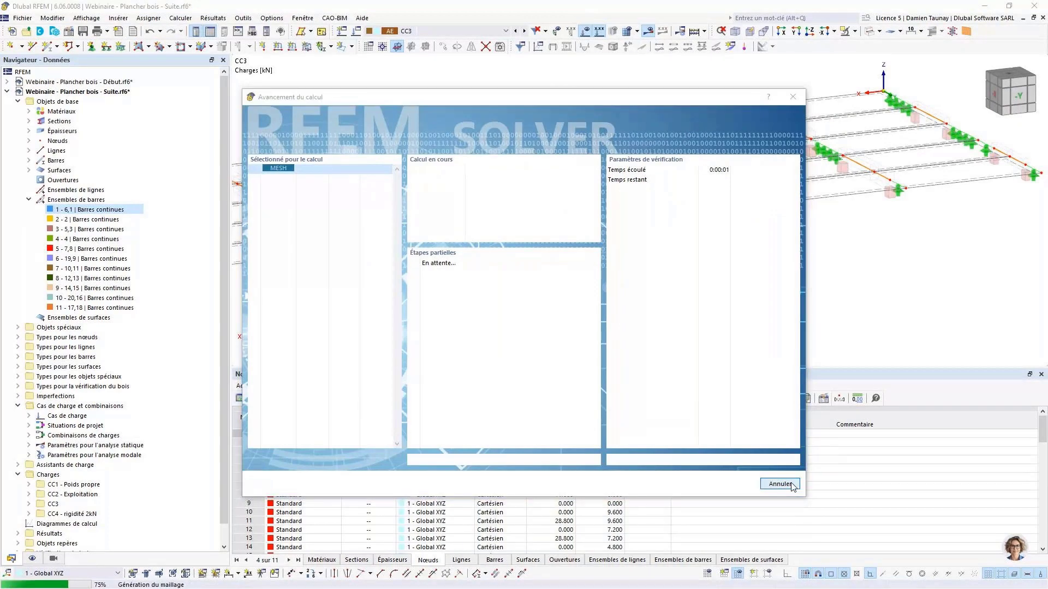
left_click(494, 345)
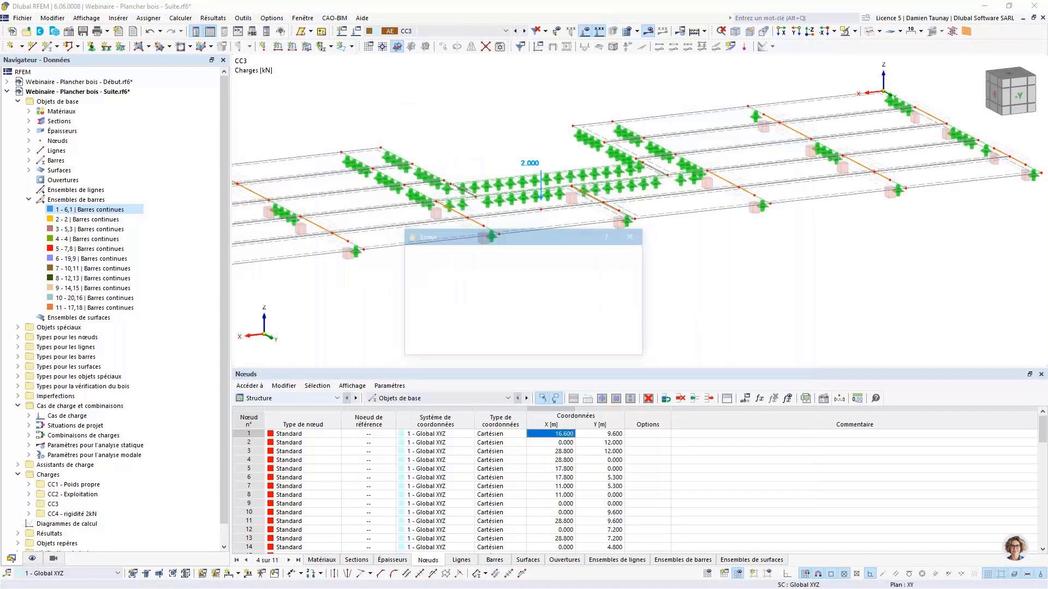
left_click(618, 349)
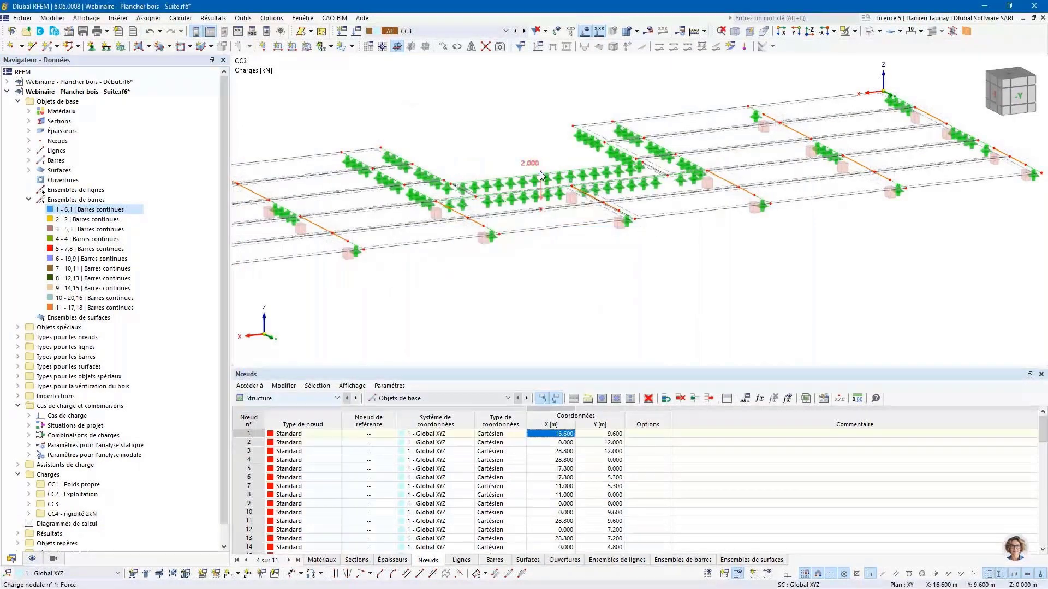
Reassign the 2 kN nodal load on node 1 from load case CC3 to CC4 - rigidité 2kN.
double_click(541, 175)
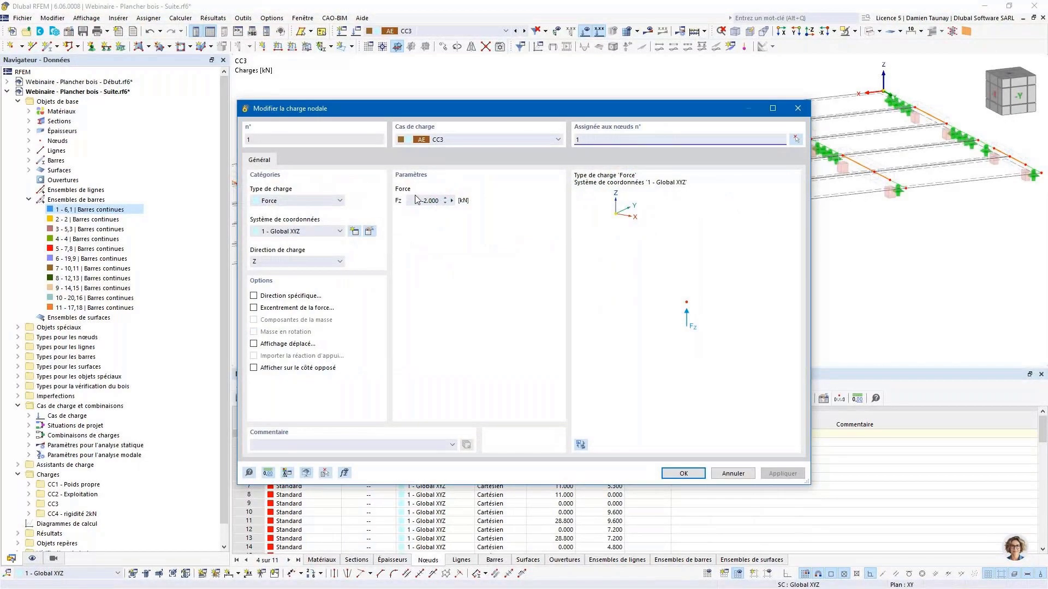
left_click(491, 140)
left_click(437, 171)
key("Down")
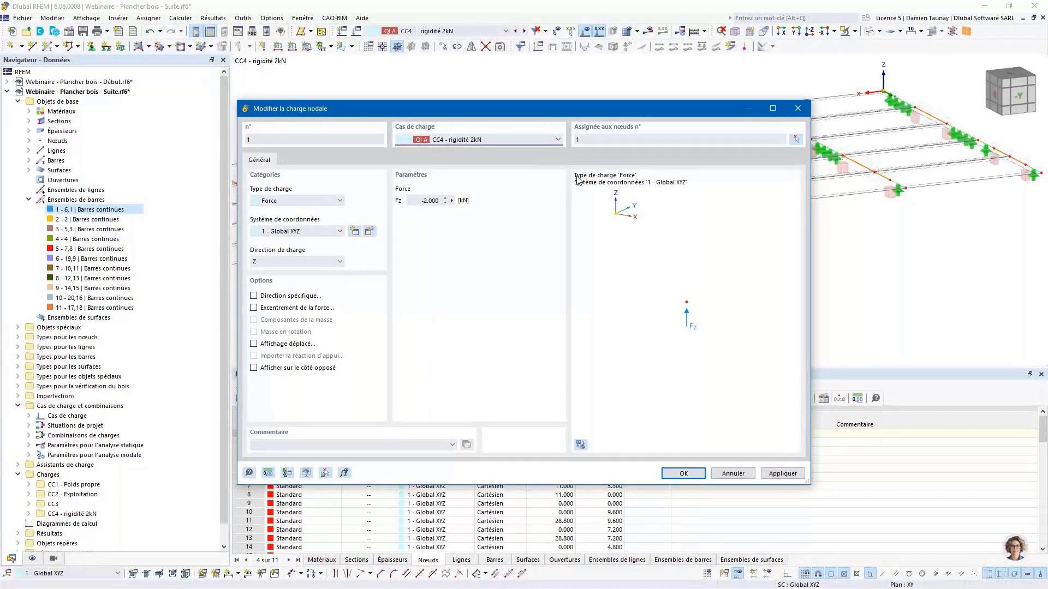
left_click(487, 141)
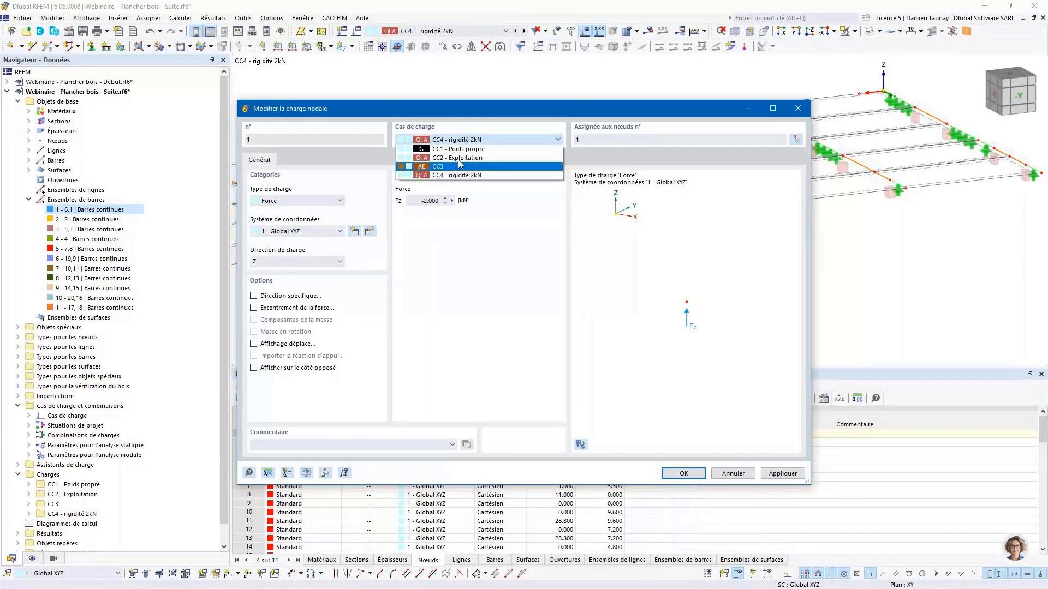
left_click(696, 482)
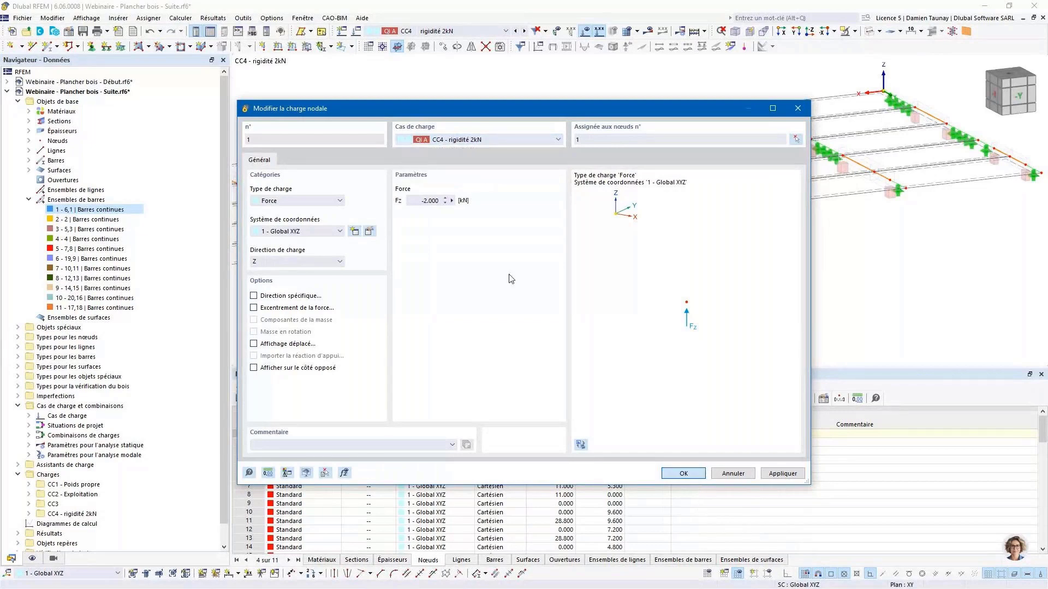
key("Return")
Calculate load case CC4 and examine the floor's global displacements under the 2 kN point load.
left_click(647, 31)
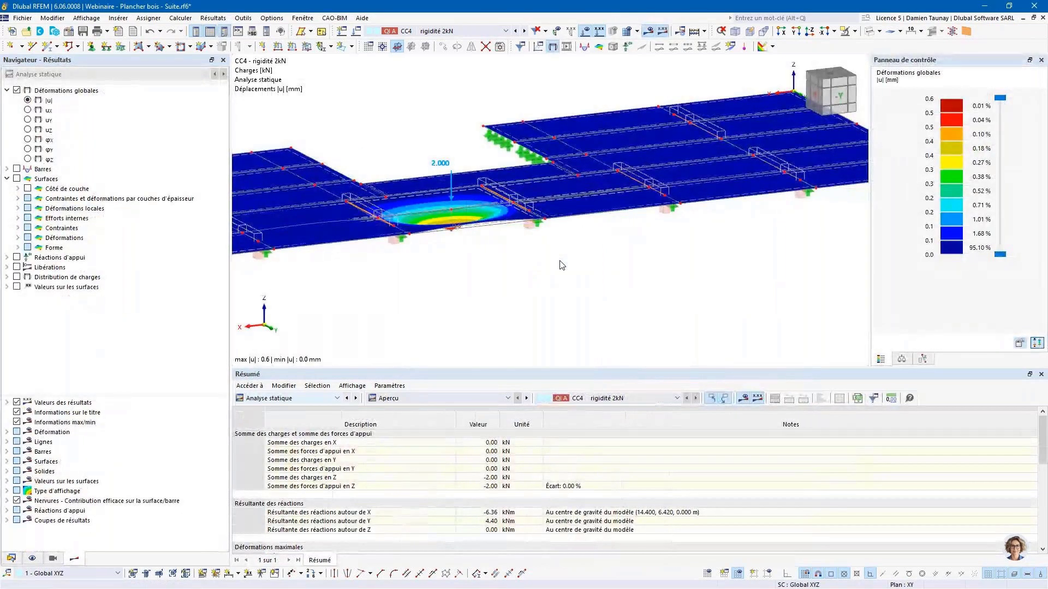
scroll(555, 263, "down", 2)
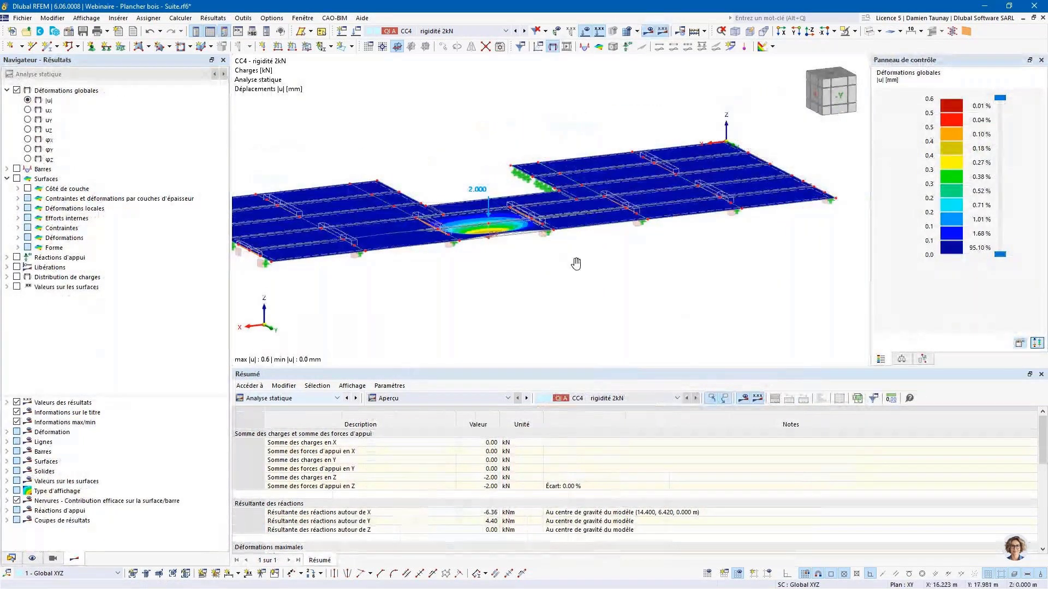
middle_click_drag(576, 263, 598, 300)
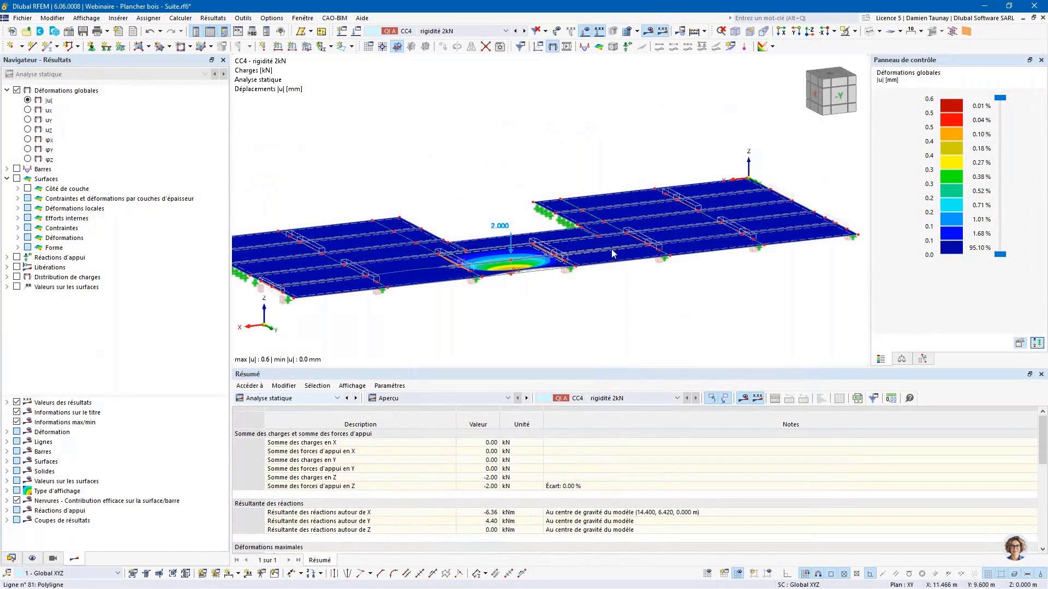
scroll(632, 246, "down", 1)
middle_click_drag(632, 250, 592, 207, "ctrl")
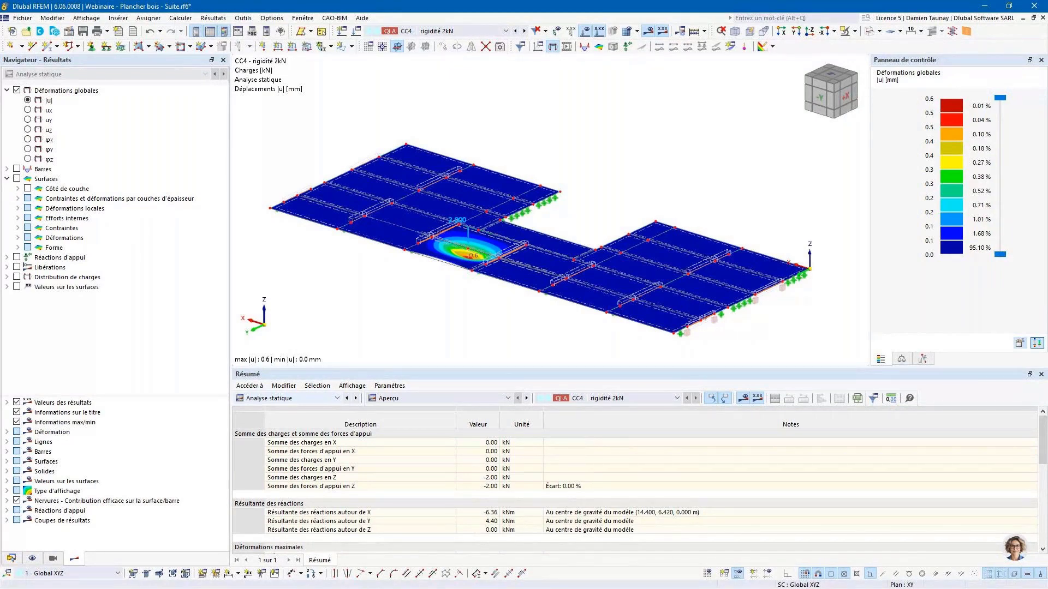
Switch to the model "Webinaire - Plancher bois - Résultats 3- Pour rappot" and create a new printout report.
key("alt+Tab")
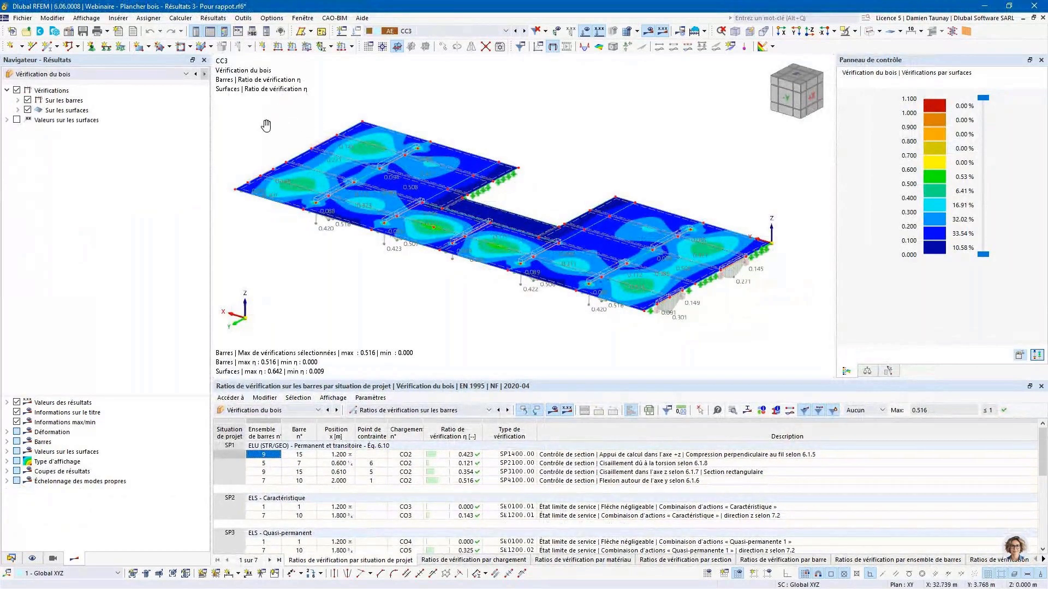
left_click(119, 31)
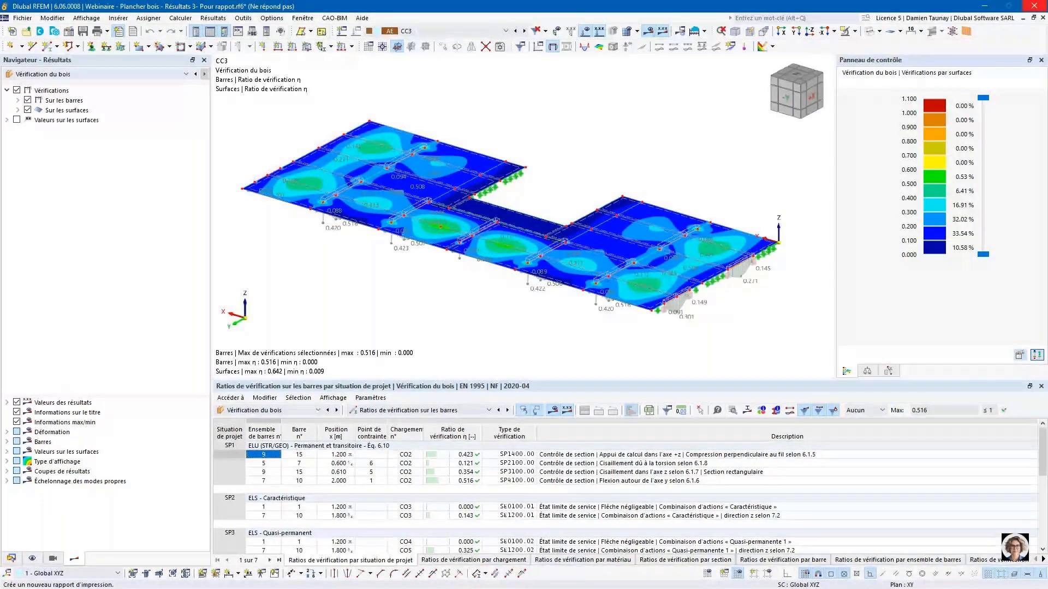
left_click_drag(465, 235, 363, 114)
left_click_drag(354, 112, 243, 52)
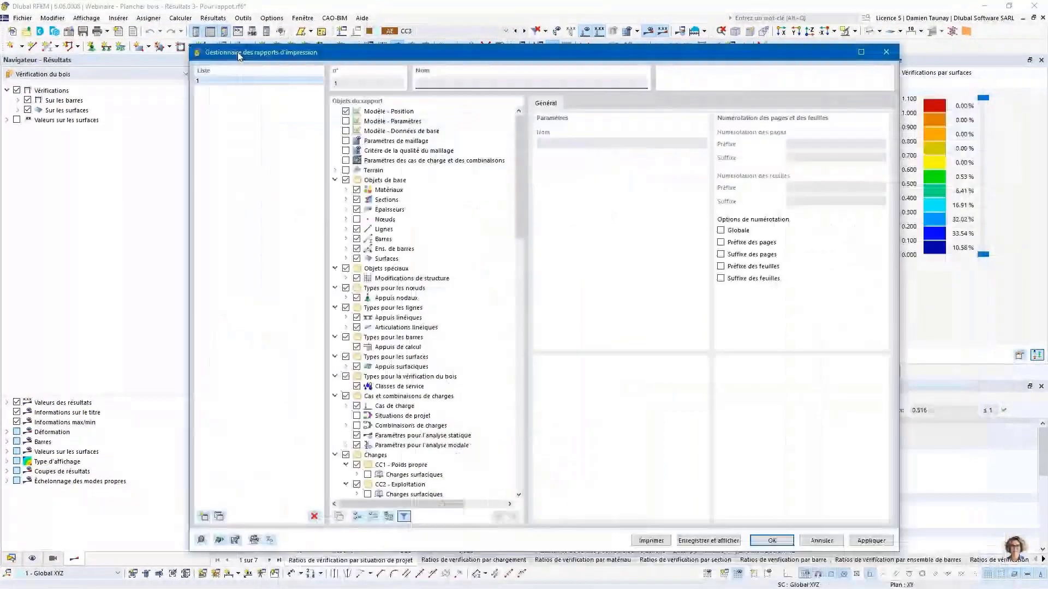
Exclude the lines, members, member sets, surfaces and all static analysis results from the report.
left_click(357, 227)
left_click(356, 238)
left_click(356, 248)
scroll(354, 240, "down", 12)
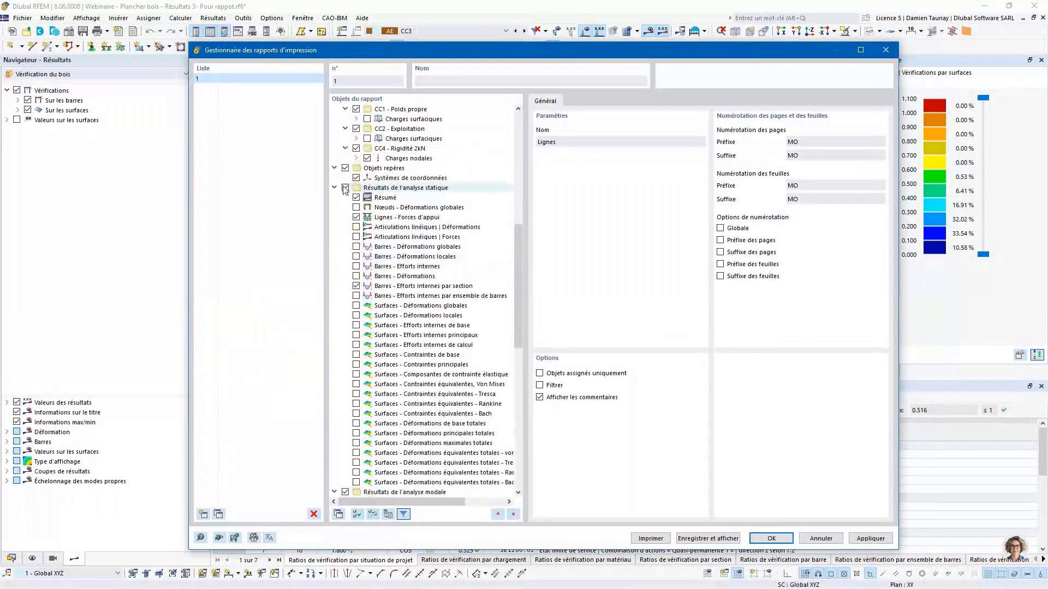
left_click(345, 188)
Keep only the member ratios by member set and the surface ratios by design situation in the timber design results, and display the report.
scroll(349, 202, "down", 15)
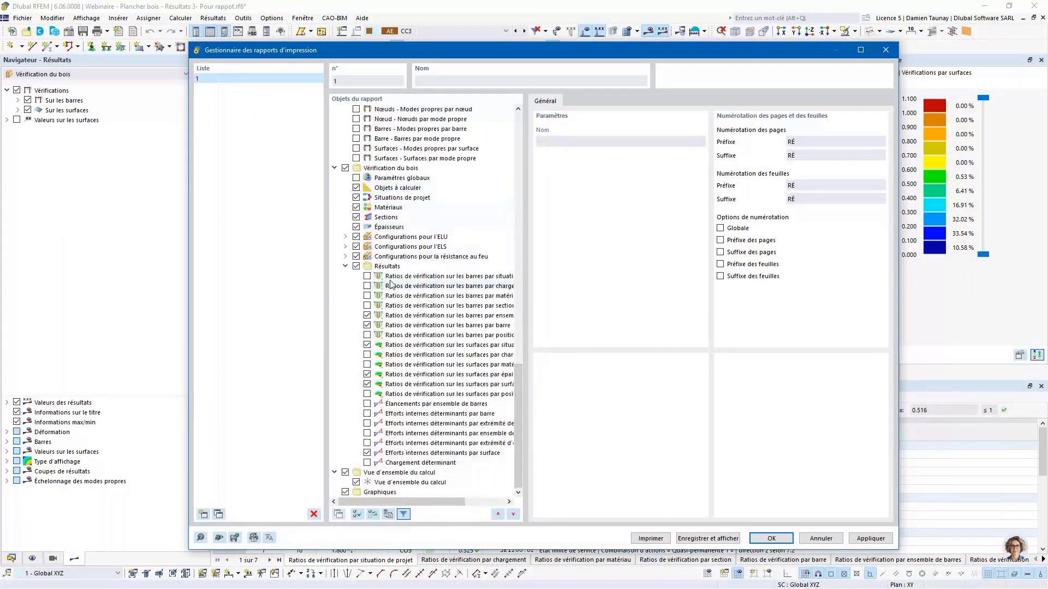
left_click(367, 325)
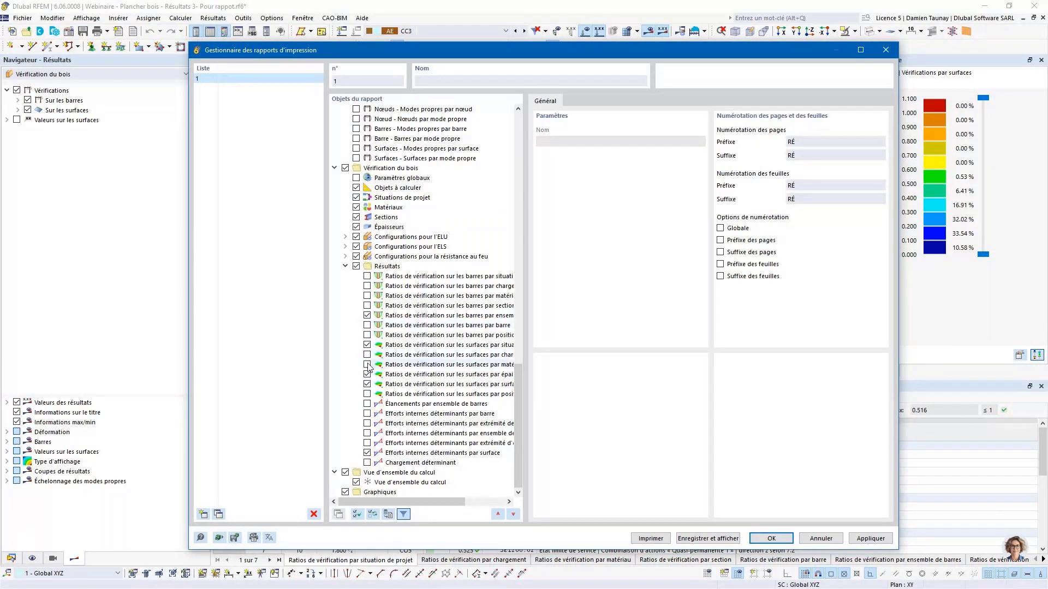
left_click(367, 374)
left_click(367, 374)
left_click(366, 384)
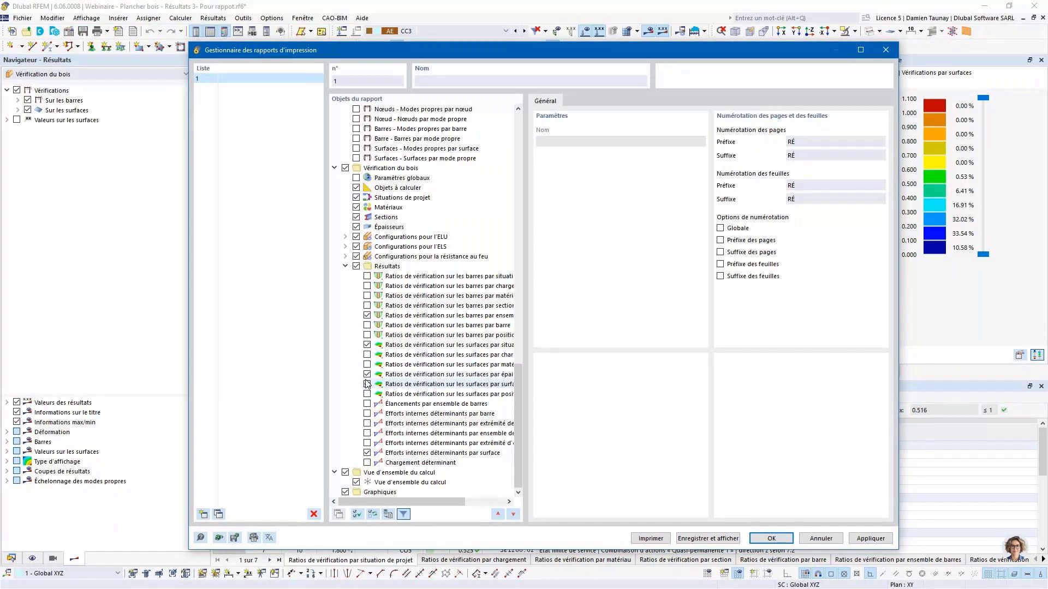
left_click(366, 374)
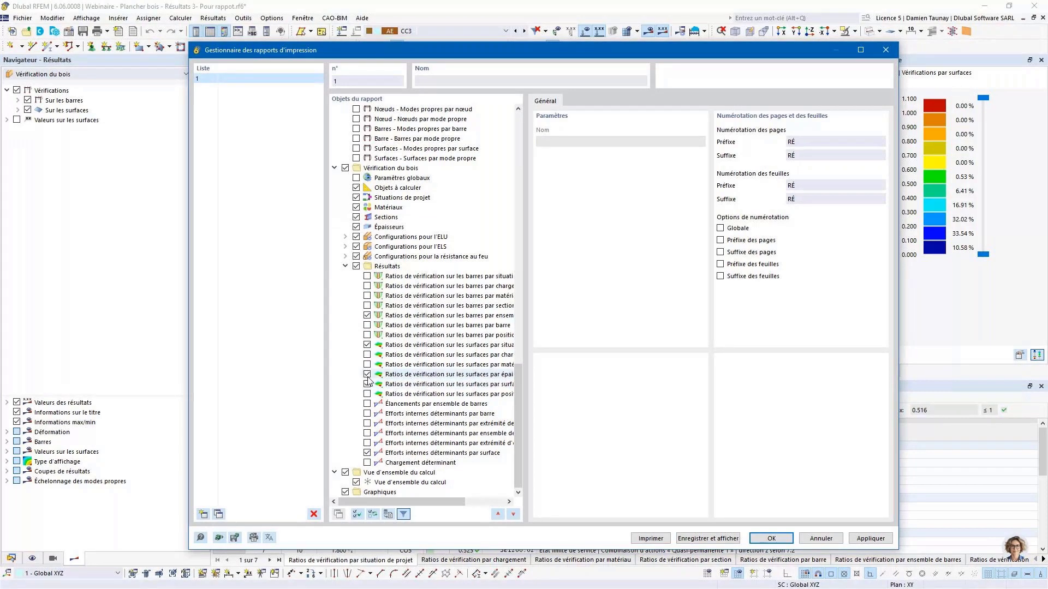
left_click(367, 453)
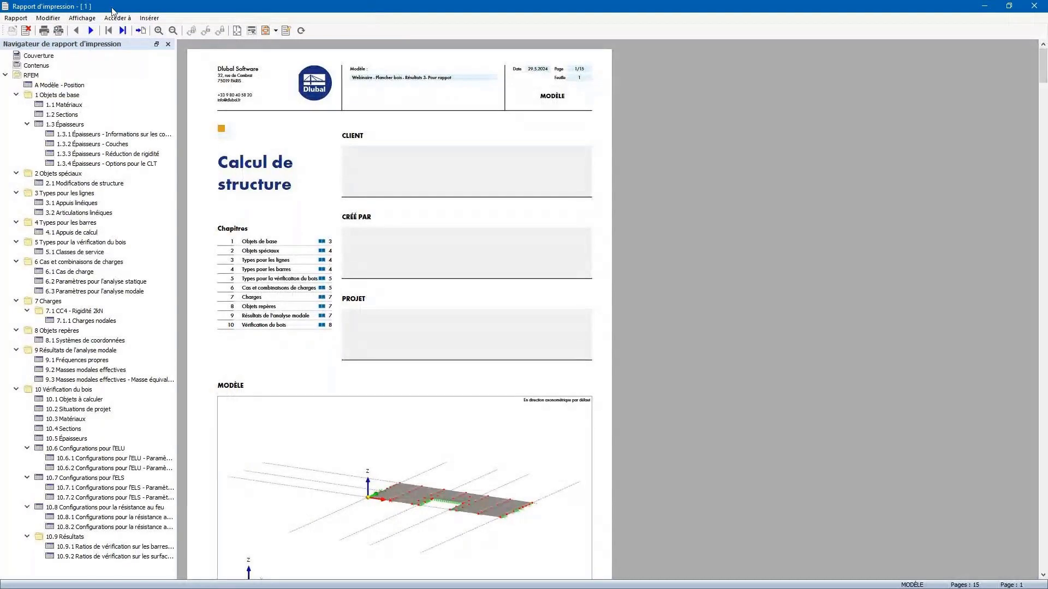
Shrink the report window and review the cover page, contents, materials, sections, thicknesses and line types.
double_click(112, 11)
left_click_drag(133, 14, 275, 31)
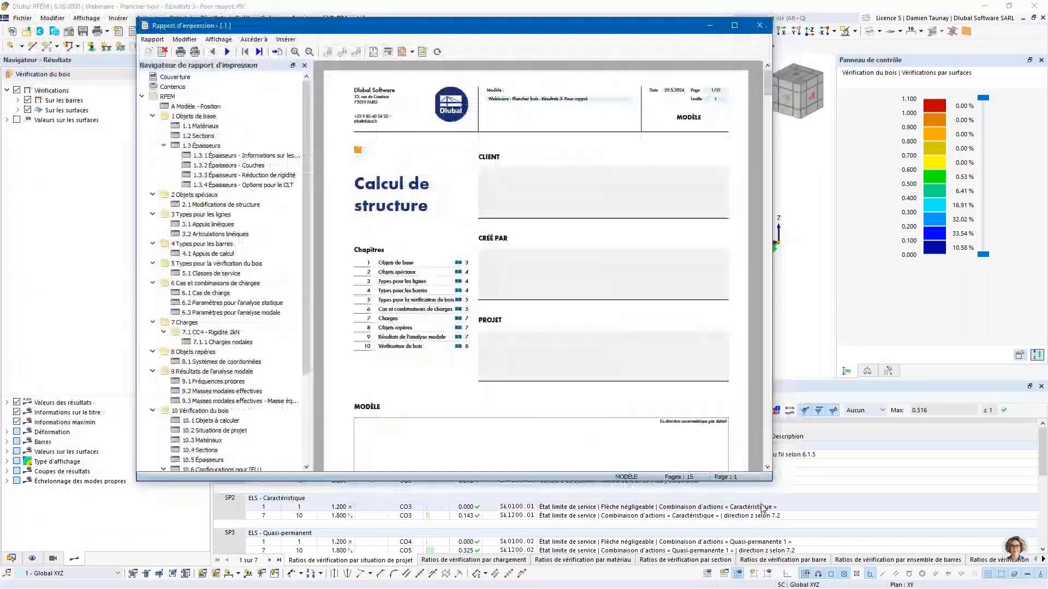
left_click_drag(772, 480, 798, 539)
scroll(659, 342, "down", 1)
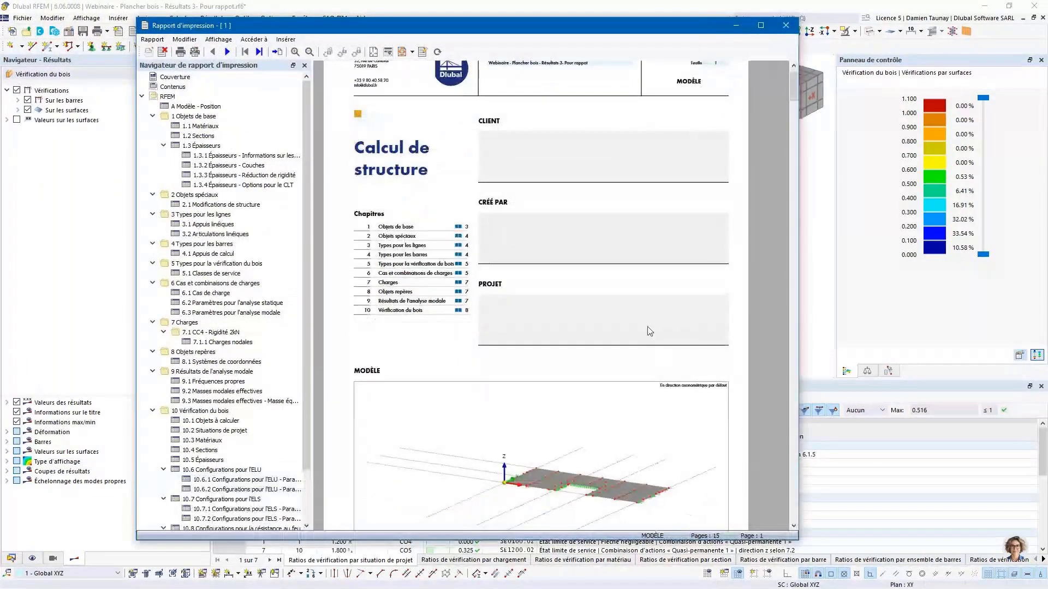
scroll(642, 327, "down", 2)
scroll(642, 331, "down", 4)
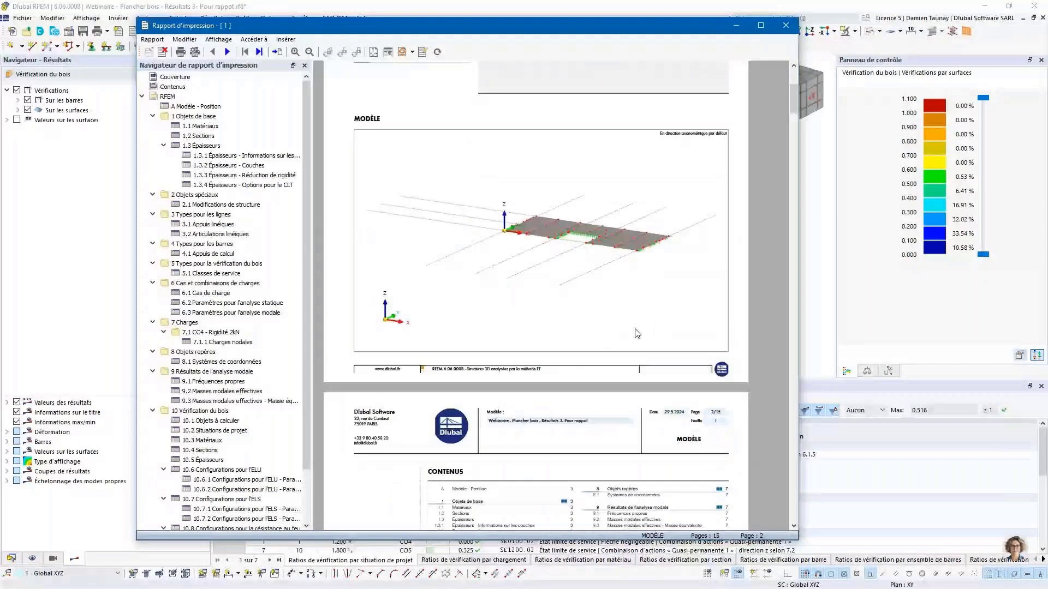
scroll(637, 333, "down", 8)
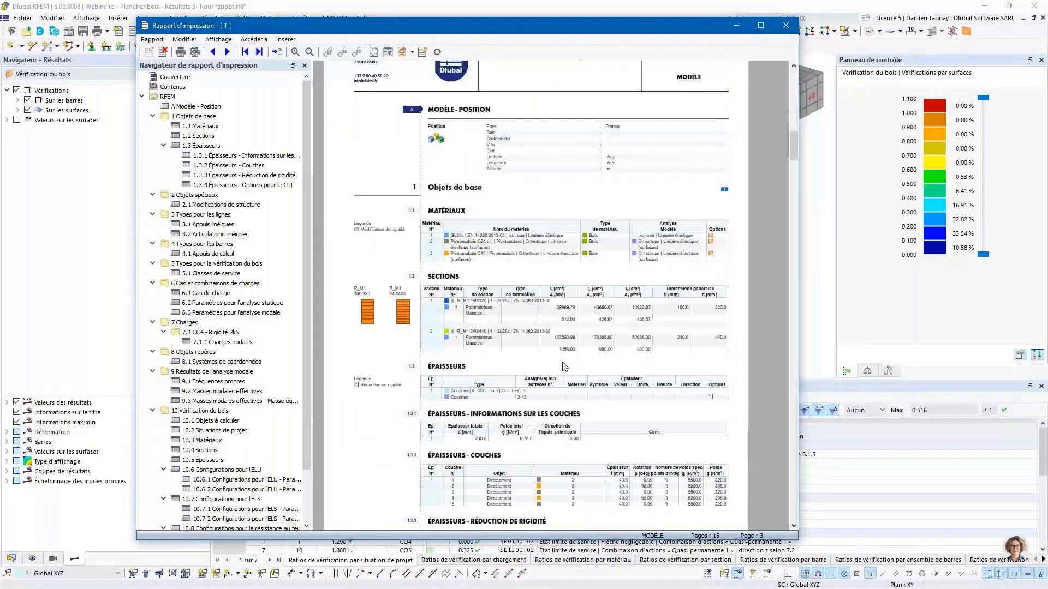
scroll(564, 364, "down", 10)
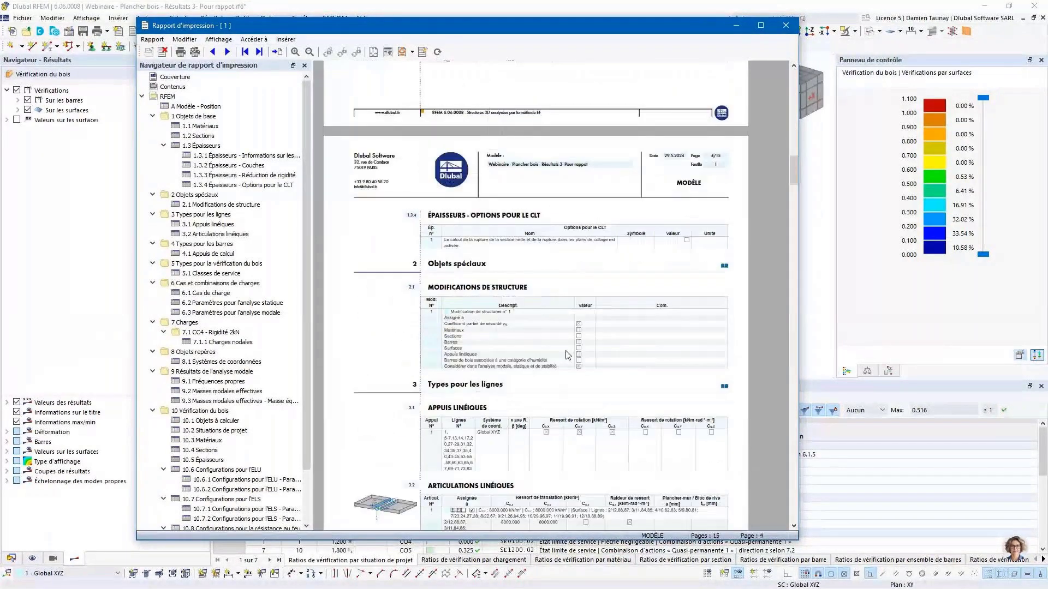
scroll(228, 328, "down", 2)
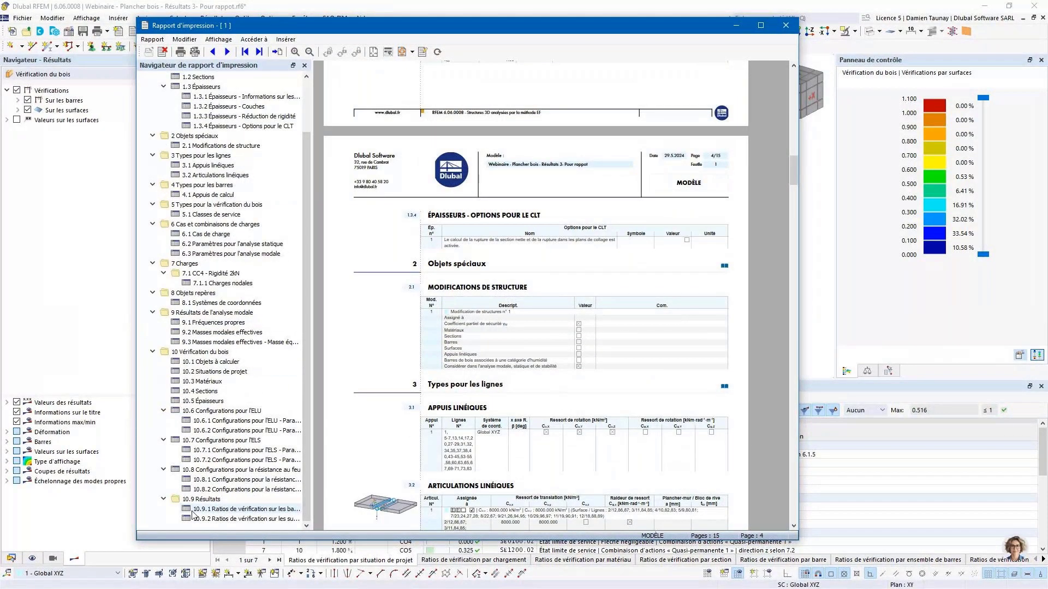
Review the timber design ratios of the member sets and surfaces in chapter 10.9 Résultats, and return to the report's first page.
left_click(199, 499)
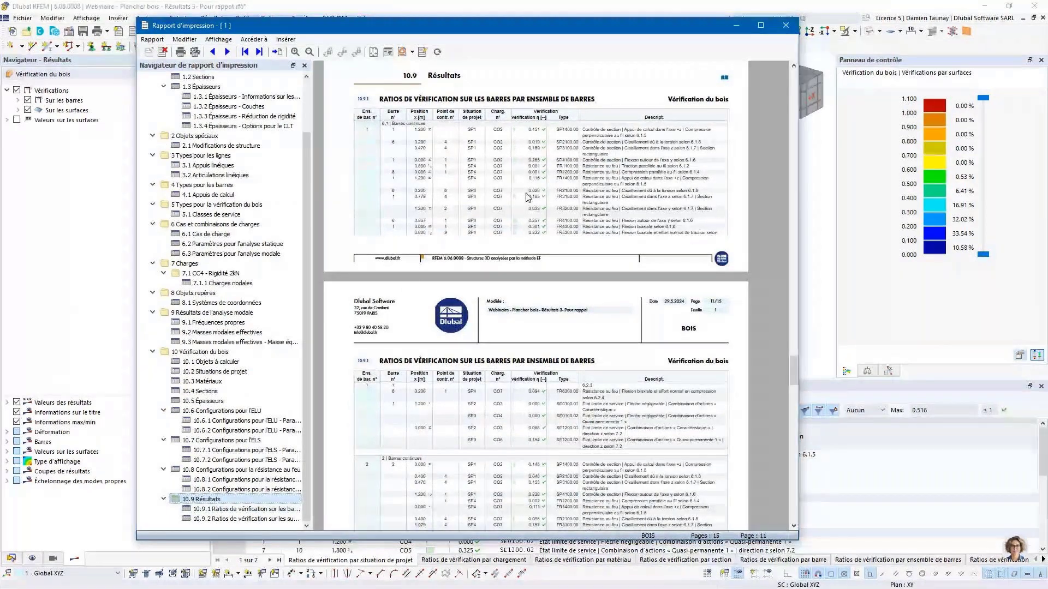
scroll(526, 218, "down", 6)
scroll(523, 262, "down", 3)
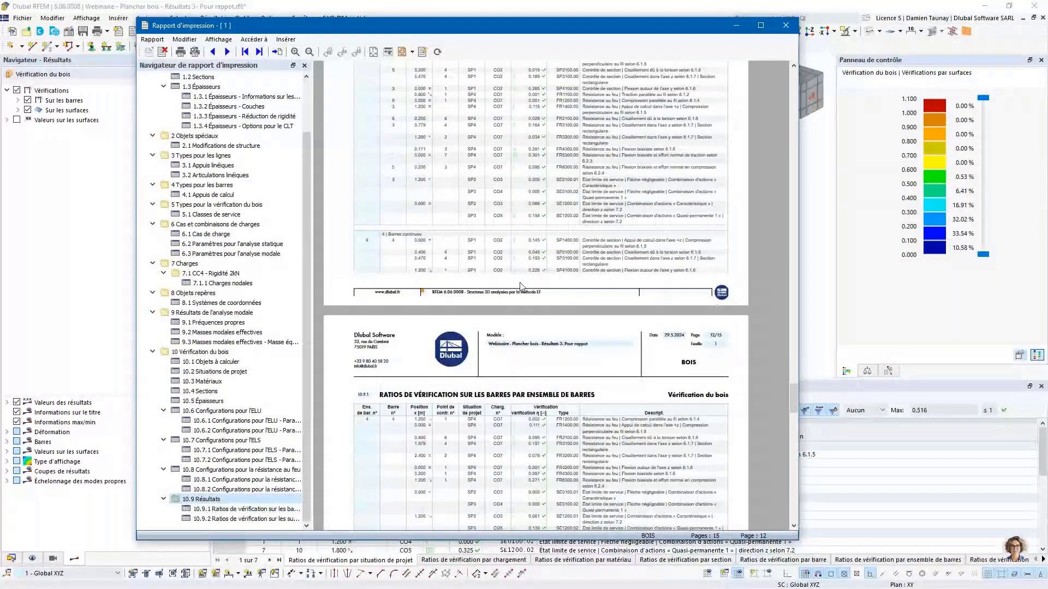
scroll(520, 286, "down", 10)
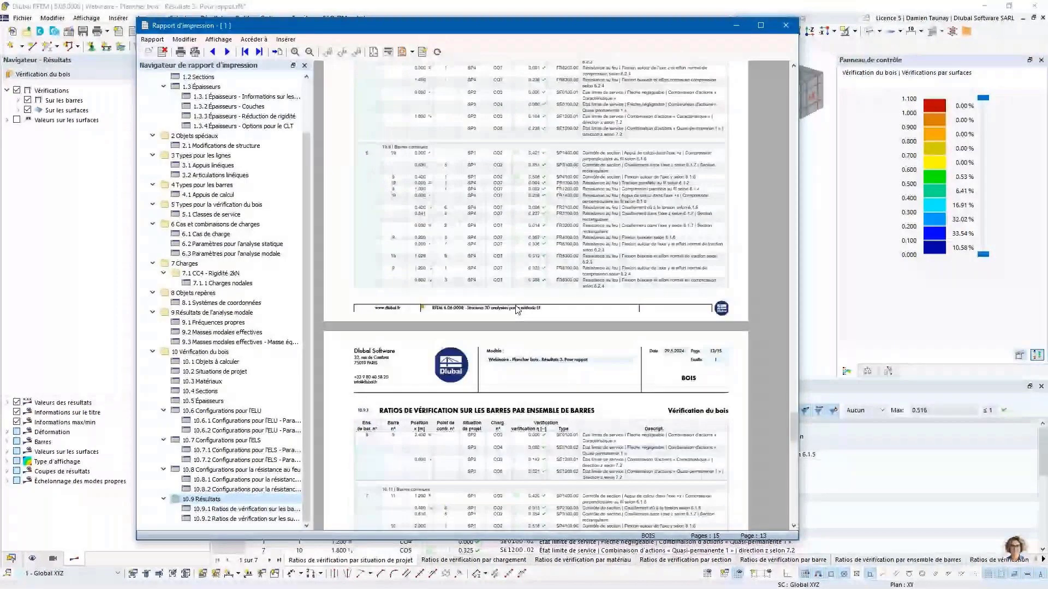
scroll(515, 328, "down", 12)
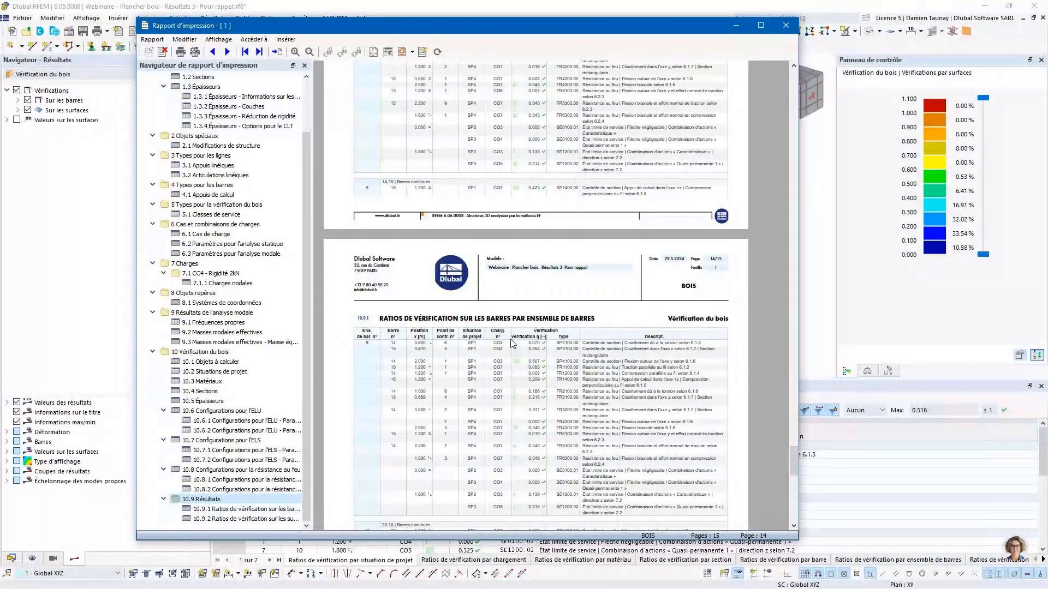
scroll(513, 342, "down", 10)
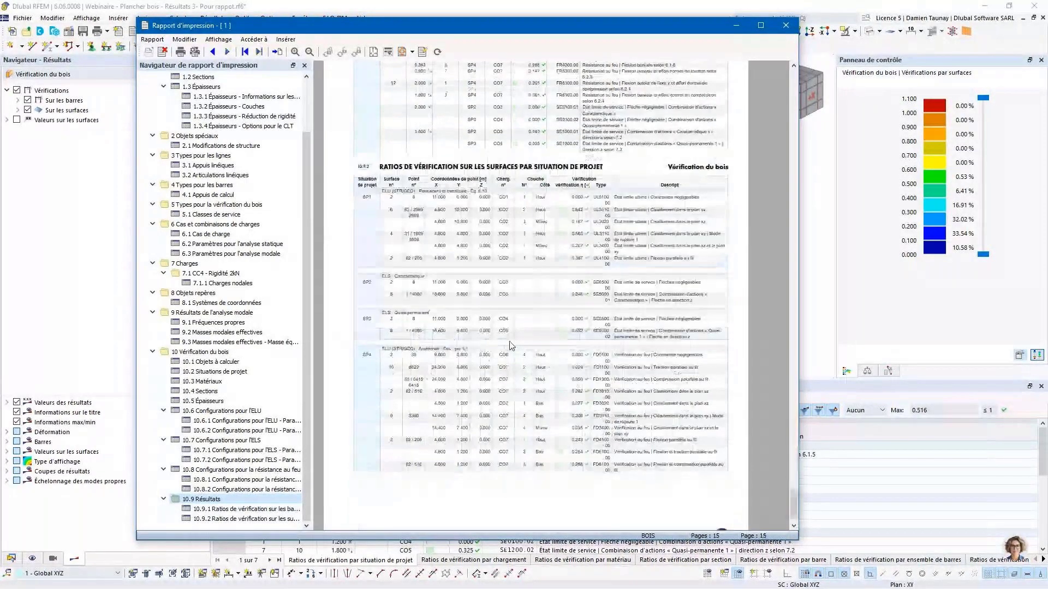
scroll(510, 345, "down", 1)
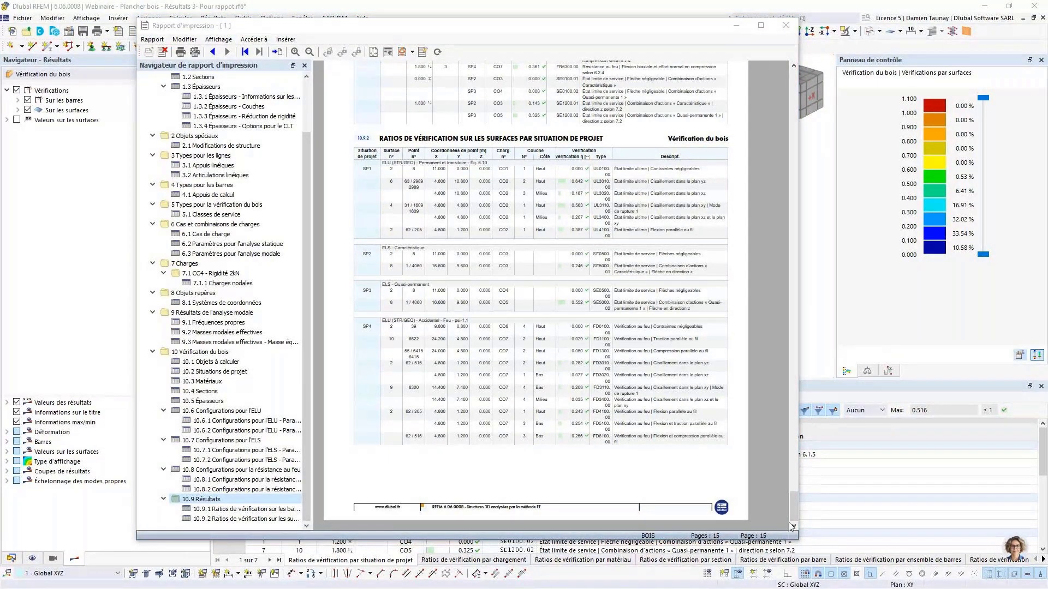
left_click_drag(793, 501, 757, 82)
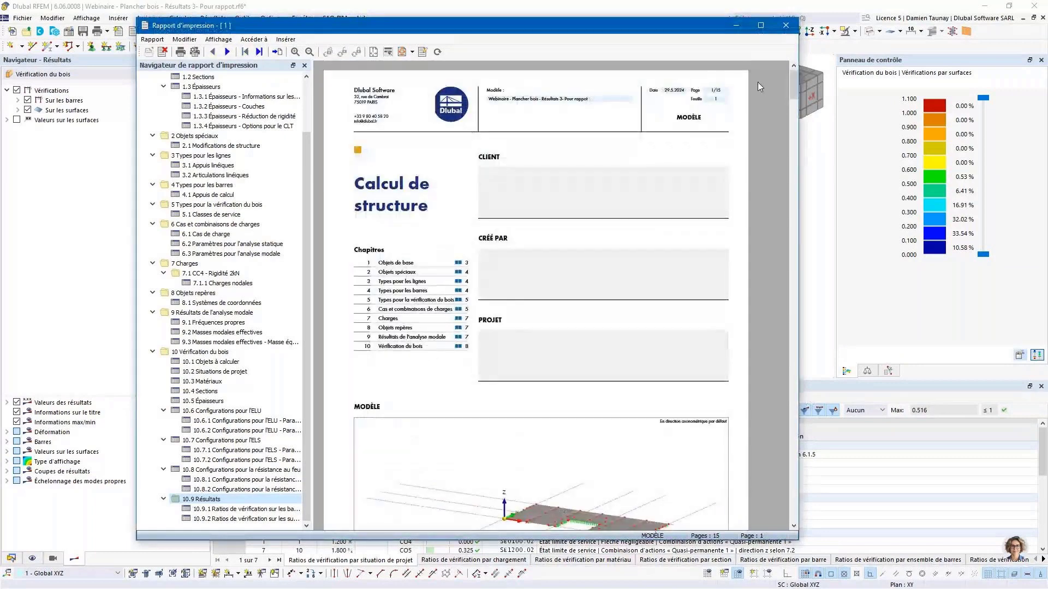
Insert the image from the clipboard into the printout report.
left_click(285, 39)
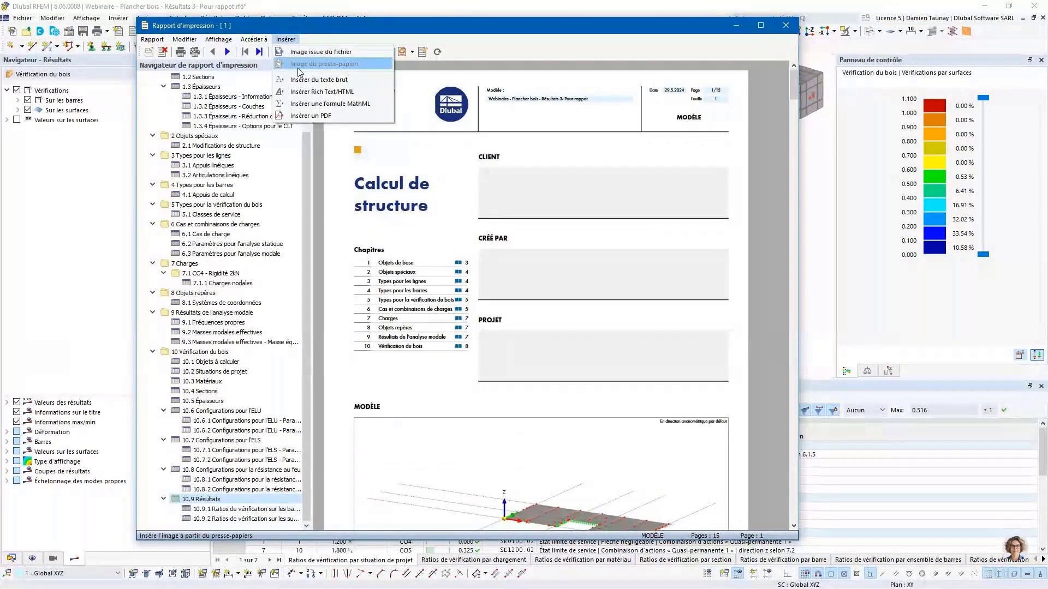
left_click(310, 115)
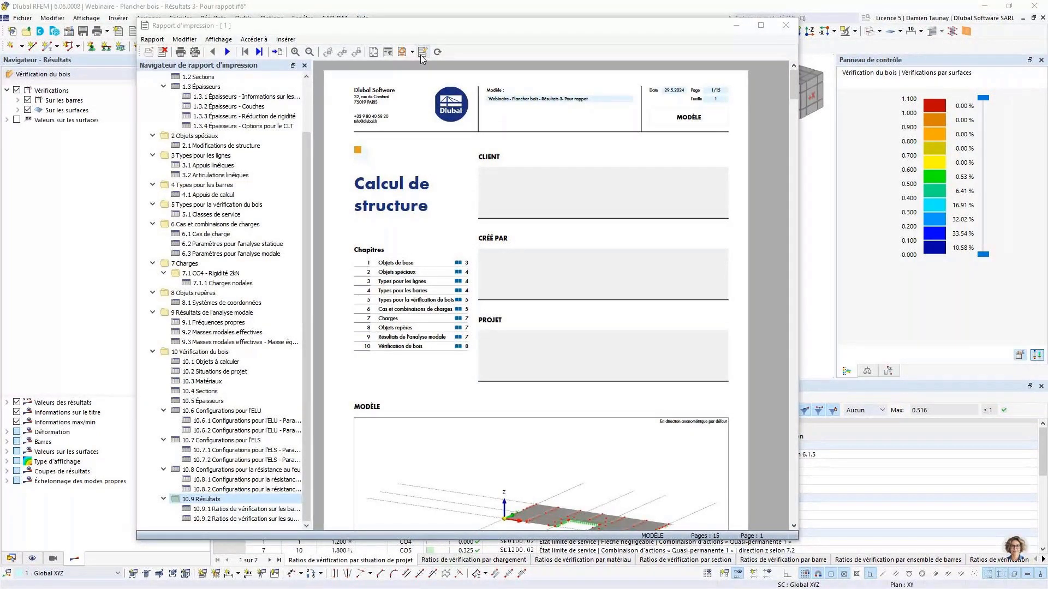
left_click(285, 39)
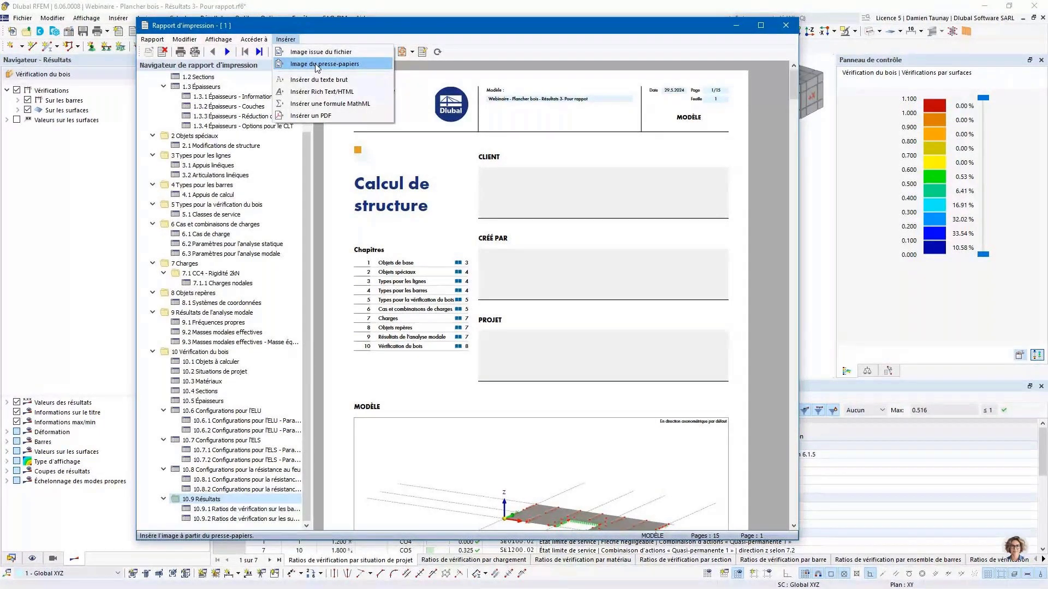
left_click(316, 64)
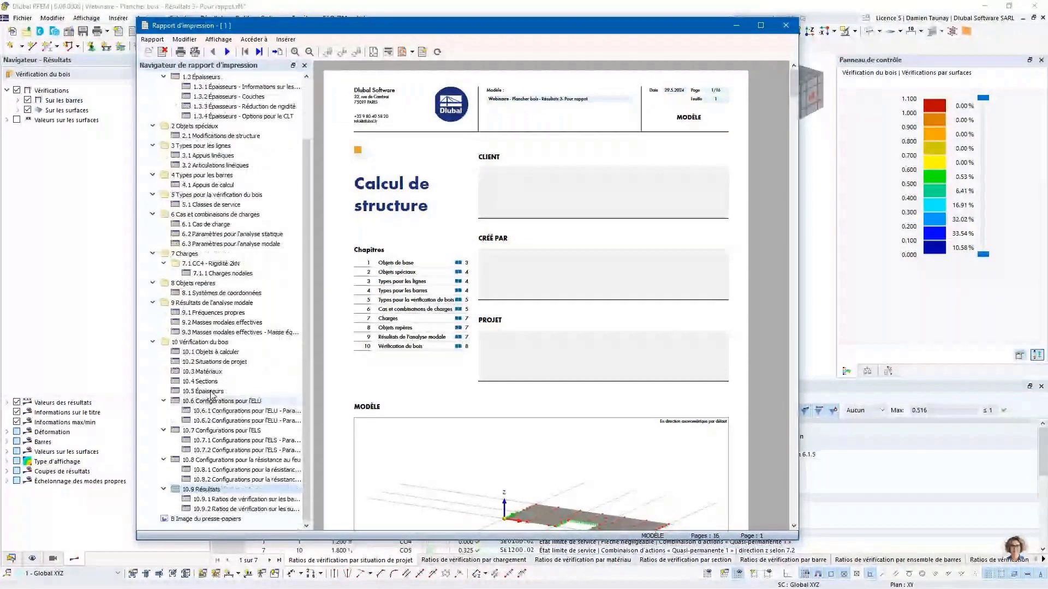
Move the clipboard image ahead of the Modèle - Position section in the report structure and collapse chapter 1 Objets de base.
left_click_drag(206, 518, 190, 71)
scroll(157, 273, "up", 3)
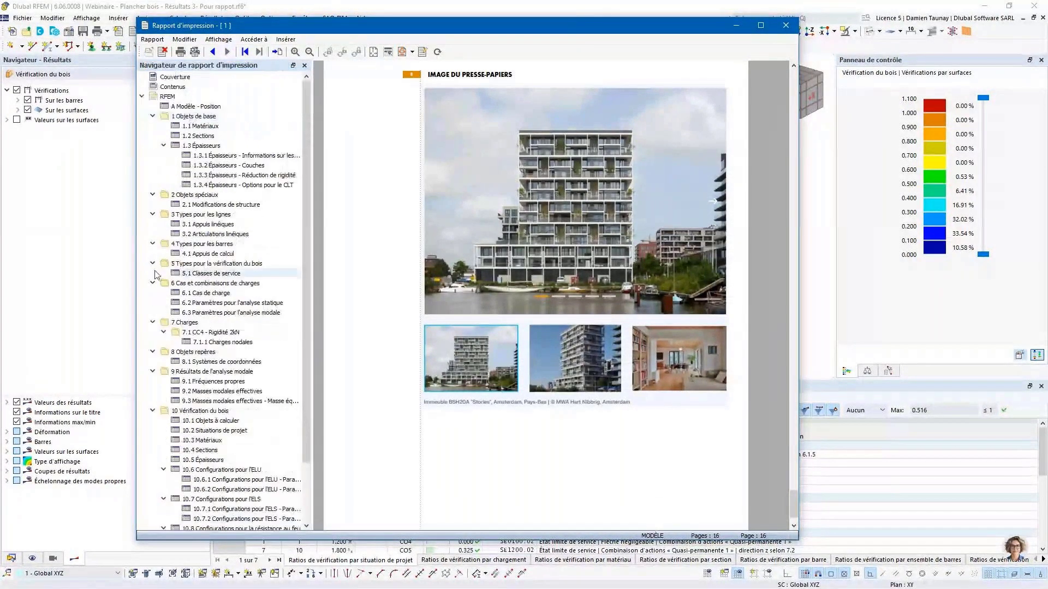
left_click(153, 115)
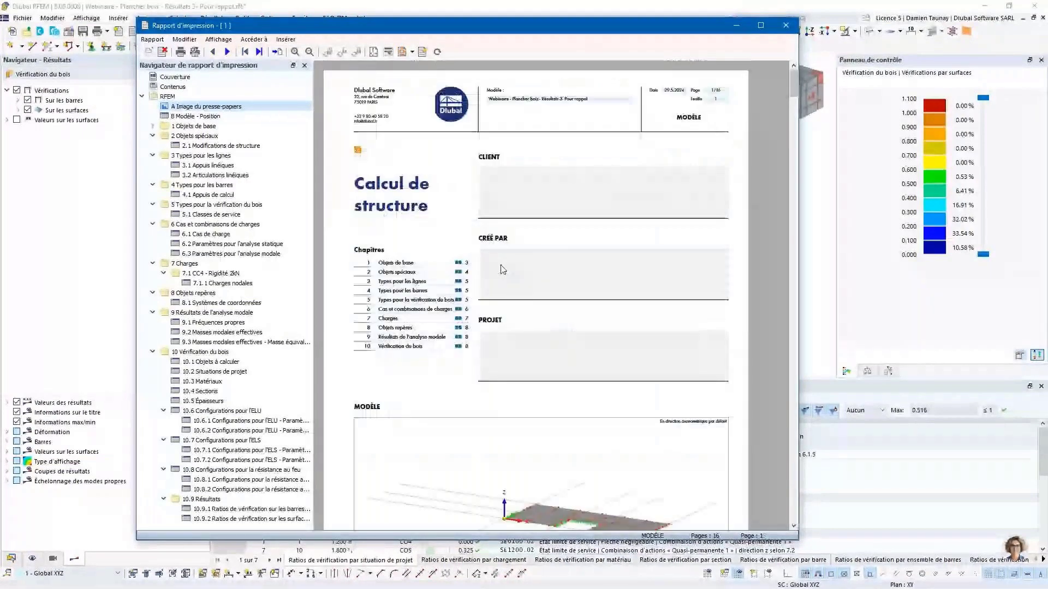
Review the building image's placement above the Modèle - Position section in the report, and close the report.
scroll(502, 269, "down", 3)
scroll(545, 267, "down", 15)
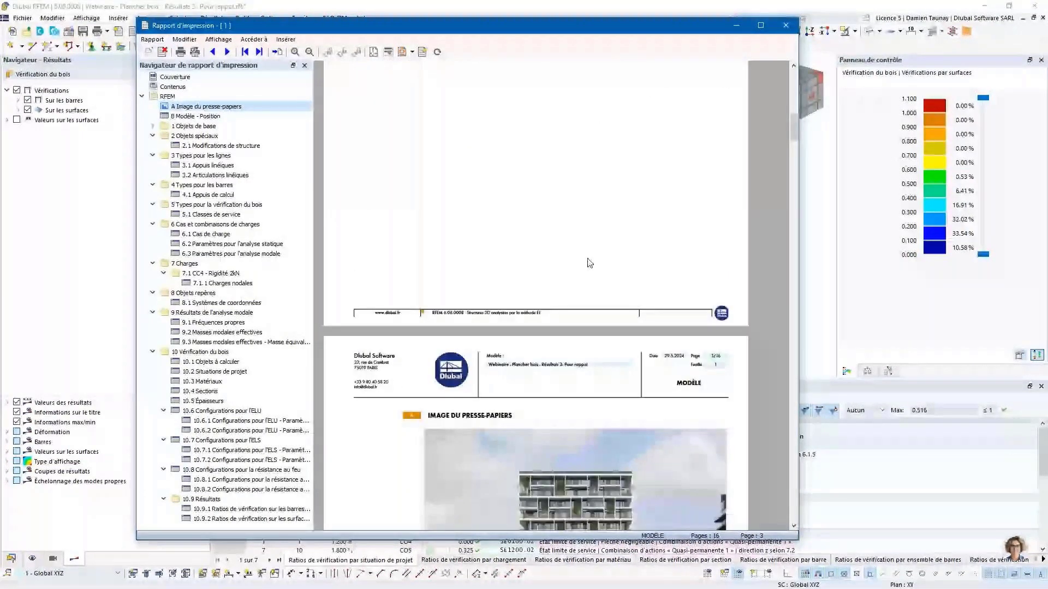
scroll(589, 263, "down", 8)
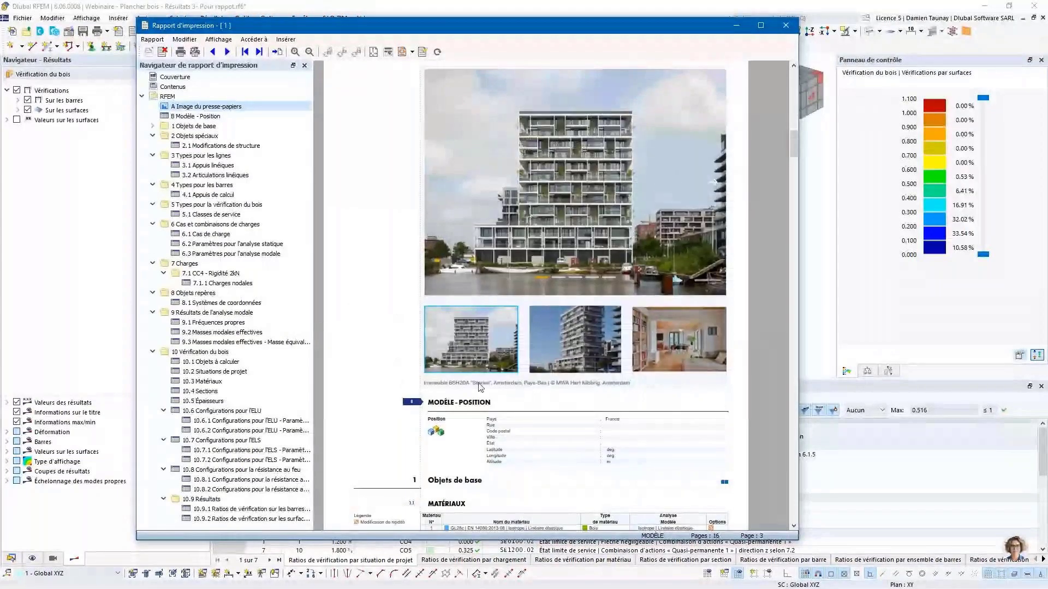
scroll(483, 378, "down", 1)
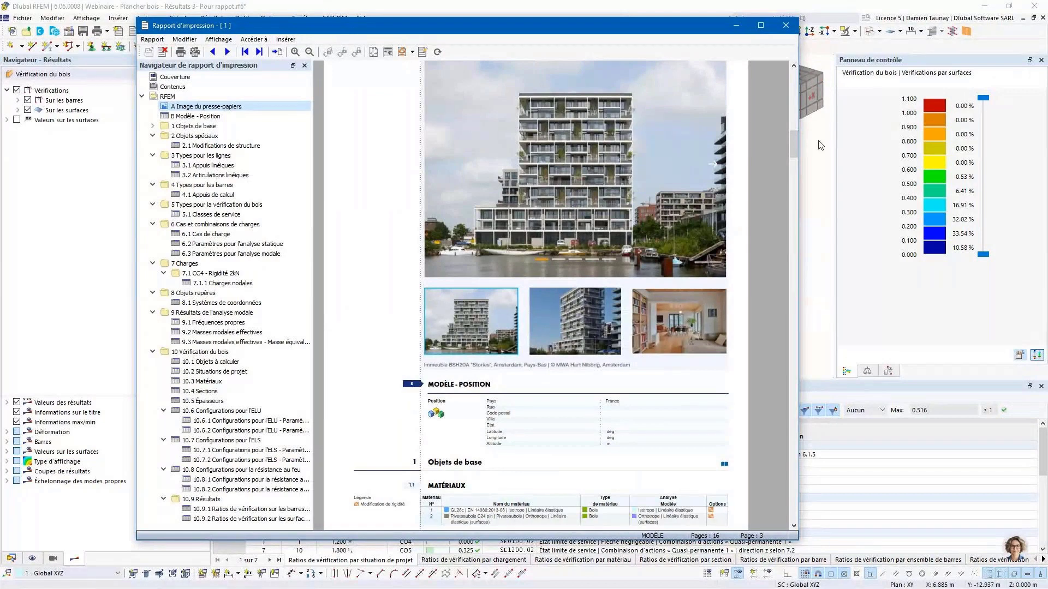
left_click(785, 25)
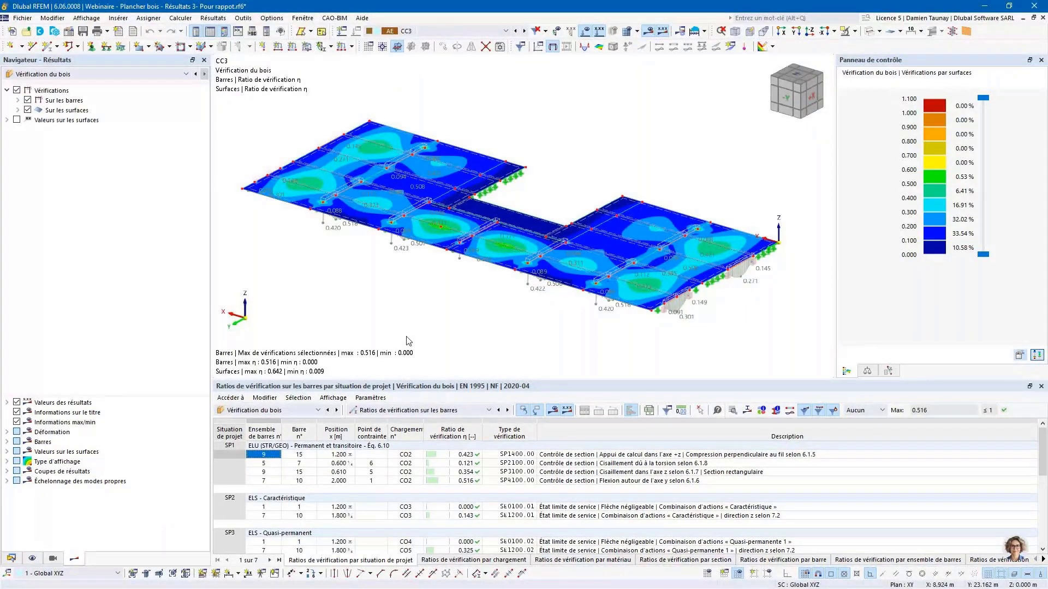
Examine the timber design ratios of the members and of the surfaces by design situation, down to the fire situation.
scroll(541, 530, "down", 2)
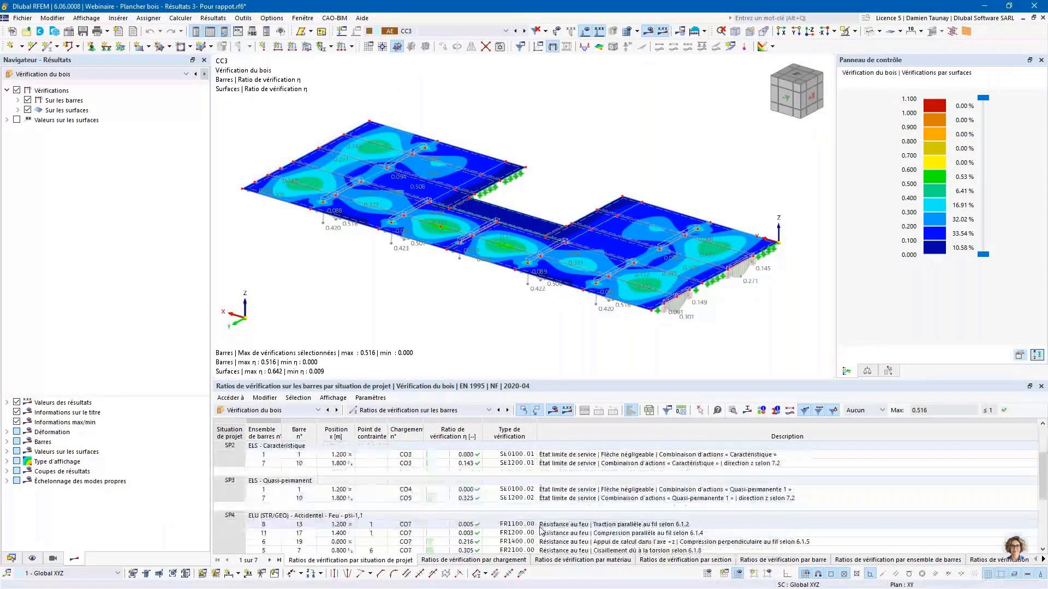
scroll(541, 530, "down", 3)
scroll(676, 523, "down", 1)
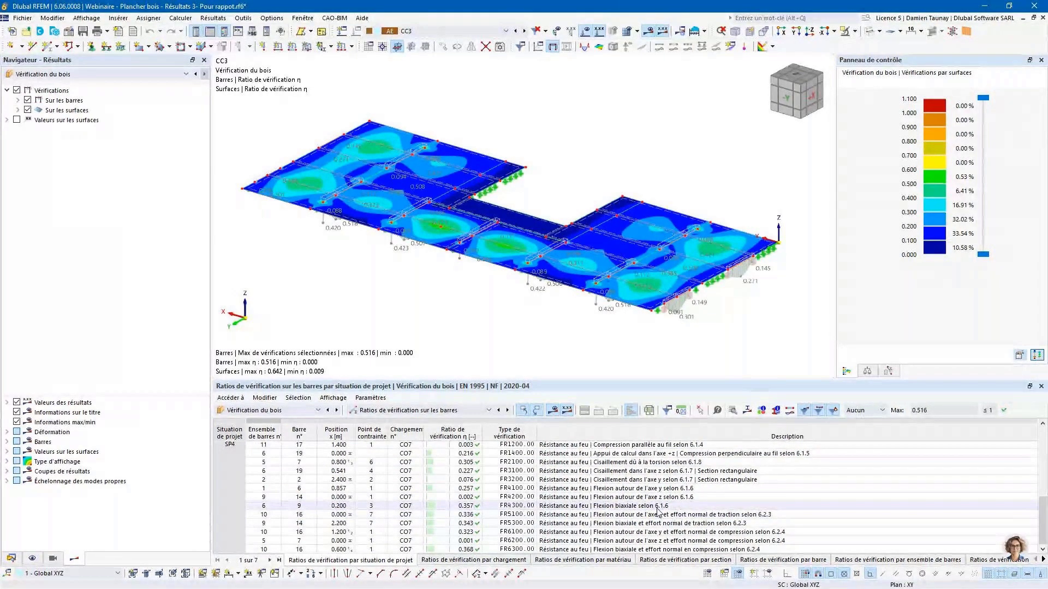
left_click(507, 411)
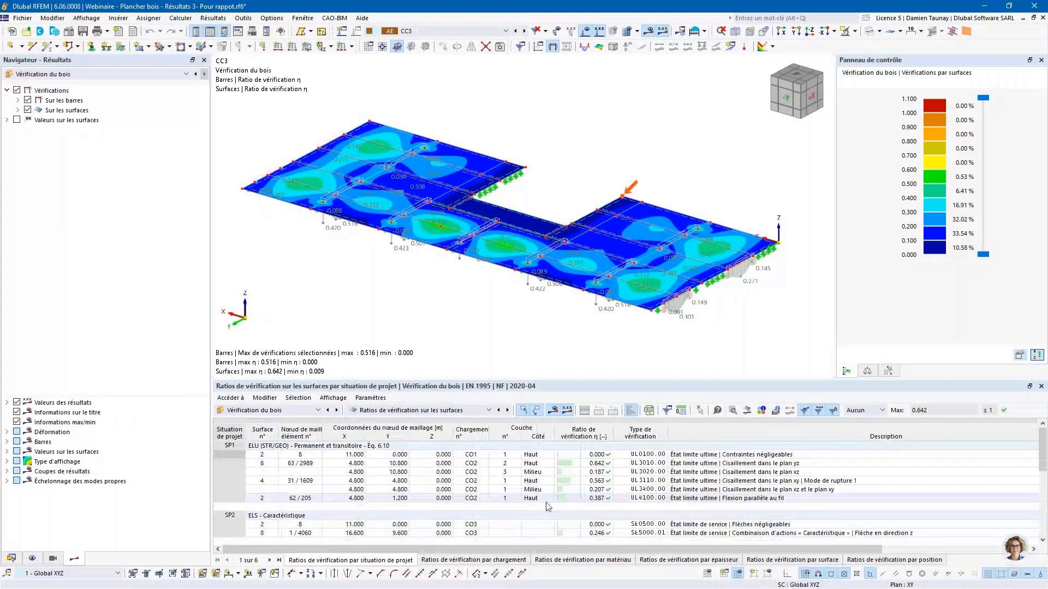
scroll(547, 507, "down", 10)
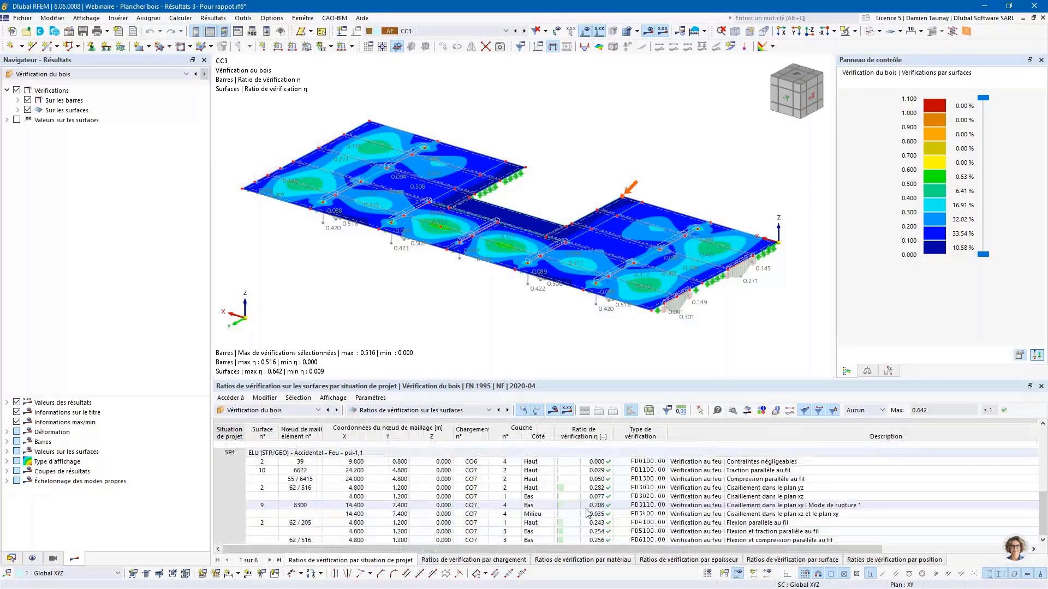
Display the normal stress parallel to the grain for surface 2's fire check FD3020, and save the diagram to the printout report.
left_click(691, 497)
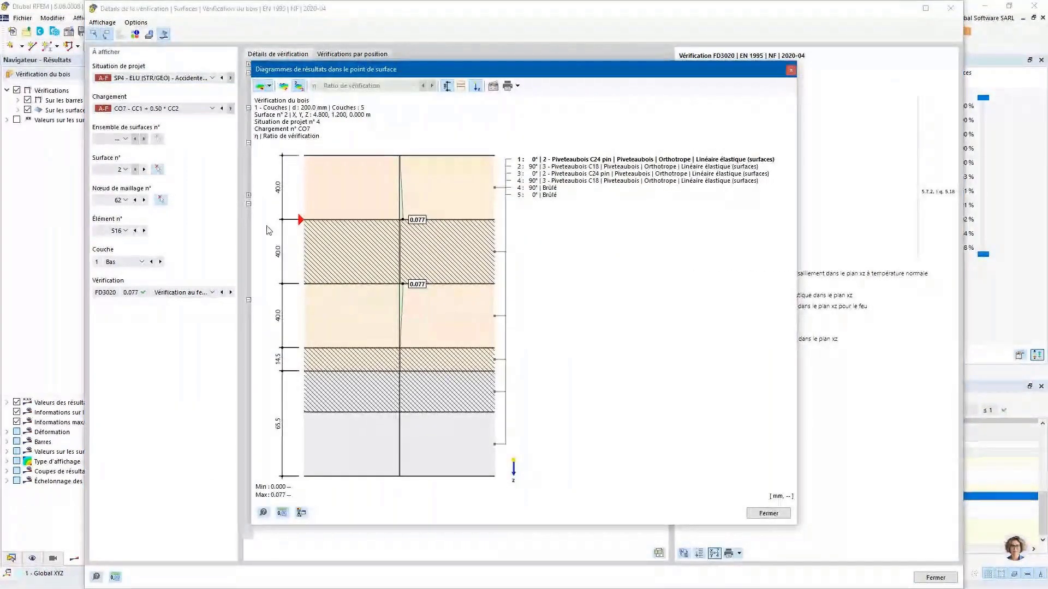
scroll(330, 86, "down", 1)
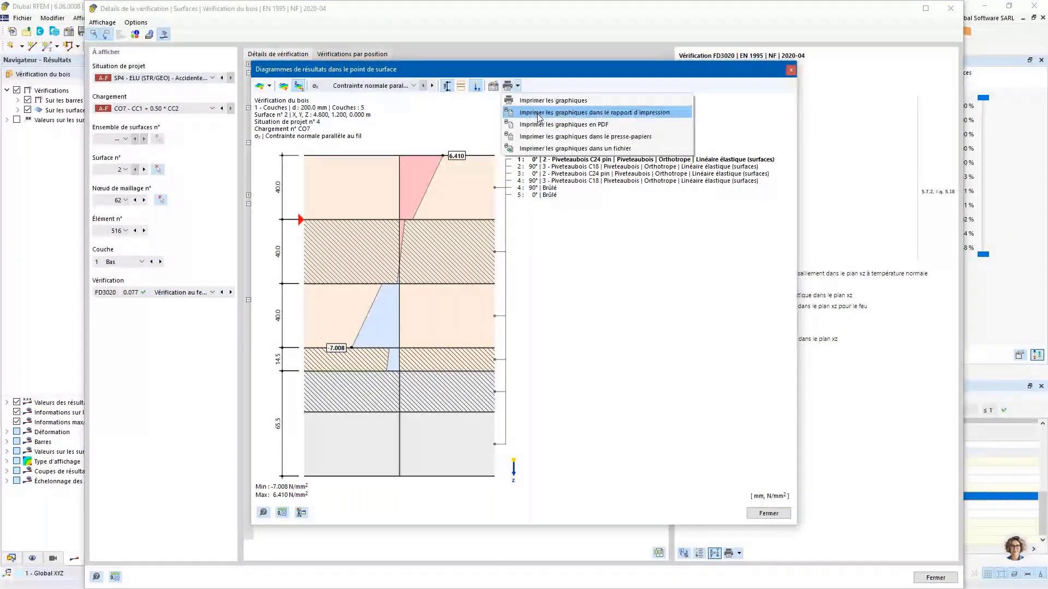
left_click(539, 113)
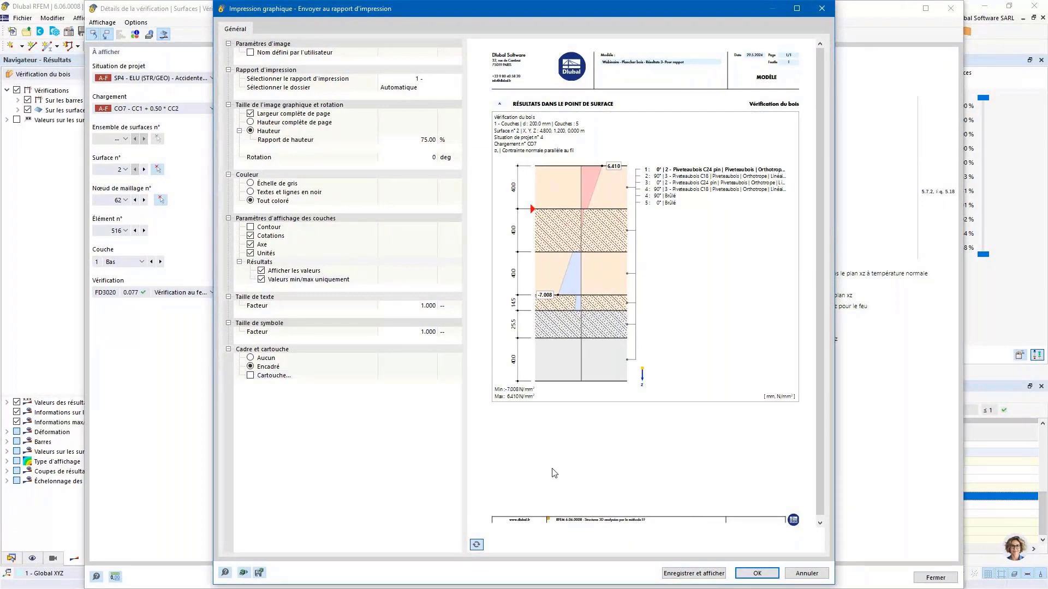
left_click(701, 576)
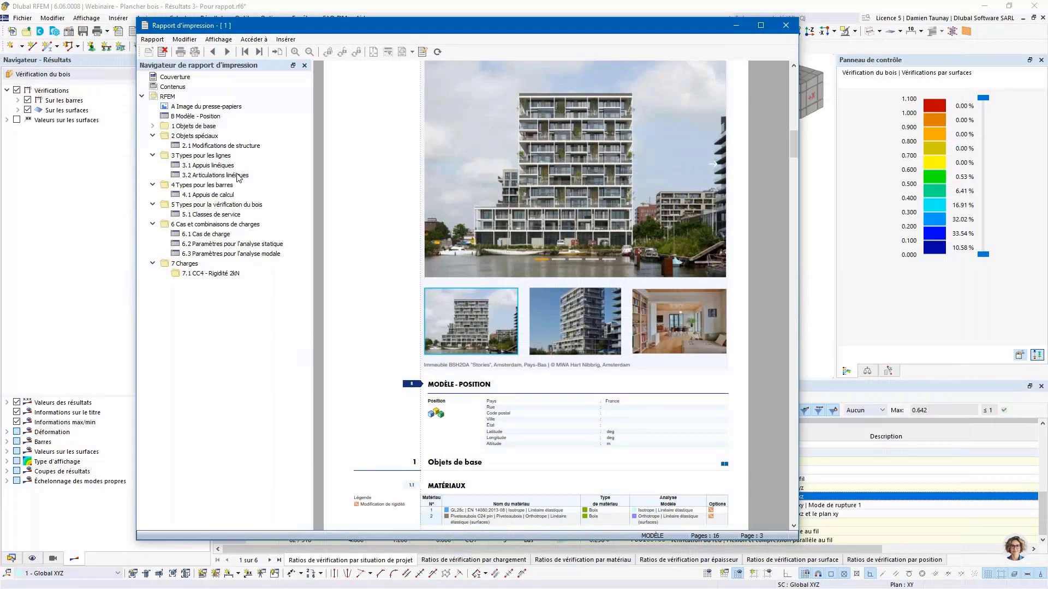
Examine the layer stress diagram in report section 10.9.3 Résultats dans le point de surface at a larger scale.
left_click(256, 519)
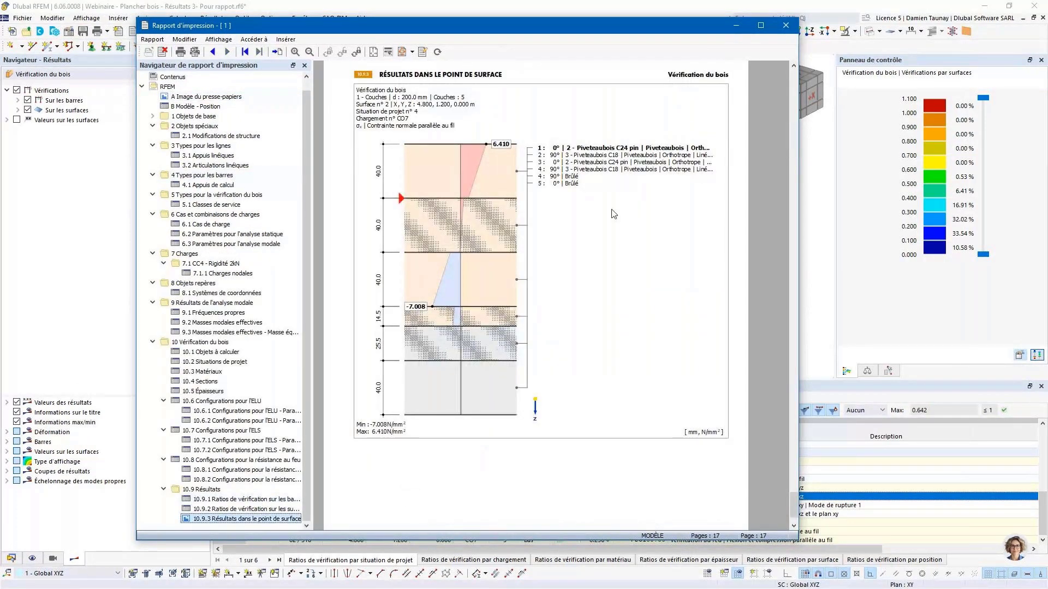
scroll(467, 281, "up", 1, "ctrl")
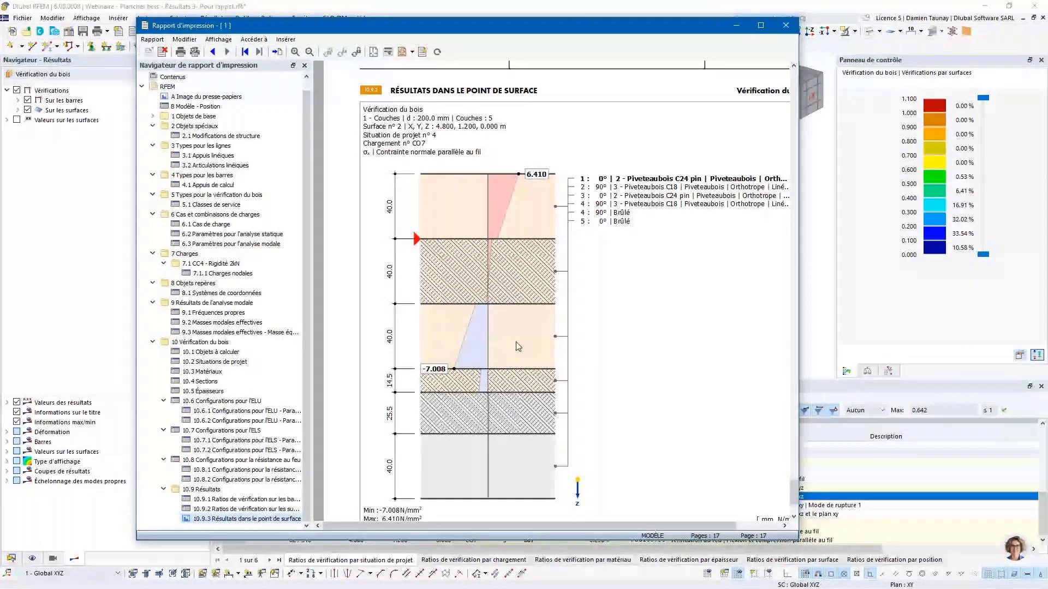
scroll(515, 342, "down", 1)
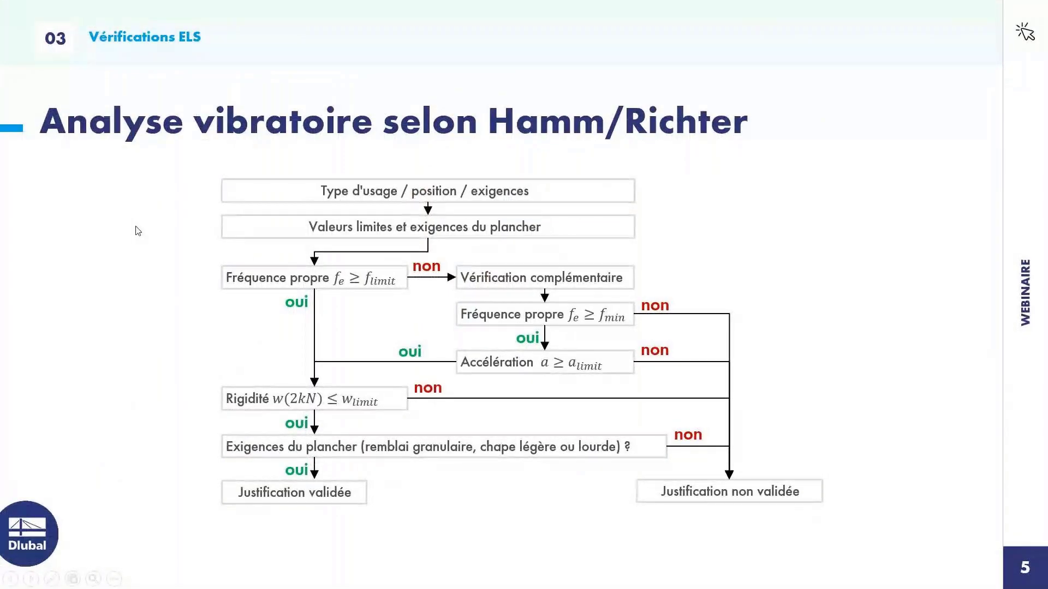
left_click(121, 211)
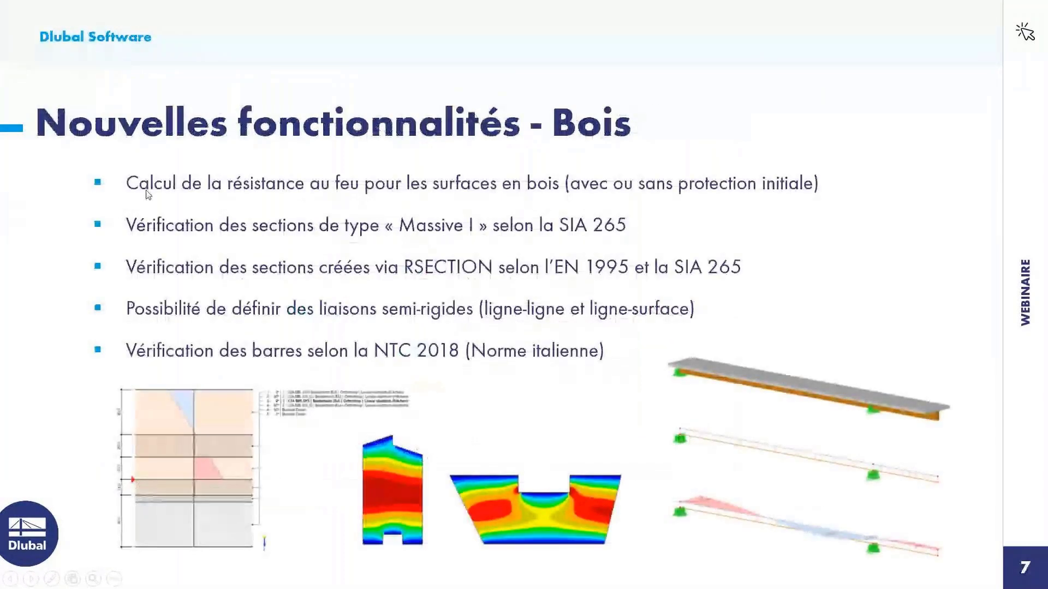